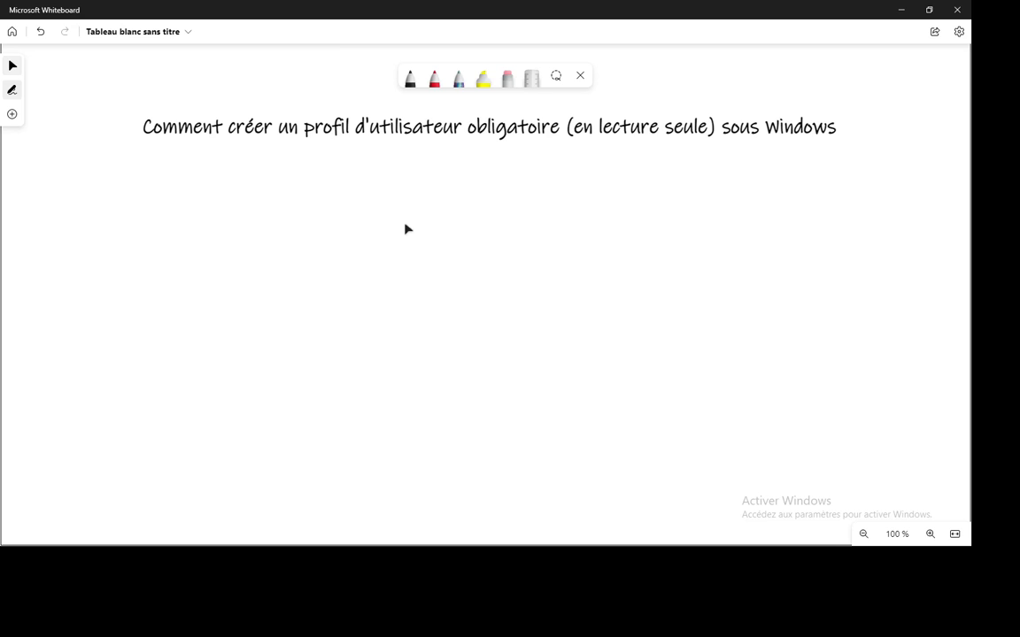
Add a text box under the title reading c:\users (utilisateurs)\user1, widened to fit one line.
{"action": "left_click", "coordinate": [11, 114]}
{"action": "left_click", "coordinate": [115, 143]}
{"action": "left_click", "coordinate": [592, 223]}
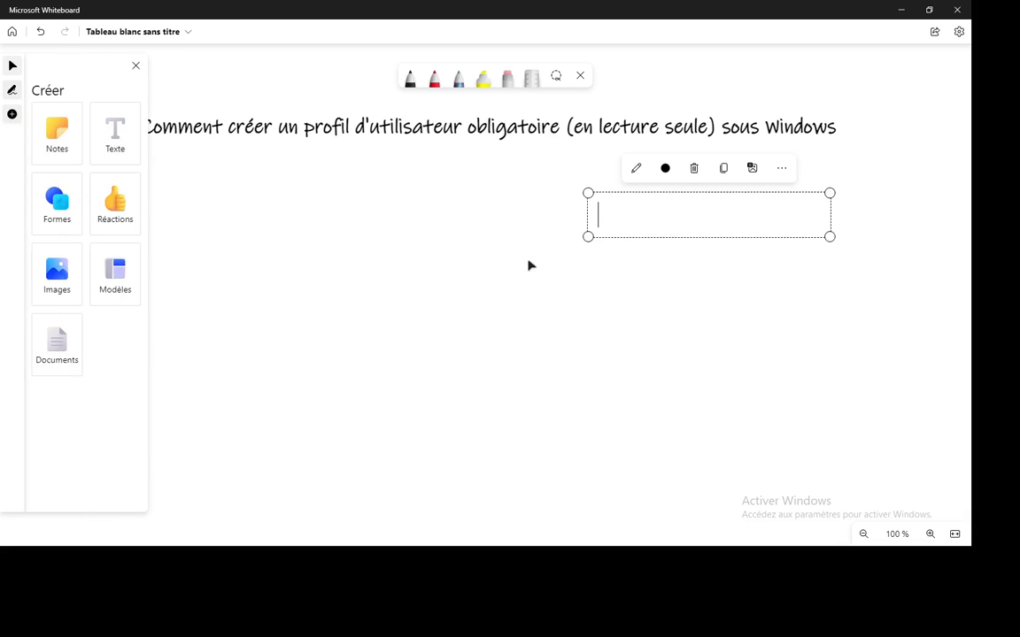
{"action": "type", "text": "c"}
{"action": "type", "text": ":\\"}
{"action": "type", "text": "users"}
{"action": "type", "text": " (u)"}
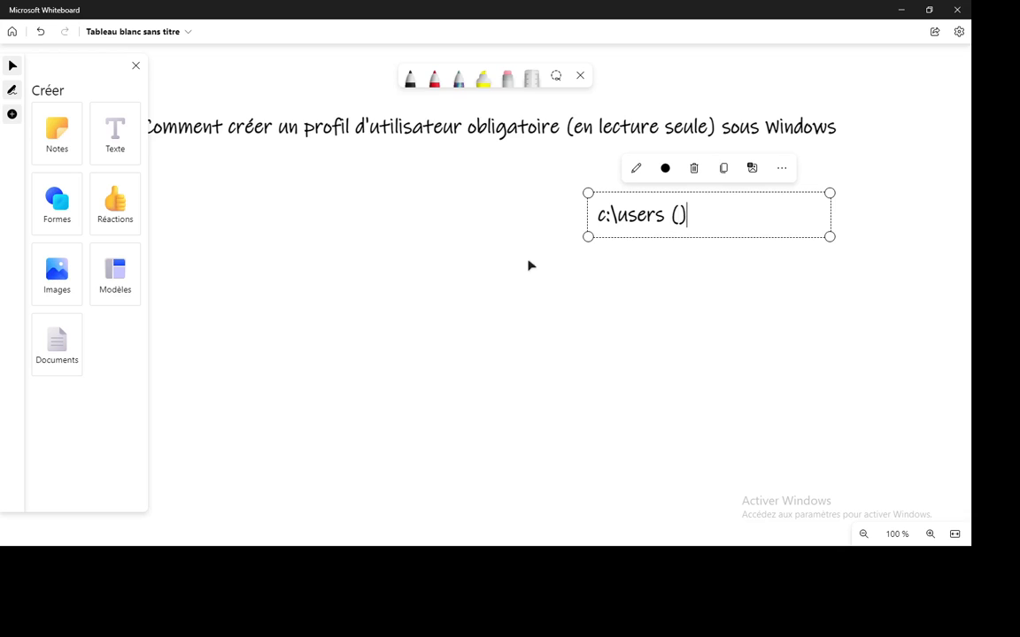
{"action": "key", "text": "Left"}
{"action": "type", "text": "utilisateurs"}
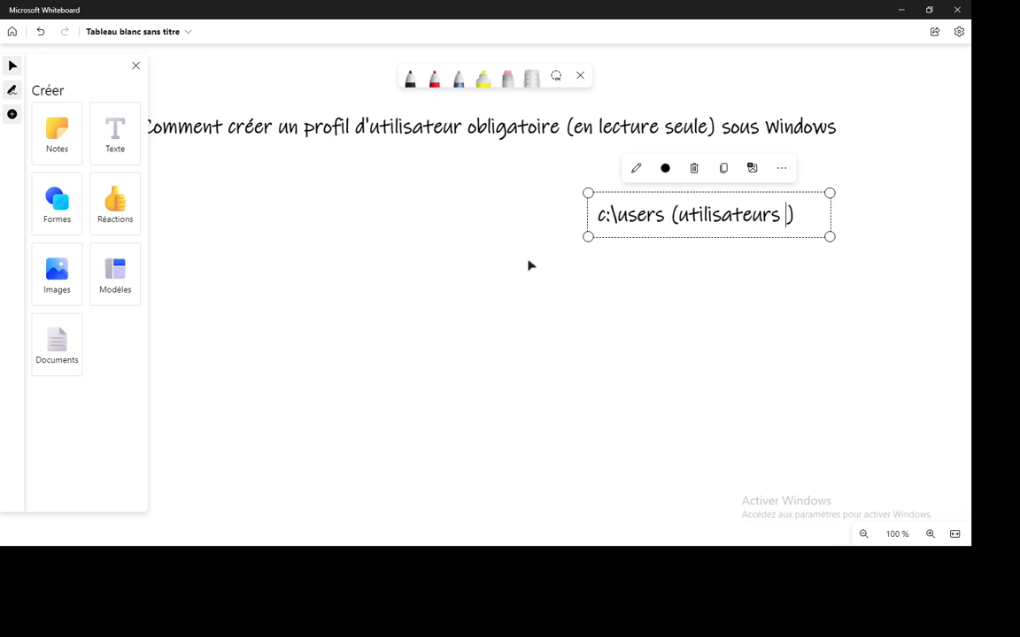
{"action": "key", "text": "End"}
{"action": "type", "text": "\\user1"}
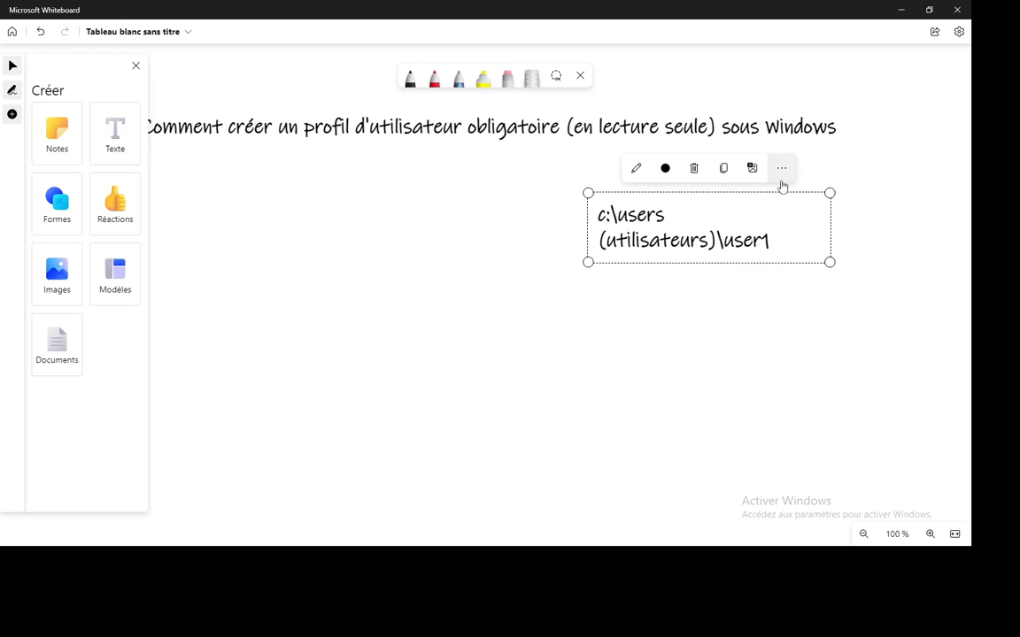
{"action": "left_click_drag", "start_coordinate": [843, 232], "coordinate": [909, 232]}
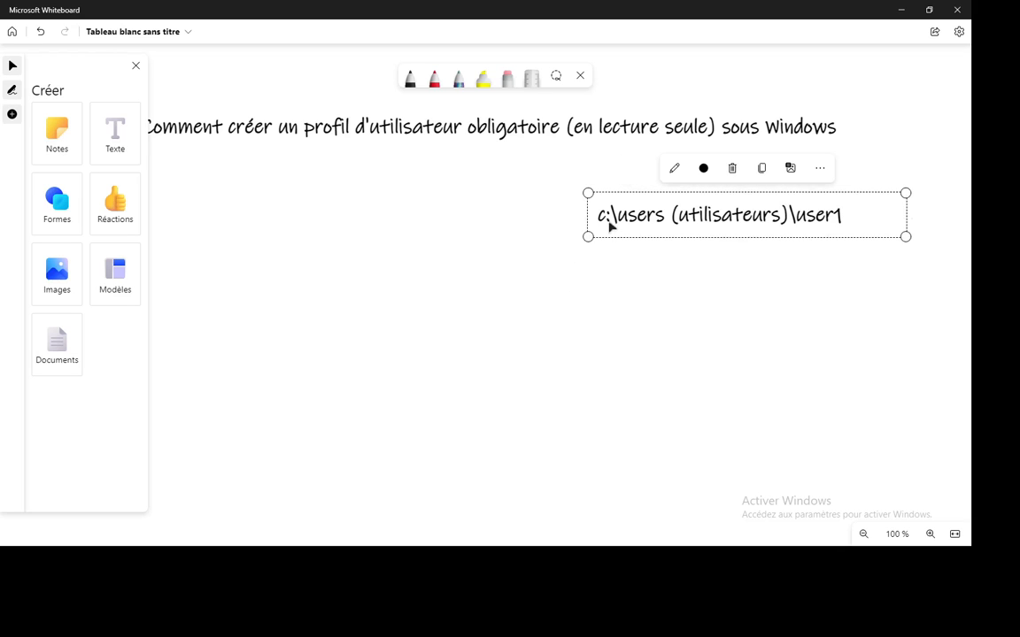
{"action": "left_click_drag", "start_coordinate": [608, 223], "coordinate": [481, 223]}
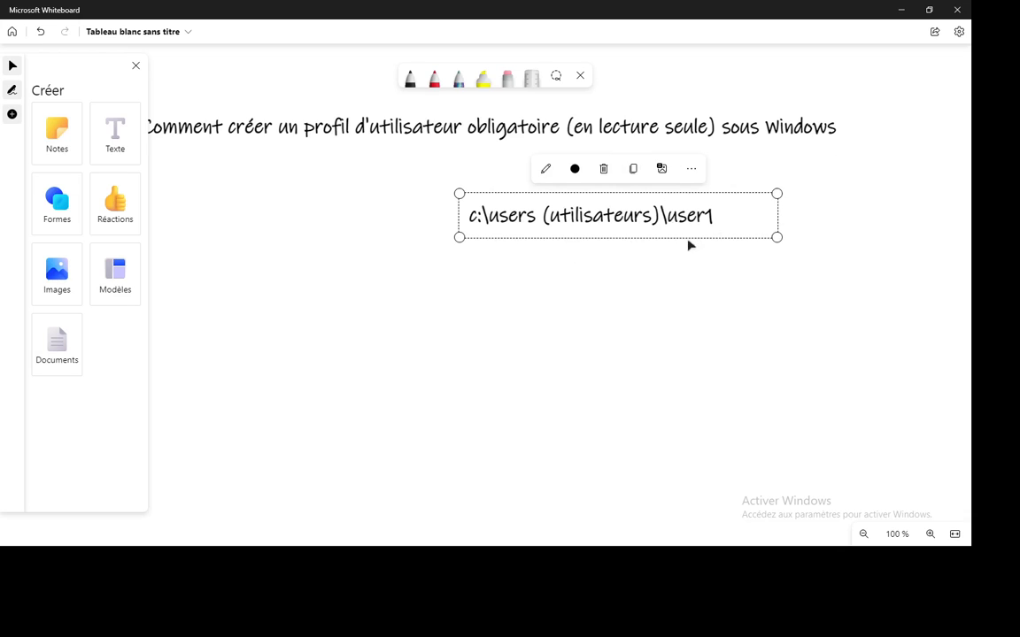
Duplicate the path onto a second line as c:\users (utilisateurs)\user2.
{"action": "left_click", "coordinate": [715, 217]}
{"action": "left_click_drag", "start_coordinate": [714, 217], "coordinate": [459, 222]}
{"action": "key", "text": "ctrl+c"}
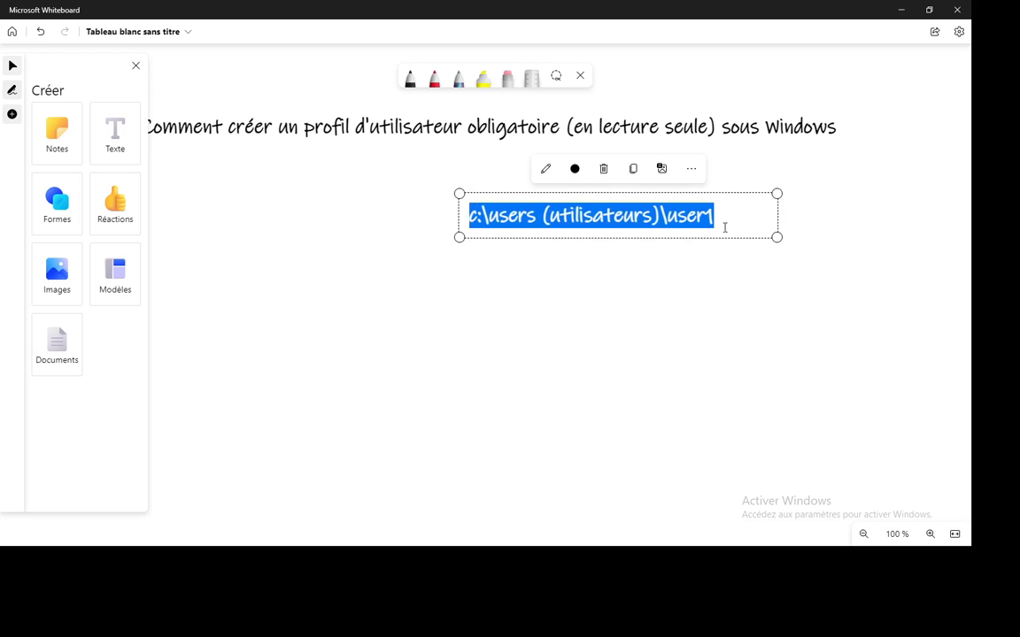
{"action": "left_click", "coordinate": [741, 230]}
{"action": "key", "text": "Return"}
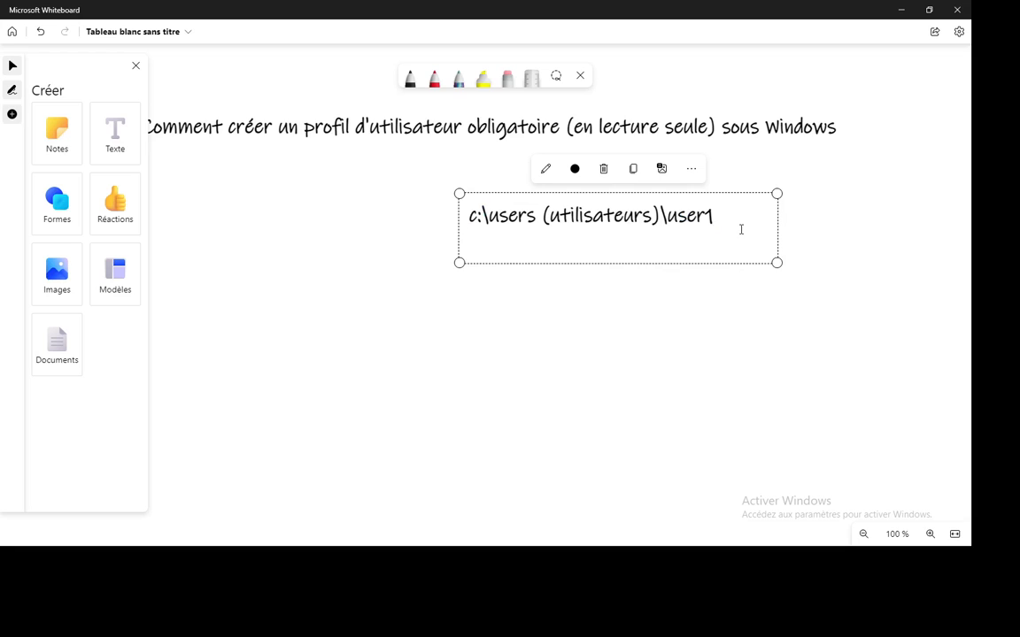
{"action": "key", "text": "ctrl+v"}
{"action": "key", "text": "BackSpace"}
{"action": "type", "text": "2"}
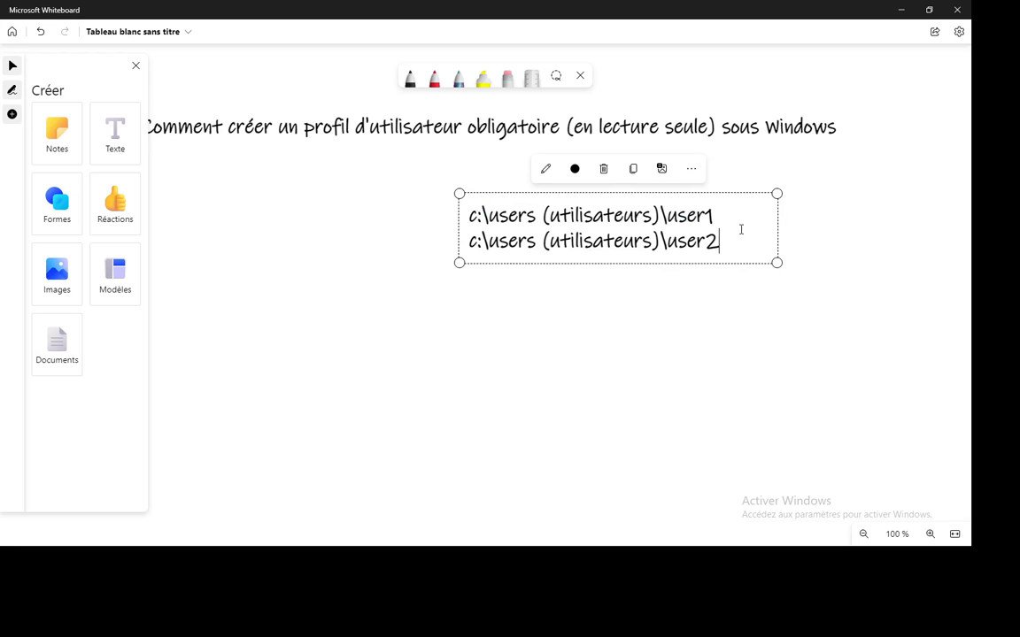
{"action": "left_click", "coordinate": [683, 321]}
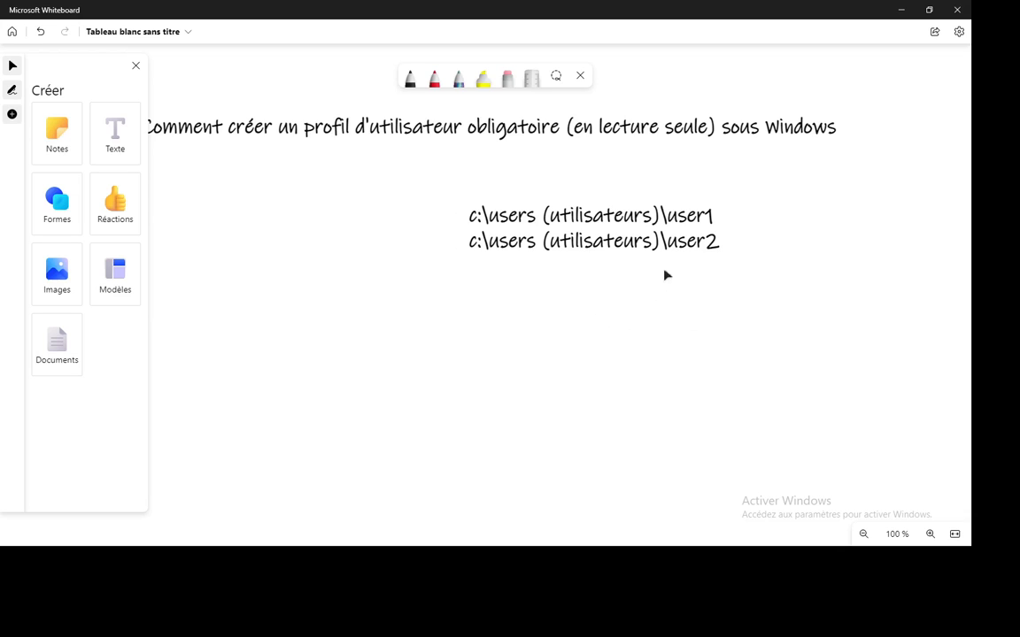
Type Bureau, Mes Documents and ... on separate lines in a new text box below the paths.
{"action": "left_click", "coordinate": [115, 133]}
{"action": "left_click", "coordinate": [603, 303]}
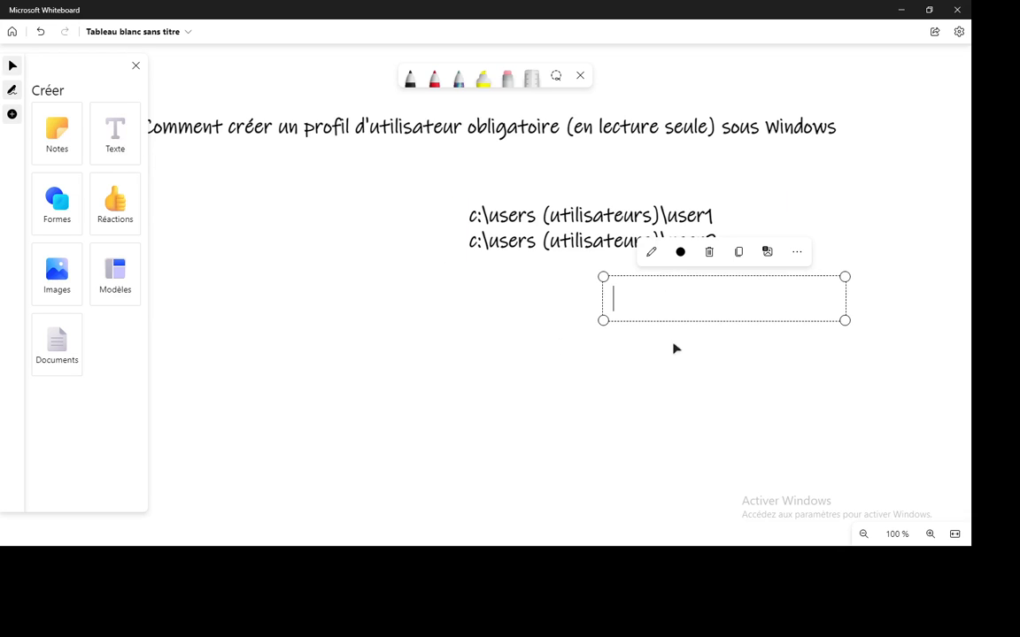
{"action": "type", "text": "Bureau"}
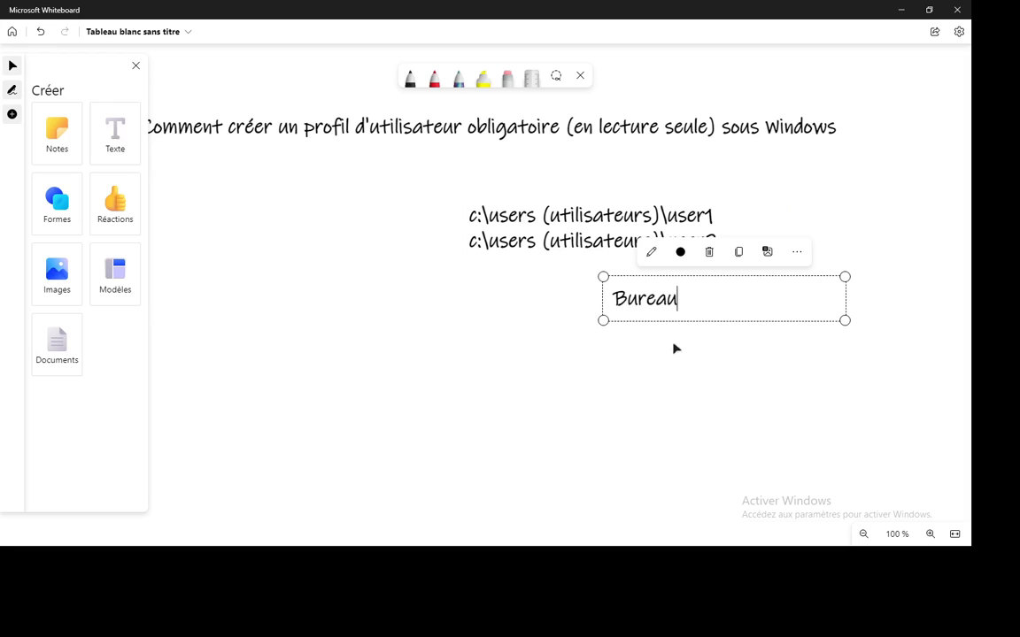
{"action": "key", "text": "Return"}
{"action": "type", "text": "Mes F"}
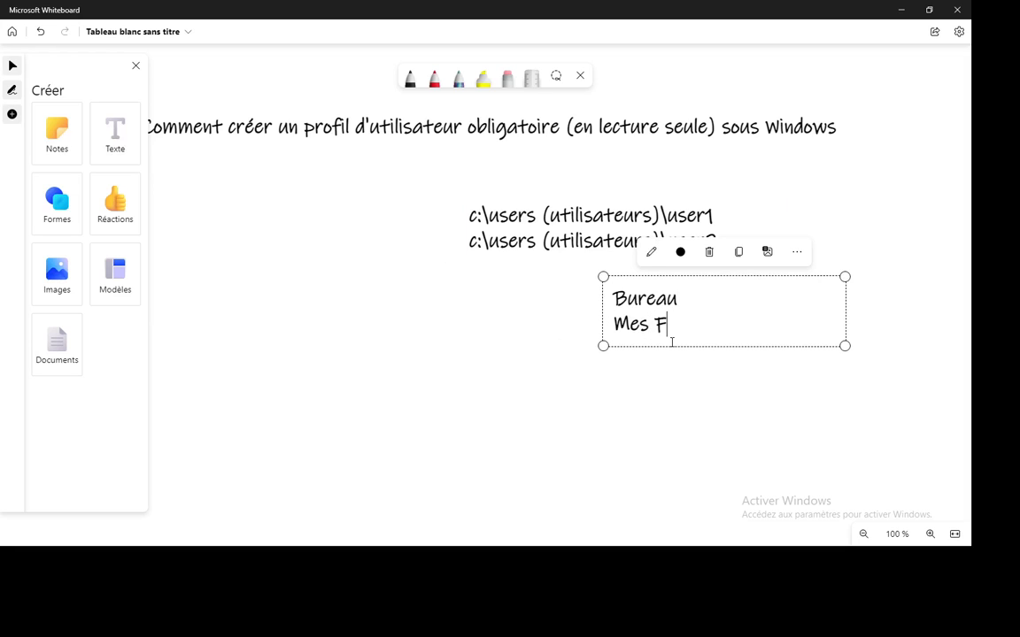
{"action": "key", "text": "BackSpace"}
{"action": "type", "text": "Documents"}
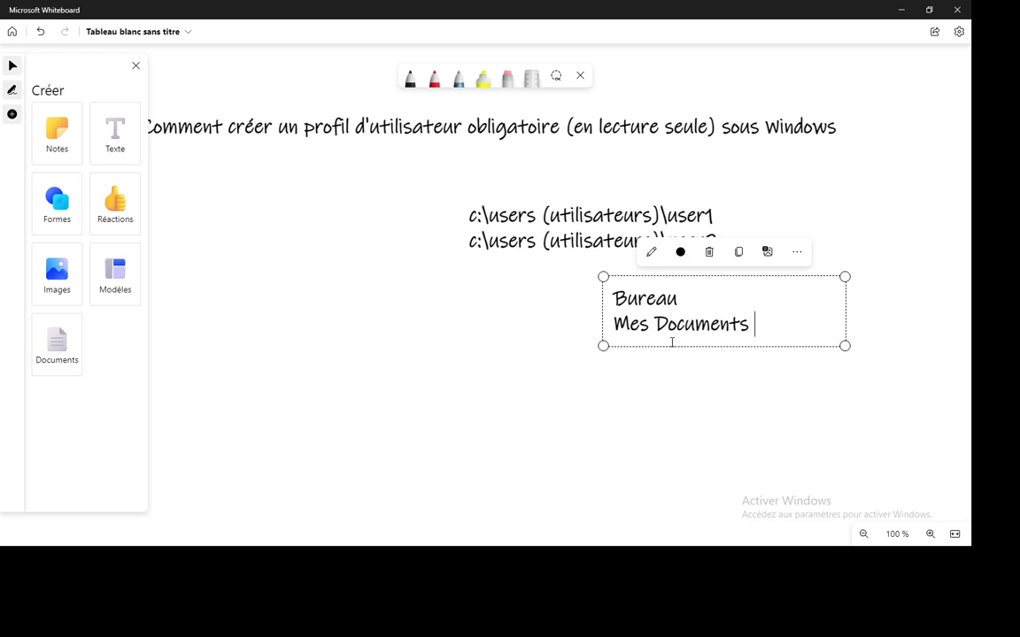
{"action": "key", "text": "Return"}
{"action": "type", "text": "..."}
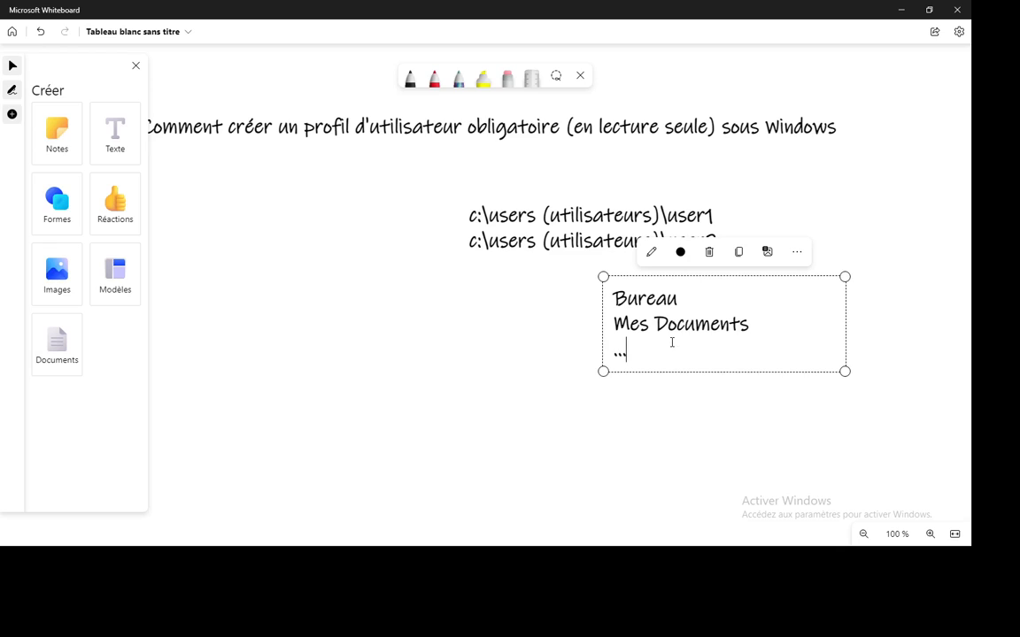
{"action": "key", "text": "Return"}
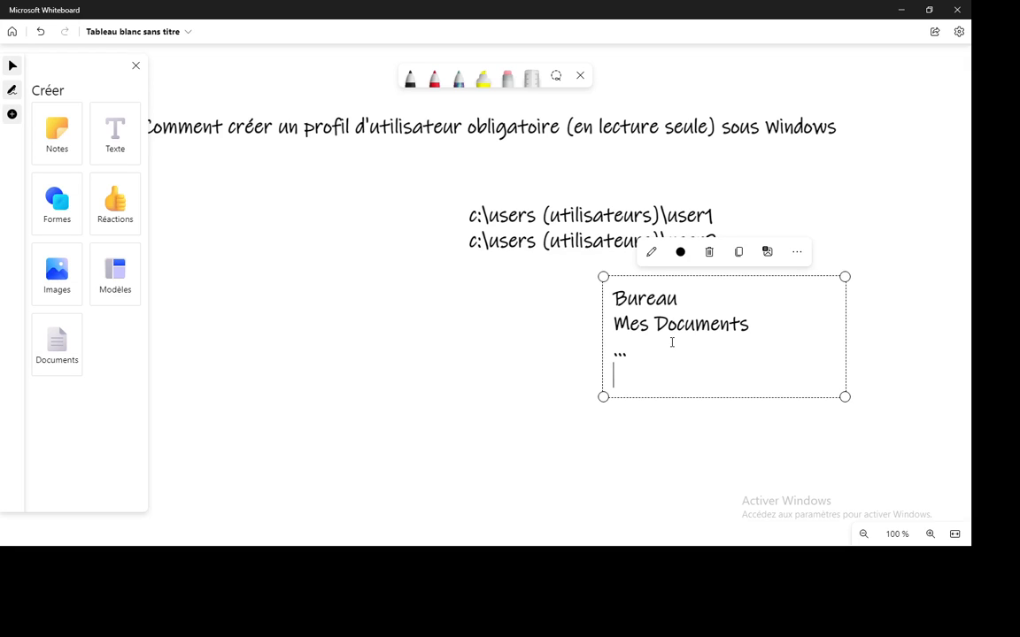
{"action": "left_click", "coordinate": [539, 296]}
{"action": "left_click", "coordinate": [664, 218]}
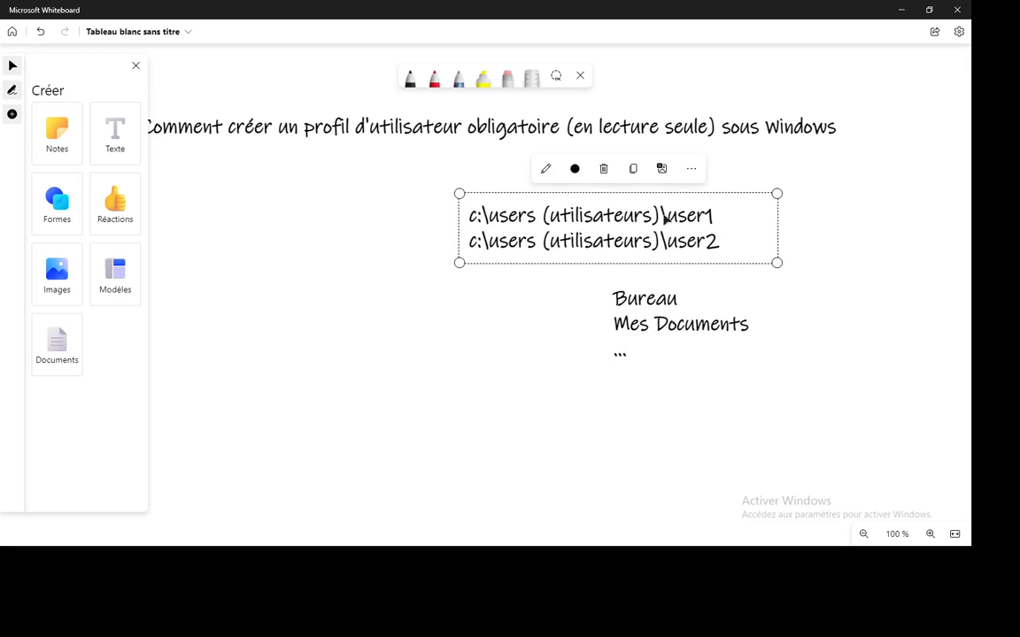
Move the c:\users path block up toward the title, close the Créer panel, and raise the Bureau list.
{"action": "left_click", "coordinate": [549, 280]}
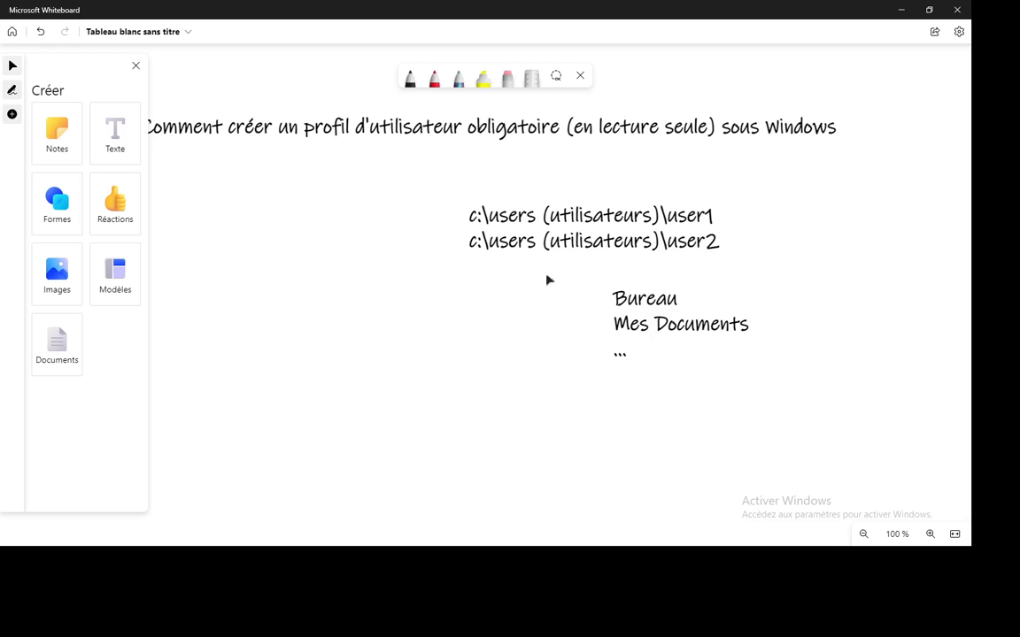
{"action": "left_click_drag", "start_coordinate": [537, 240], "coordinate": [497, 205]}
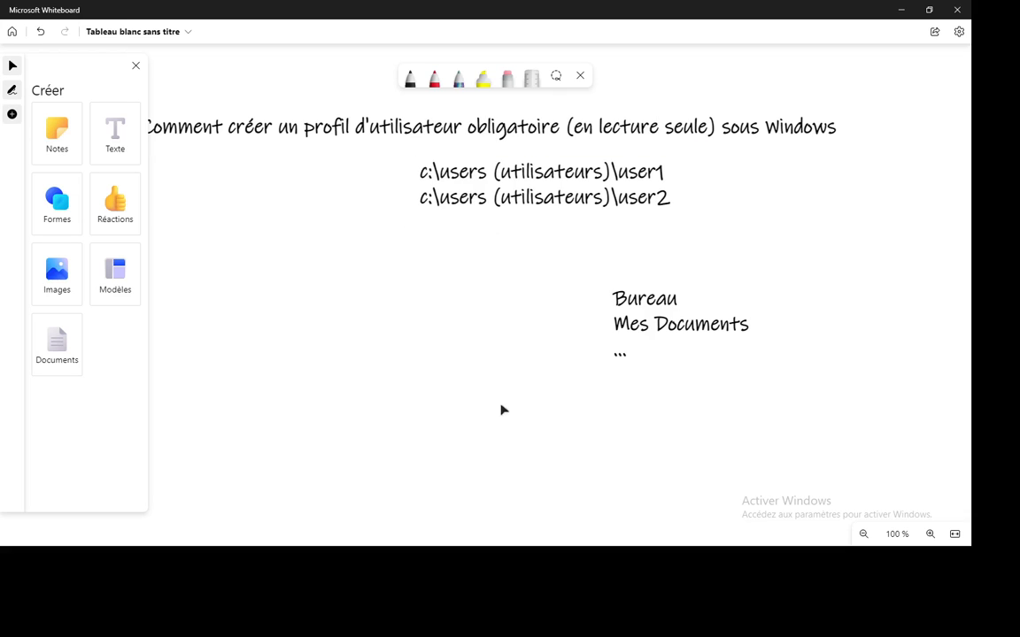
{"action": "left_click_drag", "start_coordinate": [498, 198], "coordinate": [545, 226]}
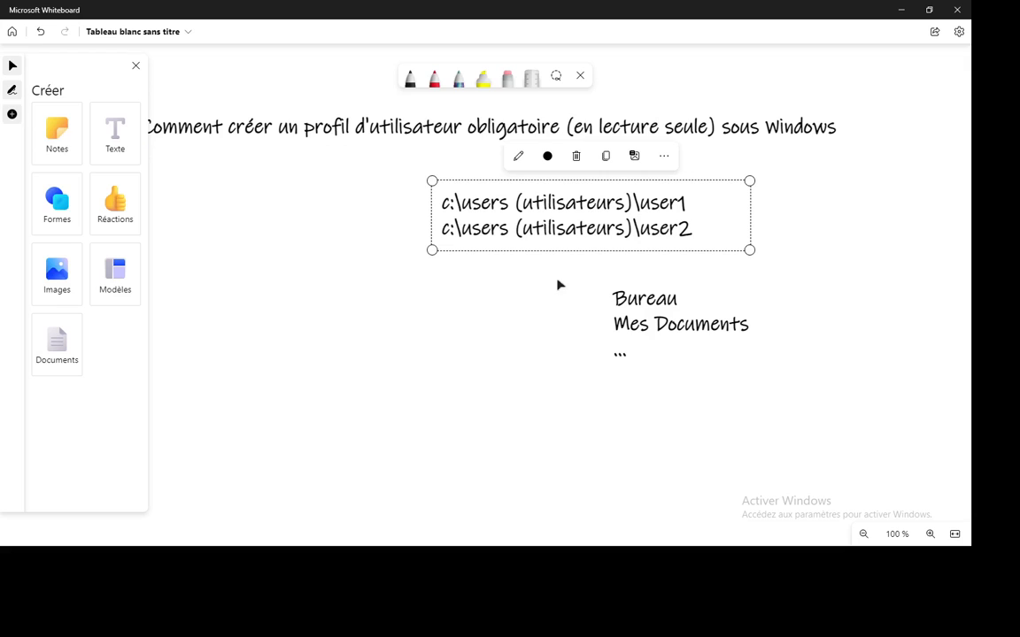
{"action": "key", "text": "Escape"}
{"action": "left_click", "coordinate": [137, 66]}
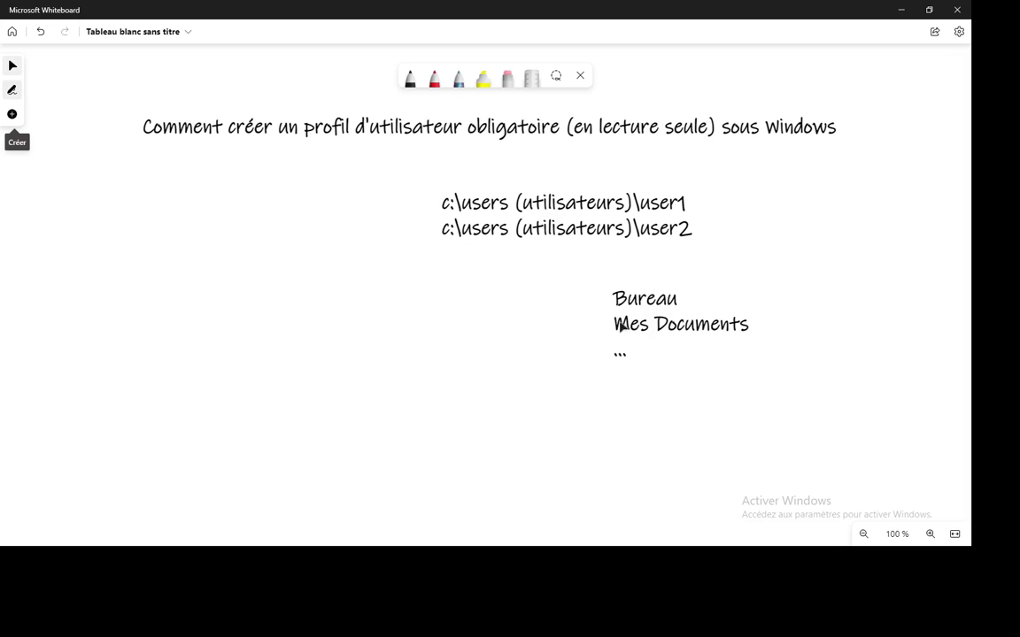
{"action": "left_click_drag", "start_coordinate": [617, 323], "coordinate": [615, 299]}
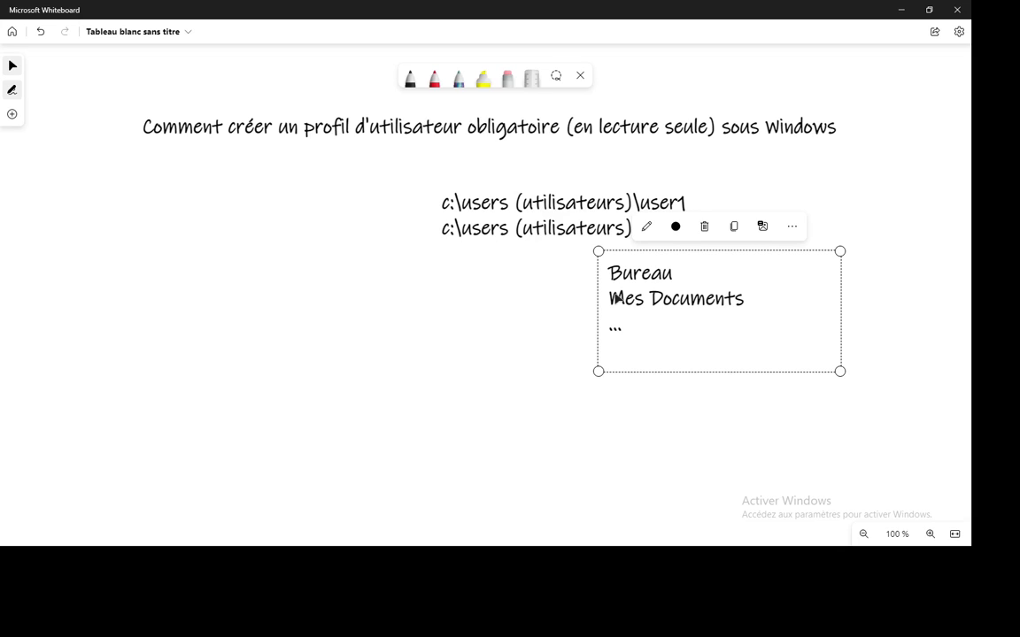
{"action": "left_click", "coordinate": [535, 304]}
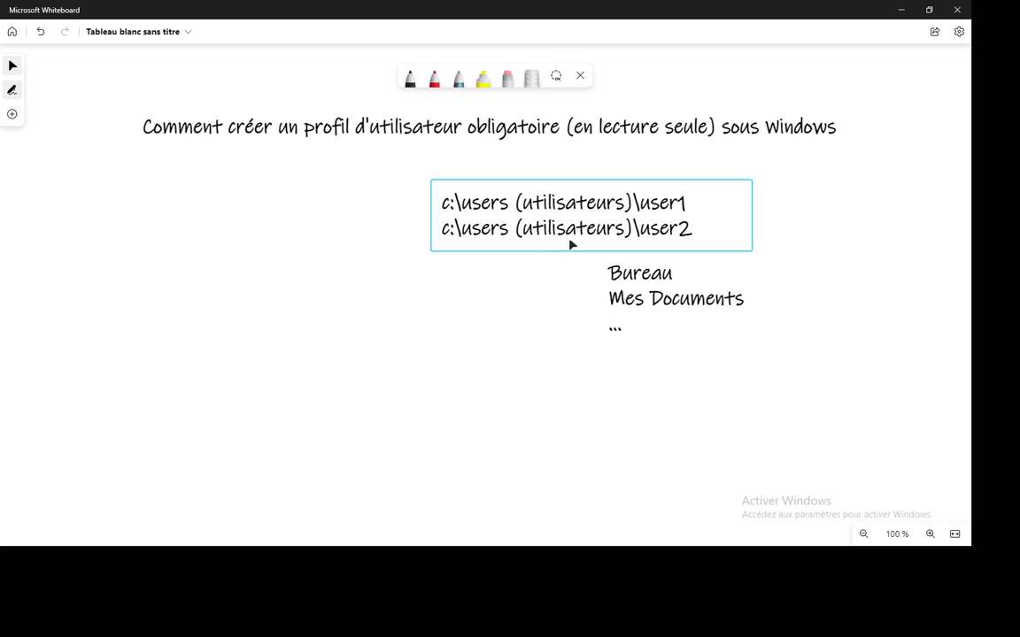
Add a text box left of the Bureau list reading \\serve1\Profils\user1.
{"action": "left_click", "coordinate": [14, 122]}
{"action": "left_click", "coordinate": [126, 142]}
{"action": "left_click", "coordinate": [213, 280]}
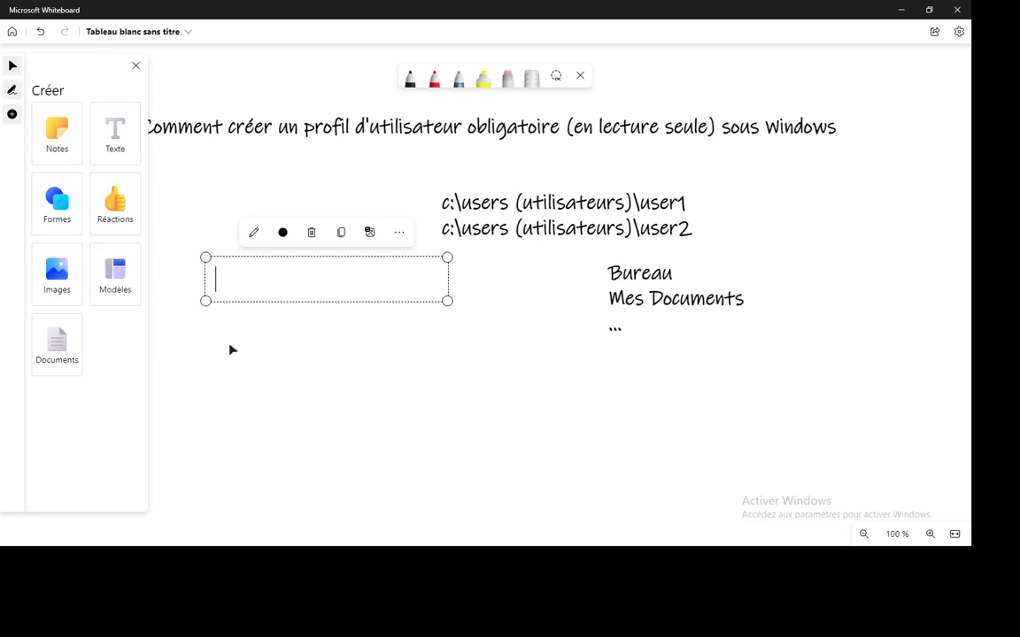
{"action": "type", "text": "\\\\serve1\\"}
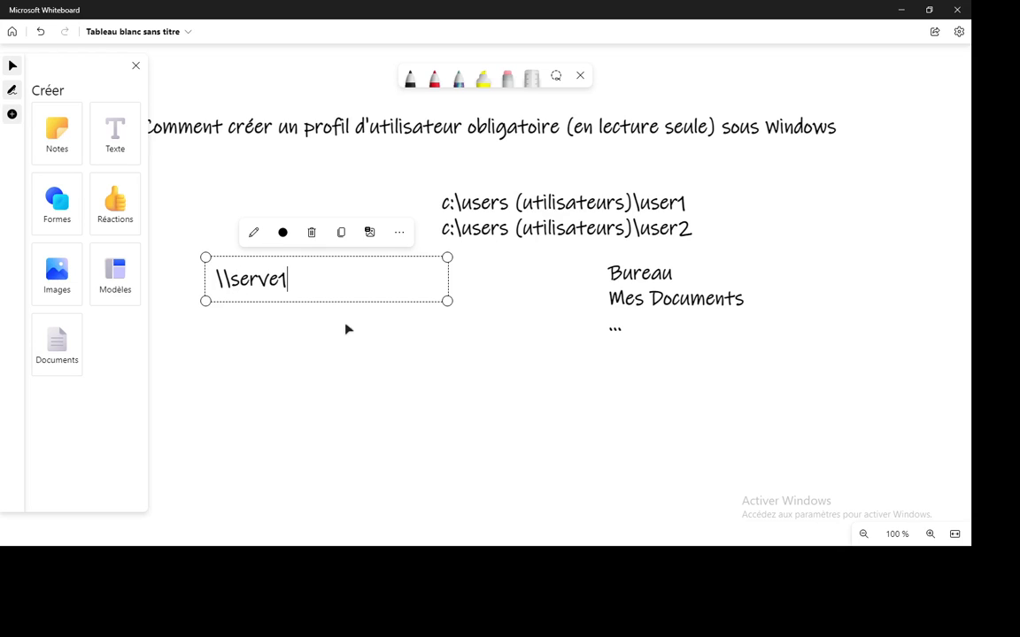
{"action": "type", "text": "rofils"}
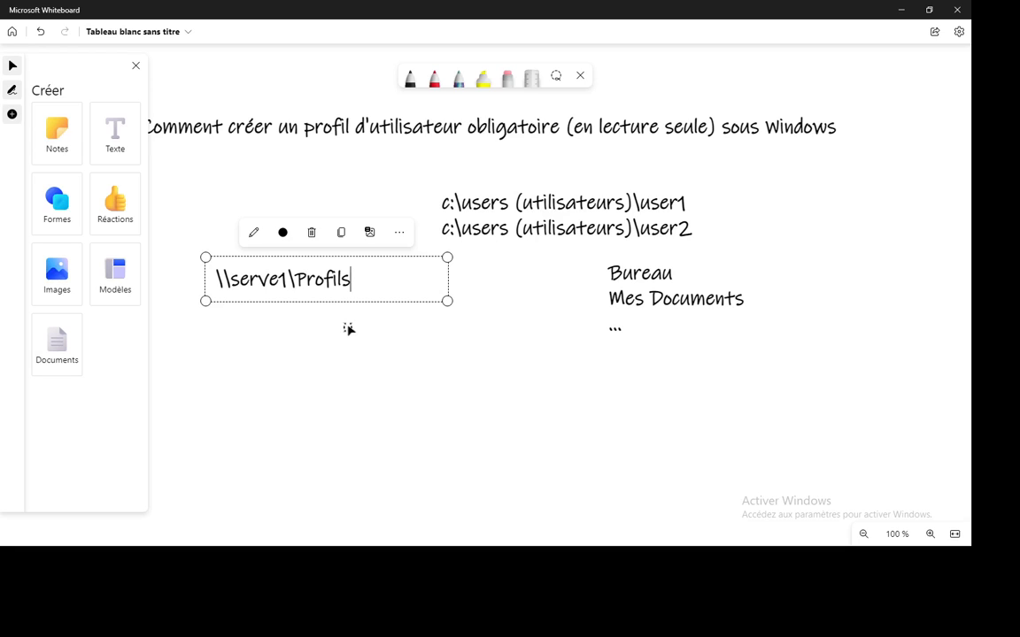
{"action": "type", "text": "\\user1"}
{"action": "left_click", "coordinate": [346, 329]}
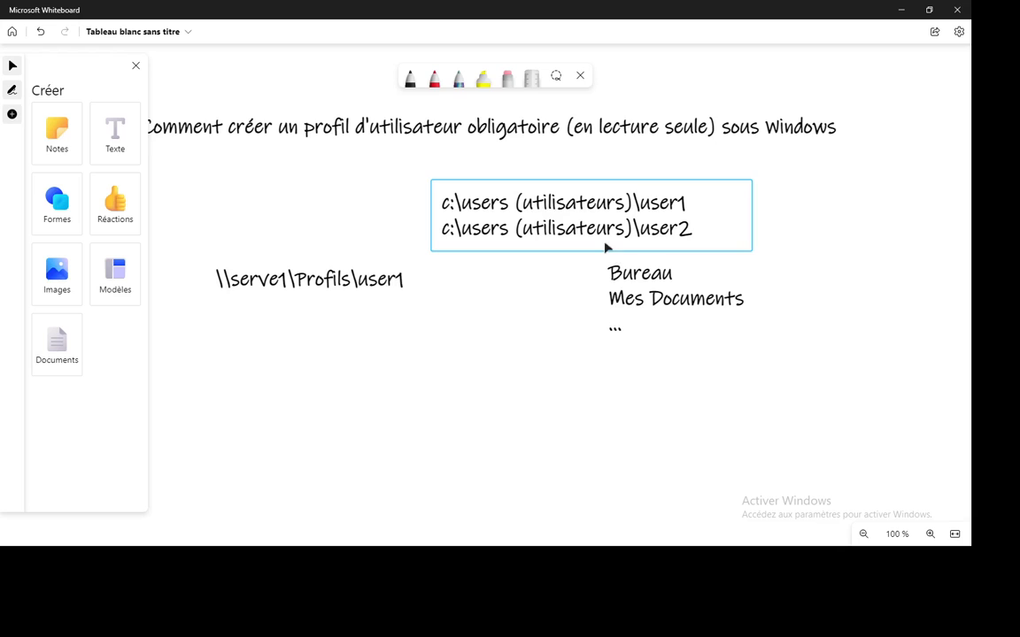
Shift the server path label further left and higher, beside the local paths.
{"action": "left_click_drag", "start_coordinate": [268, 287], "coordinate": [238, 284]}
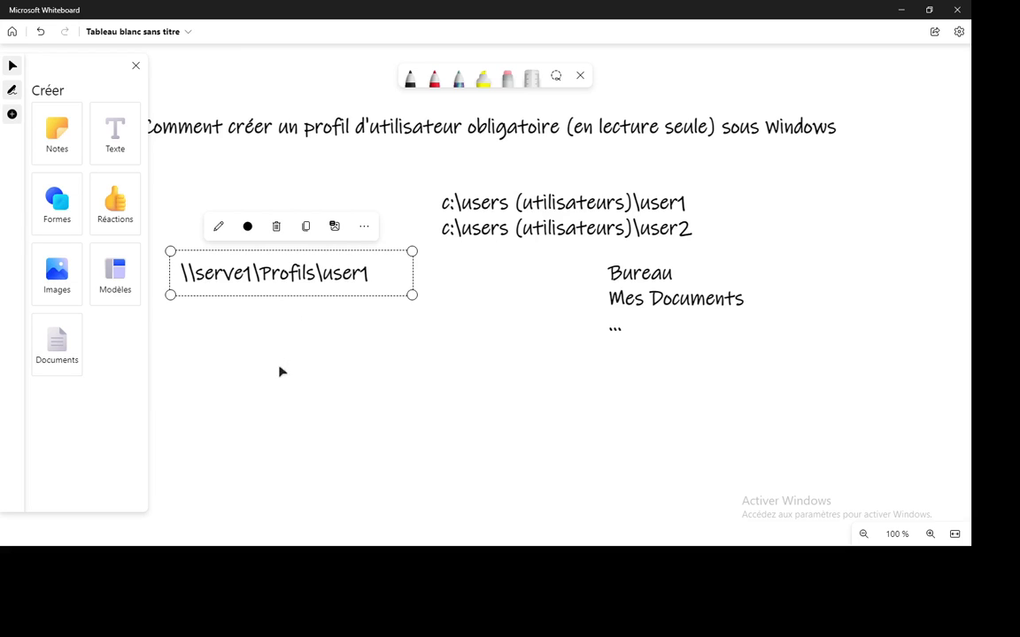
{"action": "left_click", "coordinate": [136, 65]}
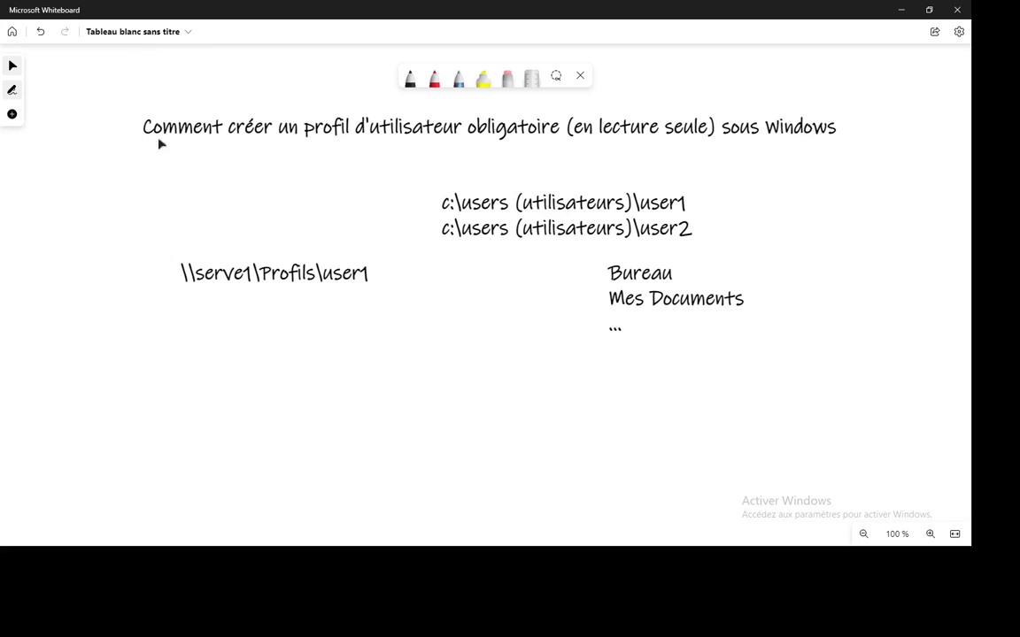
{"action": "left_click_drag", "start_coordinate": [250, 275], "coordinate": [210, 276]}
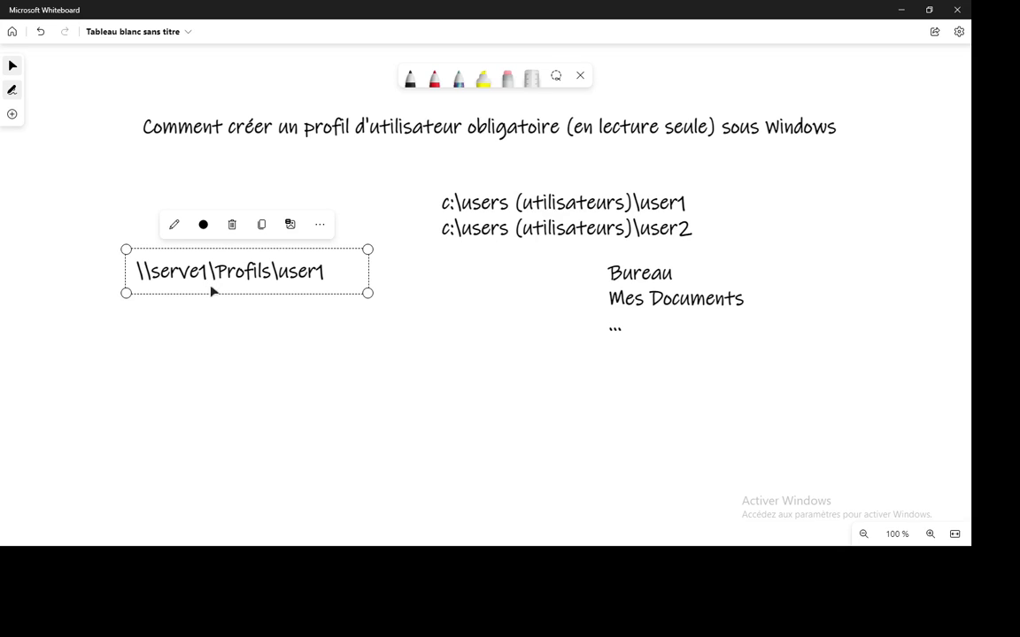
{"action": "mouse_move", "coordinate": [212, 290]}
{"action": "left_mouse_down"}
{"action": "mouse_move", "coordinate": [219, 307]}
{"action": "mouse_move", "coordinate": [219, 295]}
{"action": "left_mouse_up"}
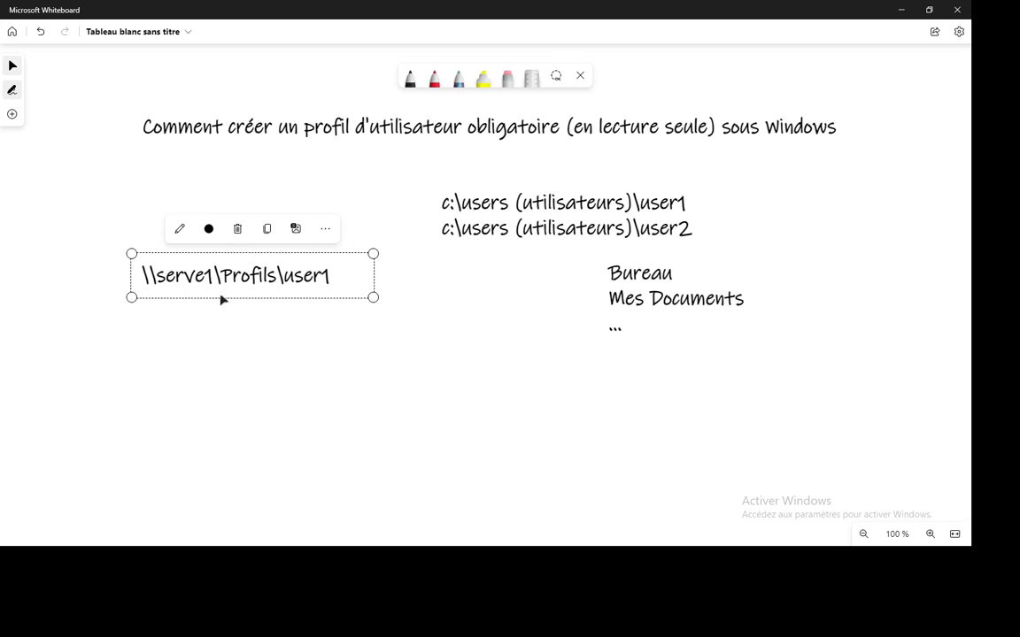
{"action": "left_click", "coordinate": [261, 337]}
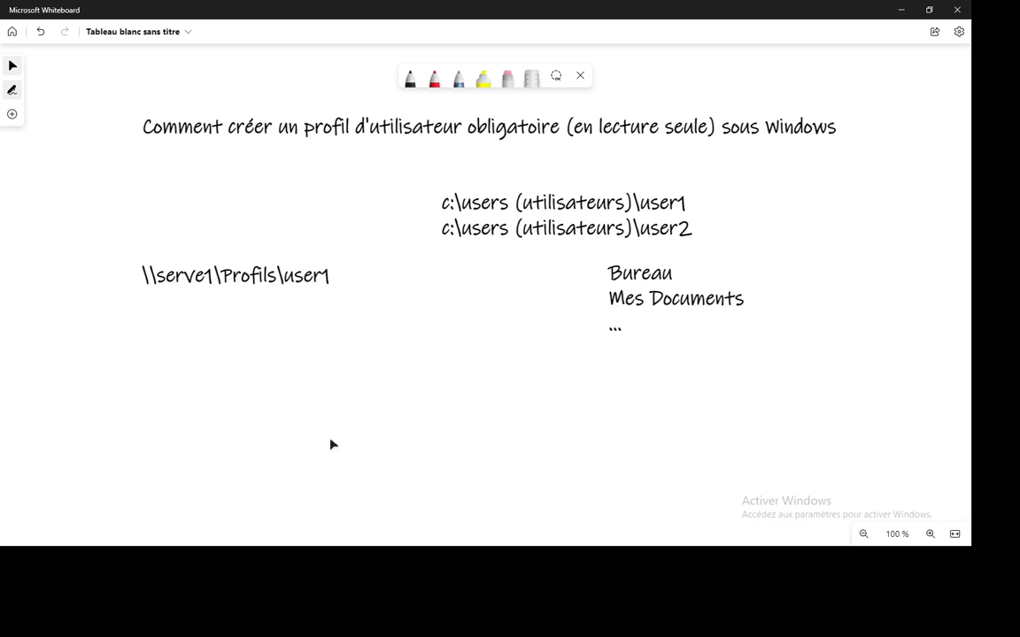
{"action": "left_click_drag", "start_coordinate": [230, 289], "coordinate": [235, 253]}
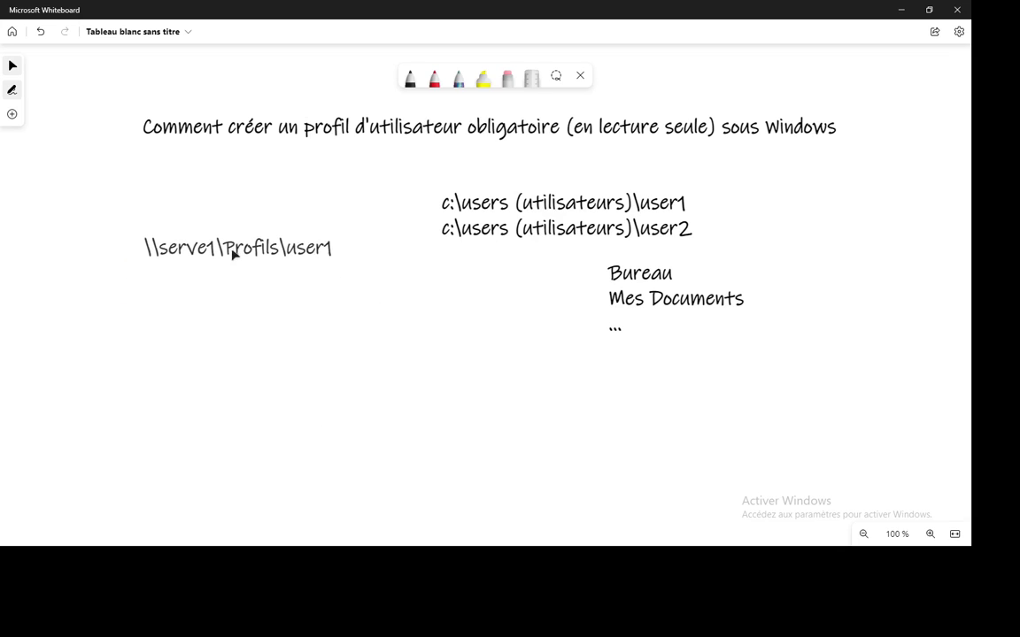
{"action": "left_click", "coordinate": [269, 327]}
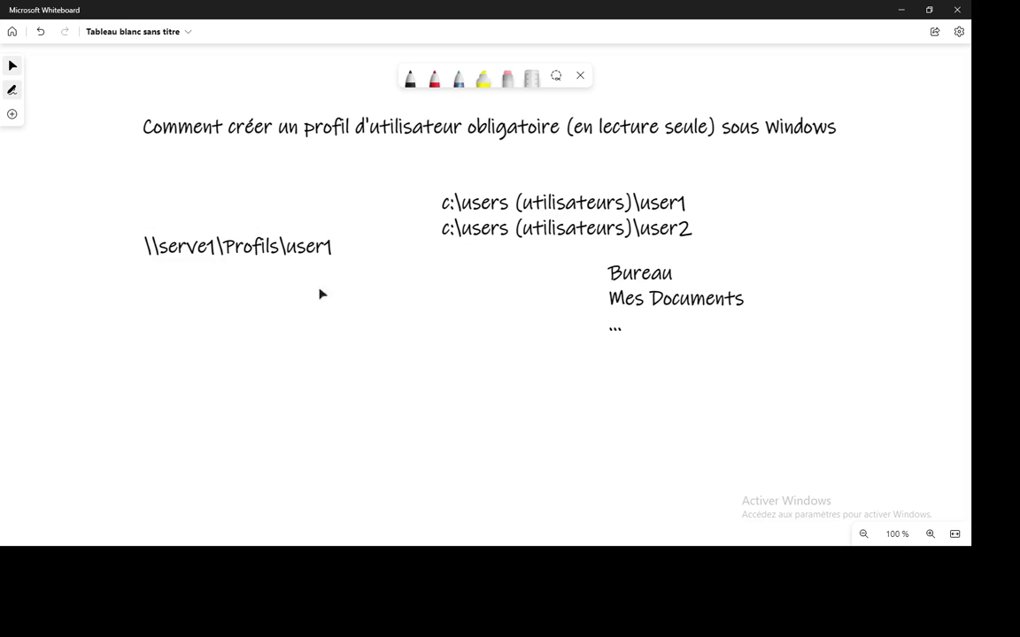
Add a text box below the server path reading NTUSER.DAT en NTUSER.MAN.
{"action": "left_click", "coordinate": [10, 112]}
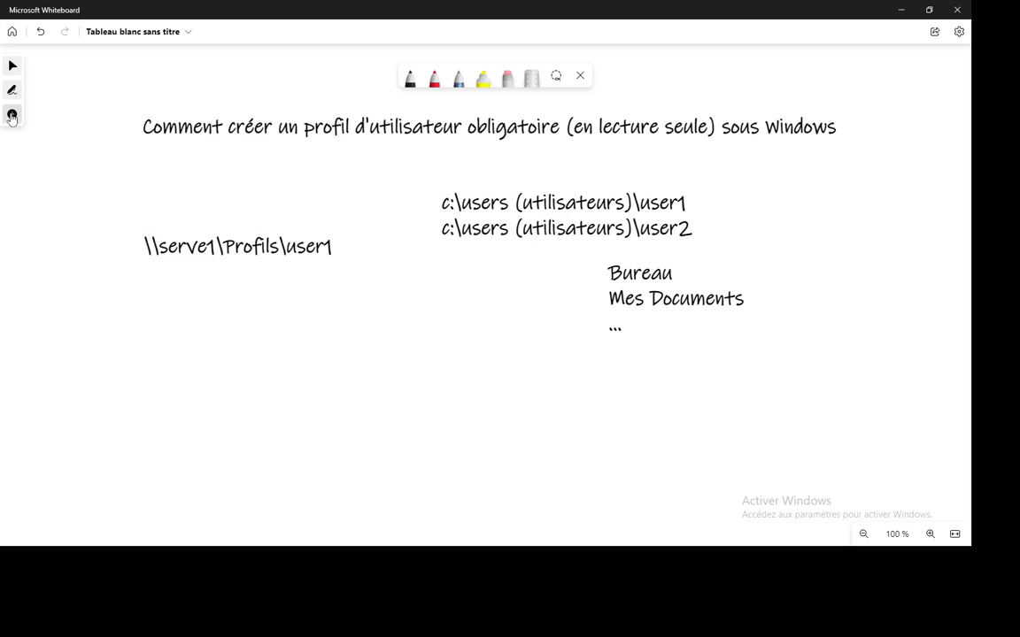
{"action": "left_click", "coordinate": [265, 373]}
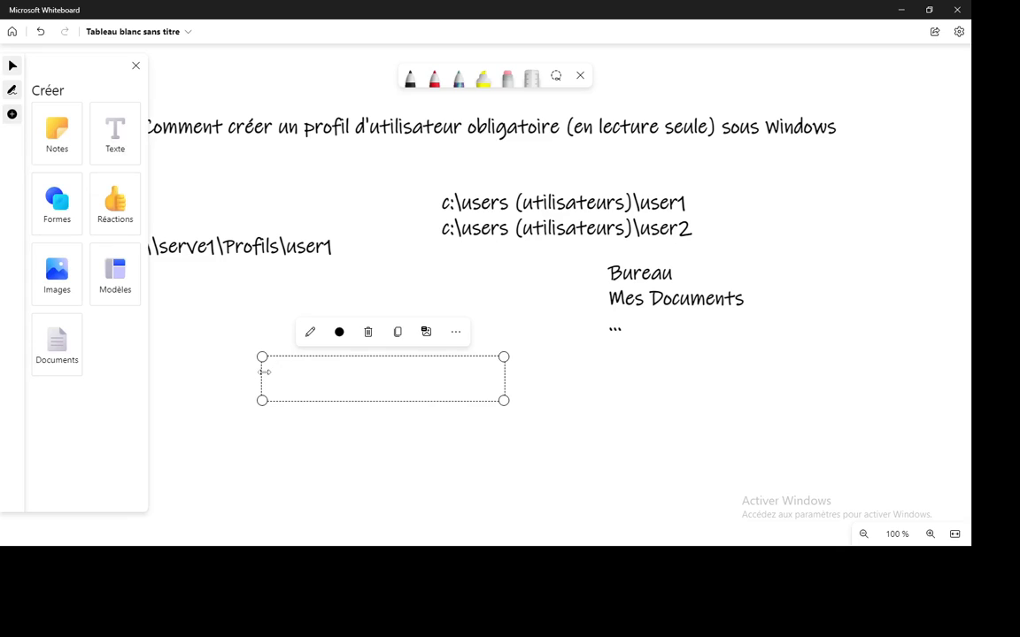
{"action": "type", "text": "NTUSER"}
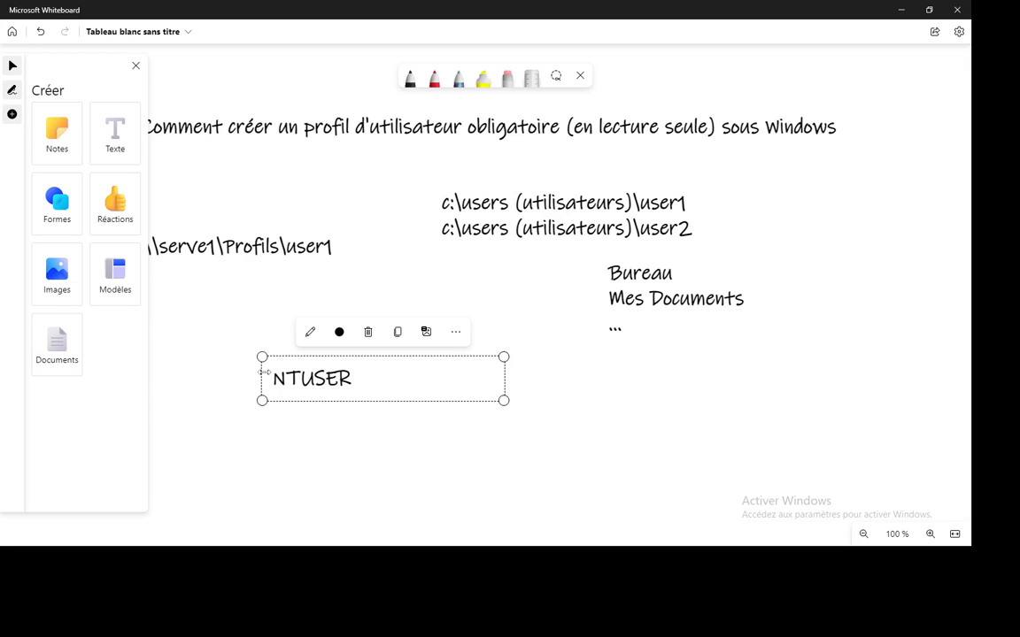
{"action": "type", "text": ".DAT en "}
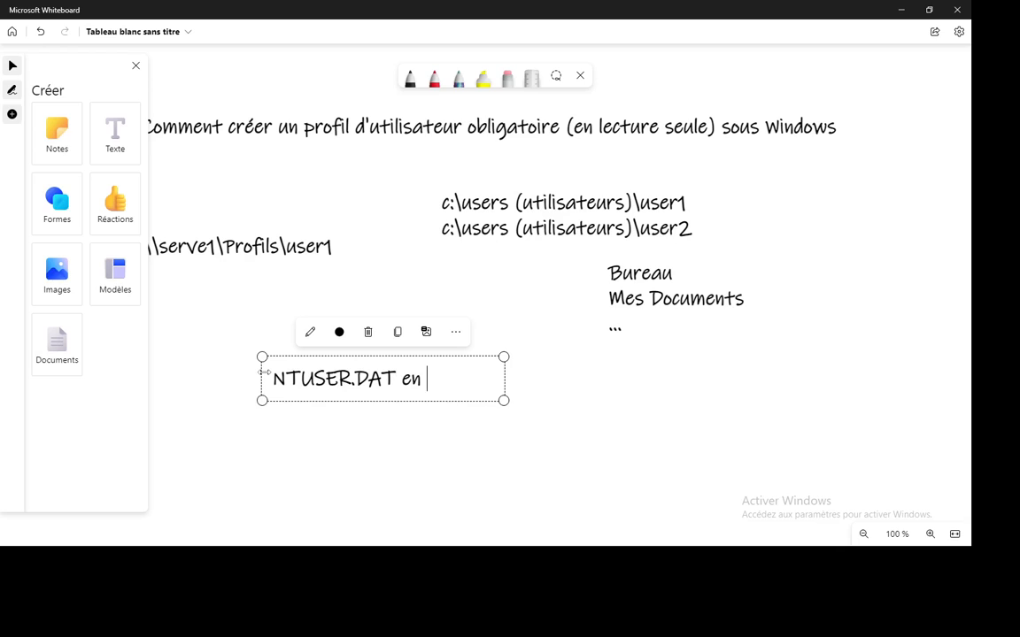
{"action": "type", "text": "NTUSER"}
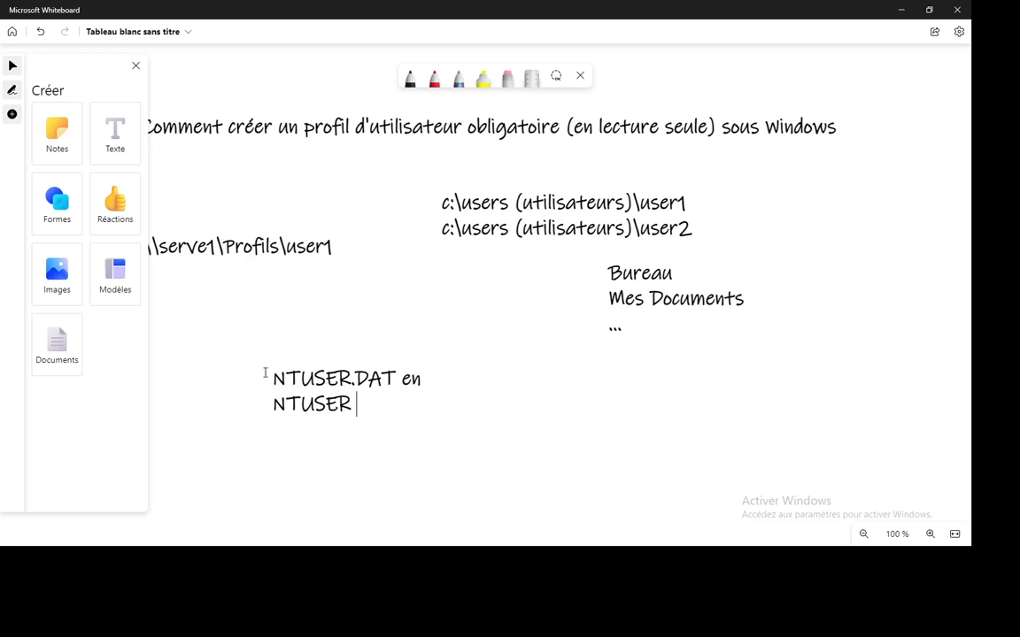
{"action": "type", "text": ".MAN"}
Widen the note onto one line, place it under the server path, and switch to the VM.
{"action": "left_click", "coordinate": [454, 383]}
{"action": "left_click_drag", "start_coordinate": [501, 391], "coordinate": [610, 403]}
{"action": "left_click_drag", "start_coordinate": [353, 391], "coordinate": [275, 383]}
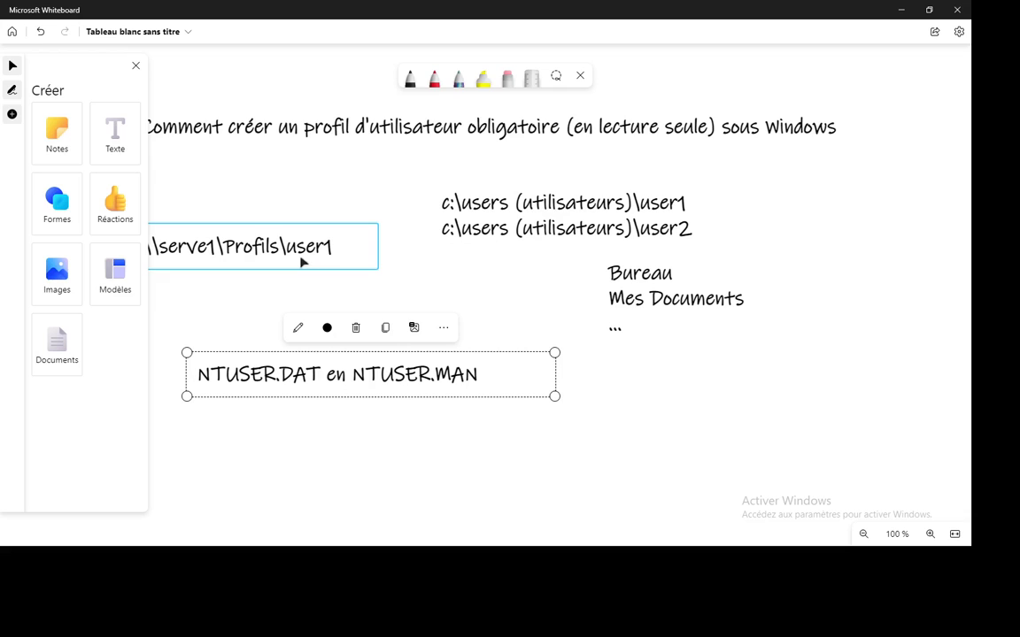
{"action": "left_click_drag", "start_coordinate": [326, 376], "coordinate": [285, 329]}
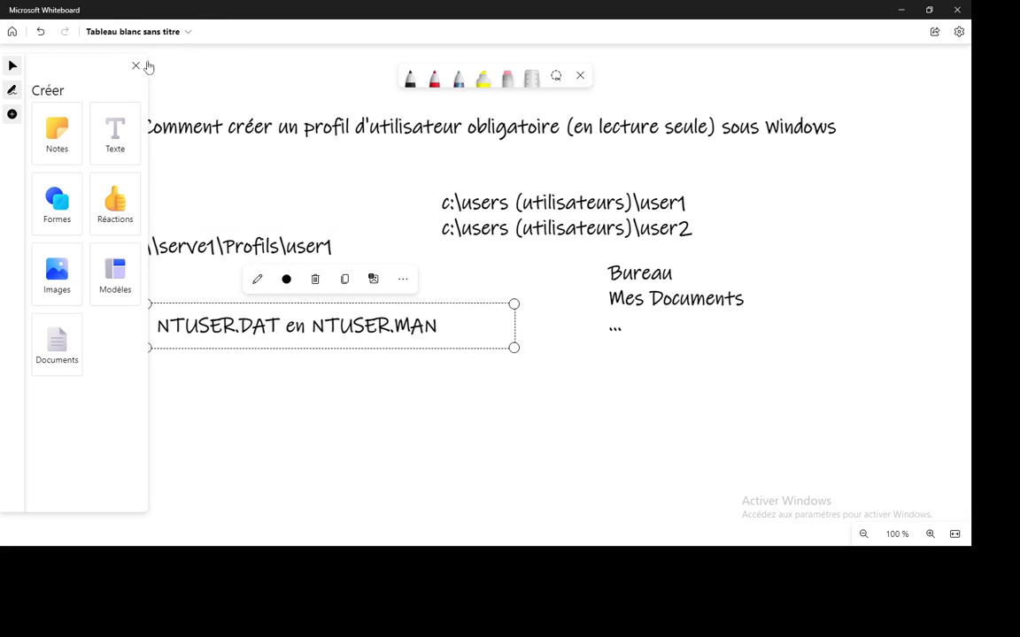
{"action": "left_click", "coordinate": [138, 66]}
{"action": "left_click", "coordinate": [426, 426]}
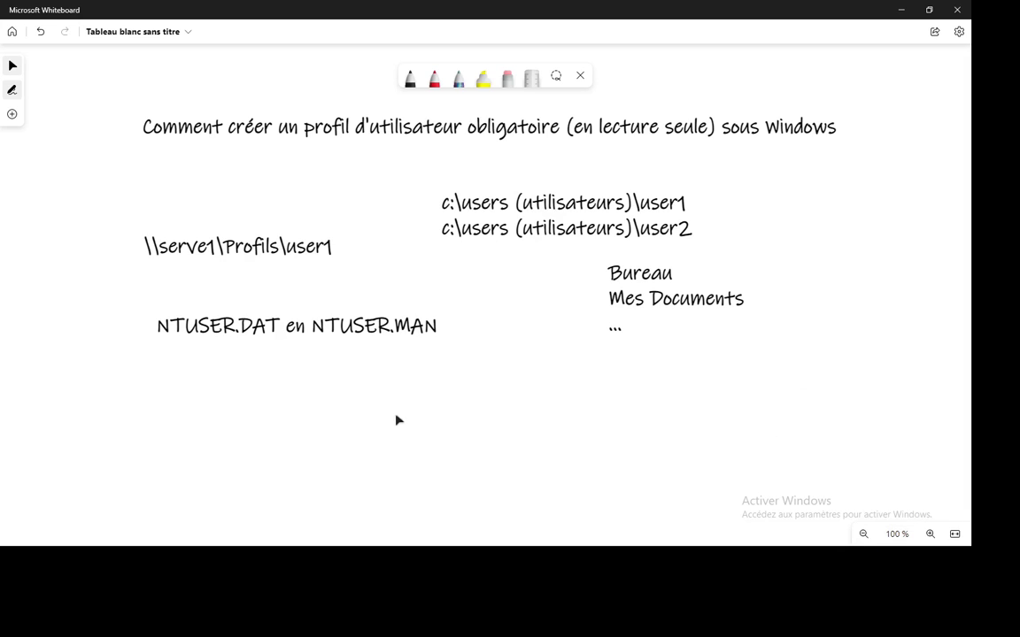
{"action": "key", "text": "alt+Tab"}
{"action": "key", "text": "alt+Tab"}
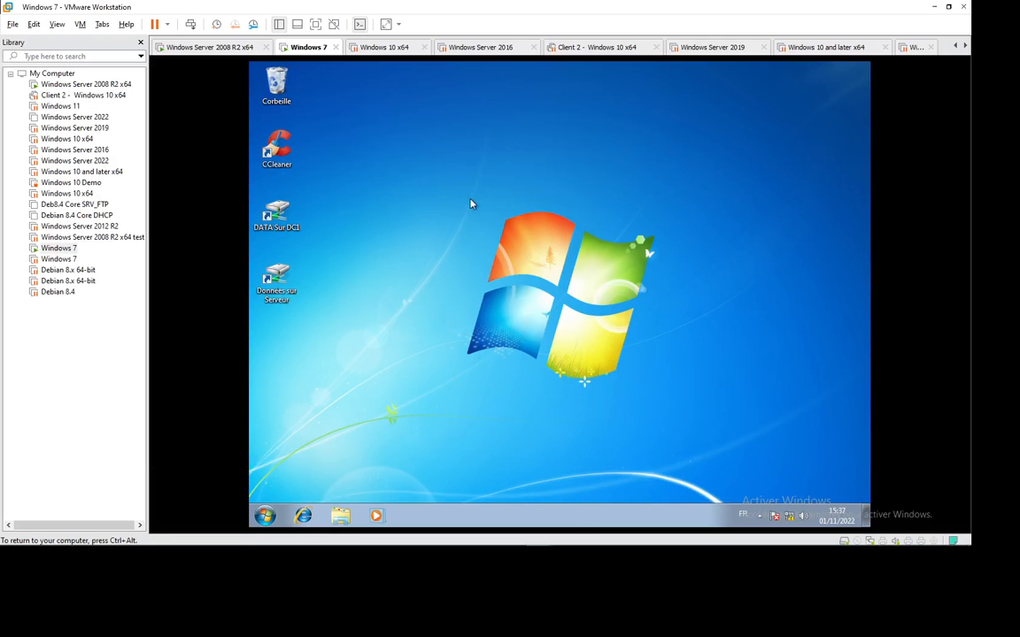
Apply the Architecture Aero theme through the Windows 7 desktop's Personnaliser settings.
{"action": "right_click", "coordinate": [473, 201]}
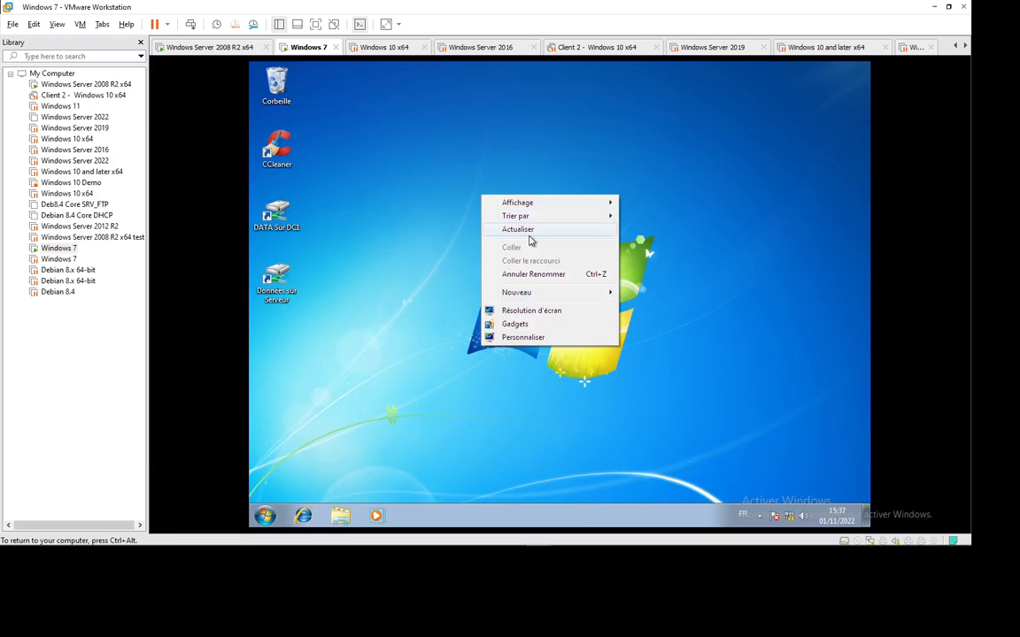
{"action": "left_click", "coordinate": [524, 231]}
{"action": "right_click", "coordinate": [445, 181]}
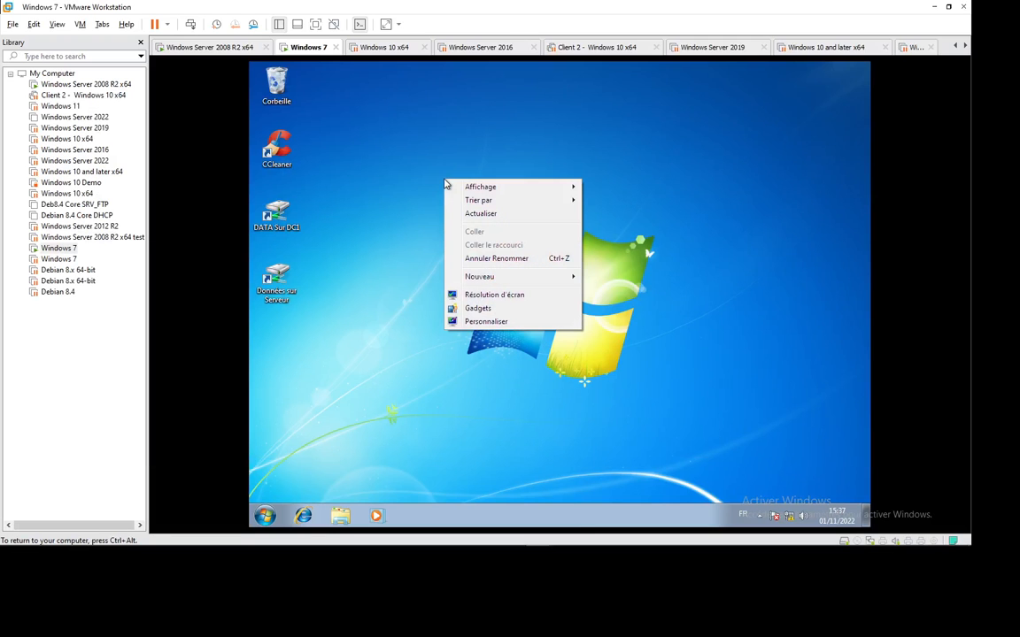
{"action": "left_click", "coordinate": [486, 321]}
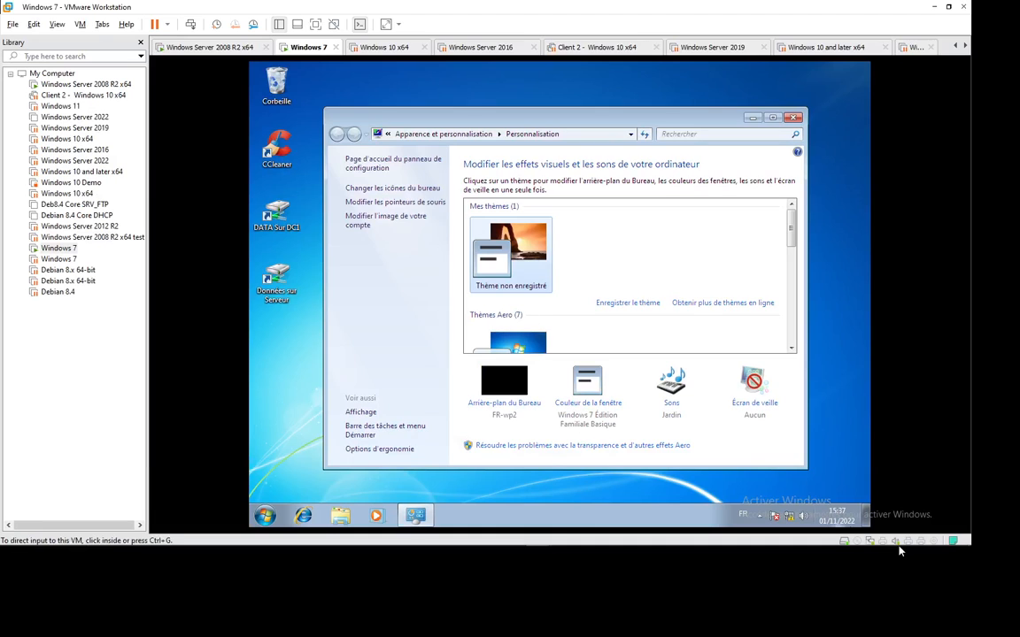
{"action": "mouse_move", "coordinate": [899, 547]}
{"action": "left_click", "coordinate": [788, 535]}
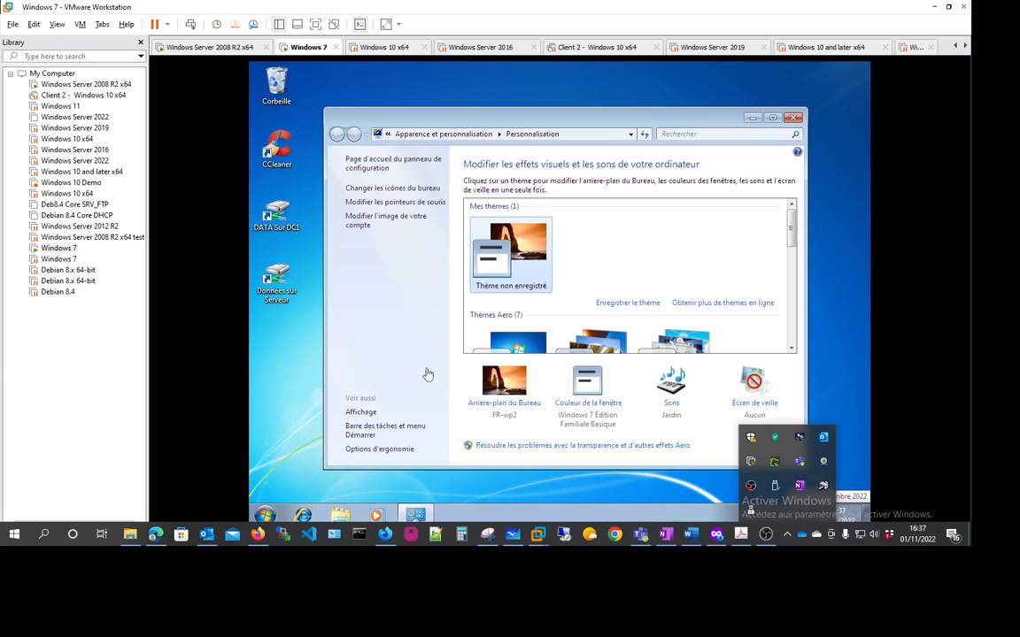
{"action": "left_click", "coordinate": [403, 298]}
{"action": "scroll", "coordinate": [574, 277], "scroll_direction": "down", "scroll_amount": 1}
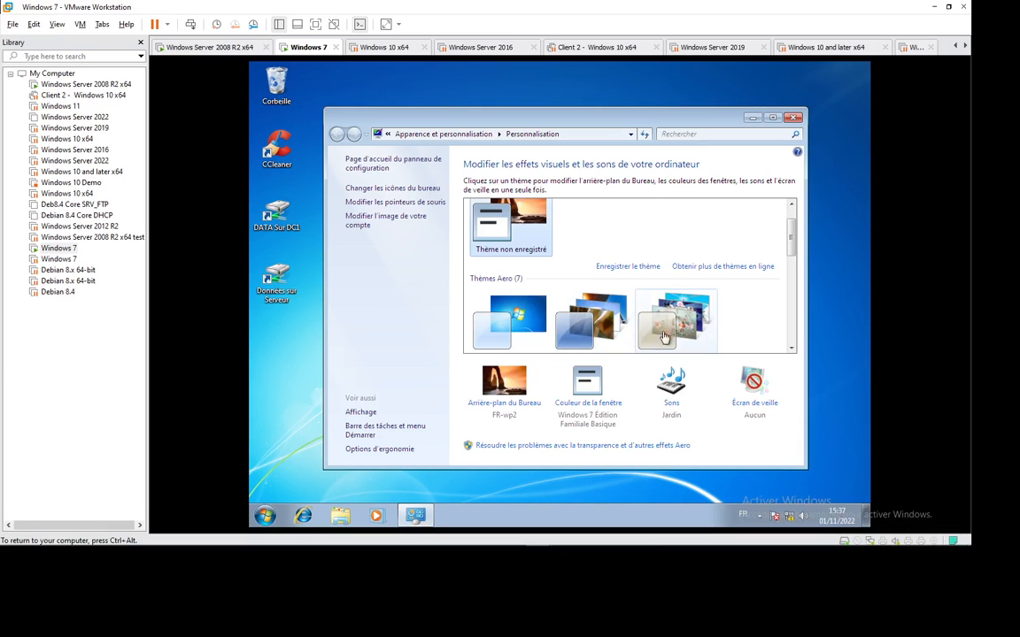
{"action": "left_click", "coordinate": [585, 320]}
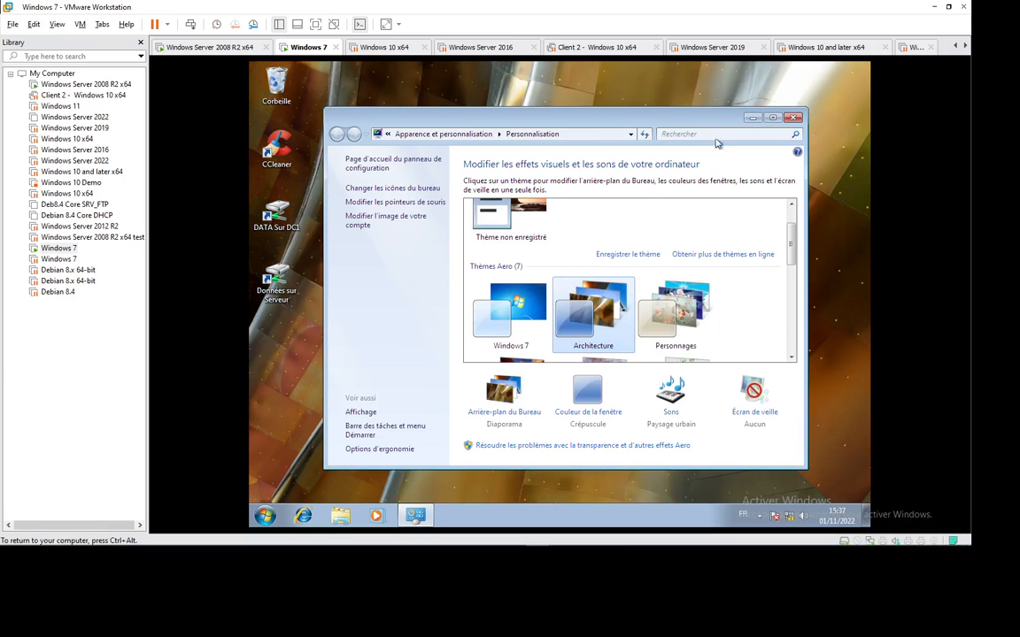
{"action": "left_click", "coordinate": [794, 118]}
Create a new desktop folder named test1.
{"action": "right_click", "coordinate": [447, 219]}
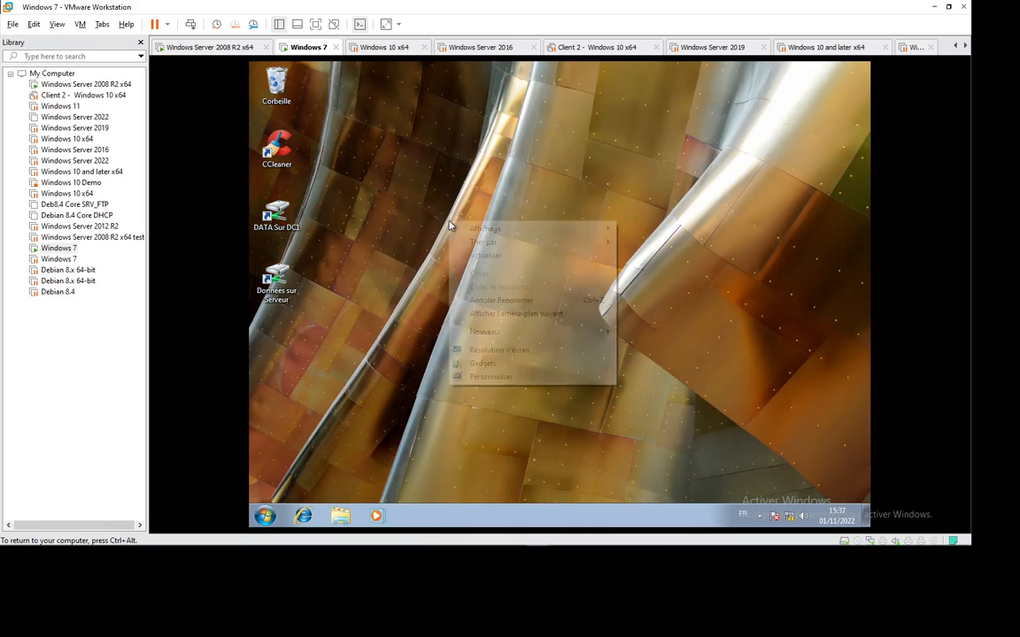
{"action": "left_click", "coordinate": [485, 254]}
{"action": "right_click", "coordinate": [428, 218]}
{"action": "left_click", "coordinate": [463, 252]}
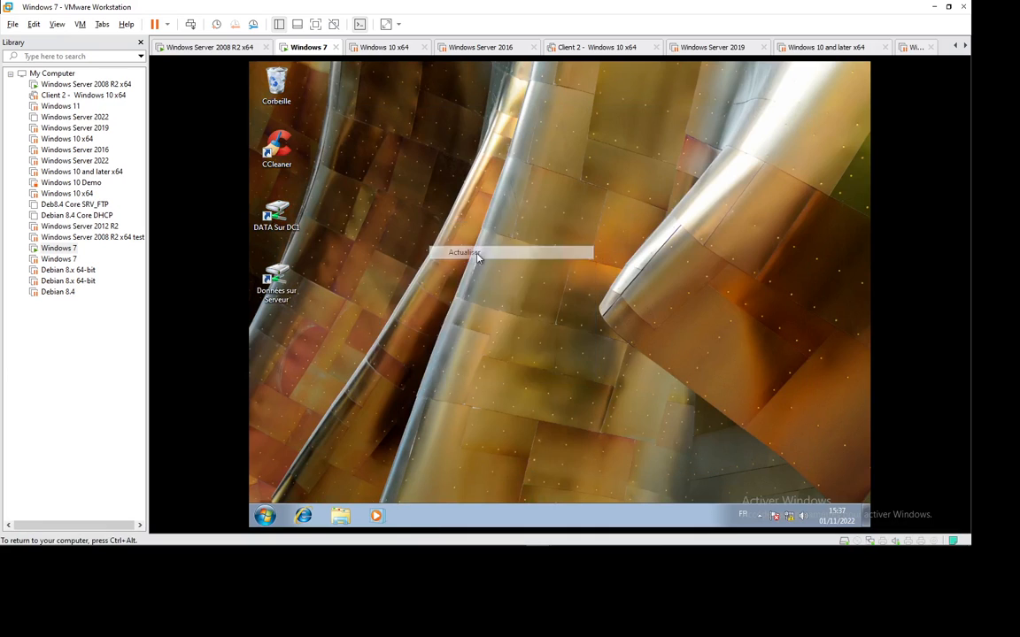
{"action": "right_click", "coordinate": [373, 214]}
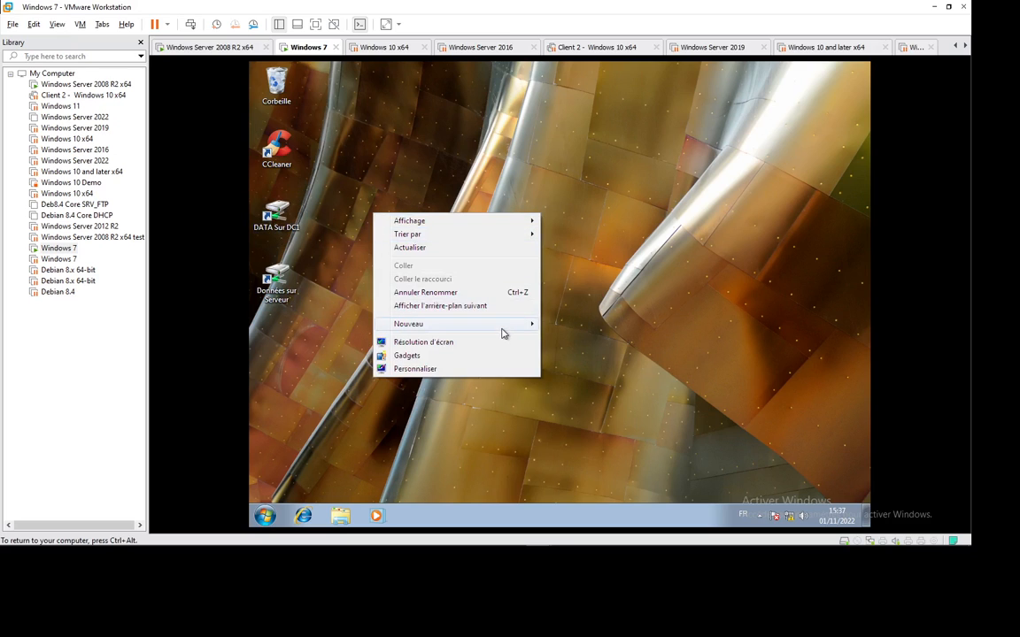
{"action": "mouse_move", "coordinate": [501, 326]}
{"action": "left_click", "coordinate": [585, 328]}
{"action": "type", "text": "test"}
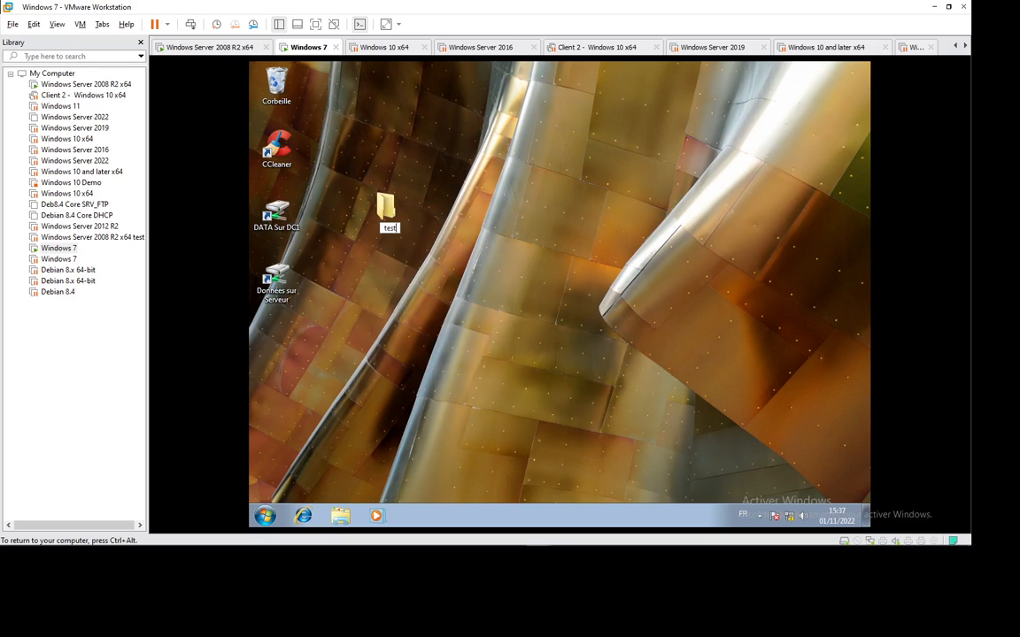
{"action": "type", "text": "1"}
{"action": "key", "text": "Return"}
Create a second desktop folder named test2.
{"action": "right_click", "coordinate": [536, 185]}
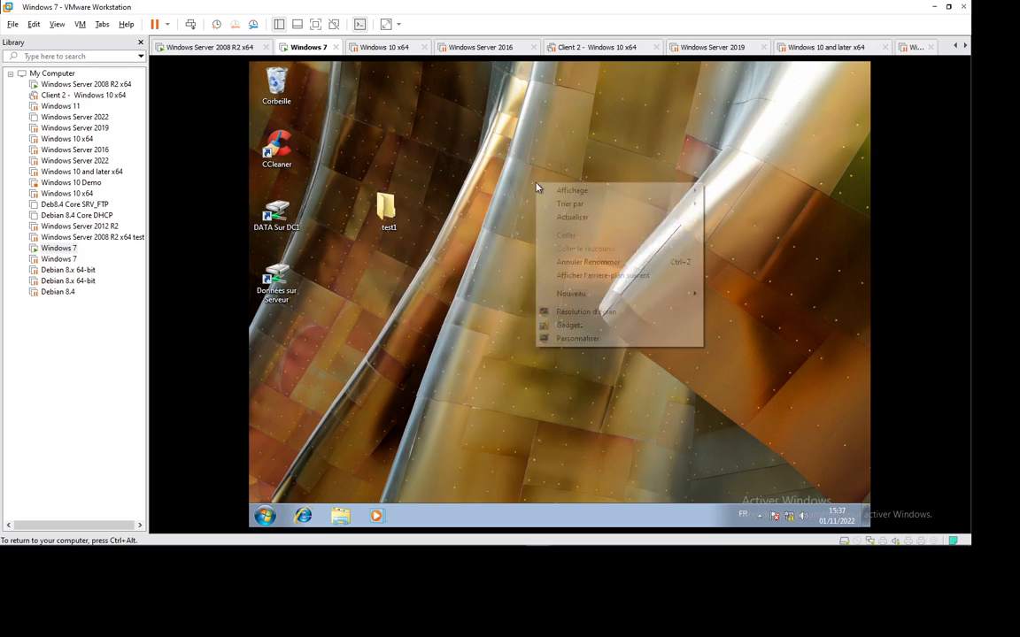
{"action": "mouse_move", "coordinate": [639, 295]}
{"action": "left_click", "coordinate": [731, 293]}
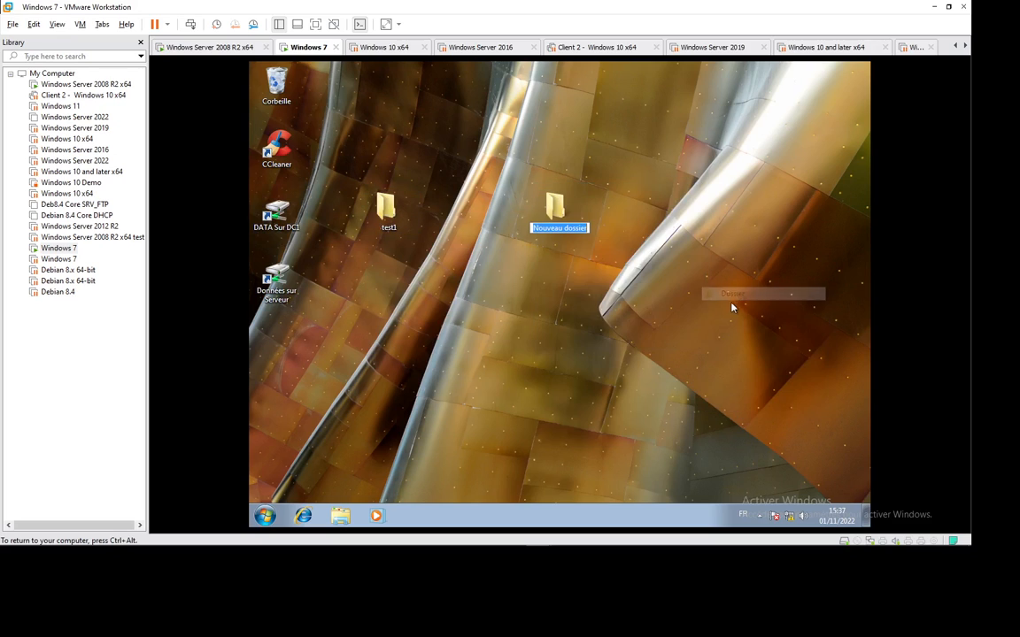
{"action": "type", "text": "test"}
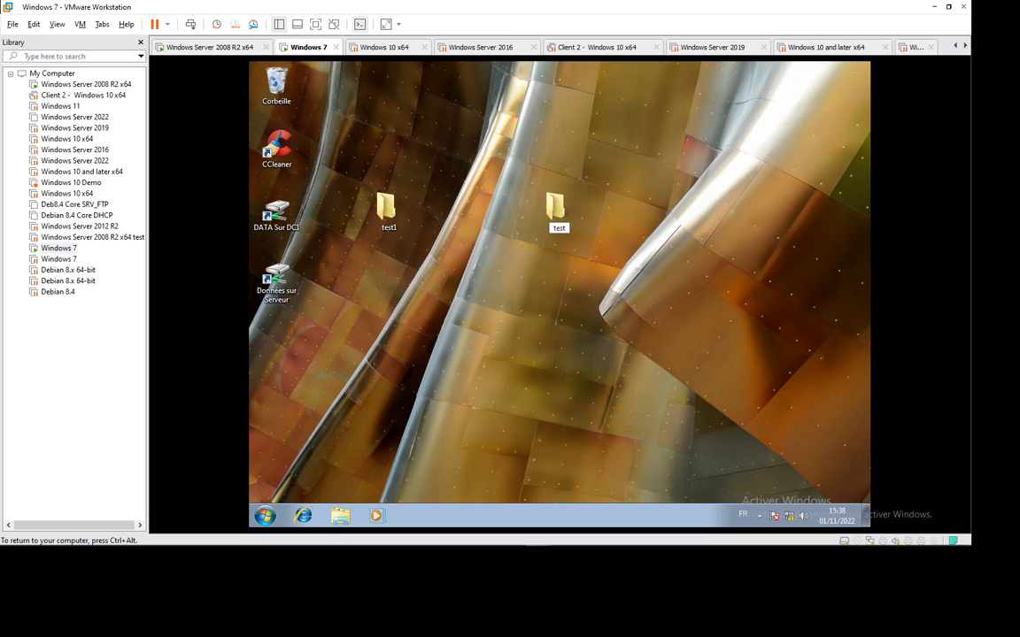
{"action": "type", "text": "2"}
{"action": "key", "text": "Return"}
Arrange test1 and test2 side by side on the desktop and open Windows Explorer.
{"action": "left_click_drag", "start_coordinate": [354, 154], "coordinate": [554, 158]}
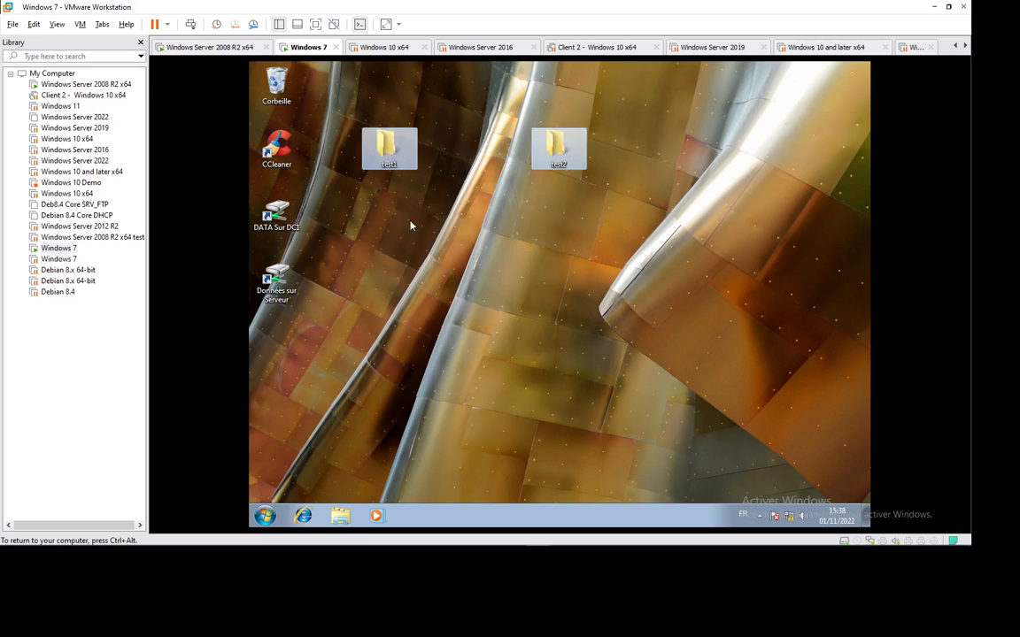
{"action": "left_click_drag", "start_coordinate": [387, 146], "coordinate": [389, 172]}
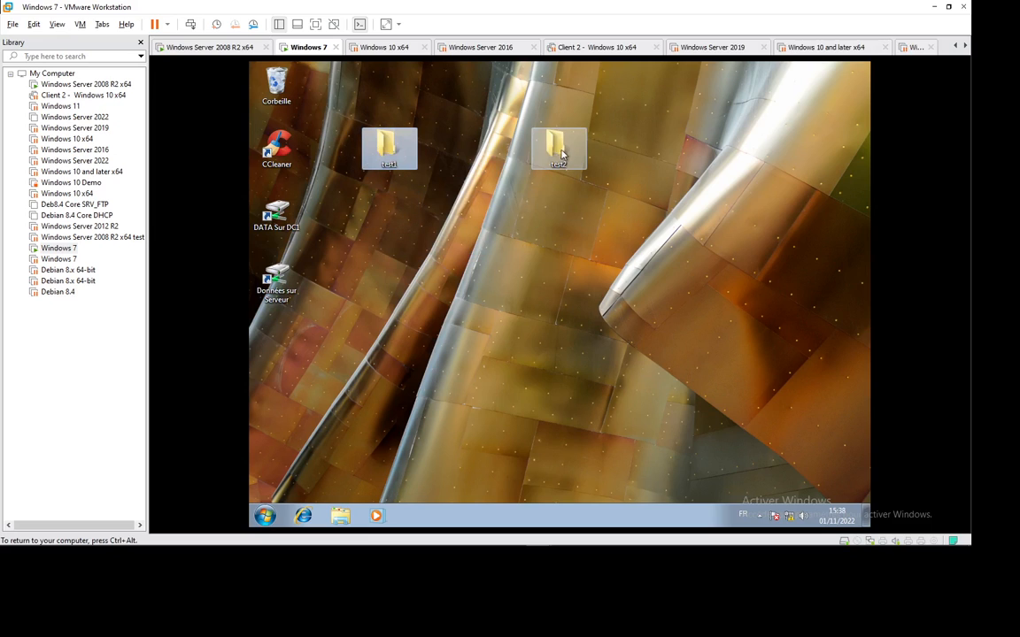
{"action": "left_click_drag", "start_coordinate": [558, 150], "coordinate": [558, 212]}
{"action": "left_click_drag", "start_coordinate": [387, 150], "coordinate": [387, 211]}
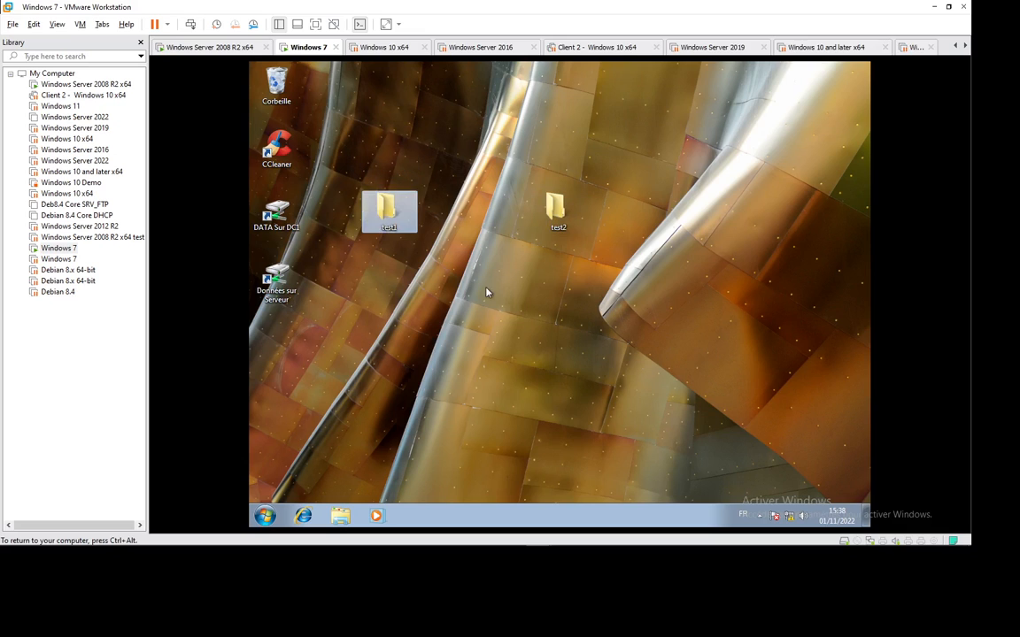
{"action": "left_click", "coordinate": [484, 310]}
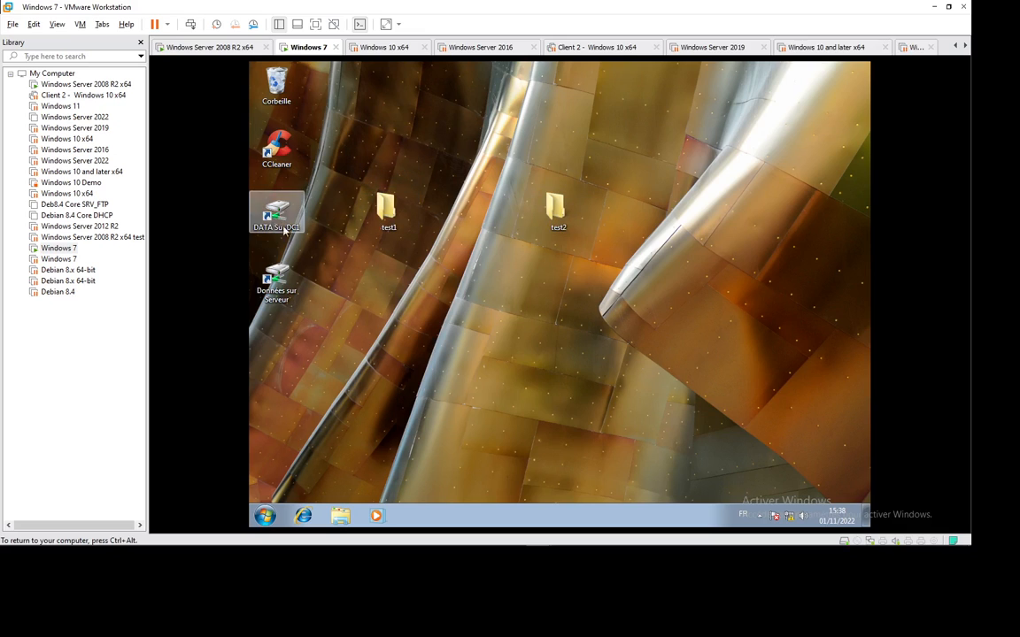
{"action": "left_click", "coordinate": [341, 515]}
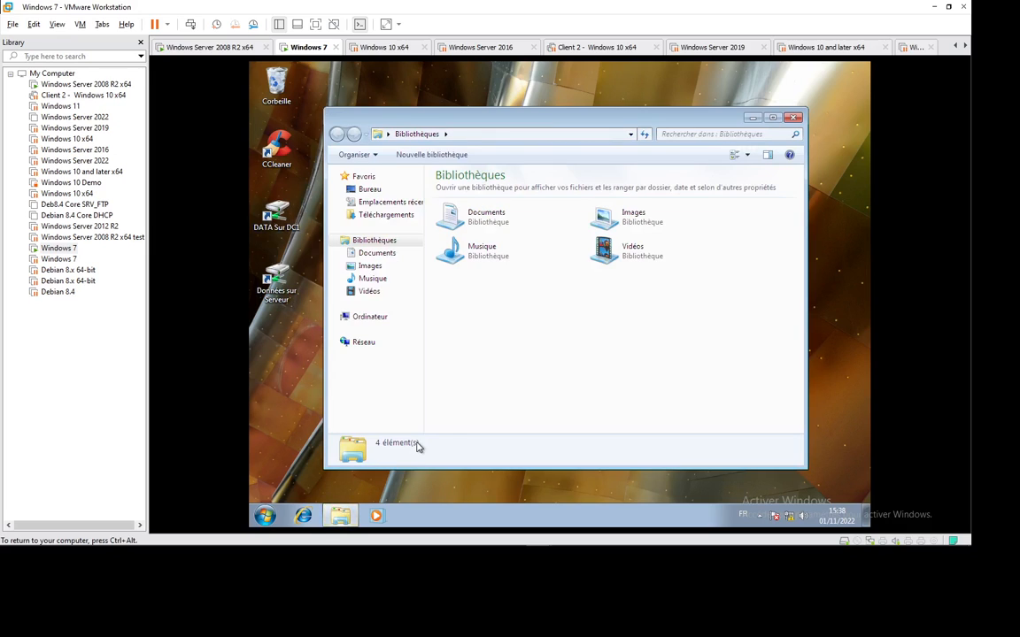
{"action": "left_click", "coordinate": [371, 318]}
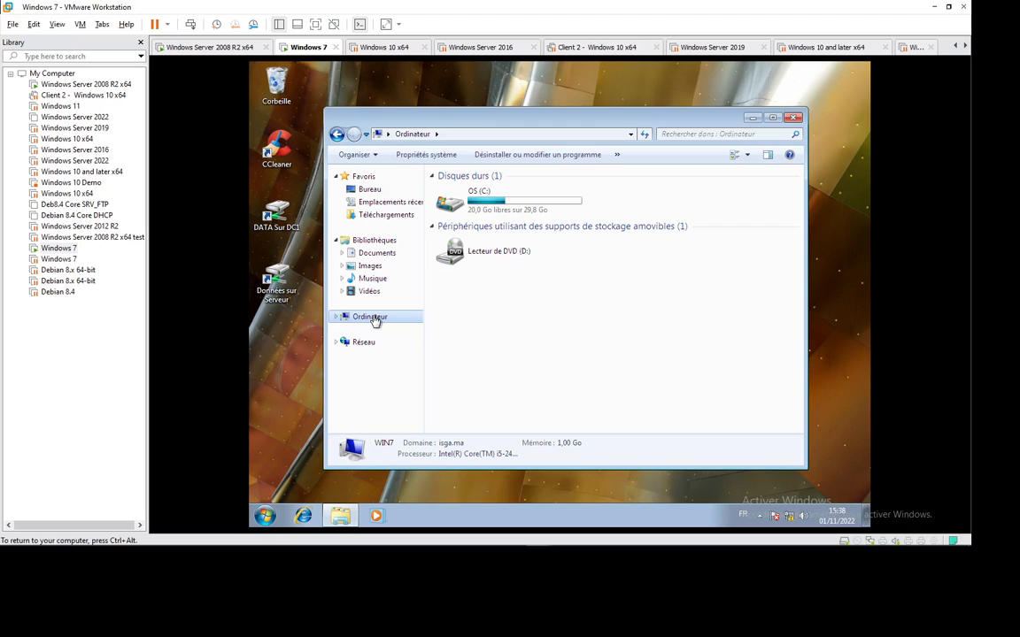
{"action": "double_click", "coordinate": [478, 196]}
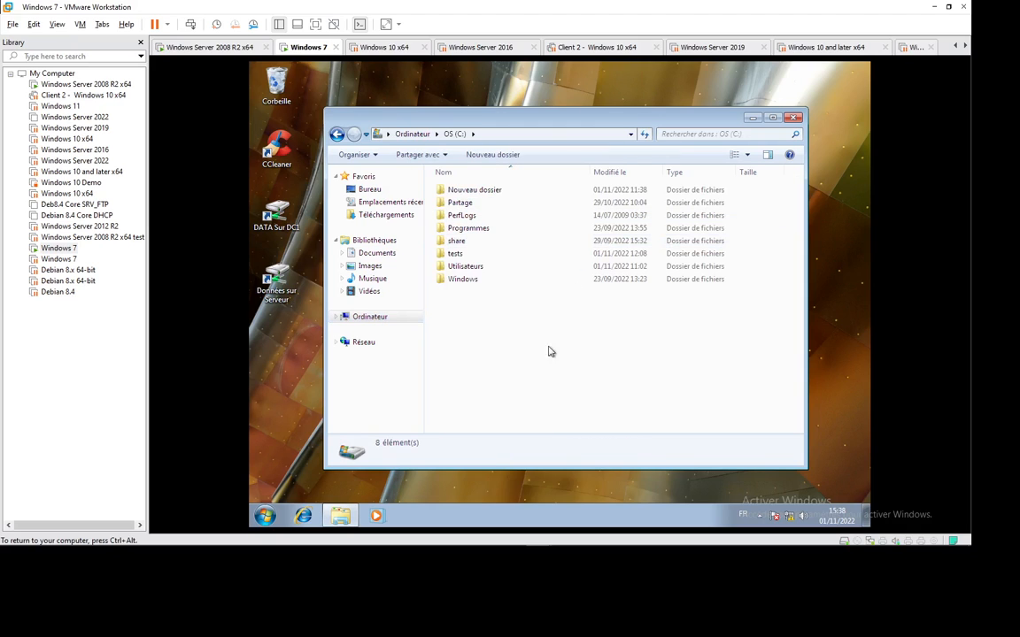
{"action": "right_click", "coordinate": [473, 334]}
{"action": "mouse_move", "coordinate": [571, 460]}
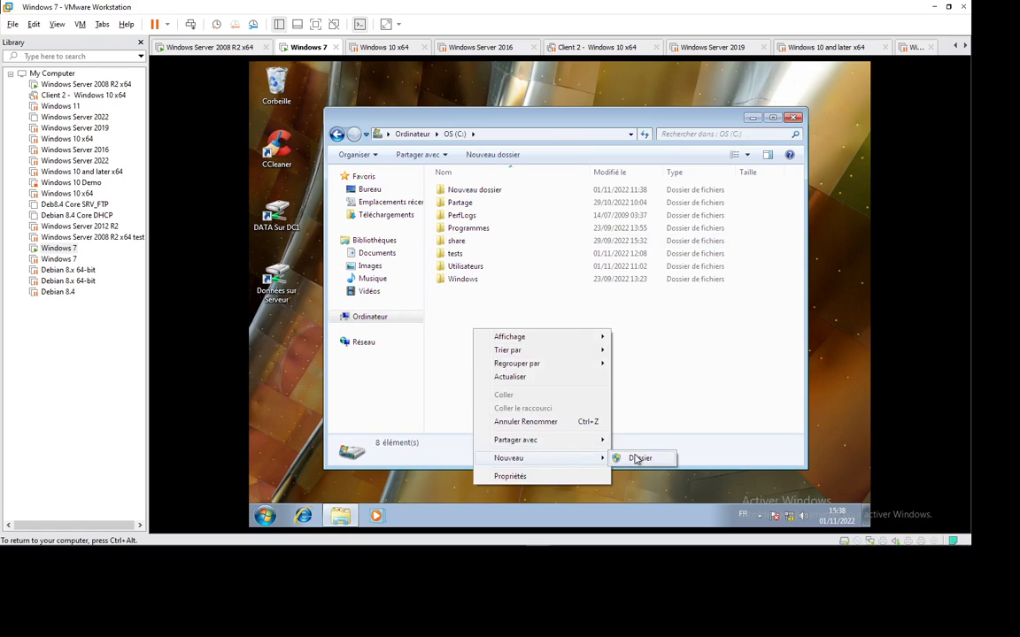
{"action": "left_click", "coordinate": [634, 459]}
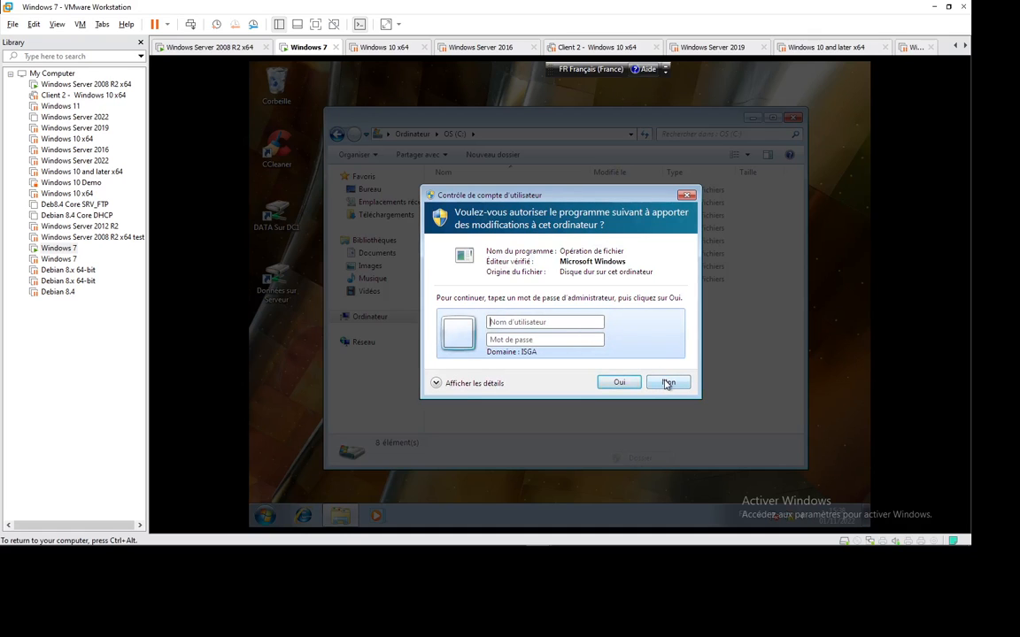
{"action": "left_click", "coordinate": [668, 382]}
{"action": "right_click", "coordinate": [464, 304]}
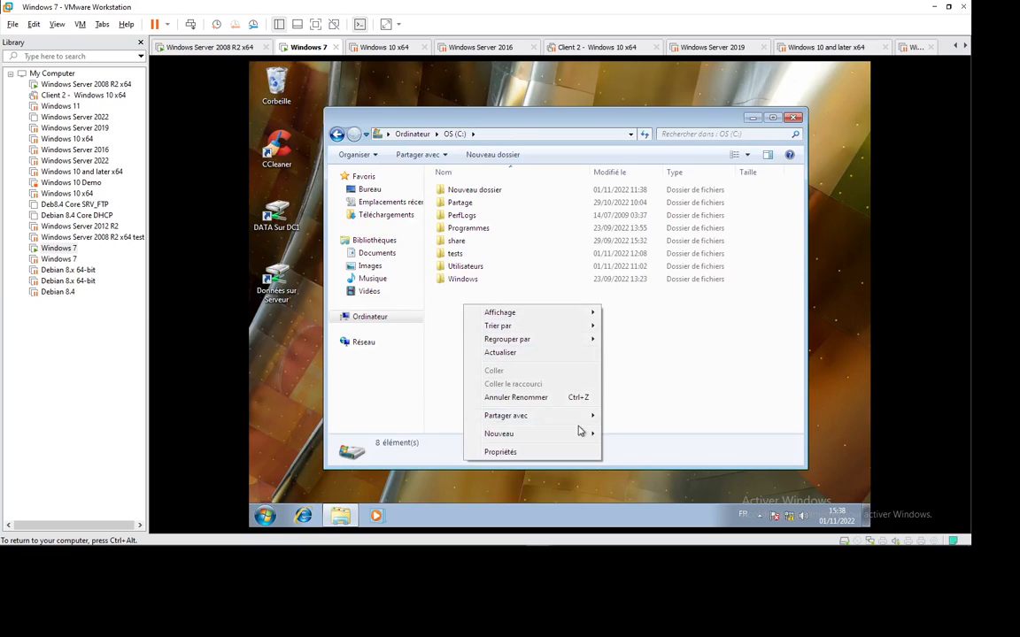
{"action": "mouse_move", "coordinate": [584, 434]}
{"action": "left_click", "coordinate": [643, 433]}
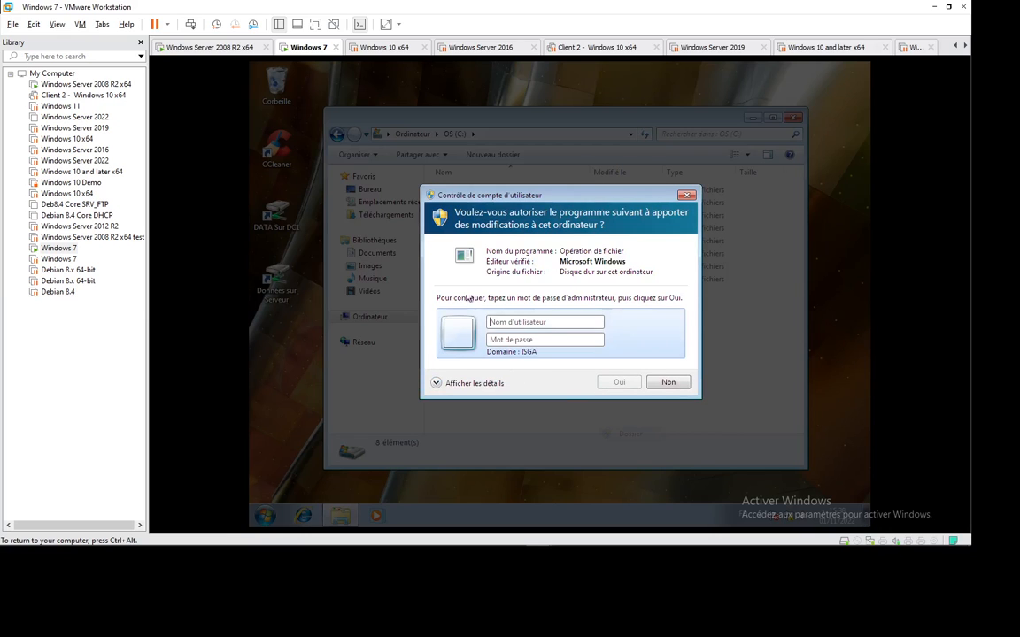
{"action": "key", "text": "Escape"}
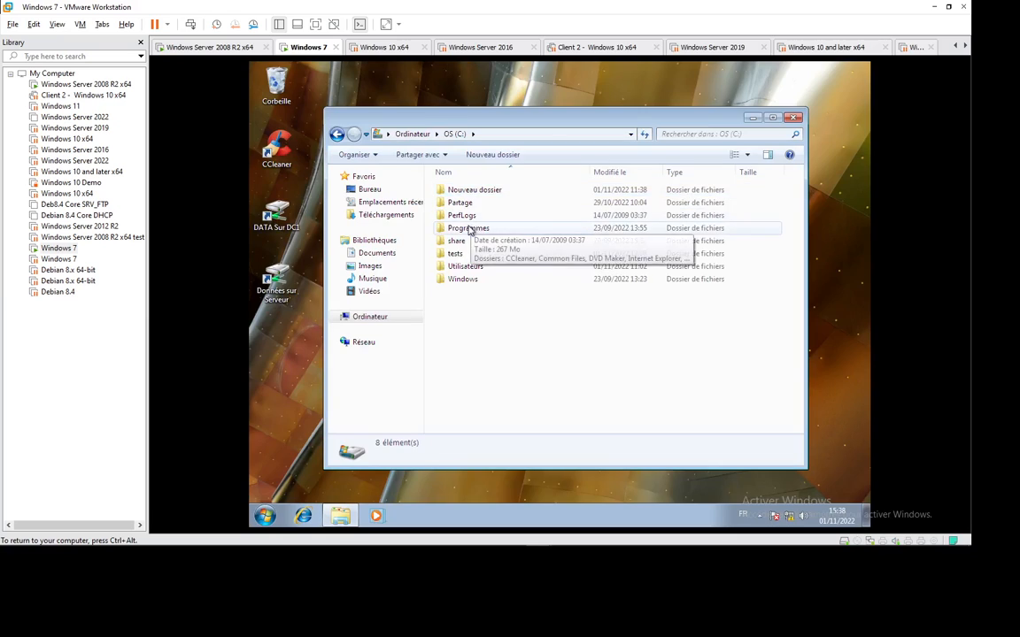
{"action": "double_click", "coordinate": [466, 229]}
{"action": "right_click", "coordinate": [469, 378]}
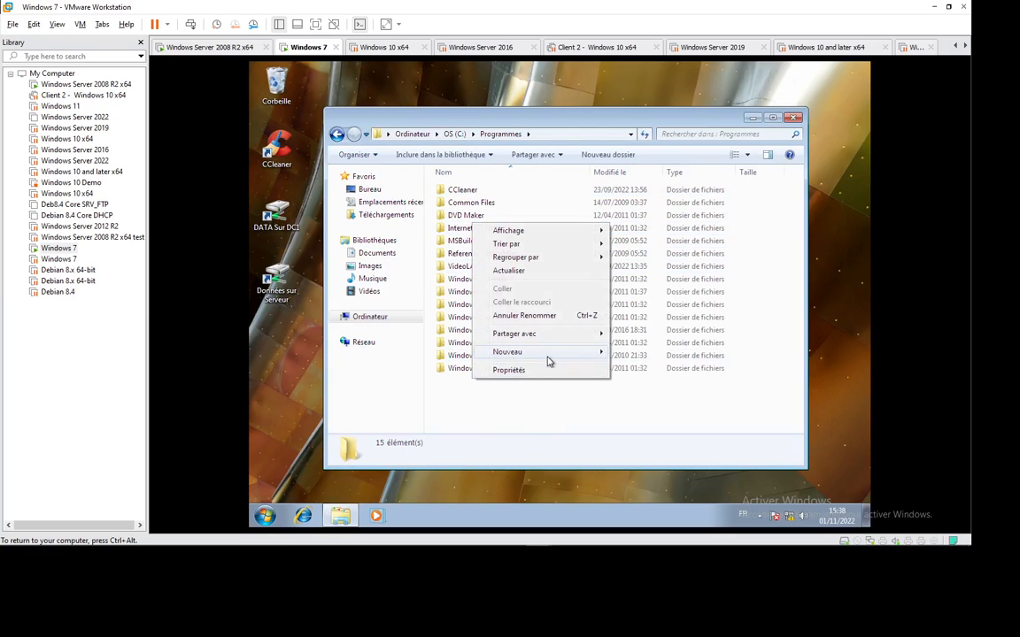
{"action": "left_click", "coordinate": [633, 353]}
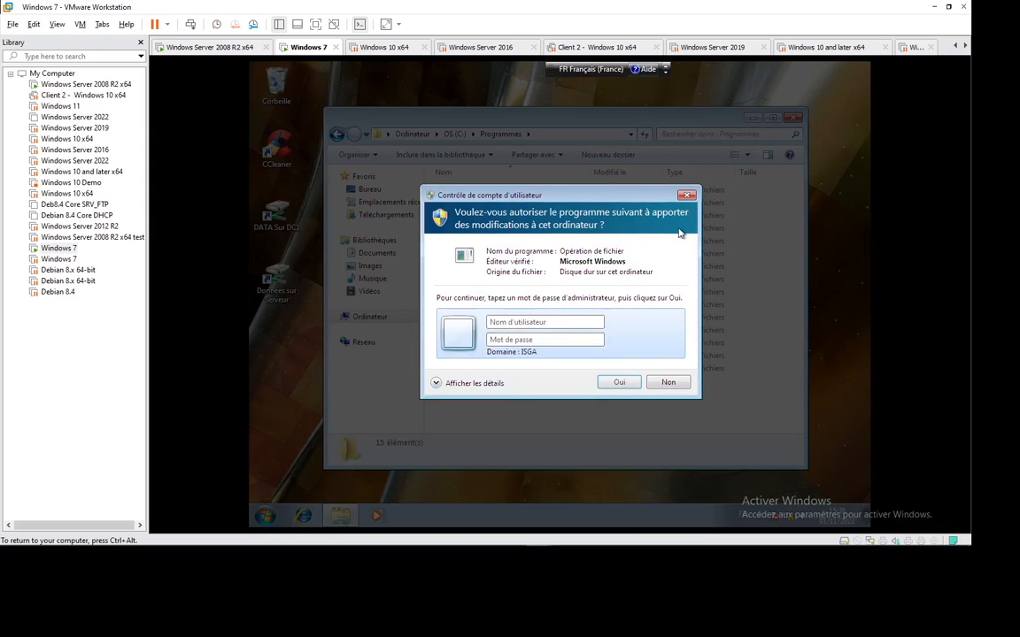
{"action": "left_click", "coordinate": [687, 196]}
{"action": "left_click", "coordinate": [454, 134]}
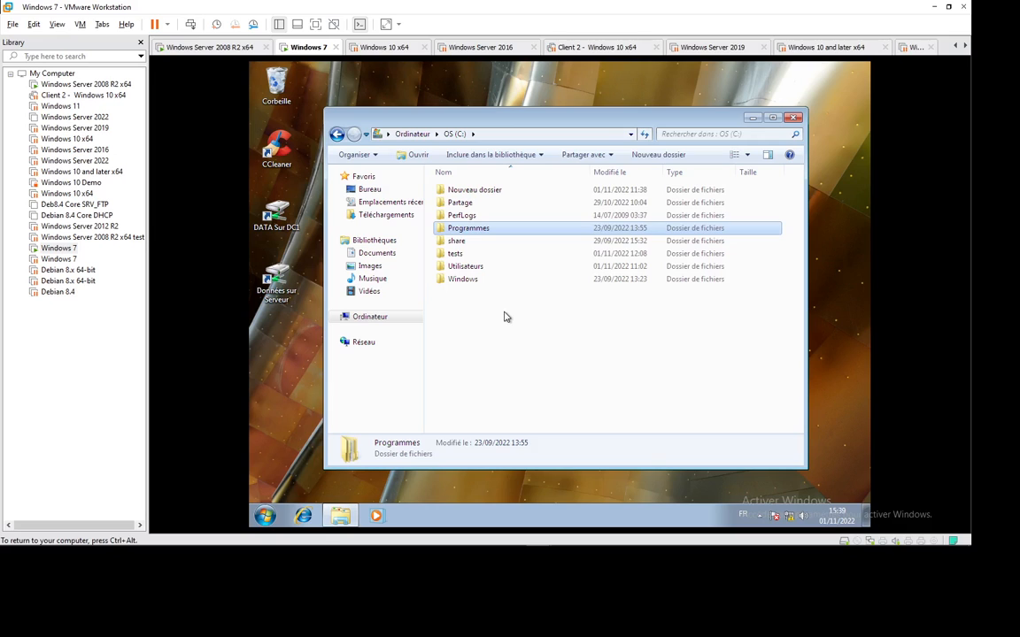
{"action": "left_click", "coordinate": [499, 346]}
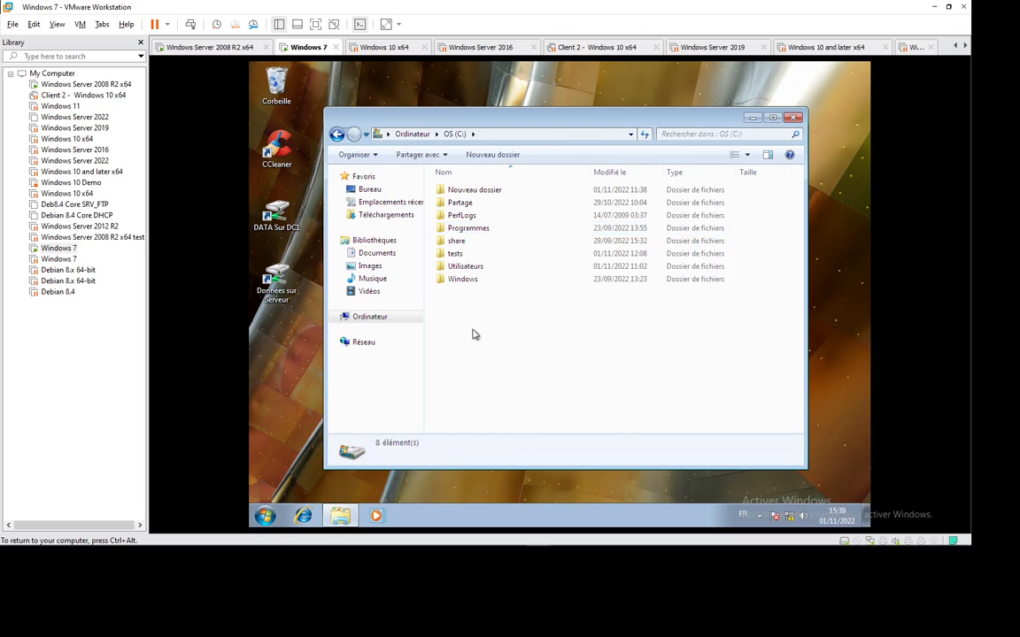
Attempt a new folder in C: and decline the administrator permission prompt.
{"action": "right_click", "coordinate": [472, 329]}
{"action": "mouse_move", "coordinate": [591, 468]}
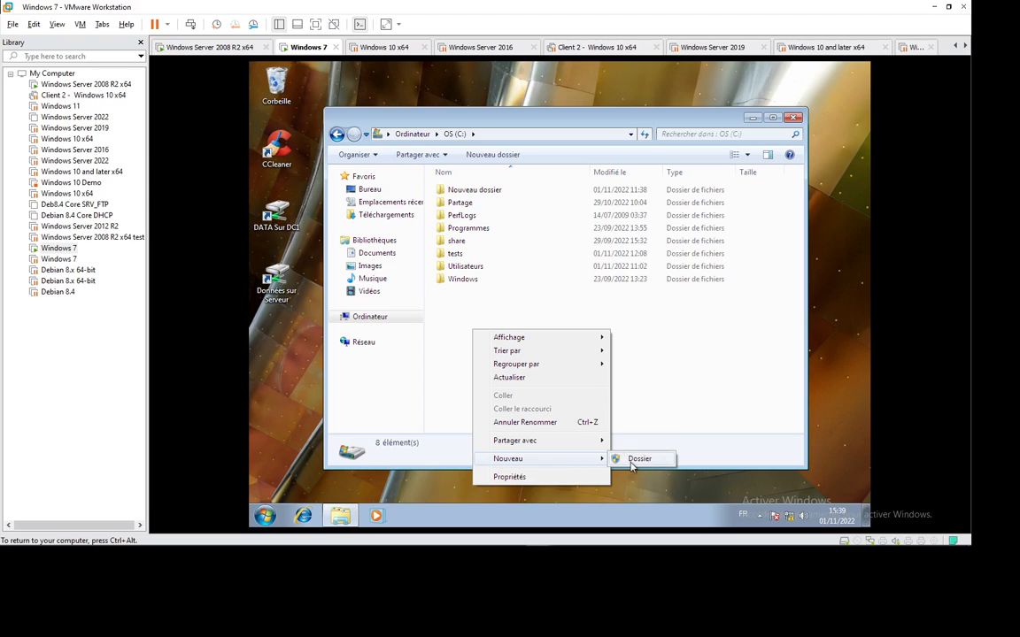
{"action": "left_click", "coordinate": [636, 458]}
{"action": "left_click", "coordinate": [669, 384]}
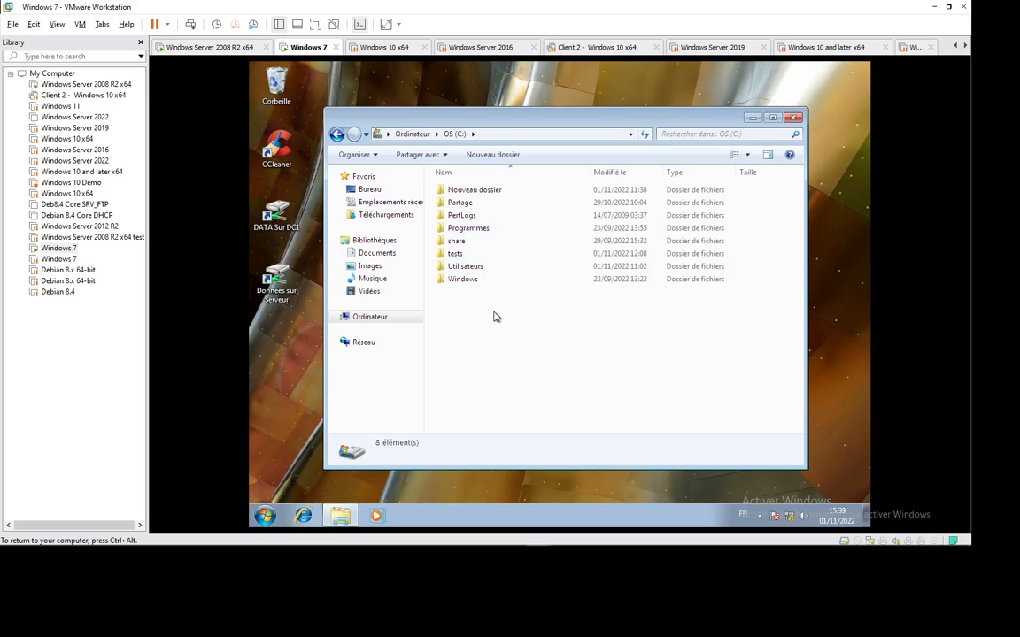
Create a test2 folder in the Documents library, then open the DATA Sur DC1 share.
{"action": "left_click", "coordinate": [377, 254]}
{"action": "right_click", "coordinate": [502, 269]}
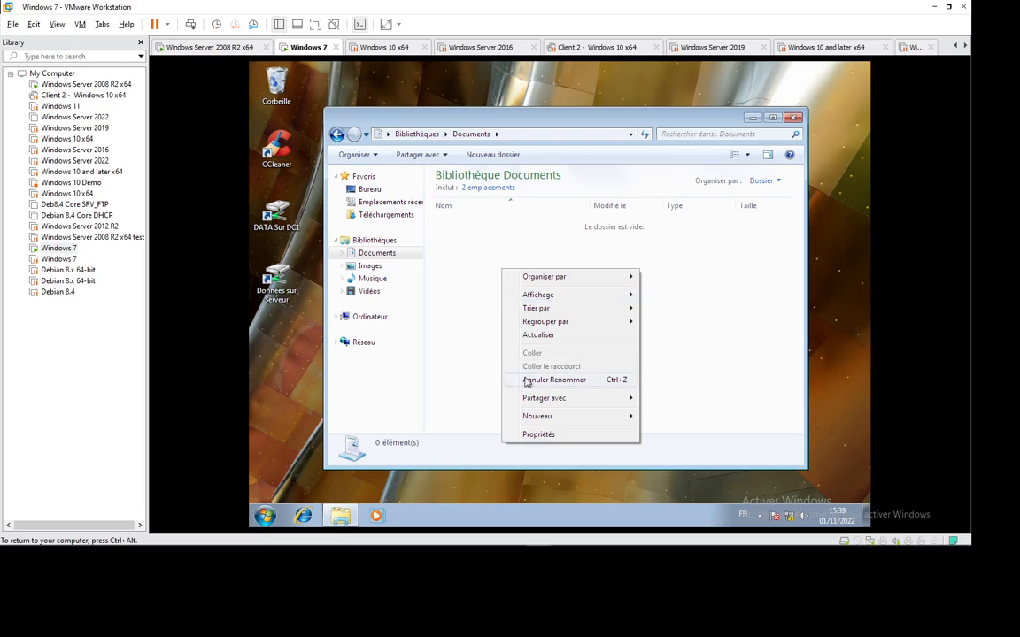
{"action": "mouse_move", "coordinate": [576, 419]}
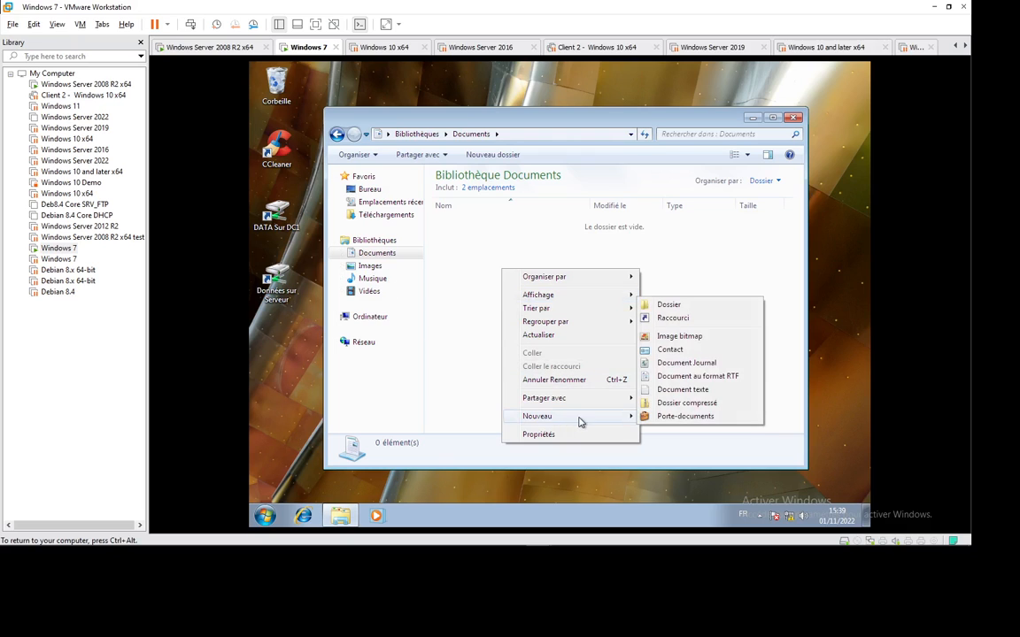
{"action": "left_click", "coordinate": [667, 306]}
{"action": "type", "text": "test"}
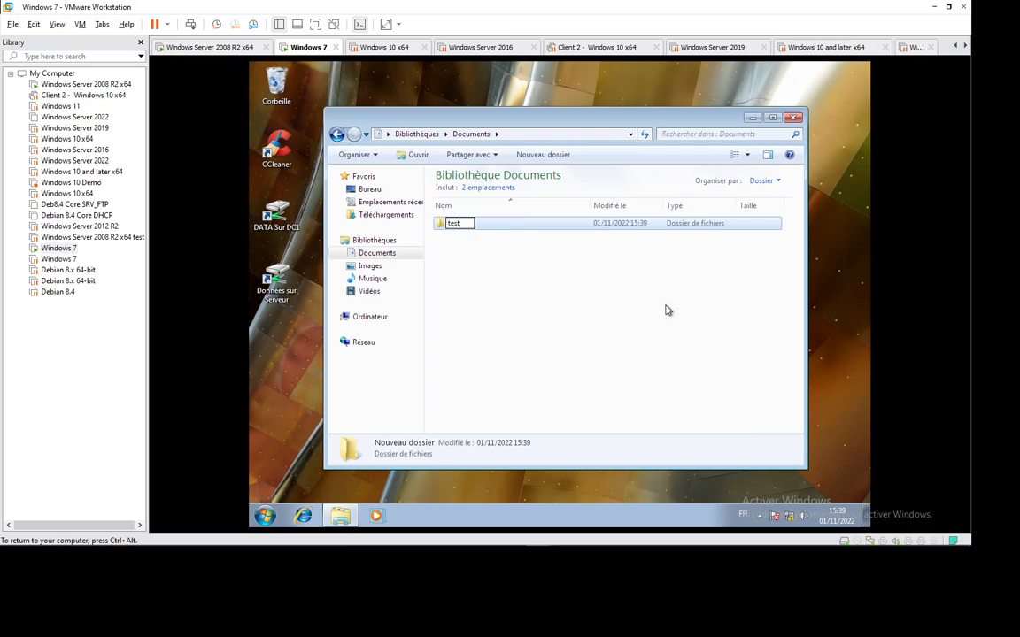
{"action": "type", "text": "2"}
{"action": "key", "text": "Return"}
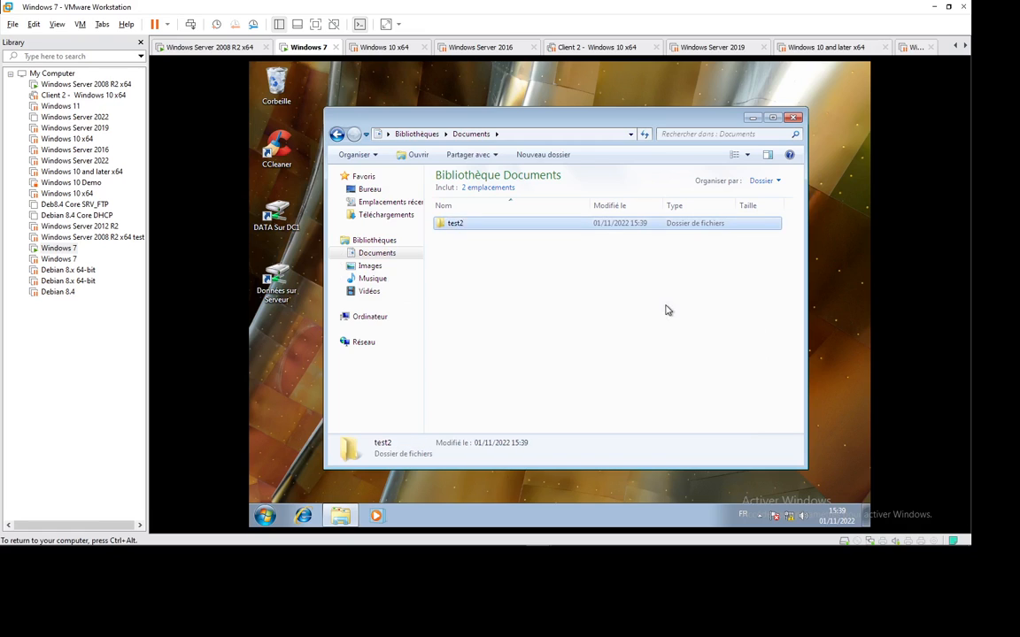
{"action": "double_click", "coordinate": [277, 212]}
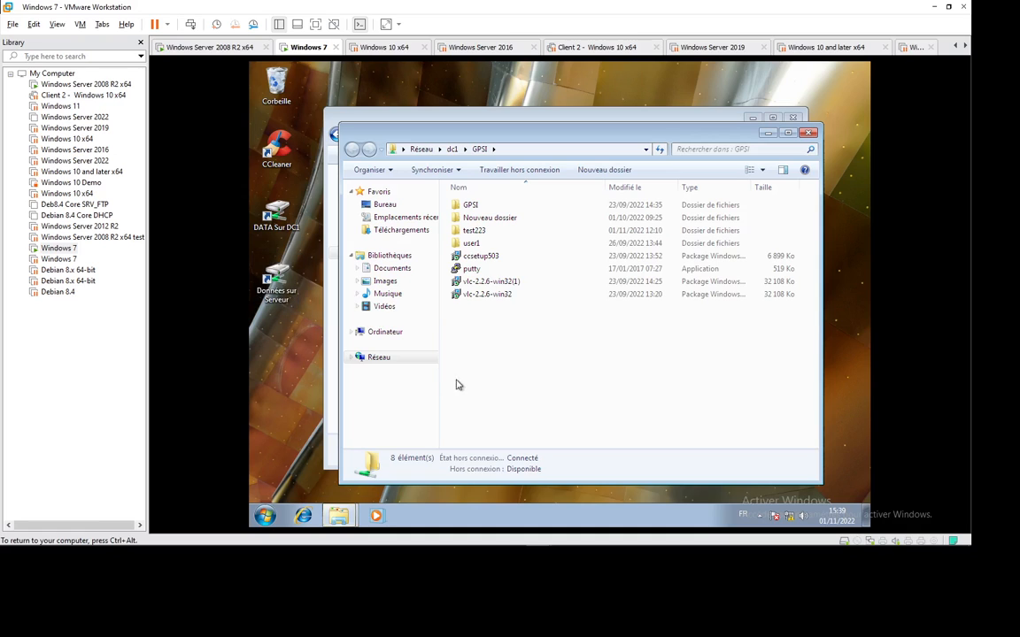
Create a folder named DATA sur server on the GPSI share.
{"action": "right_click", "coordinate": [484, 328]}
{"action": "mouse_move", "coordinate": [576, 457]}
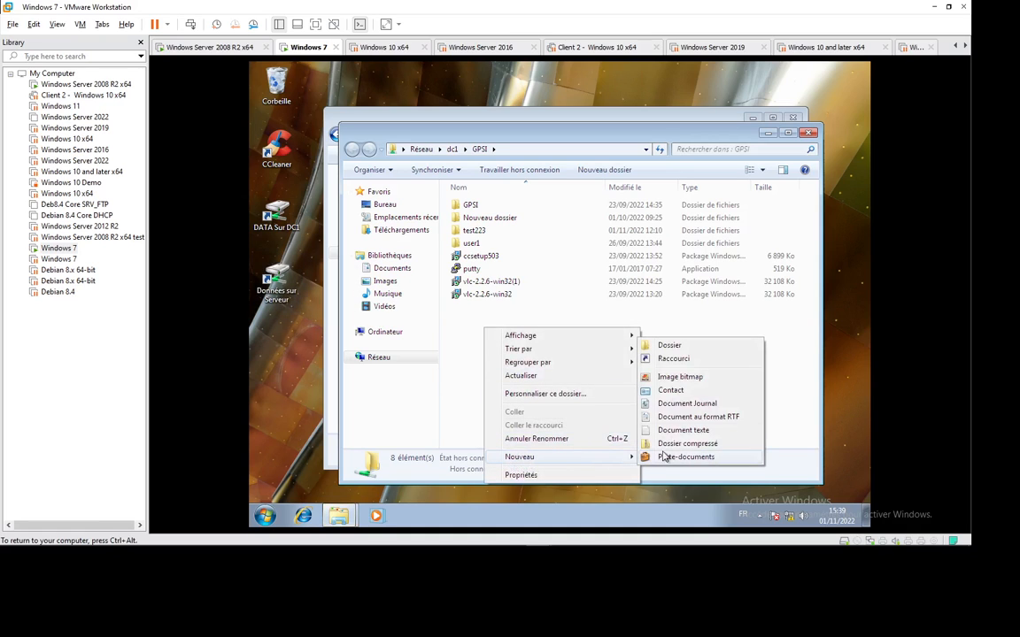
{"action": "left_click", "coordinate": [670, 348]}
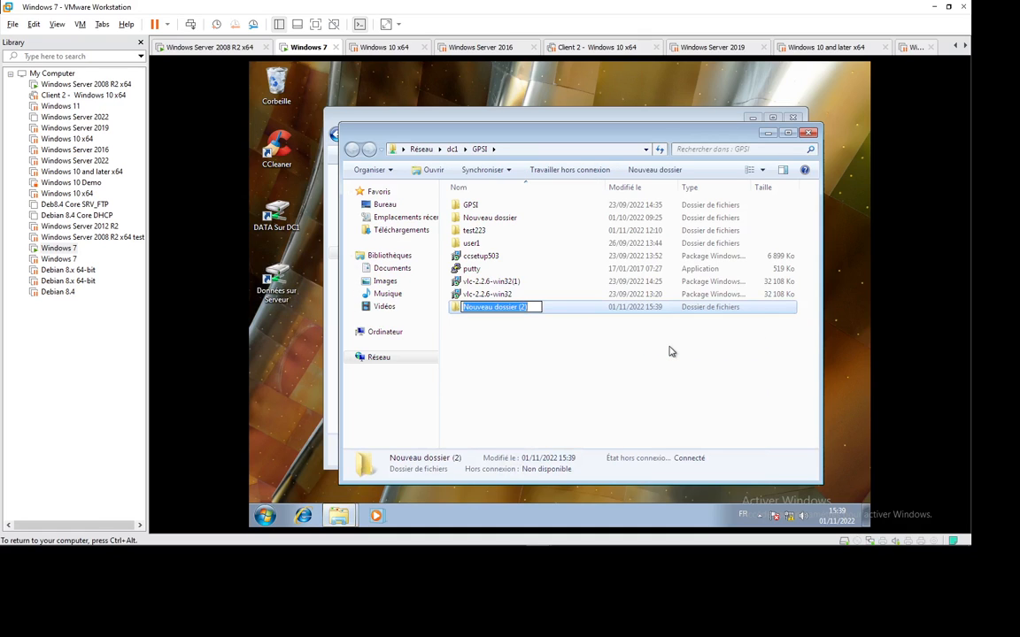
{"action": "type", "text": "DAT"}
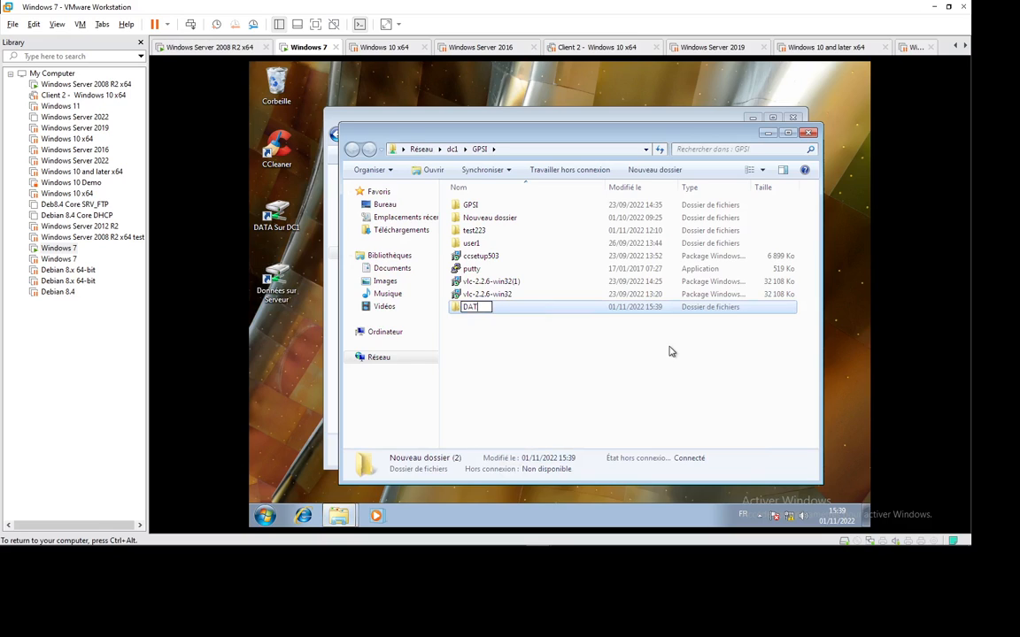
{"action": "type", "text": "A sur serb"}
{"action": "type", "text": "er"}
{"action": "key", "text": "Return"}
Add a new text document with the default name inside DATA sur server.
{"action": "double_click", "coordinate": [482, 307]}
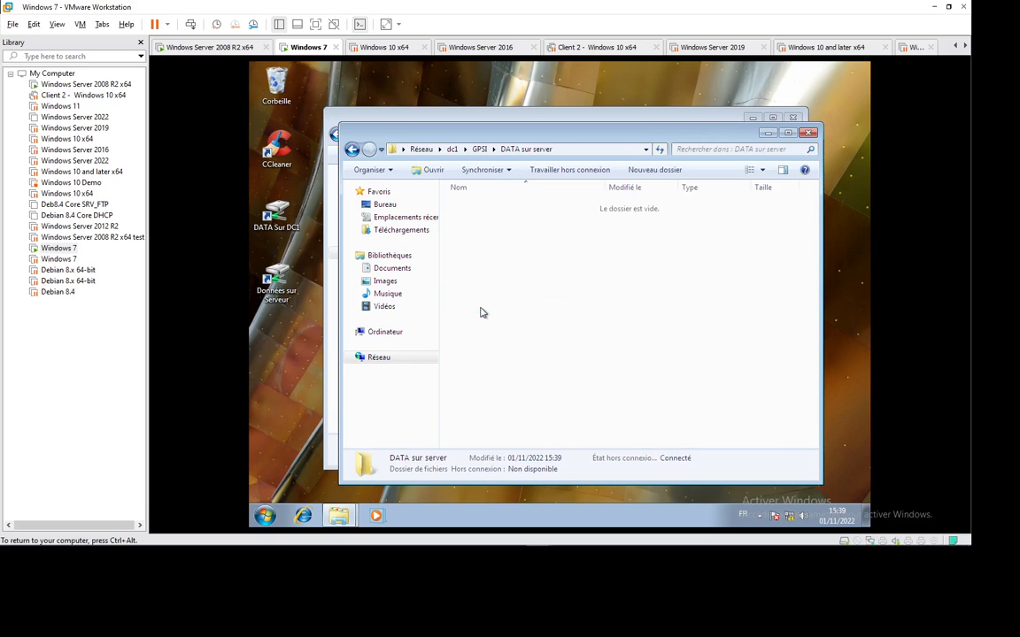
{"action": "right_click", "coordinate": [493, 282]}
{"action": "mouse_move", "coordinate": [556, 410]}
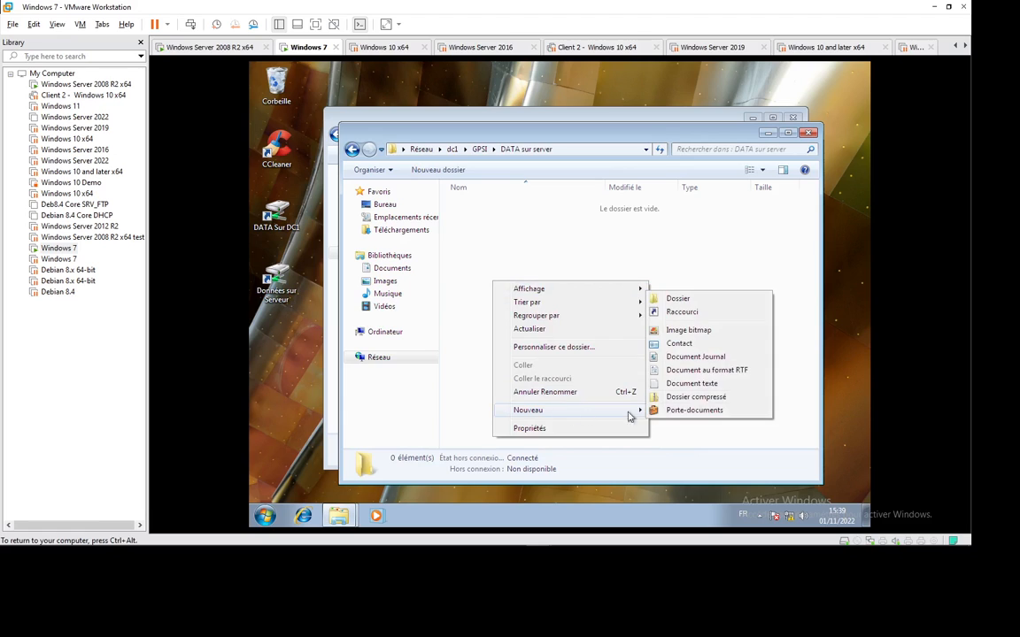
{"action": "left_click", "coordinate": [708, 384]}
{"action": "left_click", "coordinate": [592, 359]}
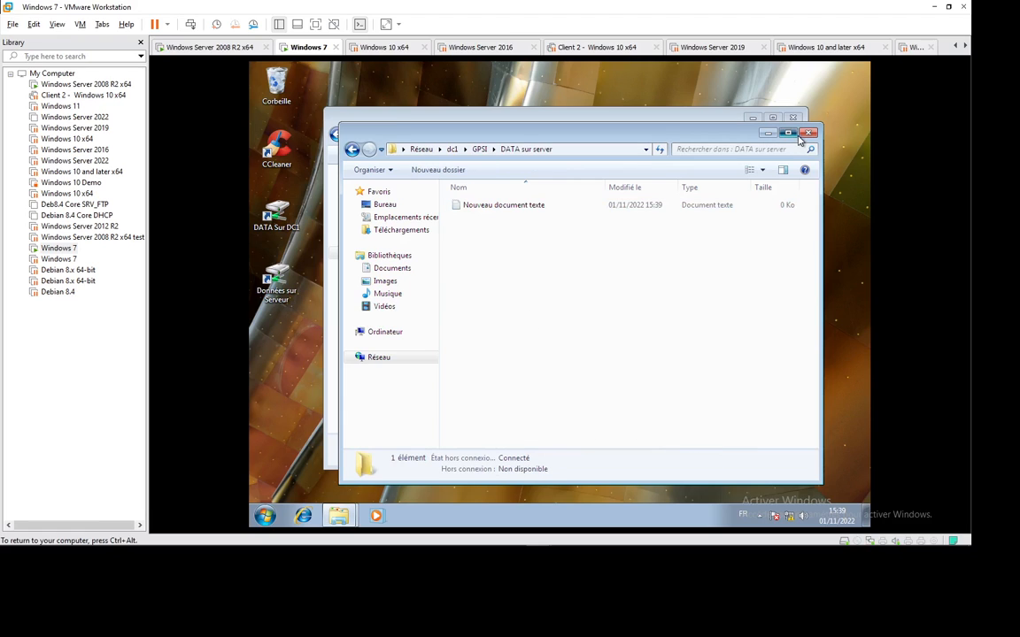
Close the DATA sur server and Documents library Explorer windows.
{"action": "left_click", "coordinate": [788, 133]}
{"action": "left_click", "coordinate": [859, 69]}
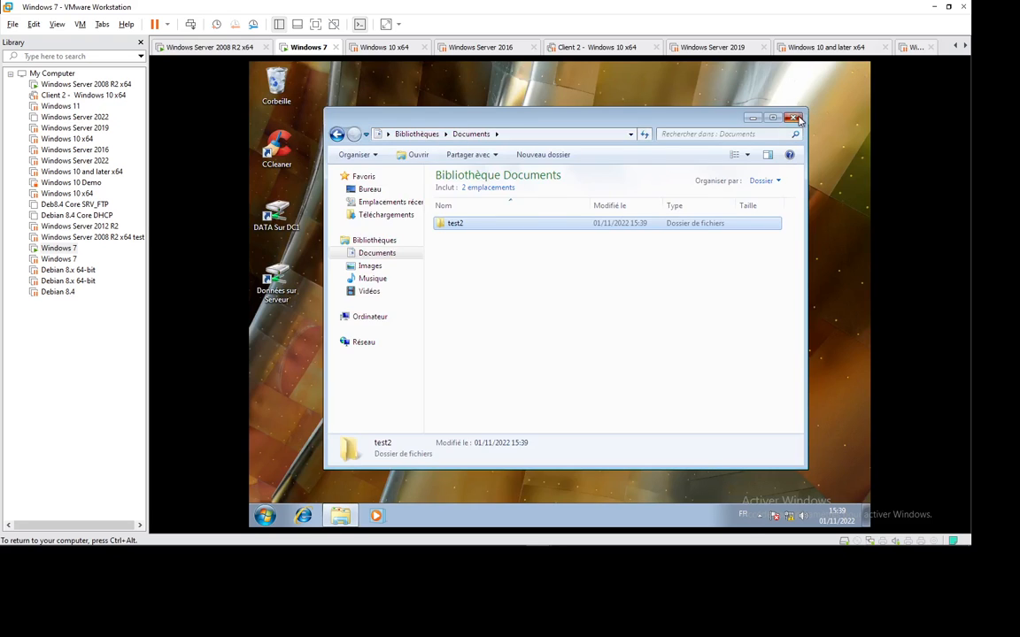
{"action": "left_click", "coordinate": [722, 100]}
{"action": "left_click", "coordinate": [252, 520]}
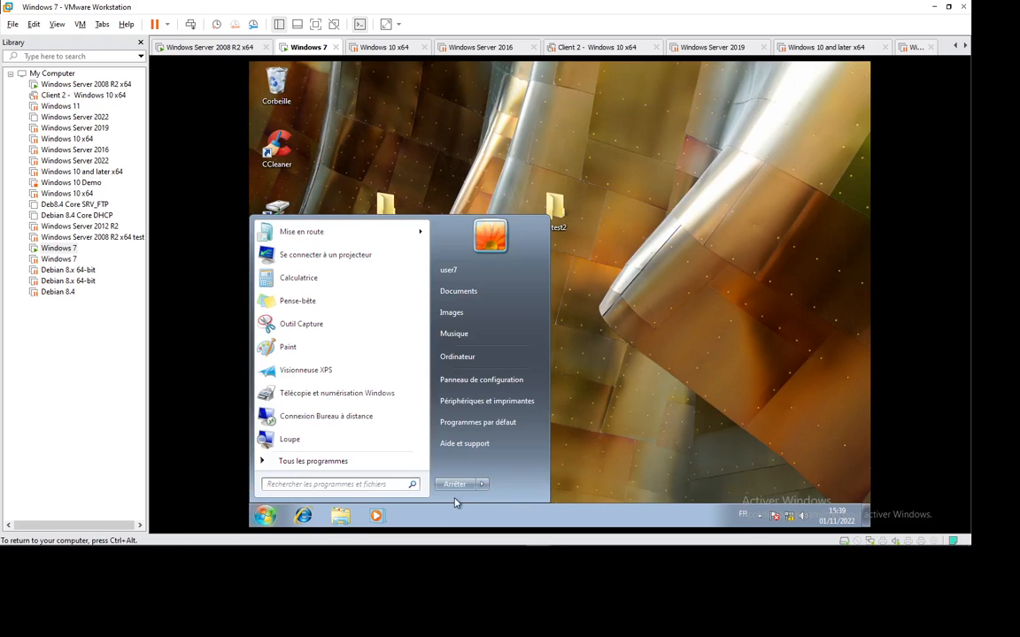
Log off the Windows 7 session and sign back in with the user's password.
{"action": "mouse_move", "coordinate": [483, 492]}
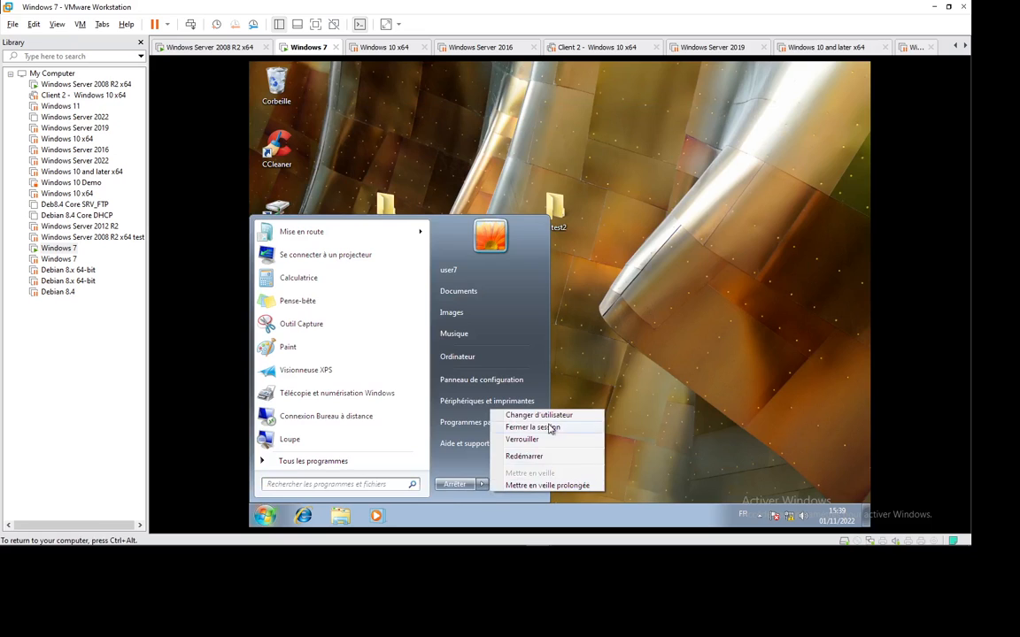
{"action": "left_click", "coordinate": [532, 427]}
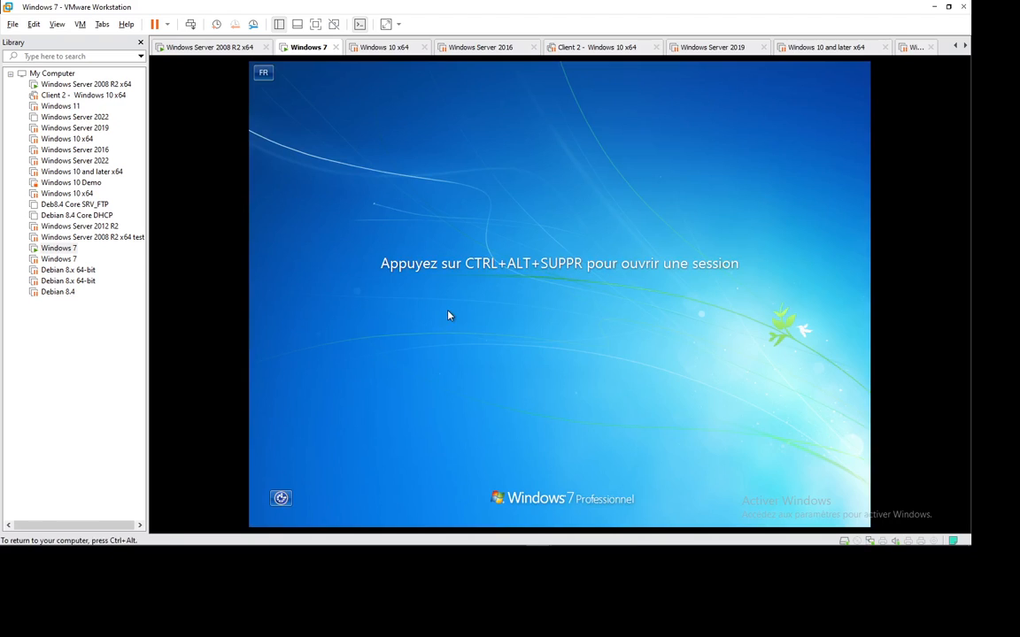
{"action": "left_click", "coordinate": [190, 25]}
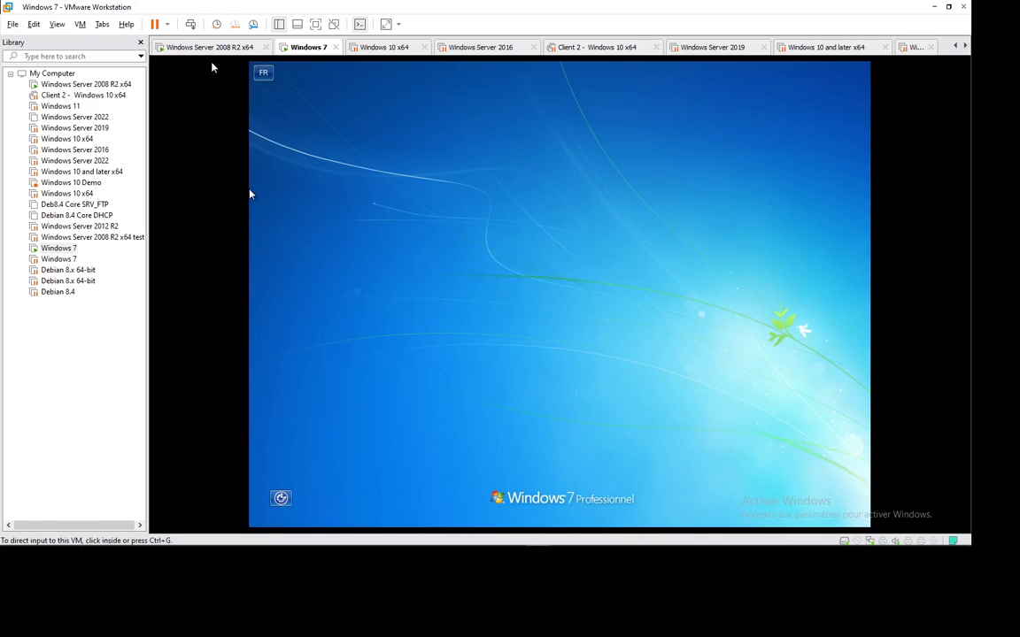
{"action": "type", "text": "•"}
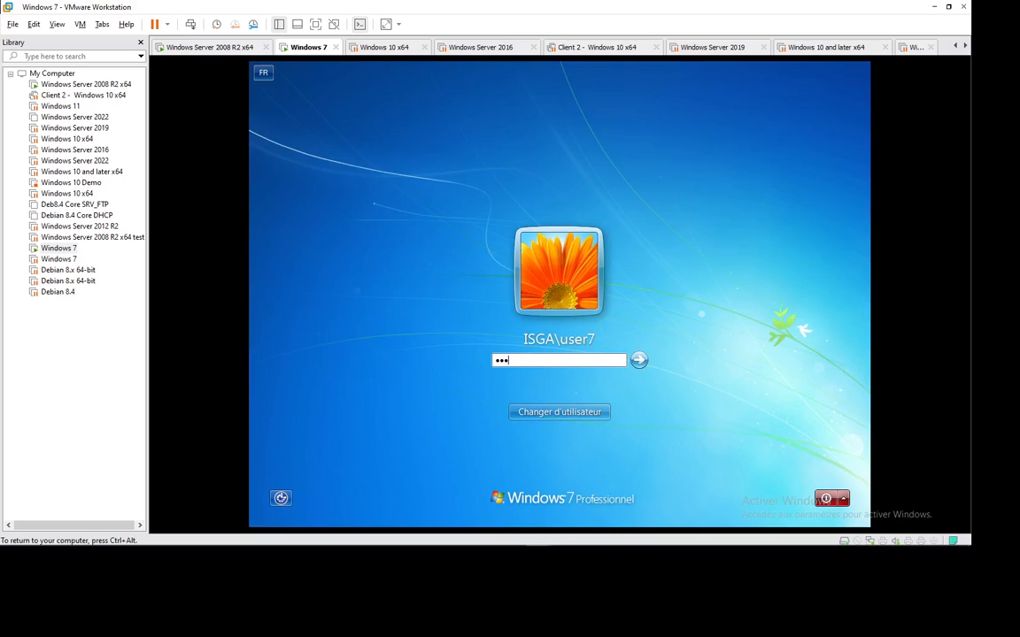
{"action": "key", "text": "Return"}
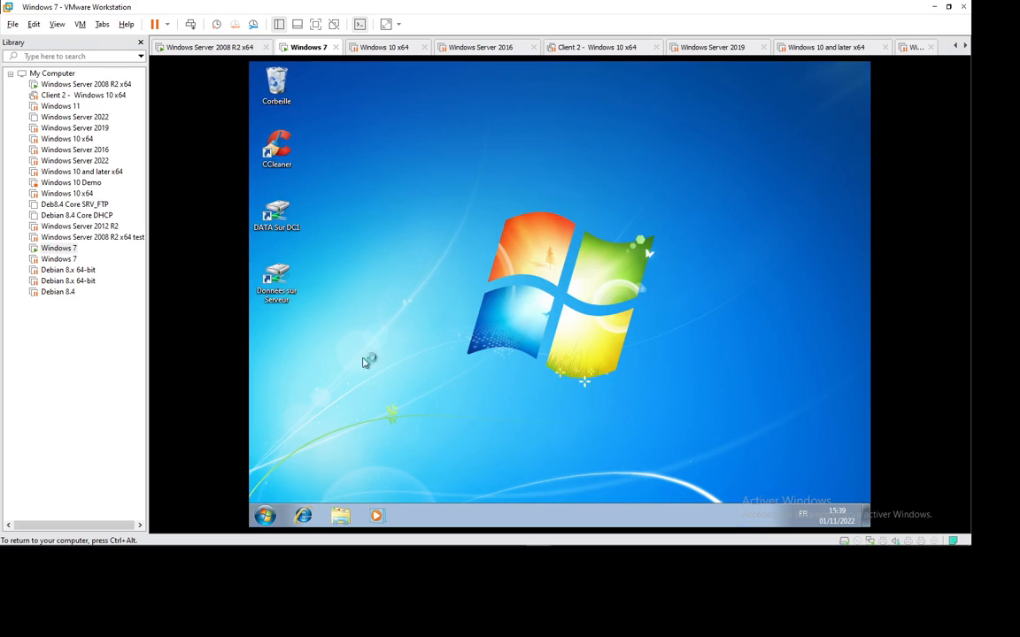
{"action": "right_click", "coordinate": [425, 211]}
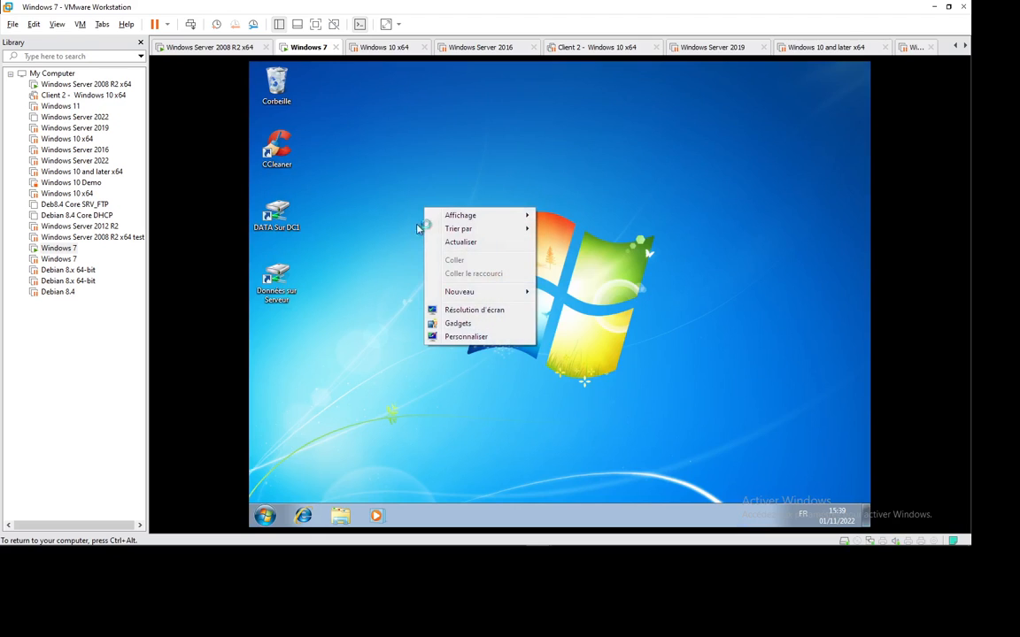
Open the Documents library in an Explorer window on the Windows 7 guest.
{"action": "left_click", "coordinate": [561, 152]}
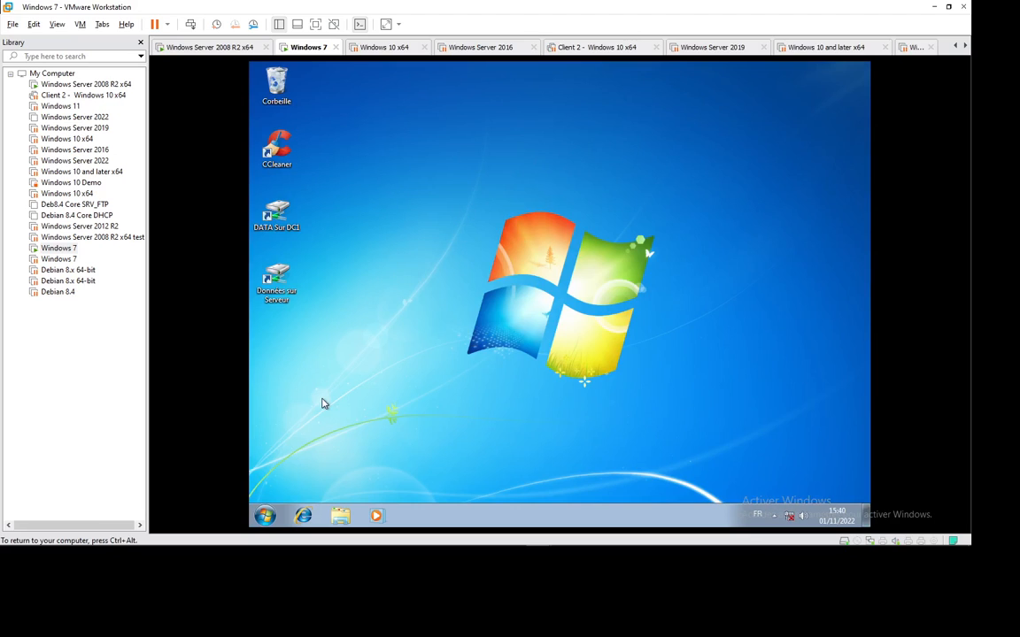
{"action": "key", "text": "super+r"}
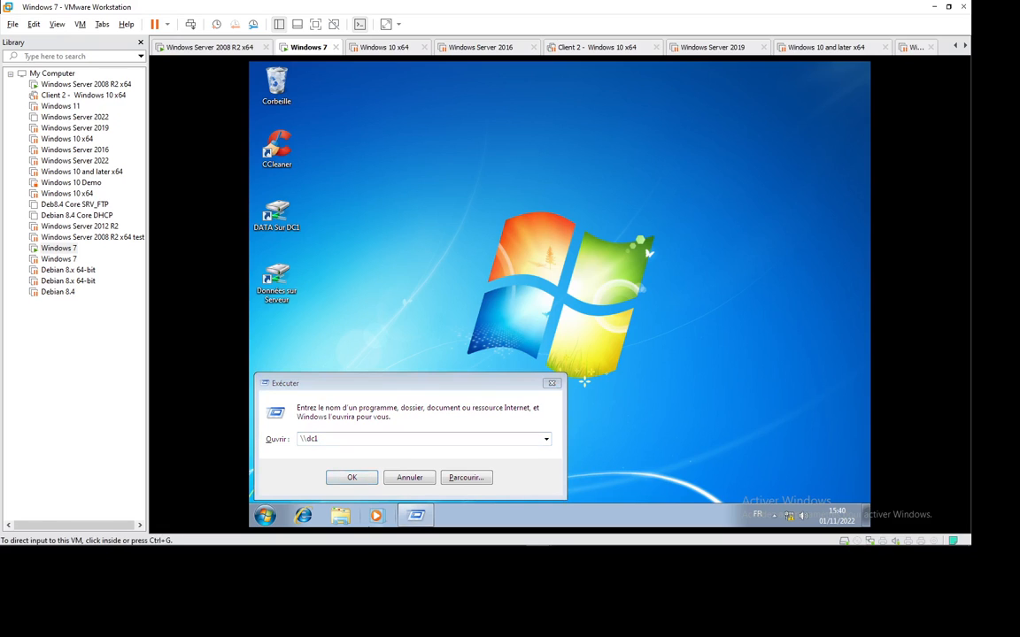
{"action": "left_click", "coordinate": [341, 515]}
{"action": "double_click", "coordinate": [494, 226]}
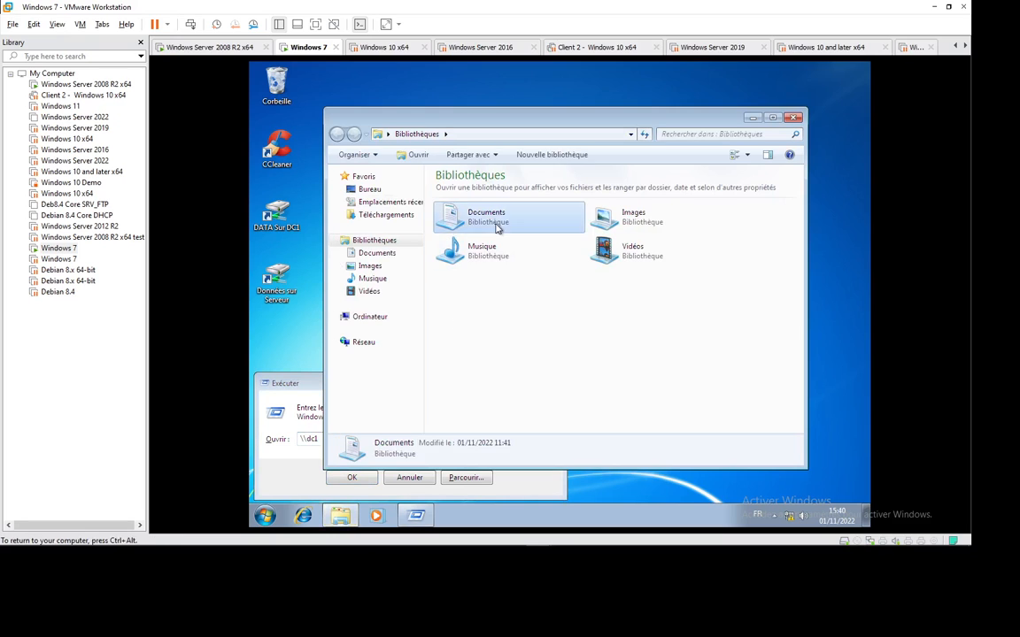
Browse the Images, Musique and Vidéos libraries, close Explorer, and open \\dc1's shared folders.
{"action": "left_click", "coordinate": [370, 267]}
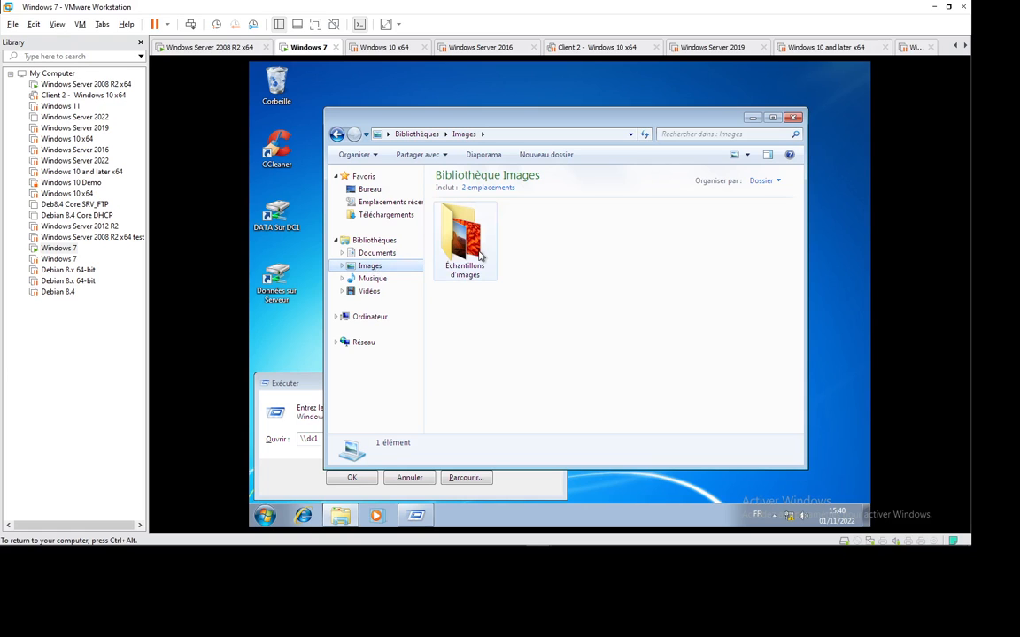
{"action": "left_click", "coordinate": [372, 279]}
{"action": "left_click", "coordinate": [370, 292]}
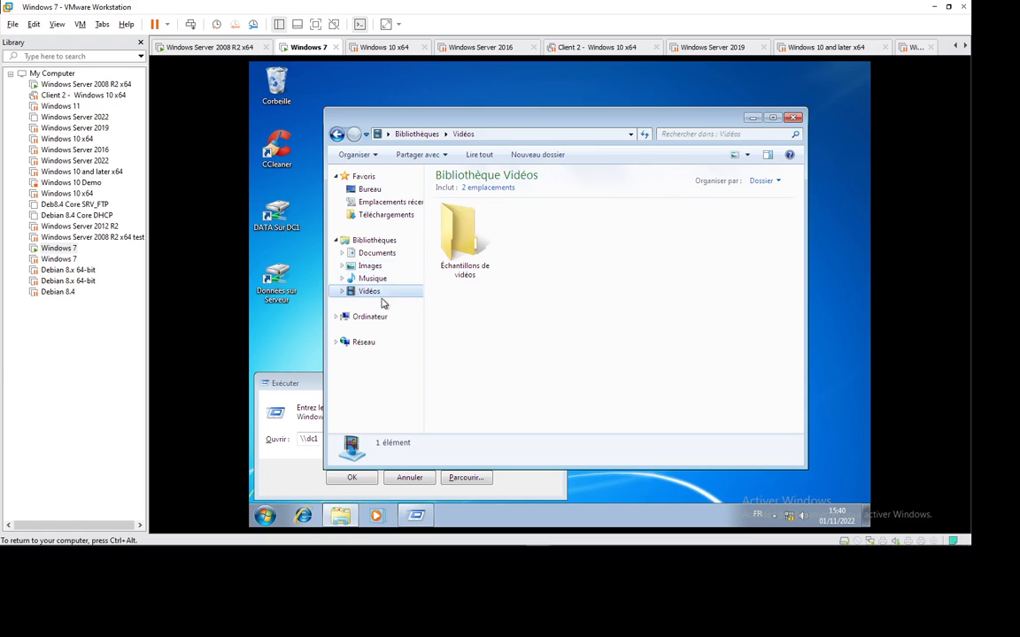
{"action": "left_click", "coordinate": [794, 118]}
{"action": "left_click", "coordinate": [357, 477]}
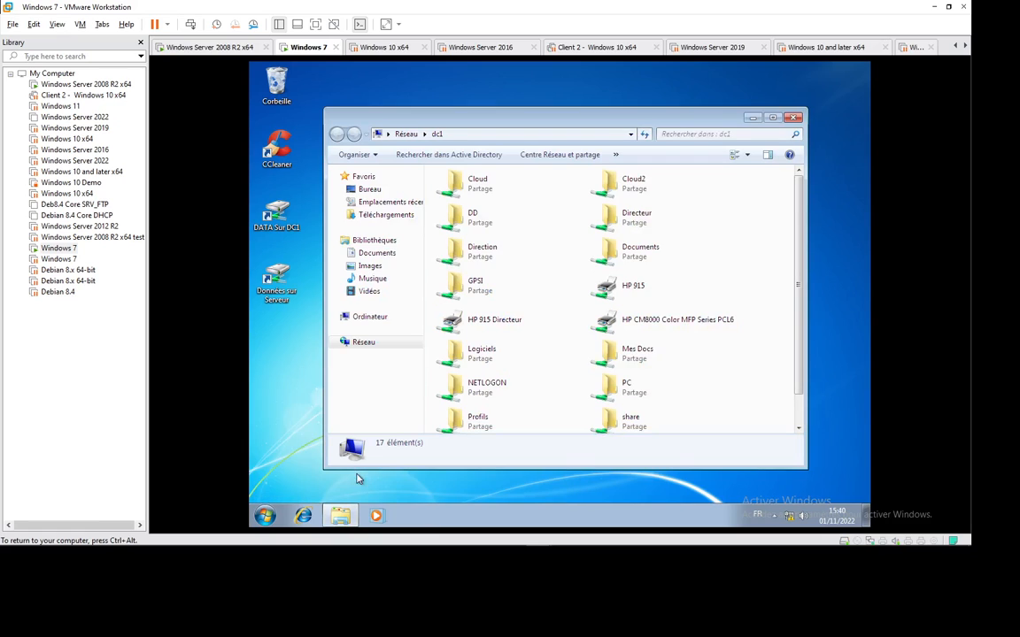
Check the new text document in GPSI's DATA sur server folder, then close the window.
{"action": "double_click", "coordinate": [491, 289]}
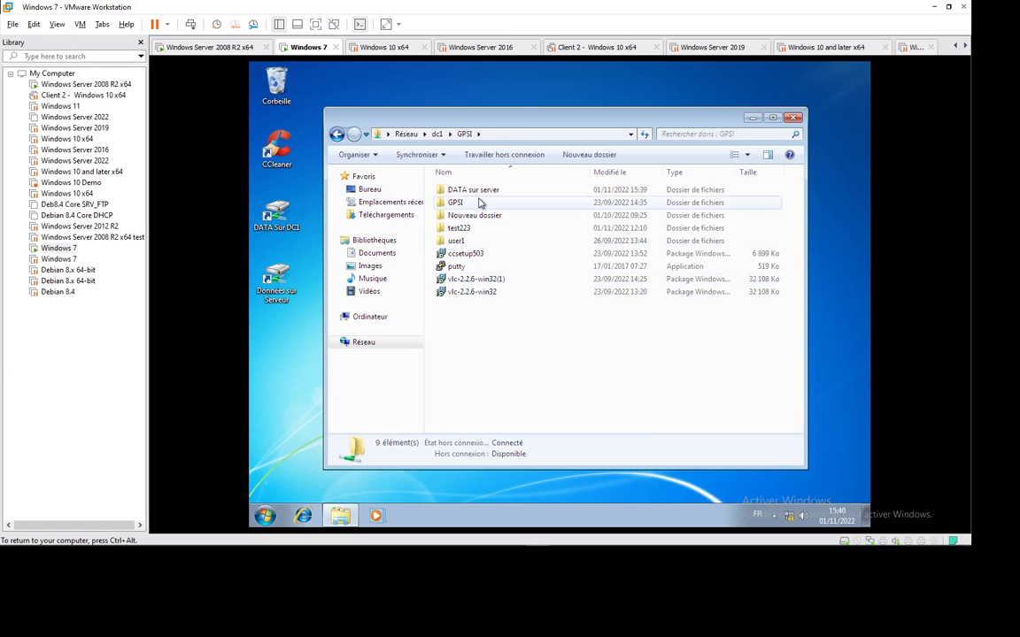
{"action": "double_click", "coordinate": [485, 191]}
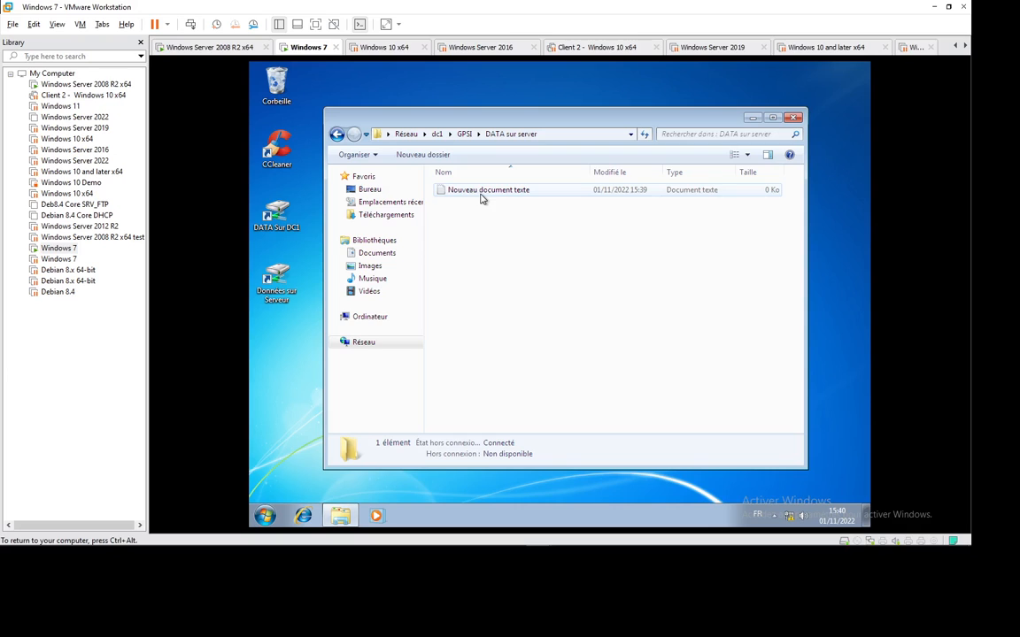
{"action": "left_click", "coordinate": [794, 117]}
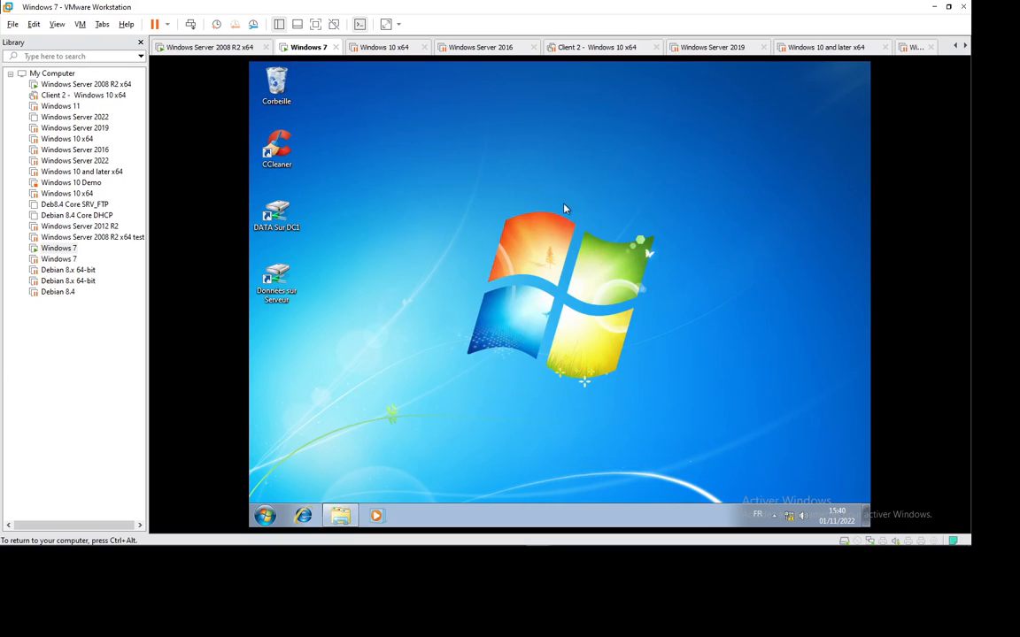
Refresh the Windows 7 desktop twice with Actualiser, then switch to the Windows Server 2008 R2 machine.
{"action": "right_click", "coordinate": [557, 207]}
{"action": "left_click", "coordinate": [605, 245]}
{"action": "right_click", "coordinate": [470, 220]}
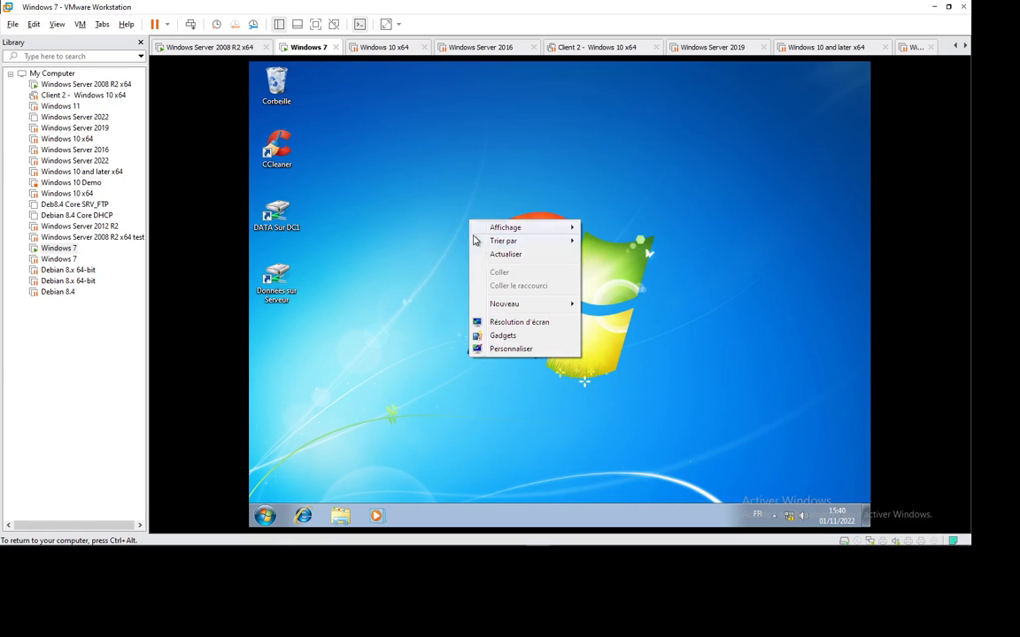
{"action": "left_click", "coordinate": [501, 254]}
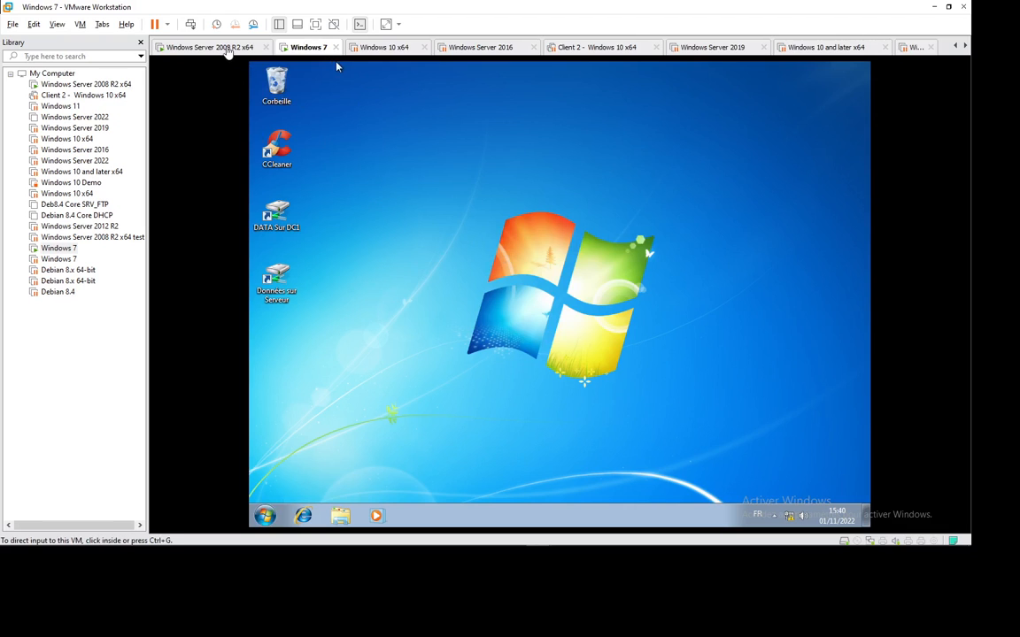
{"action": "left_click", "coordinate": [206, 47]}
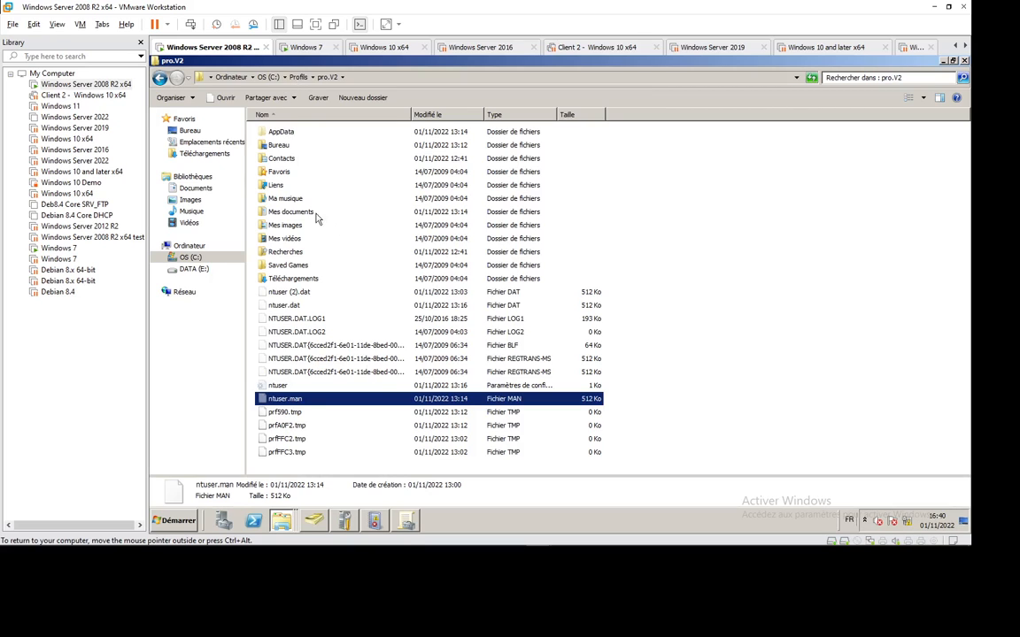
Bring the user6.V2 Explorer window forward, go up to Profils, and open pro.V2.
{"action": "left_click", "coordinate": [280, 523]}
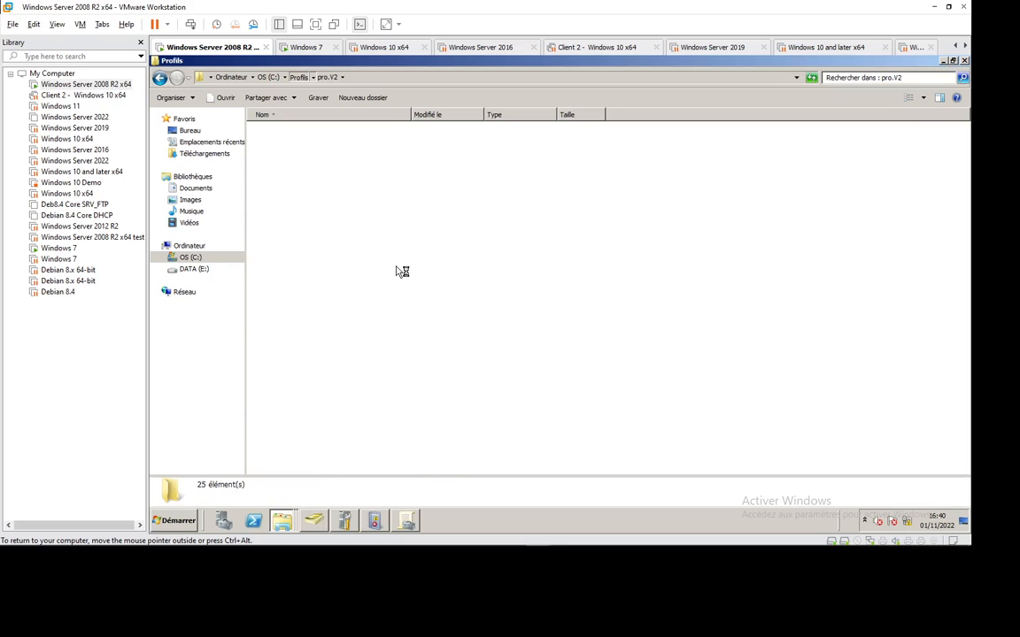
{"action": "left_click", "coordinate": [284, 525]}
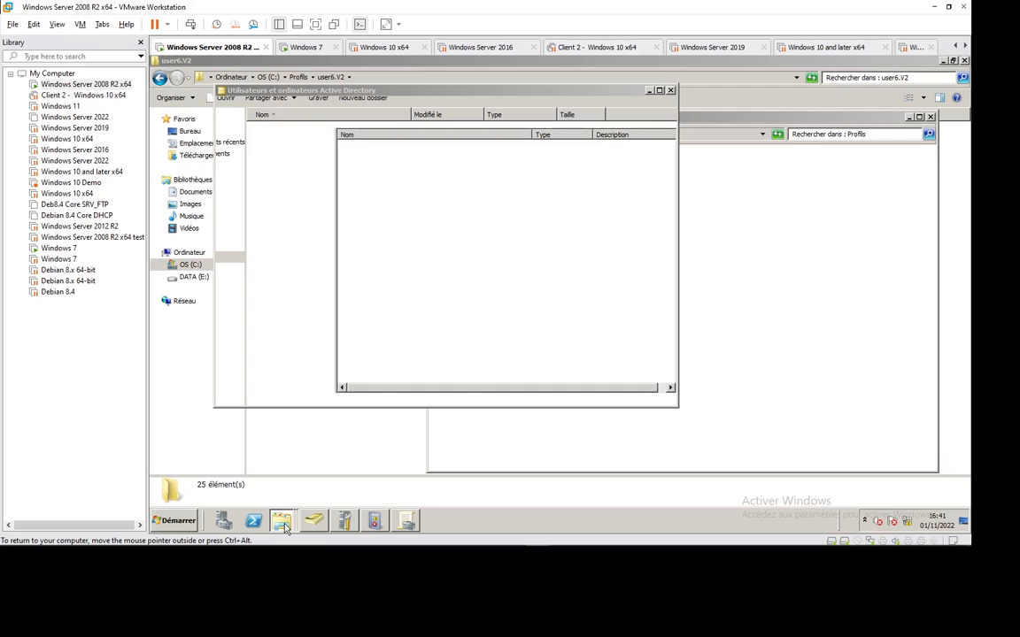
{"action": "mouse_move", "coordinate": [284, 528]}
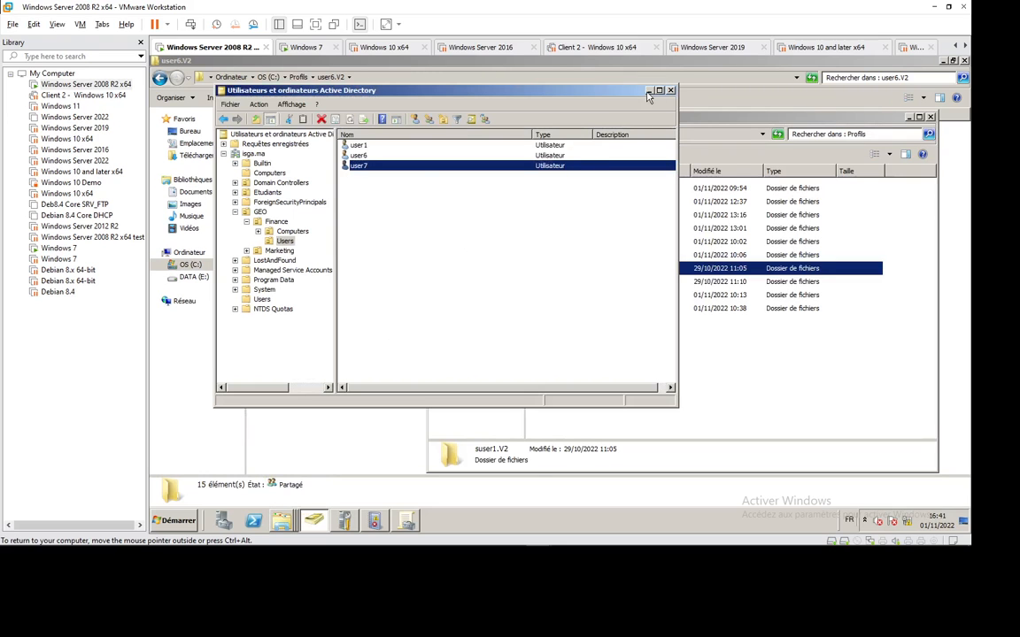
{"action": "left_click", "coordinate": [581, 79]}
{"action": "left_click", "coordinate": [307, 390]}
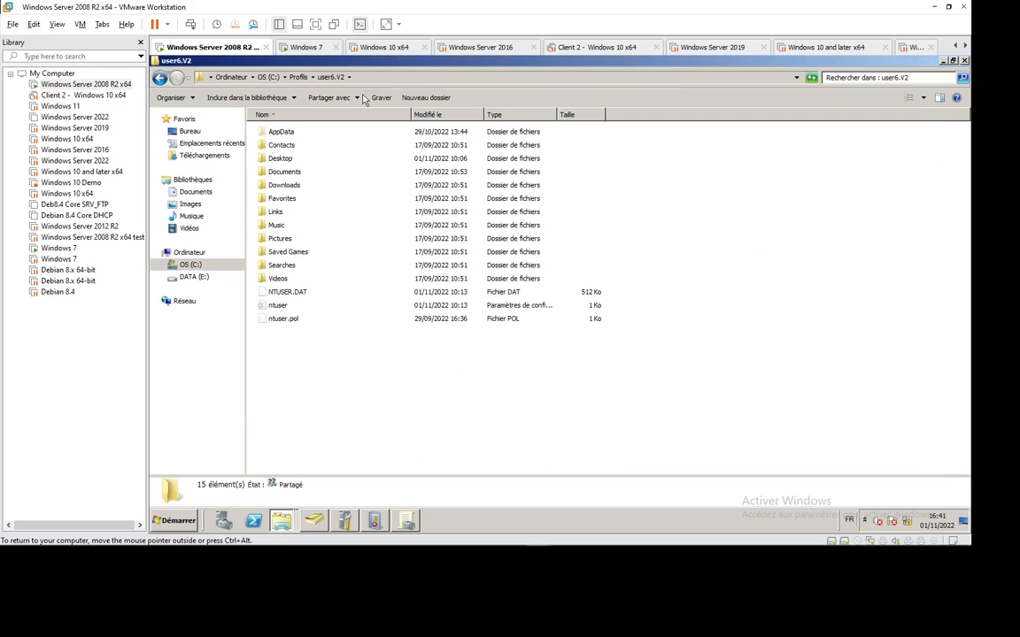
{"action": "left_click", "coordinate": [299, 77]}
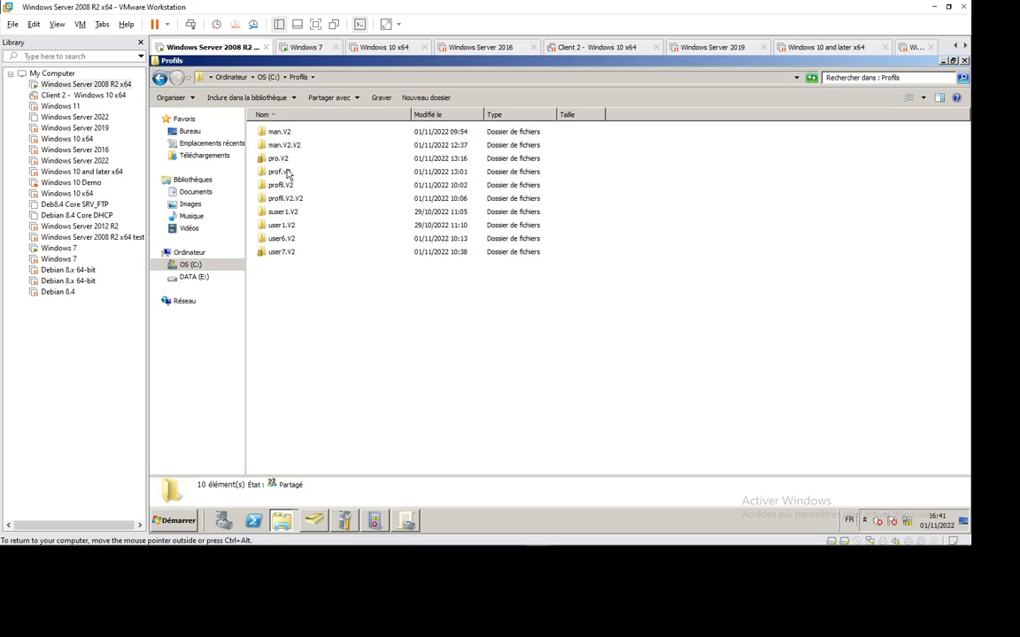
{"action": "double_click", "coordinate": [275, 161]}
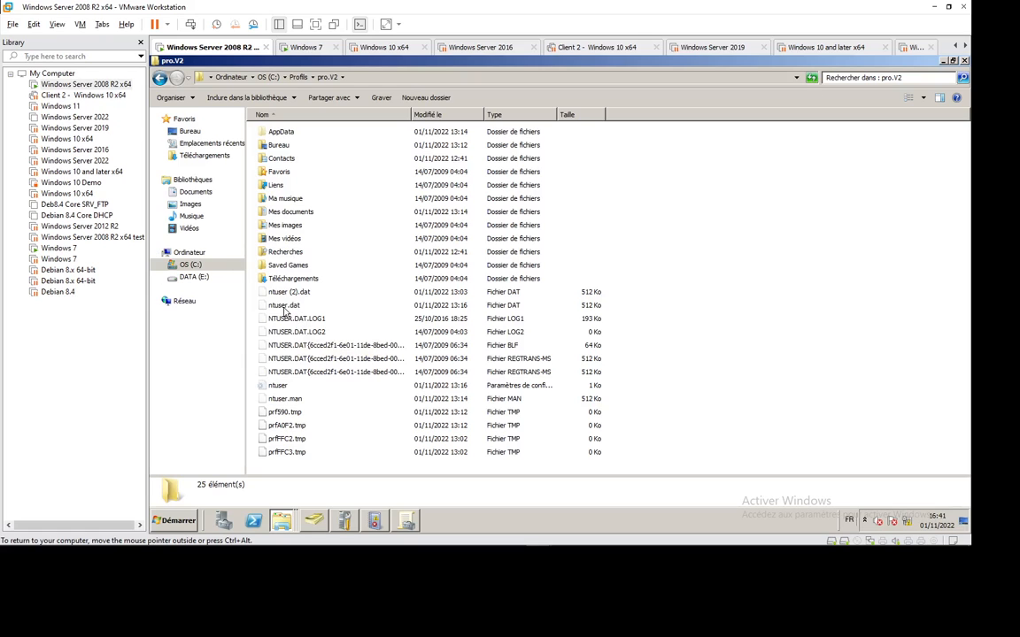
In Folder Options' Affichage tab, stop showing hidden files and hide protected system files.
{"action": "left_click", "coordinate": [172, 98]}
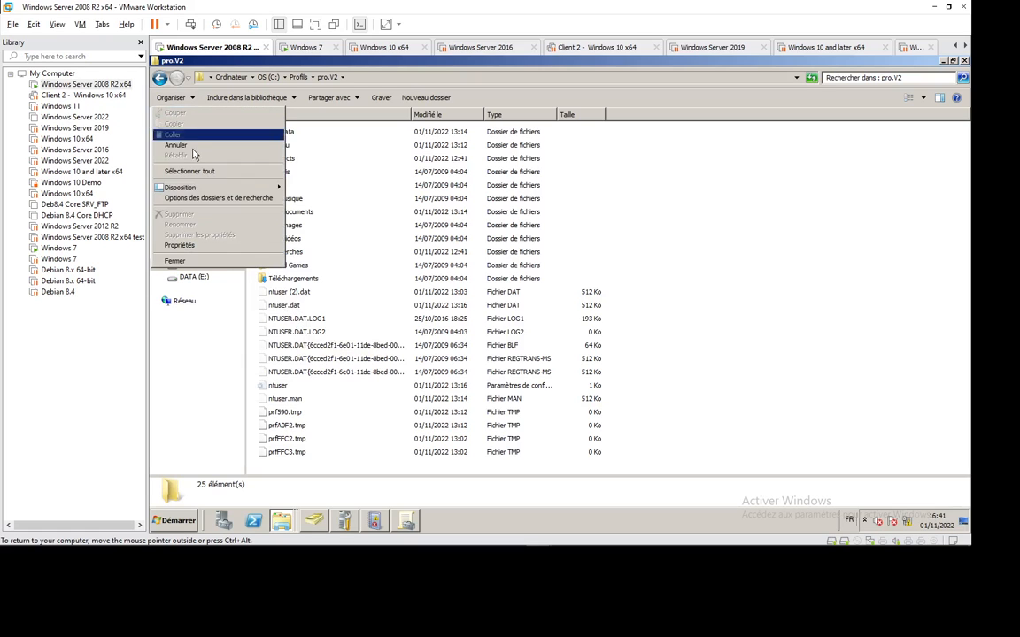
{"action": "left_click", "coordinate": [217, 198]}
{"action": "left_click", "coordinate": [212, 123]}
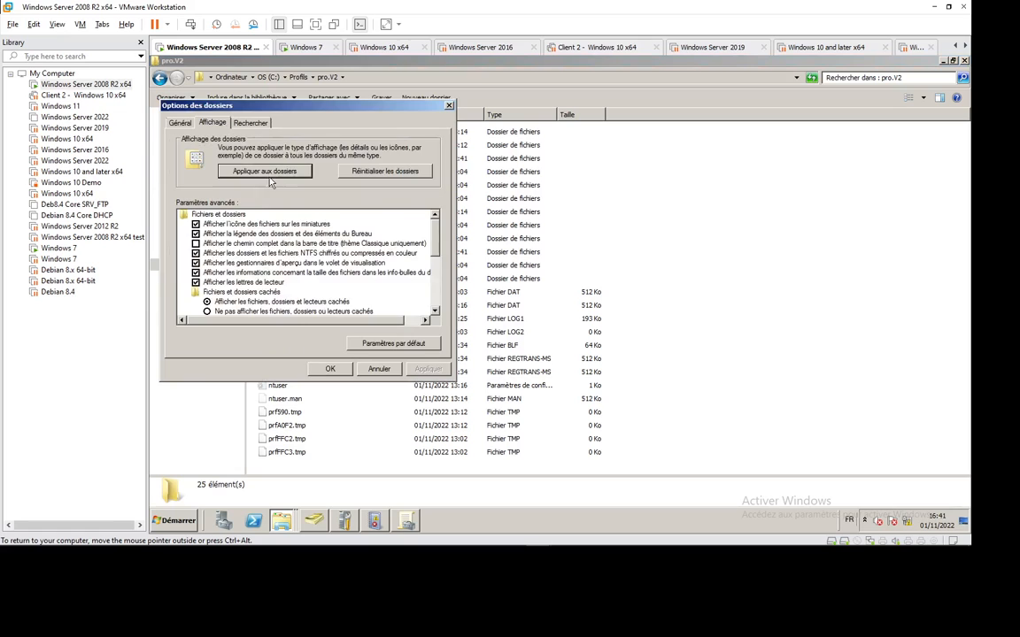
{"action": "left_click", "coordinate": [275, 310]}
{"action": "scroll", "coordinate": [434, 244], "scroll_direction": "down", "scroll_amount": 3}
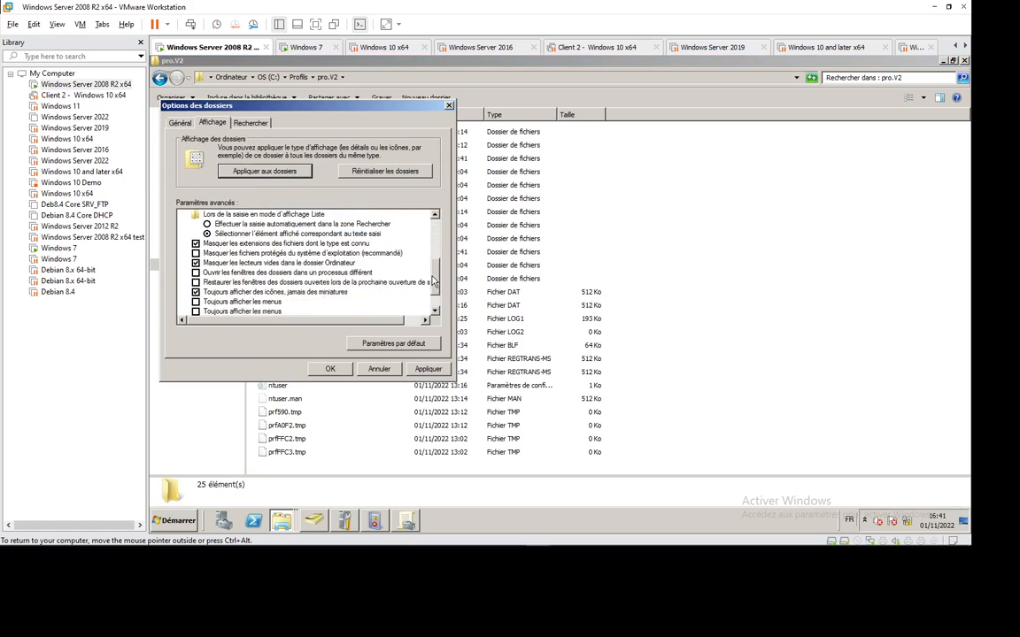
{"action": "left_click", "coordinate": [292, 253]}
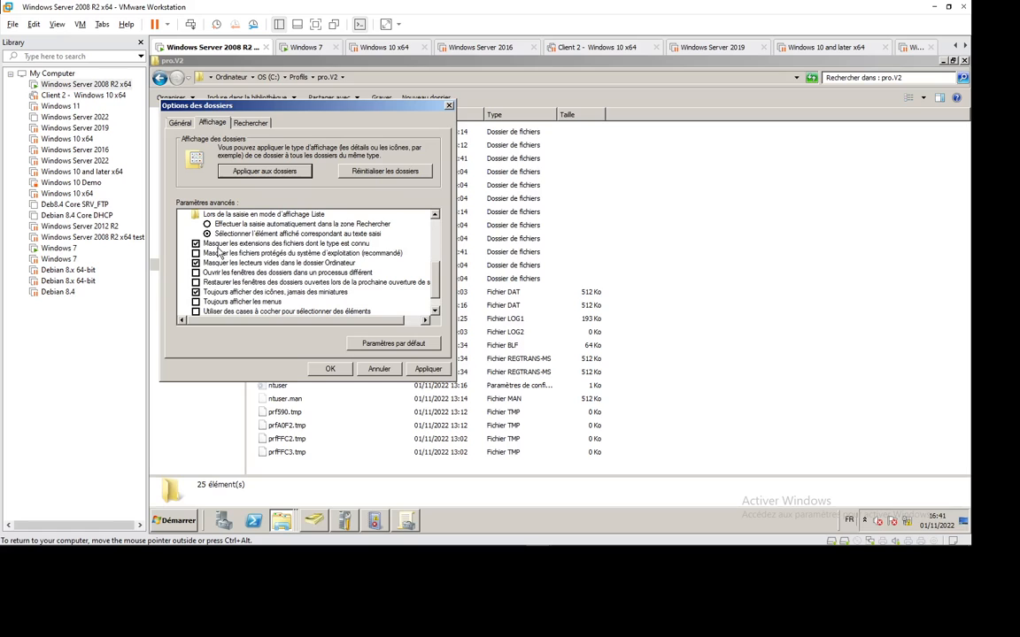
{"action": "left_click", "coordinate": [331, 368]}
{"action": "right_click", "coordinate": [310, 377]}
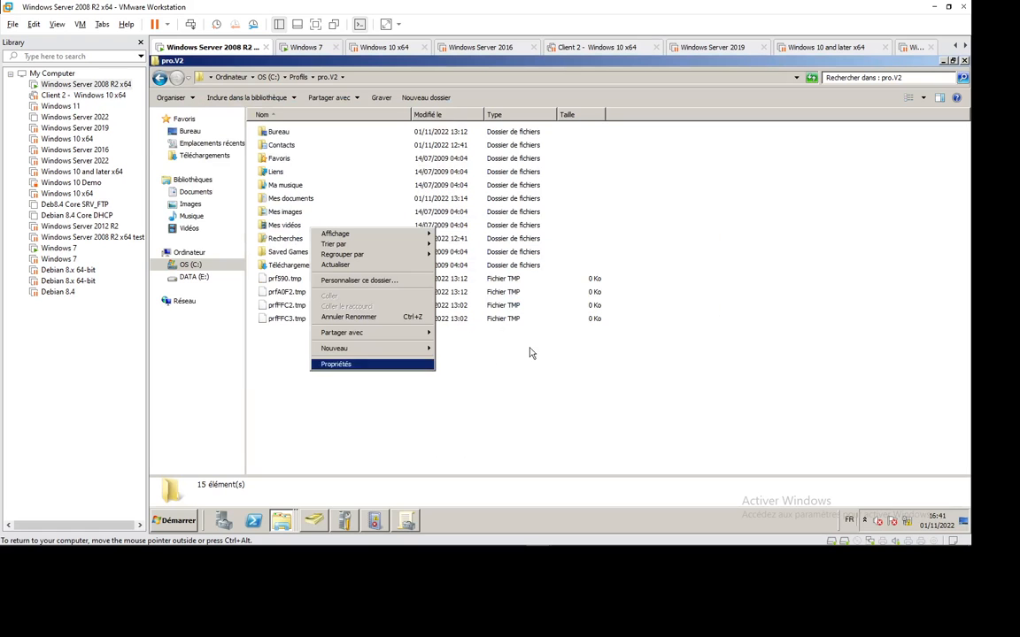
{"action": "left_click", "coordinate": [350, 274]}
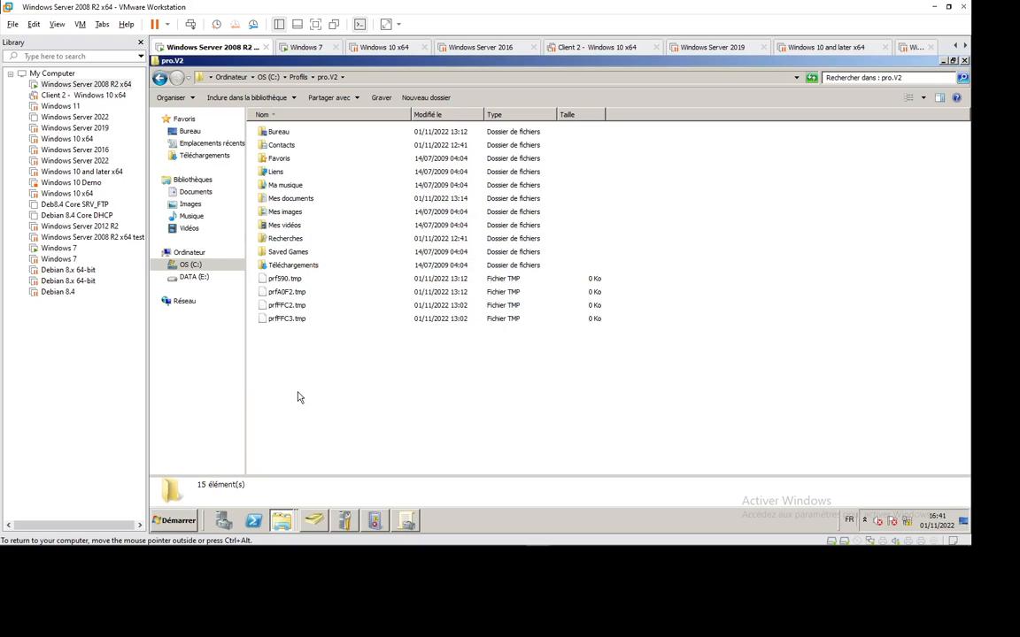
Look inside pro.V2's Bureau, Contacts and Favoris folders, then return to pro.V2.
{"action": "double_click", "coordinate": [277, 131]}
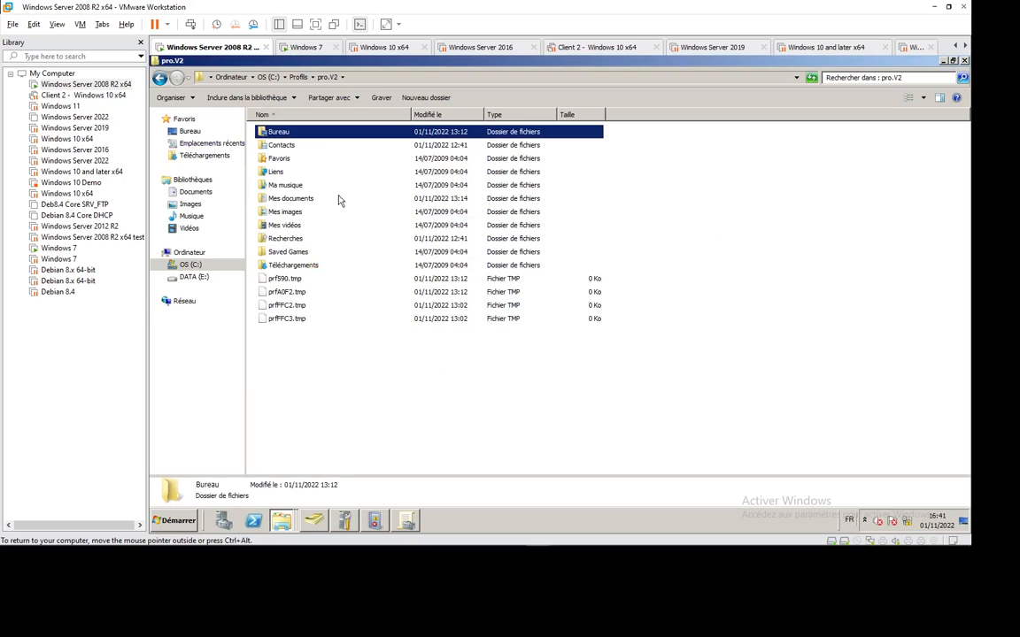
{"action": "left_click", "coordinate": [327, 77]}
{"action": "double_click", "coordinate": [282, 145]}
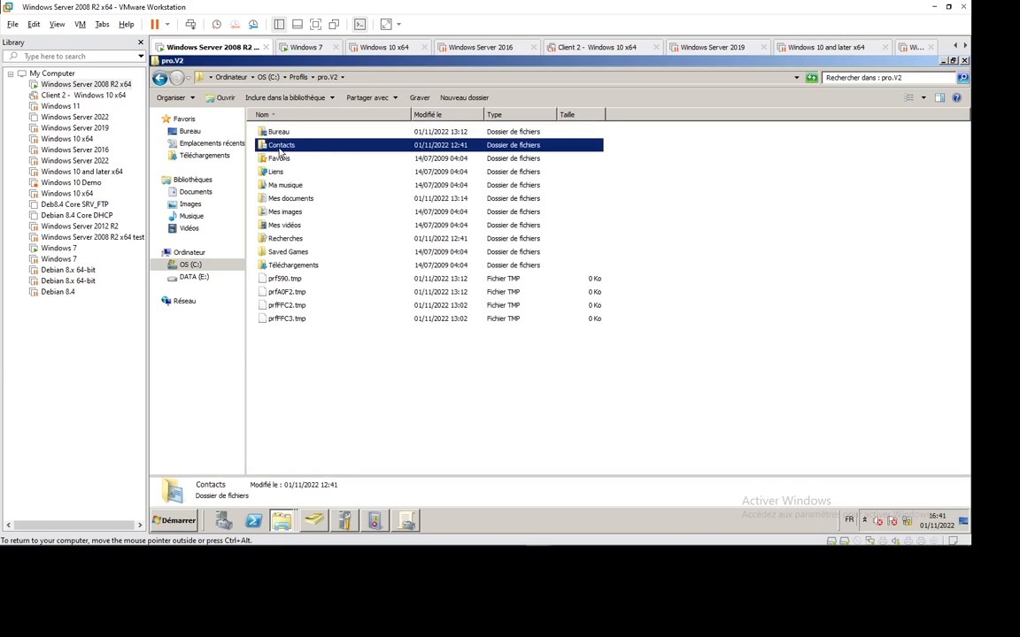
{"action": "left_click", "coordinate": [326, 78]}
{"action": "key", "text": "Down"}
{"action": "key", "text": "Return"}
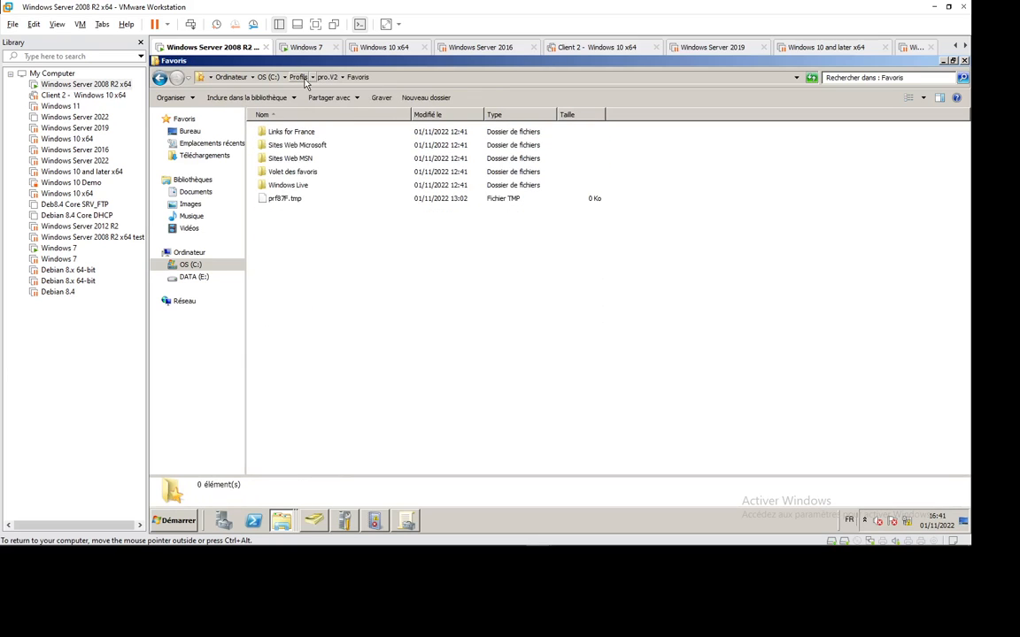
{"action": "left_click", "coordinate": [295, 77]}
{"action": "double_click", "coordinate": [285, 161]}
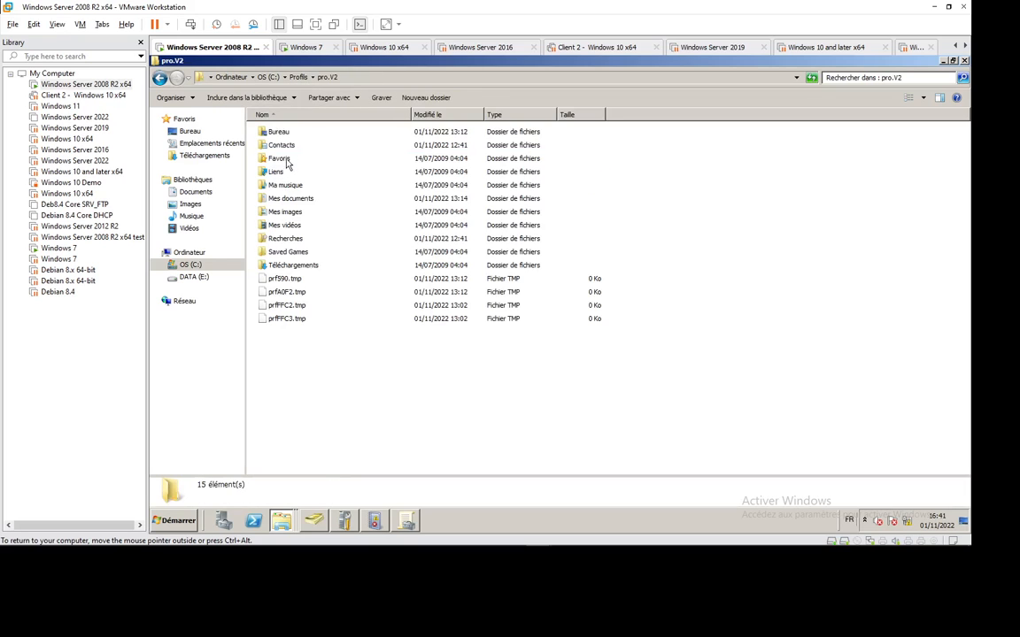
Select the Bureau, Ma musique and Mes vidéos folders, clear the selection, and reopen Folder Options.
{"action": "left_click", "coordinate": [287, 135]}
{"action": "left_click", "coordinate": [289, 186]}
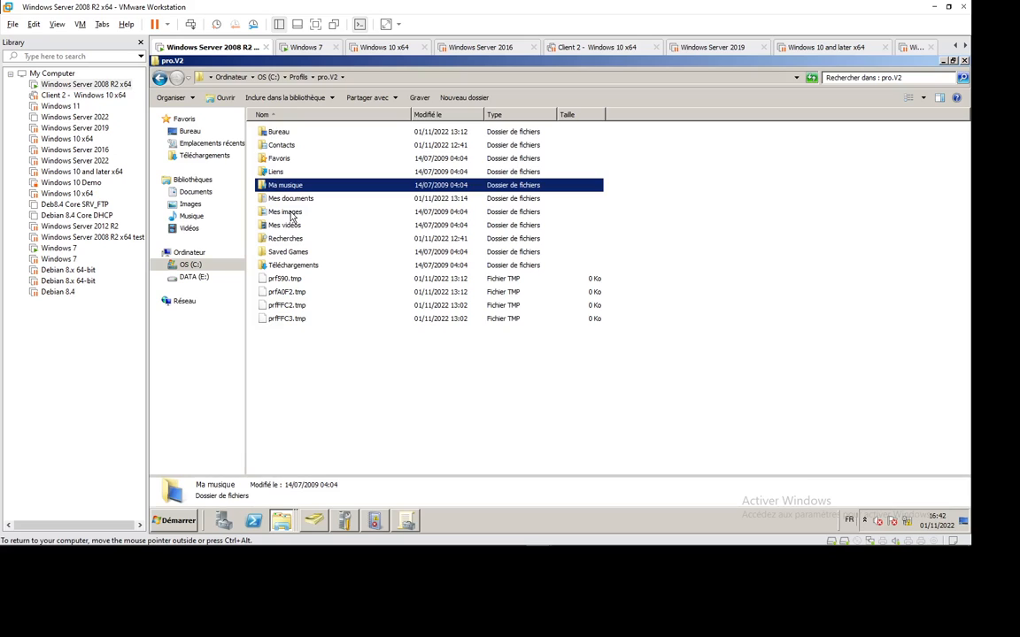
{"action": "left_click", "coordinate": [288, 229]}
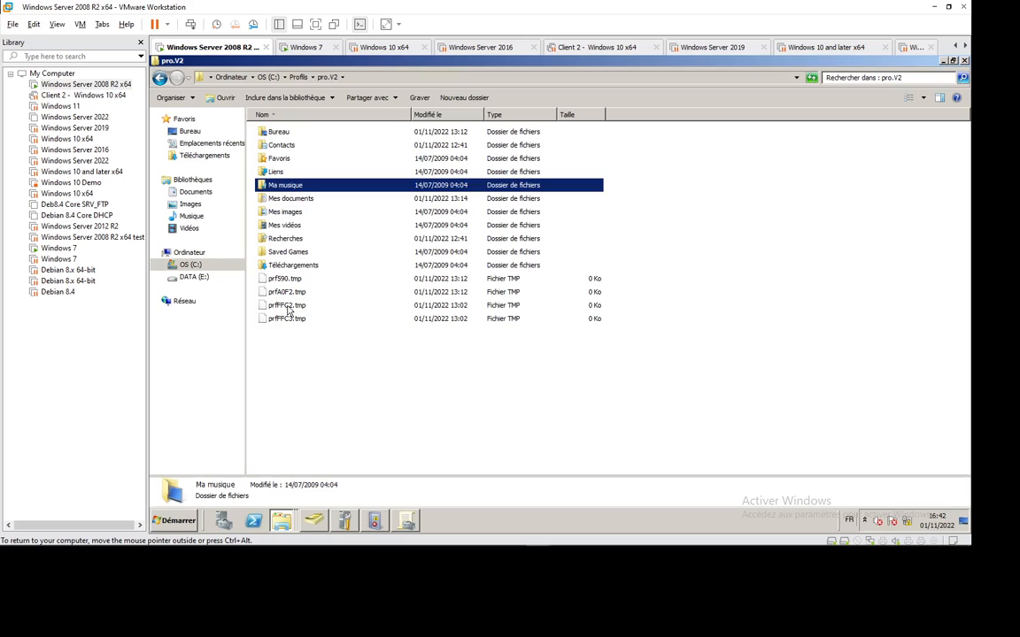
{"action": "left_click", "coordinate": [294, 369]}
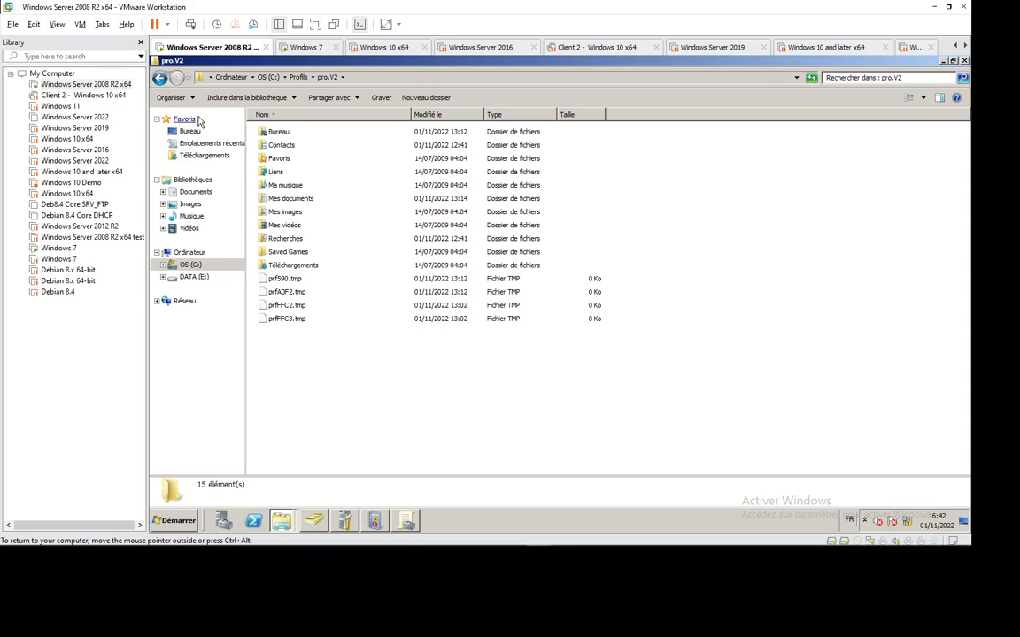
{"action": "left_click", "coordinate": [171, 97]}
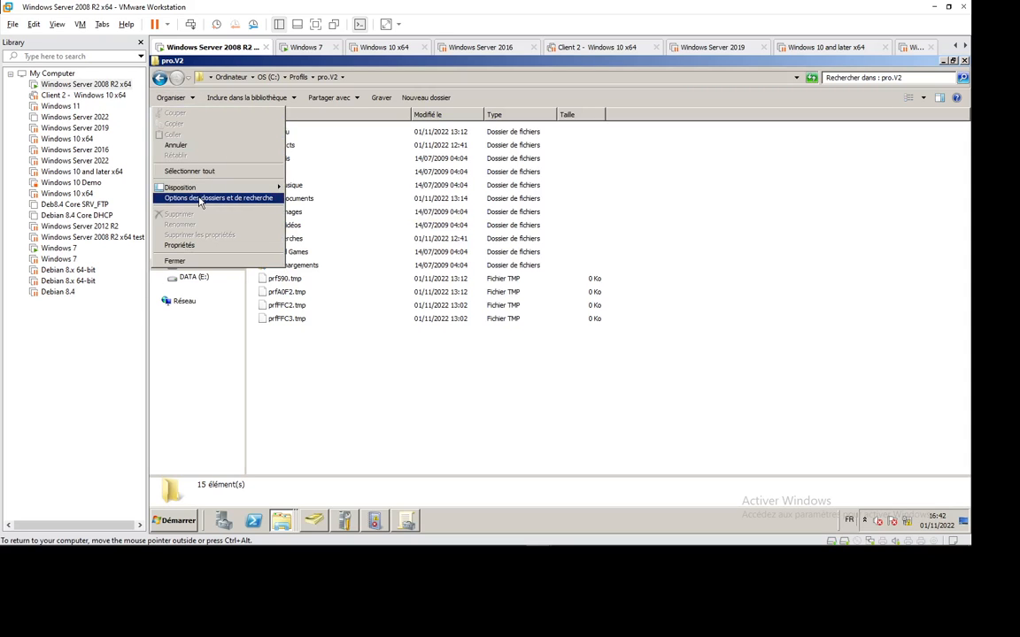
{"action": "left_click", "coordinate": [201, 200]}
In Affichage, show hidden files and stop hiding protected system files, confirming with Oui.
{"action": "left_click", "coordinate": [213, 124]}
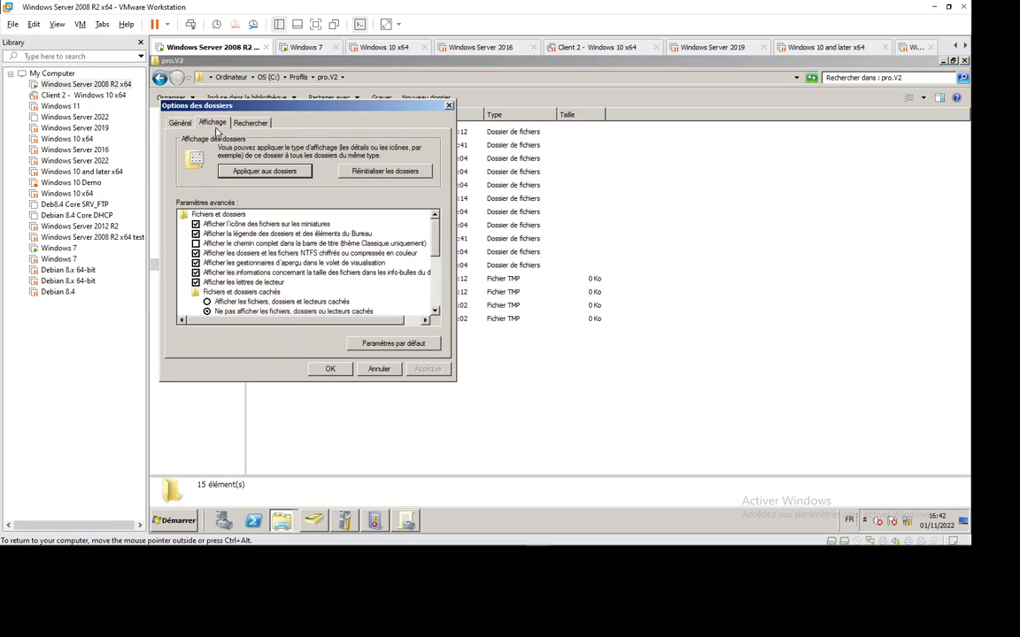
{"action": "left_click_drag", "start_coordinate": [435, 237], "coordinate": [435, 262]}
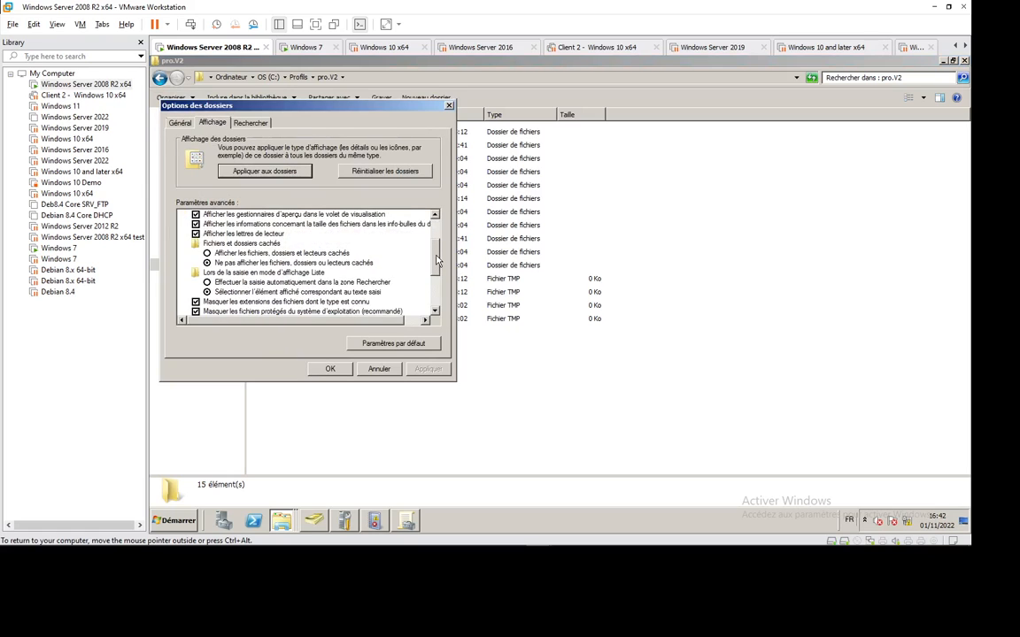
{"action": "left_click", "coordinate": [251, 254]}
{"action": "scroll", "coordinate": [390, 232], "scroll_direction": "down", "scroll_amount": 1}
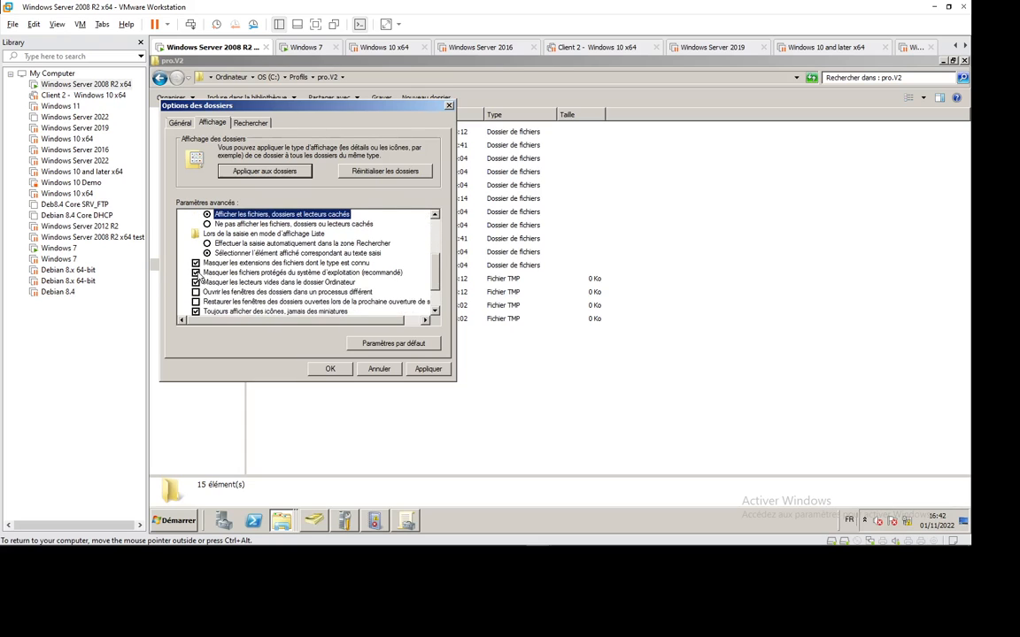
{"action": "left_click", "coordinate": [198, 272]}
{"action": "left_click", "coordinate": [655, 307]}
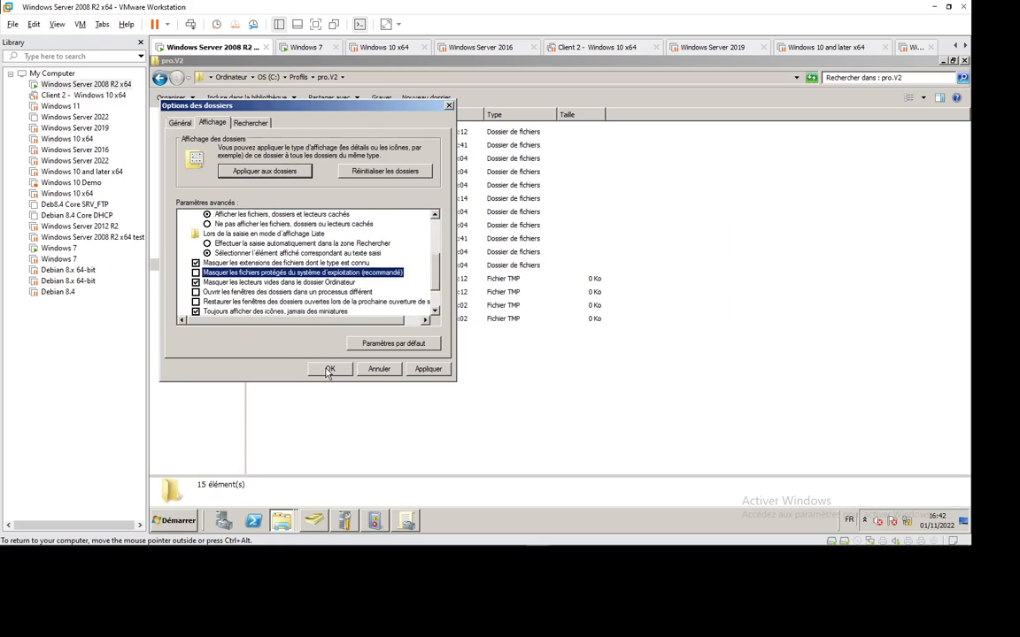
{"action": "left_click", "coordinate": [329, 369]}
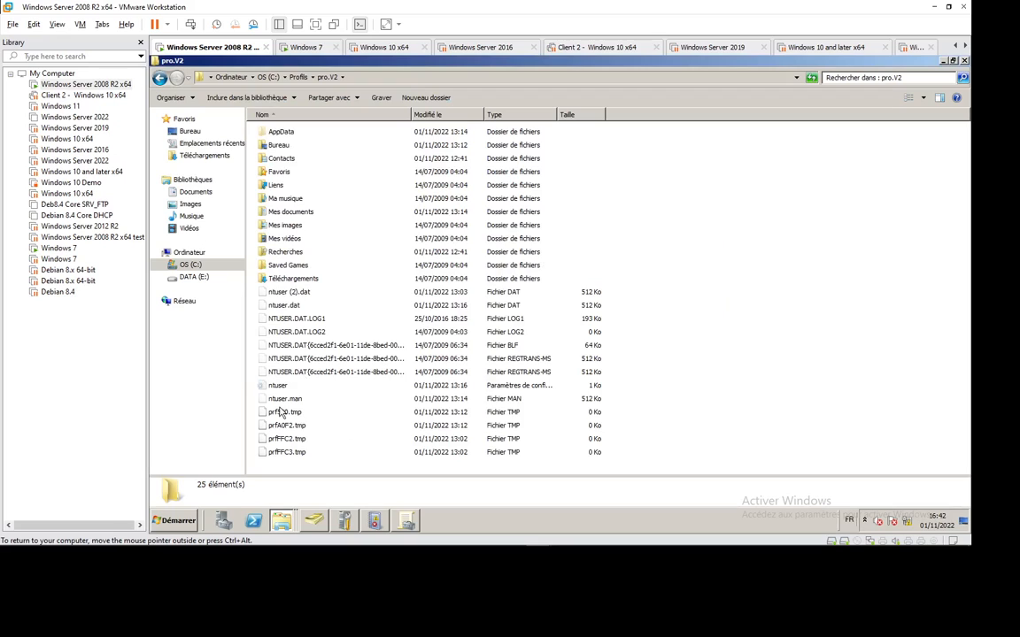
Compare ntuser.man with ntuser.dat in pro.V2, then bring up Active Directory Users and Computers.
{"action": "left_click", "coordinate": [284, 401]}
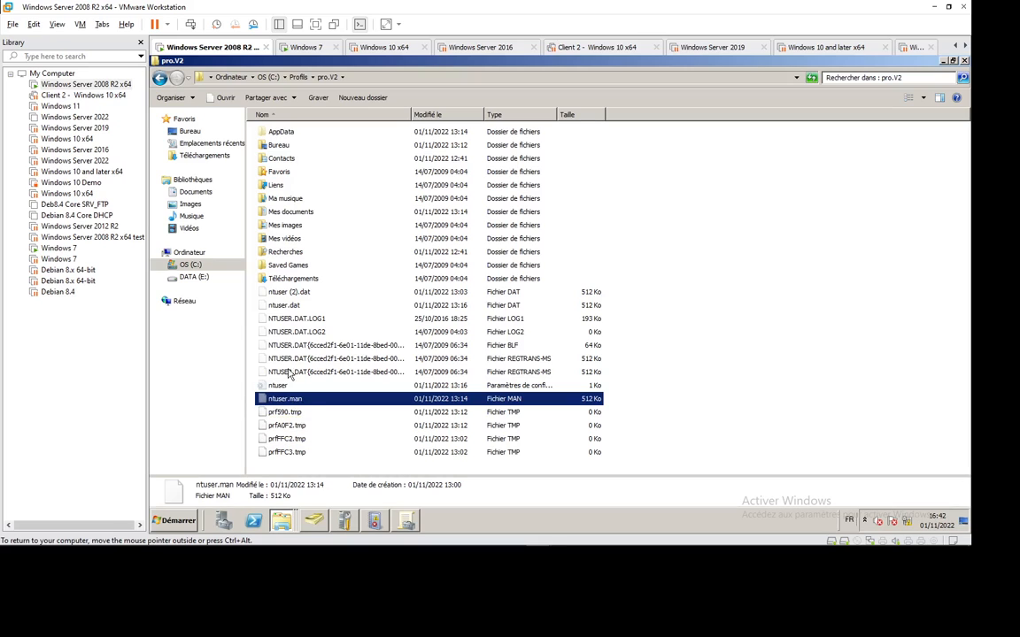
{"action": "left_click", "coordinate": [308, 306]}
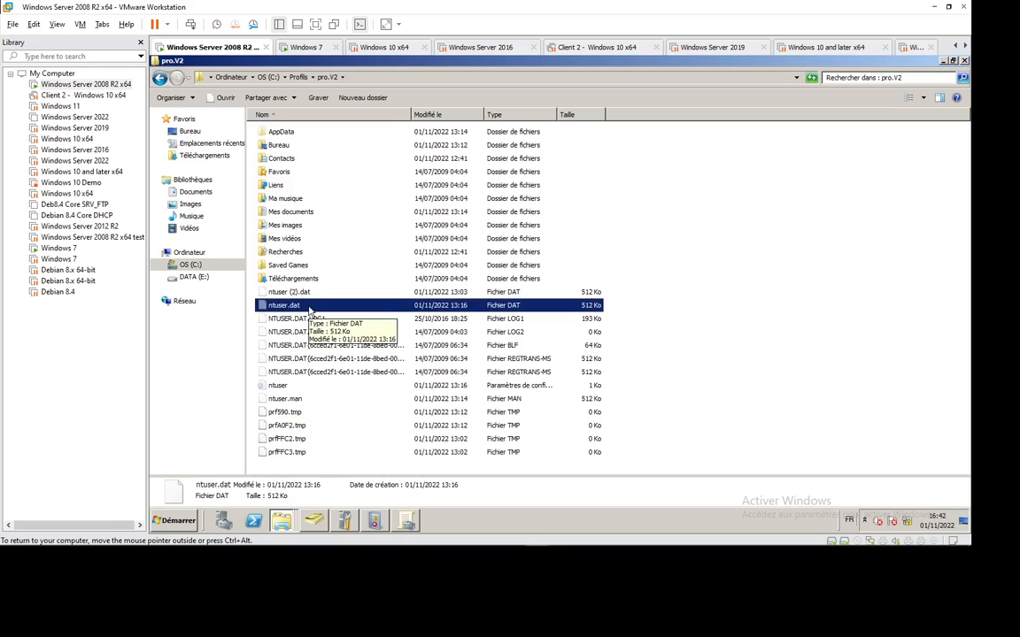
{"action": "left_click", "coordinate": [292, 399]}
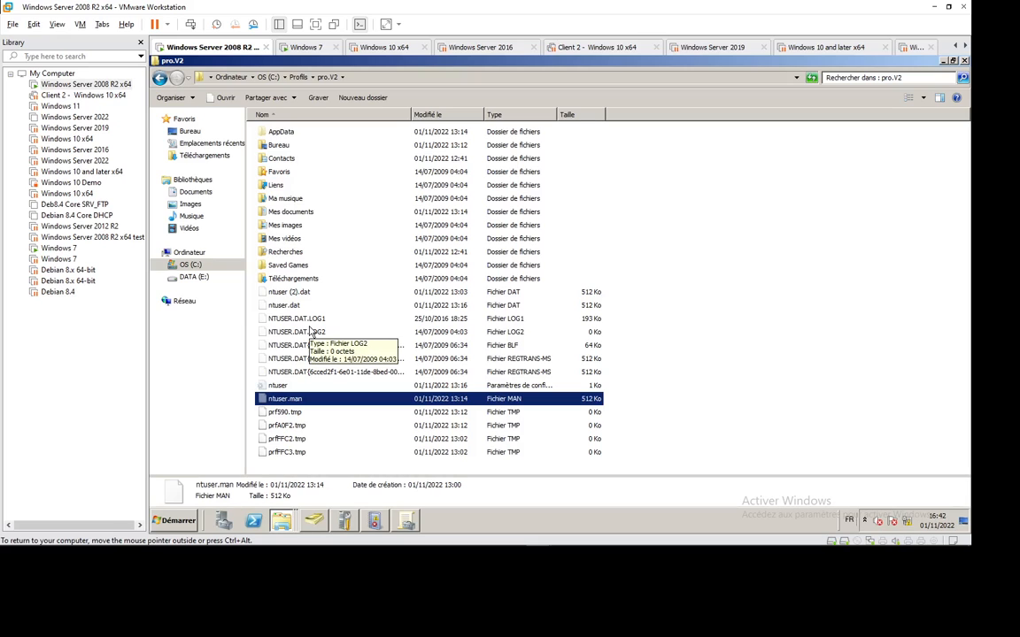
{"action": "left_click", "coordinate": [298, 77]}
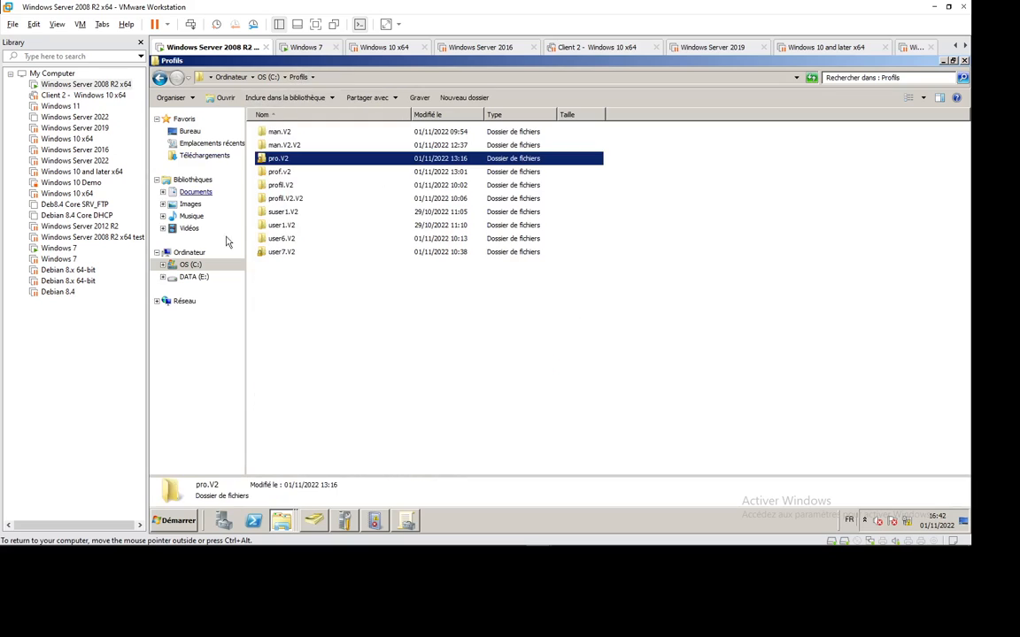
{"action": "double_click", "coordinate": [287, 166]}
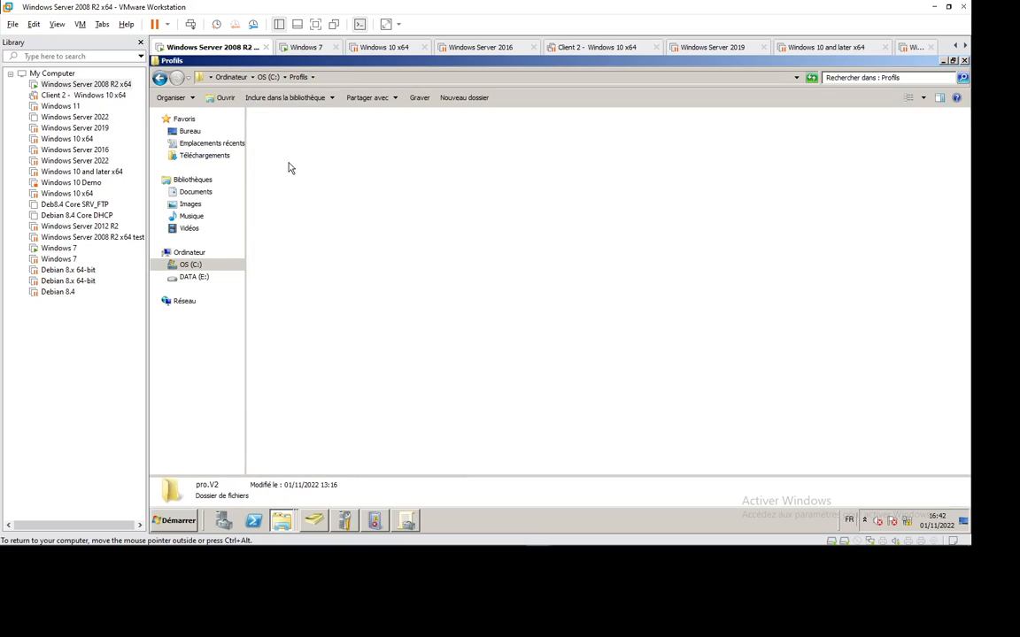
{"action": "left_click", "coordinate": [312, 520]}
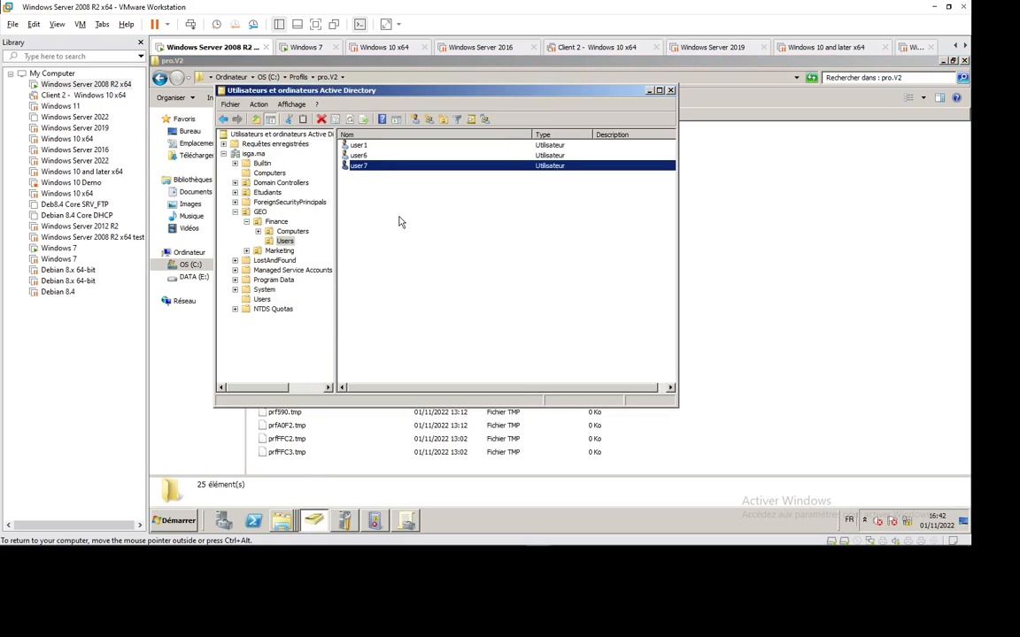
{"action": "key", "text": "Return"}
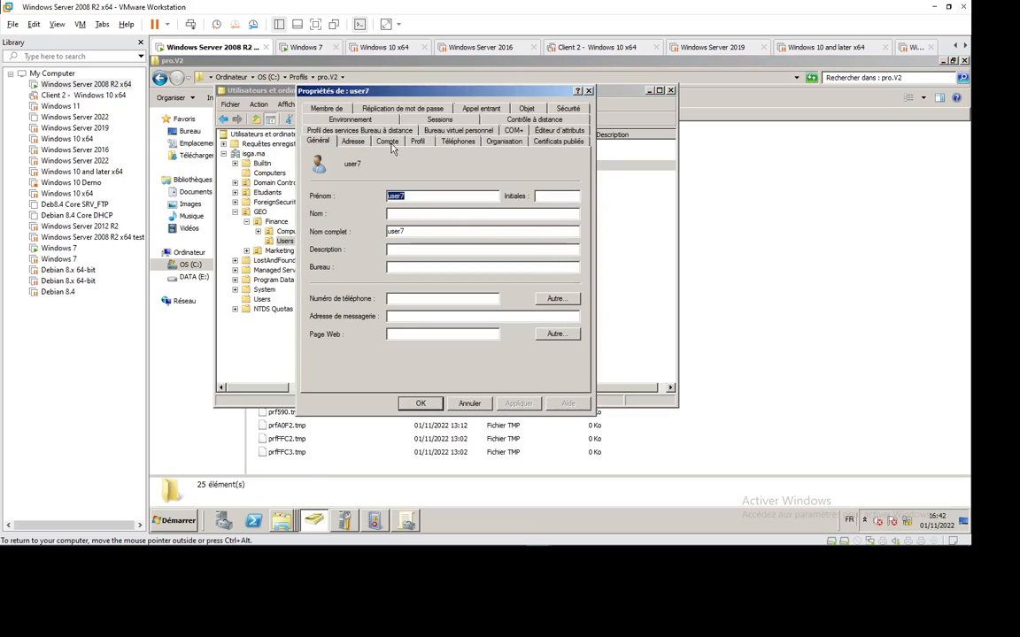
{"action": "left_click", "coordinate": [417, 141]}
{"action": "key", "text": "End"}
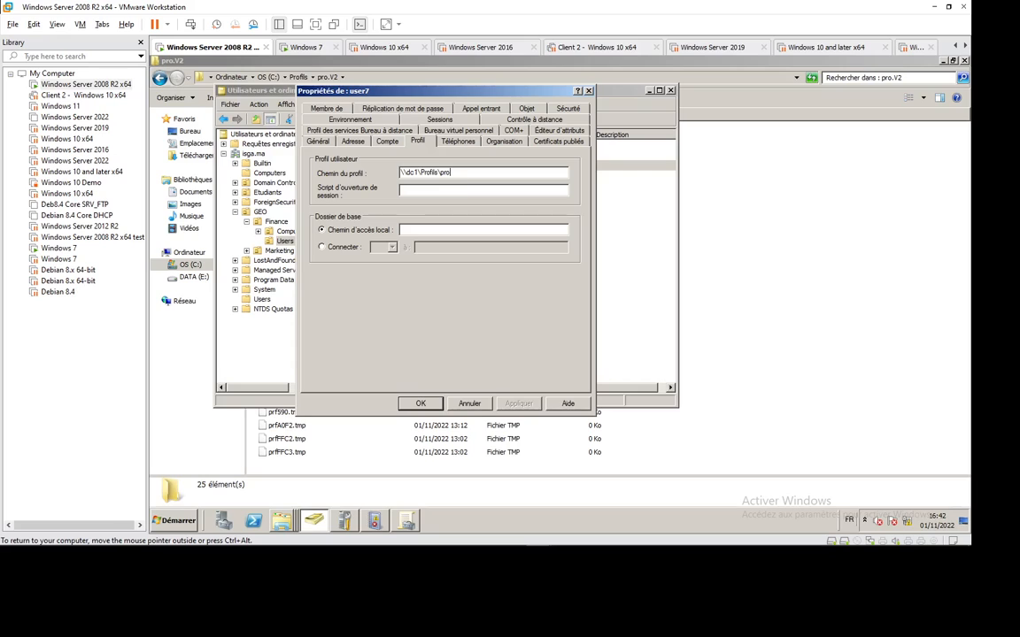
{"action": "key", "text": "shift+Home"}
{"action": "left_click", "coordinate": [452, 173]}
{"action": "left_click", "coordinate": [421, 403]}
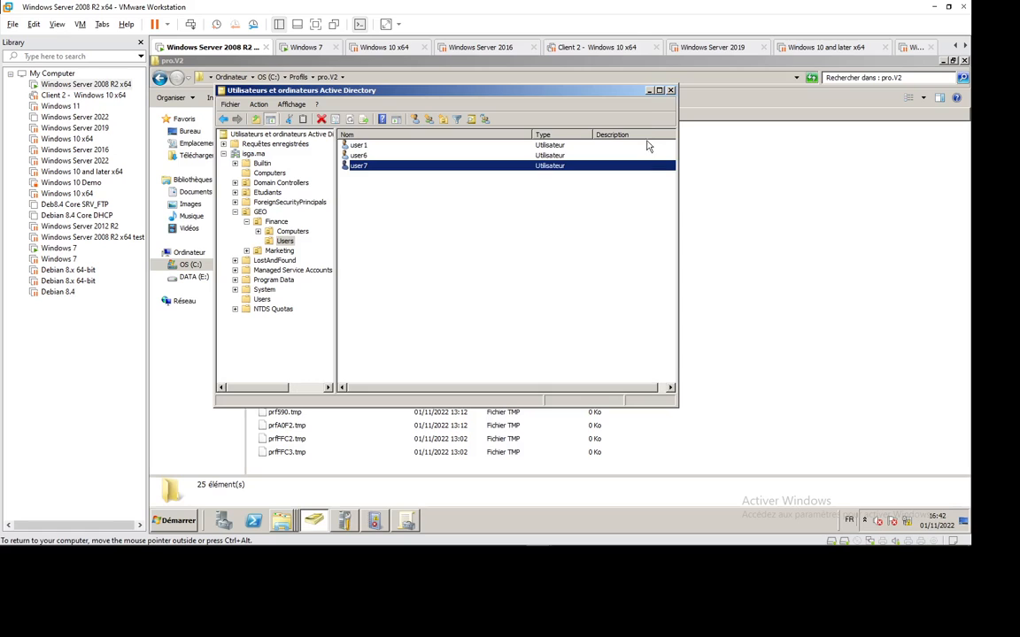
{"action": "left_click", "coordinate": [649, 90]}
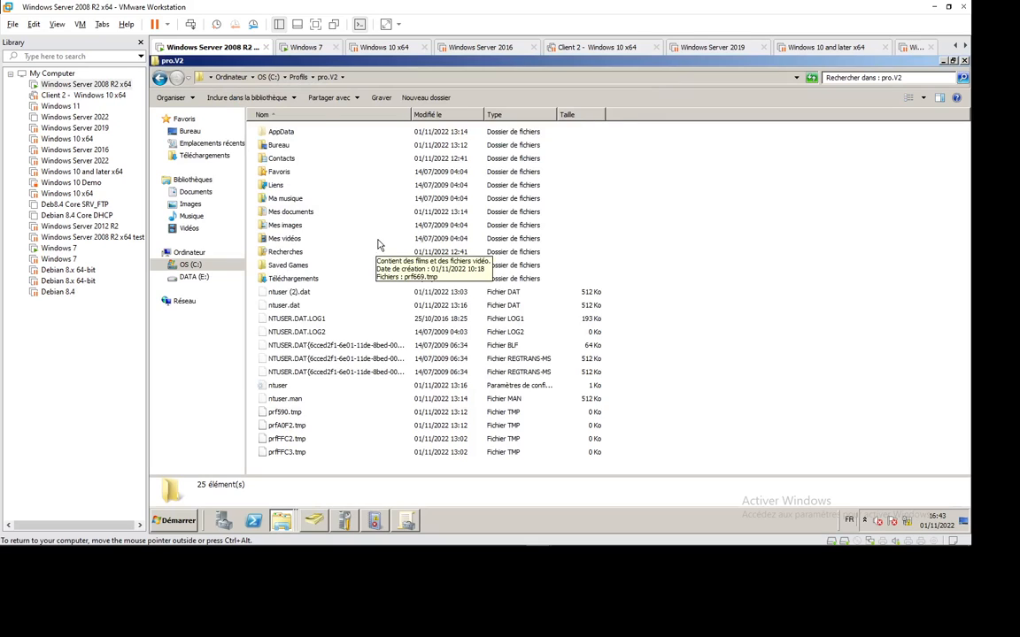
Reopen pro.V2 from Profils, minimize its window, and dismiss the error message.
{"action": "left_click", "coordinate": [299, 78]}
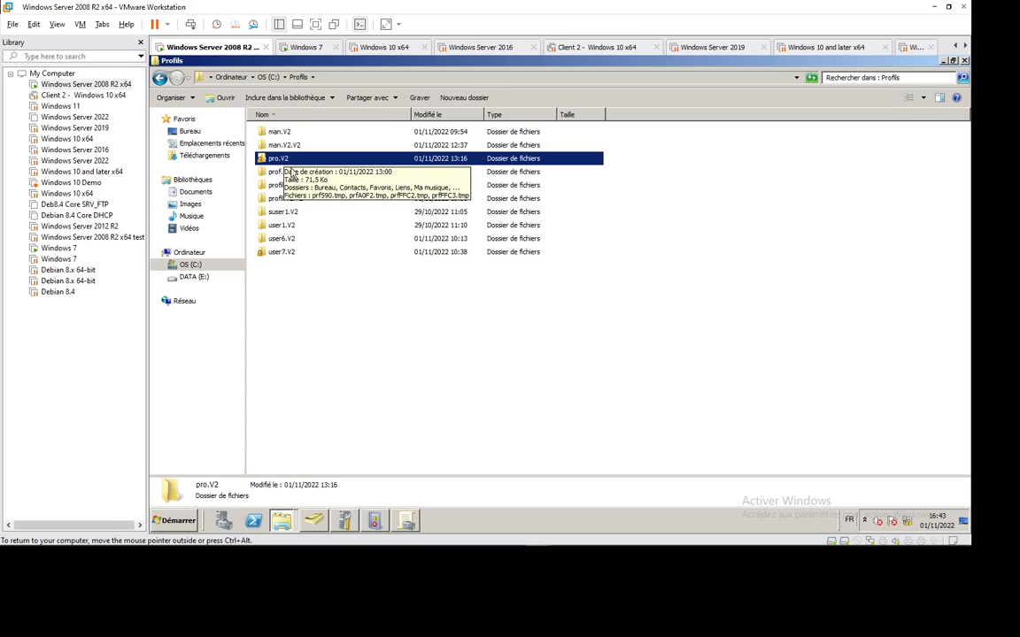
{"action": "double_click", "coordinate": [284, 161]}
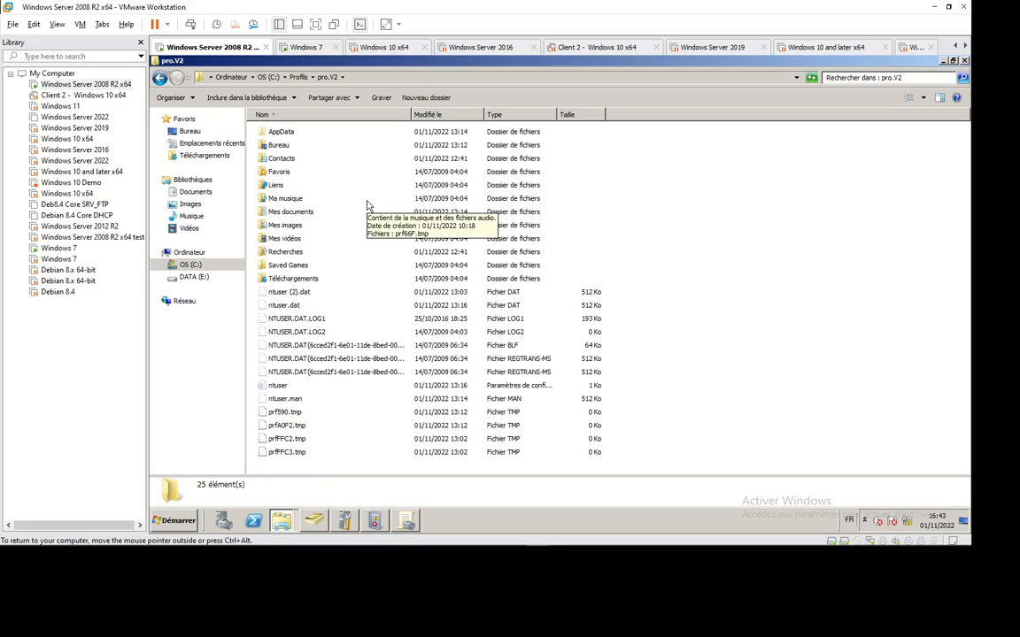
{"action": "left_click", "coordinate": [943, 61]}
{"action": "left_click", "coordinate": [620, 275]}
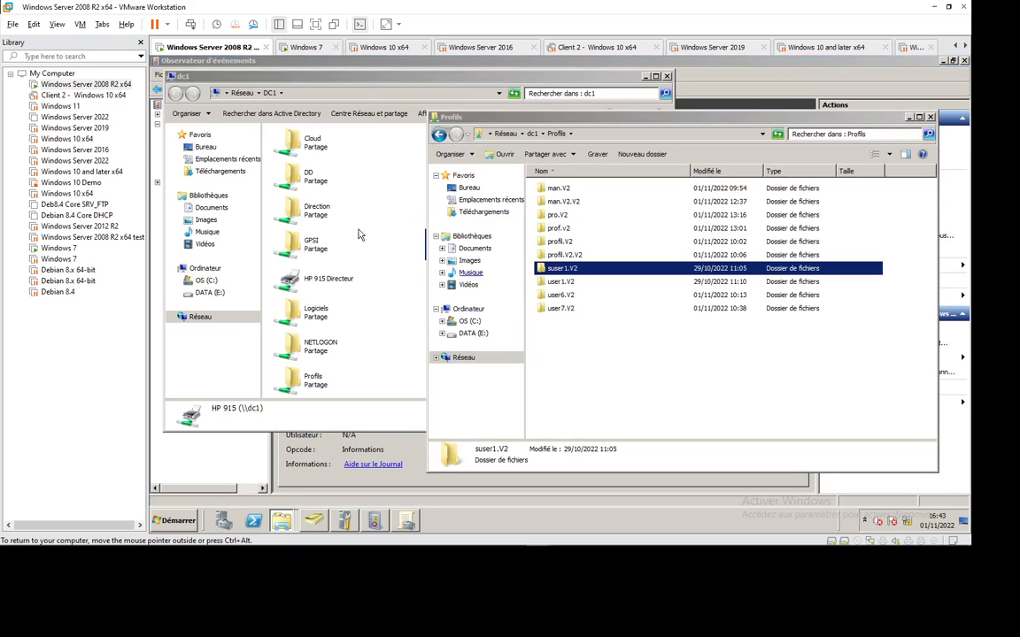
Close the Profils window and minimize the dc1 network, Event Viewer and initial configuration windows.
{"action": "left_click", "coordinate": [569, 359]}
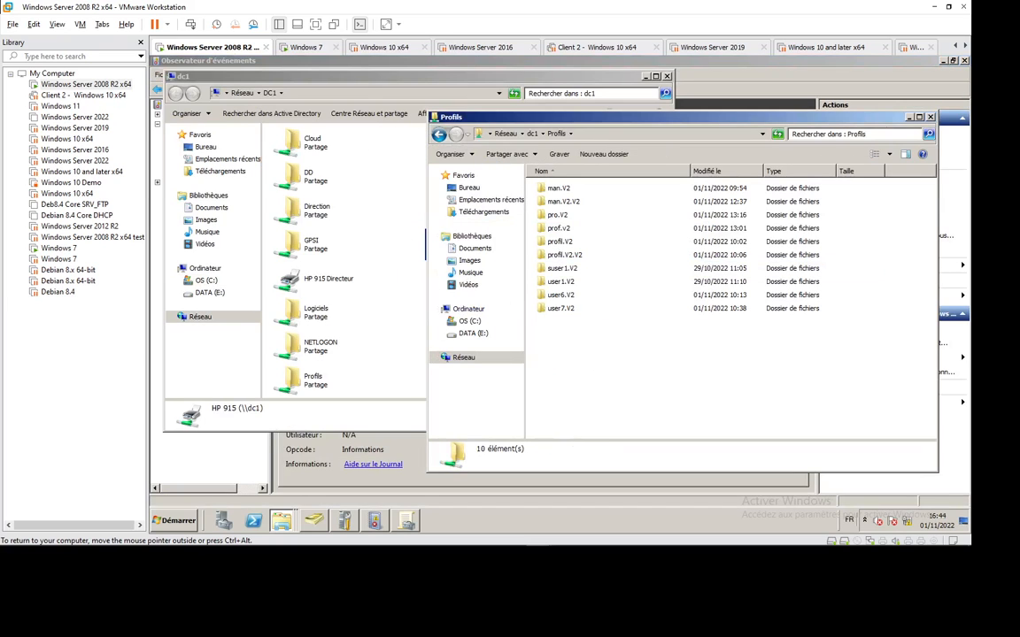
{"action": "left_click", "coordinate": [931, 117]}
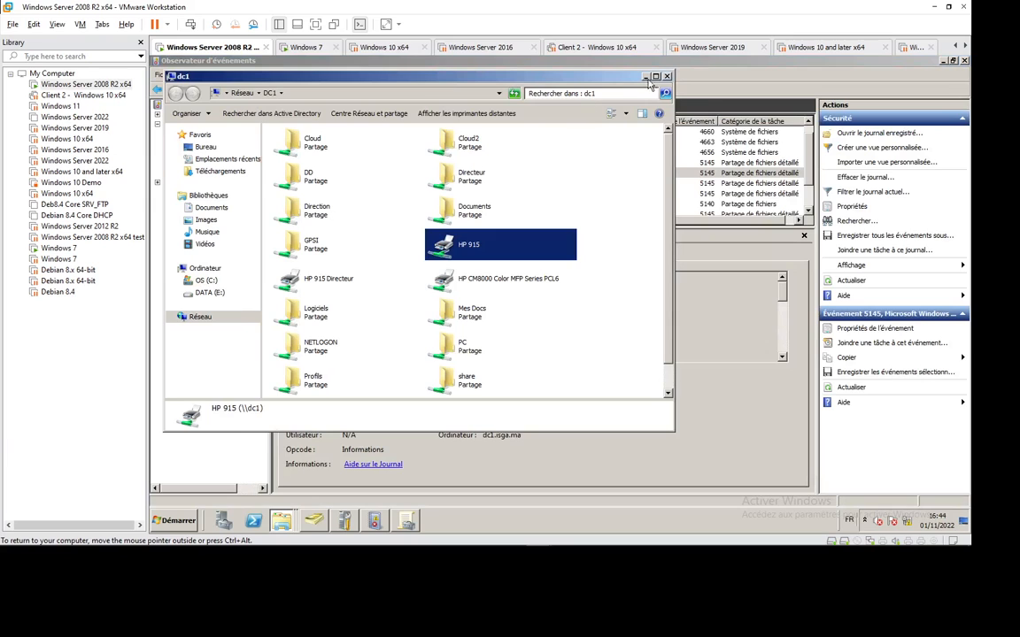
{"action": "left_click", "coordinate": [645, 77]}
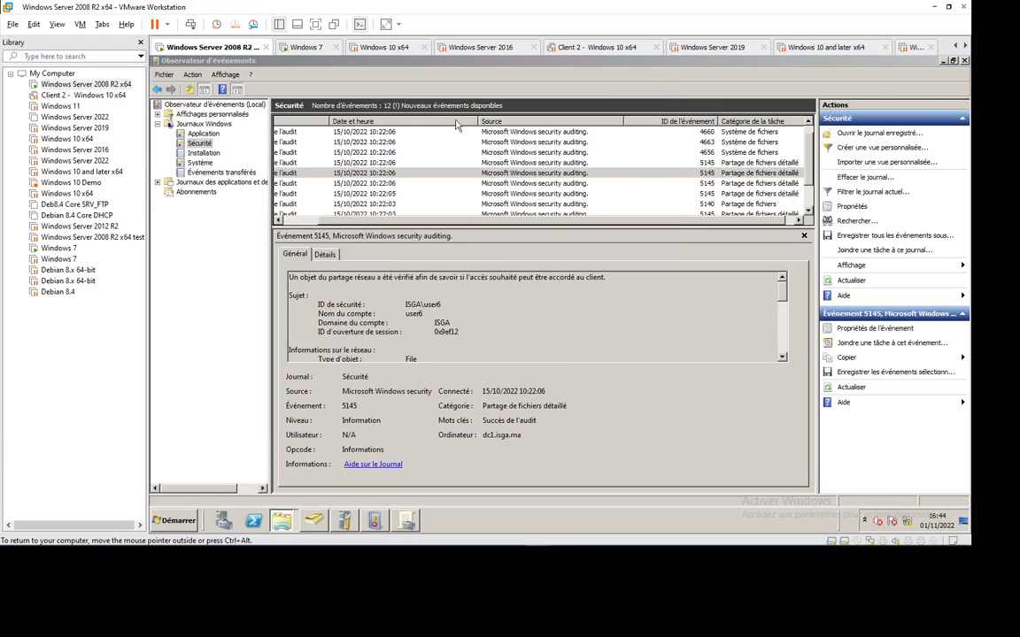
{"action": "left_click", "coordinate": [942, 62]}
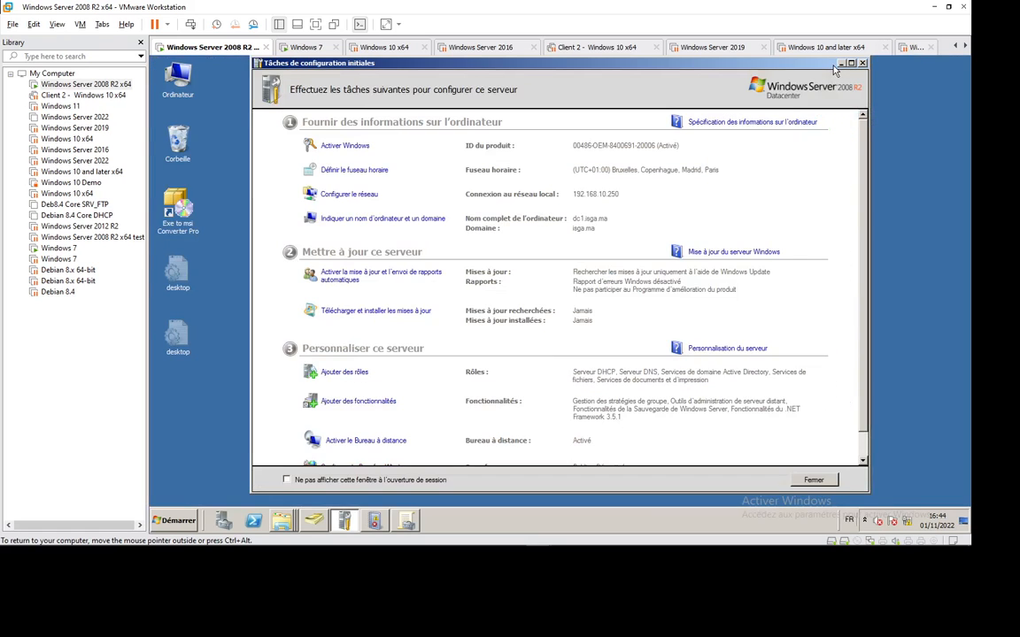
{"action": "left_click", "coordinate": [841, 64]}
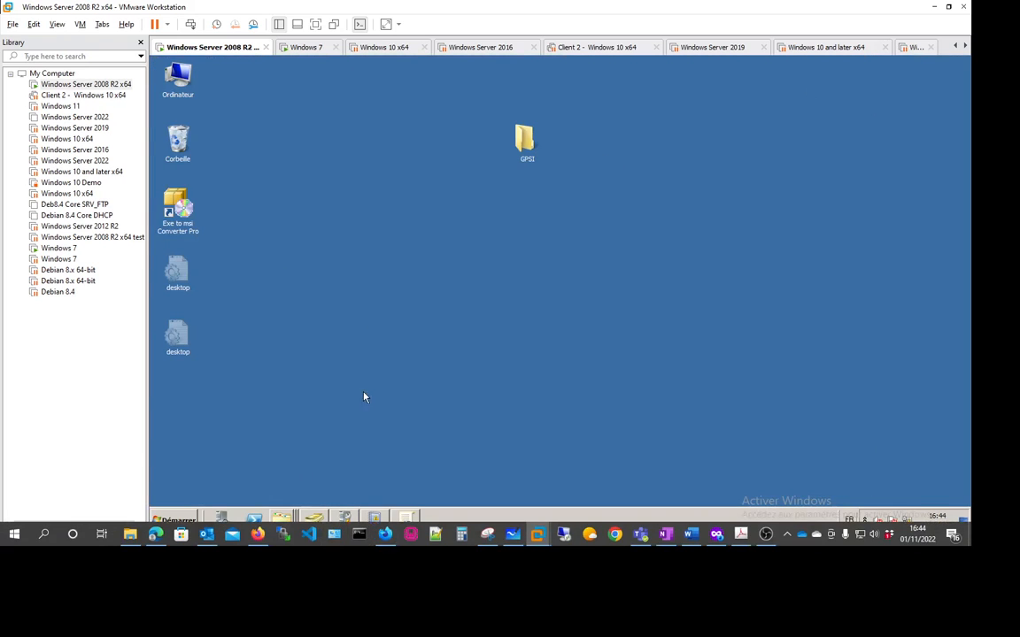
On the Windows 7 VM, open Ordinateur's Propriétés and then Paramètres système avancés.
{"action": "left_click", "coordinate": [302, 50]}
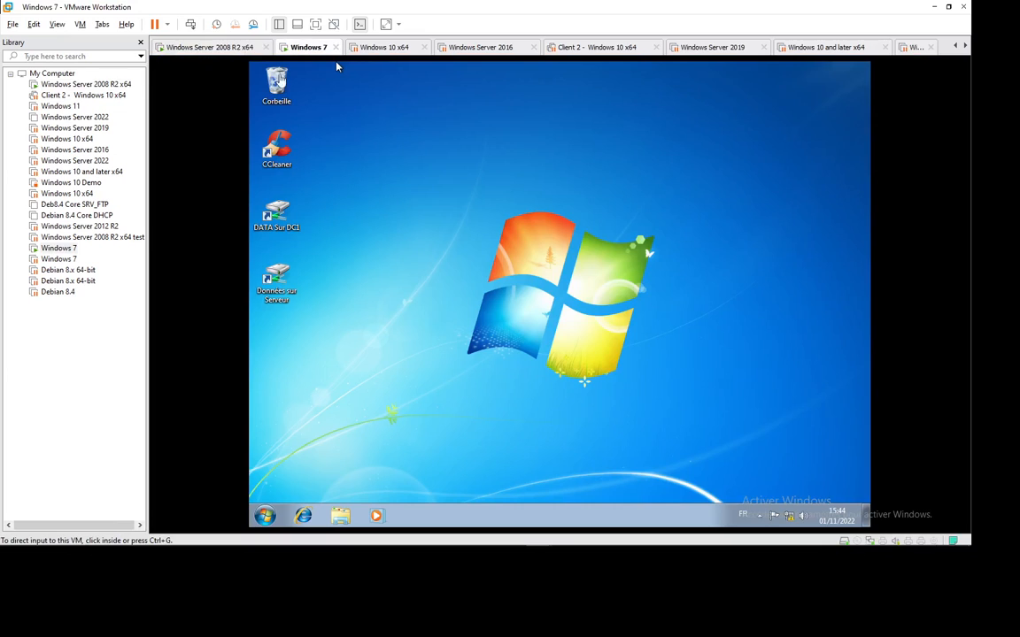
{"action": "left_click", "coordinate": [265, 515]}
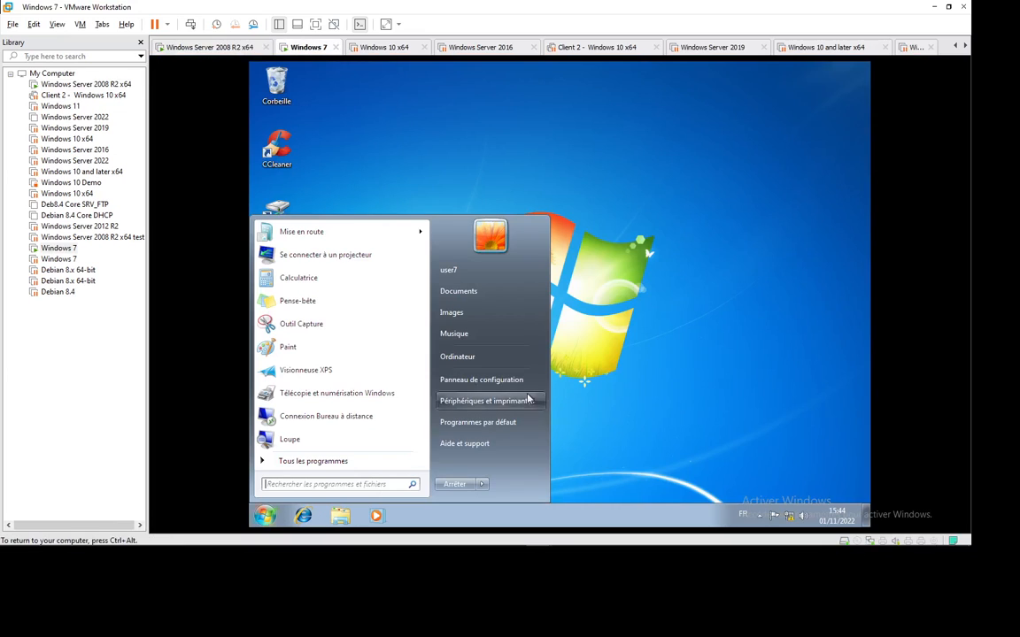
{"action": "right_click", "coordinate": [470, 360]}
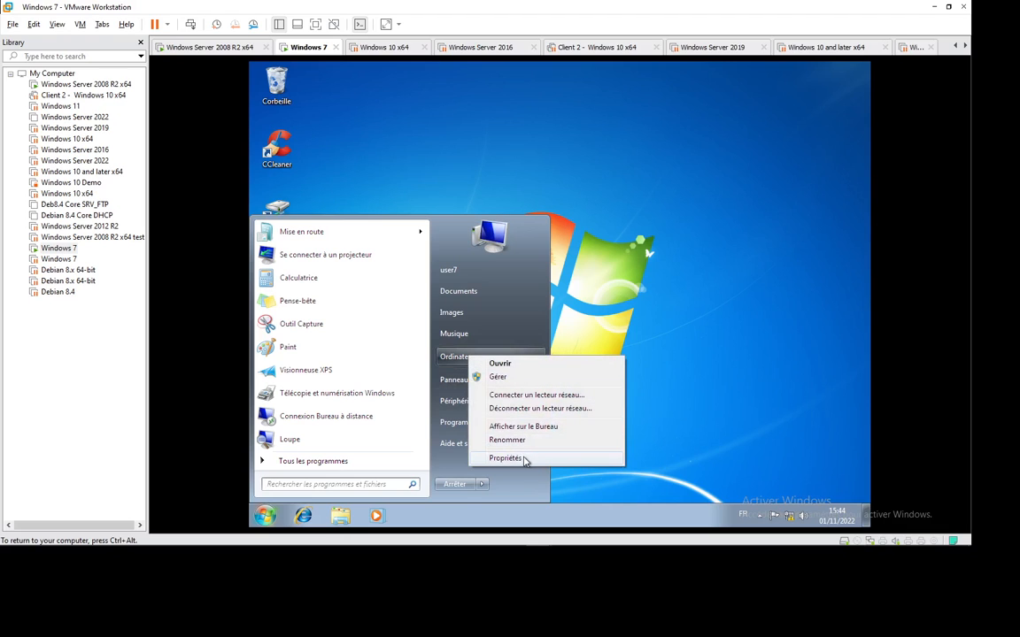
{"action": "left_click", "coordinate": [518, 457]}
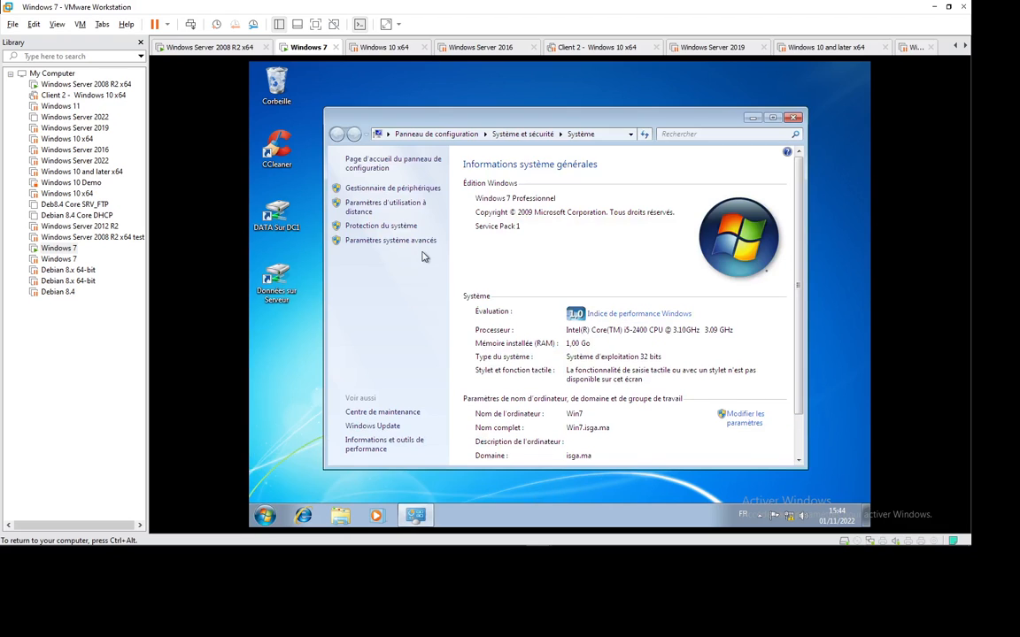
{"action": "left_click", "coordinate": [411, 241]}
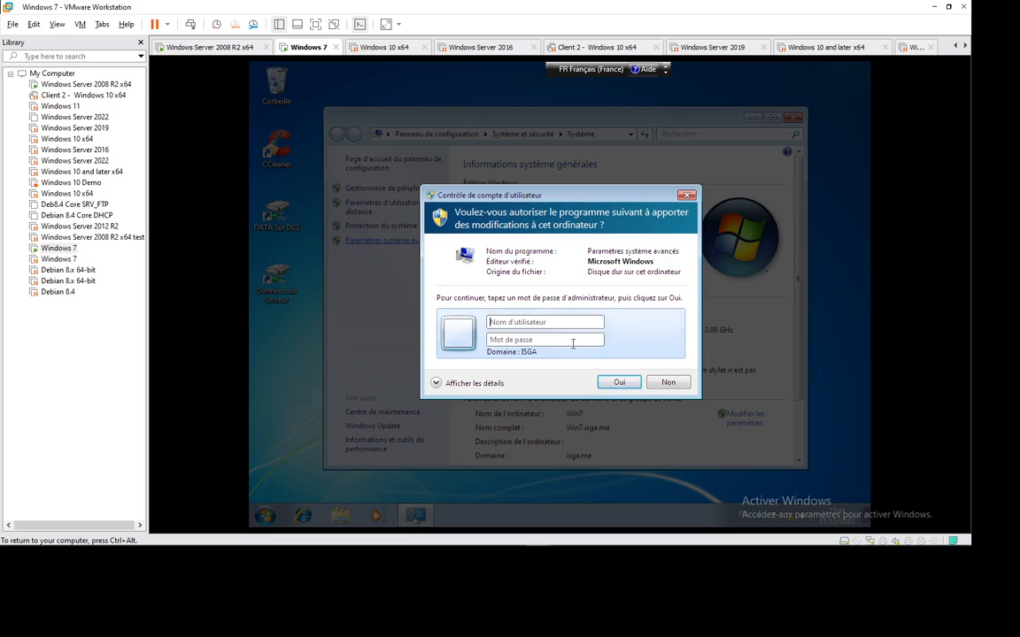
Approve the UAC prompt by entering the domain administrator credentials.
{"action": "left_click", "coordinate": [519, 322]}
{"action": "type", "text": "P"}
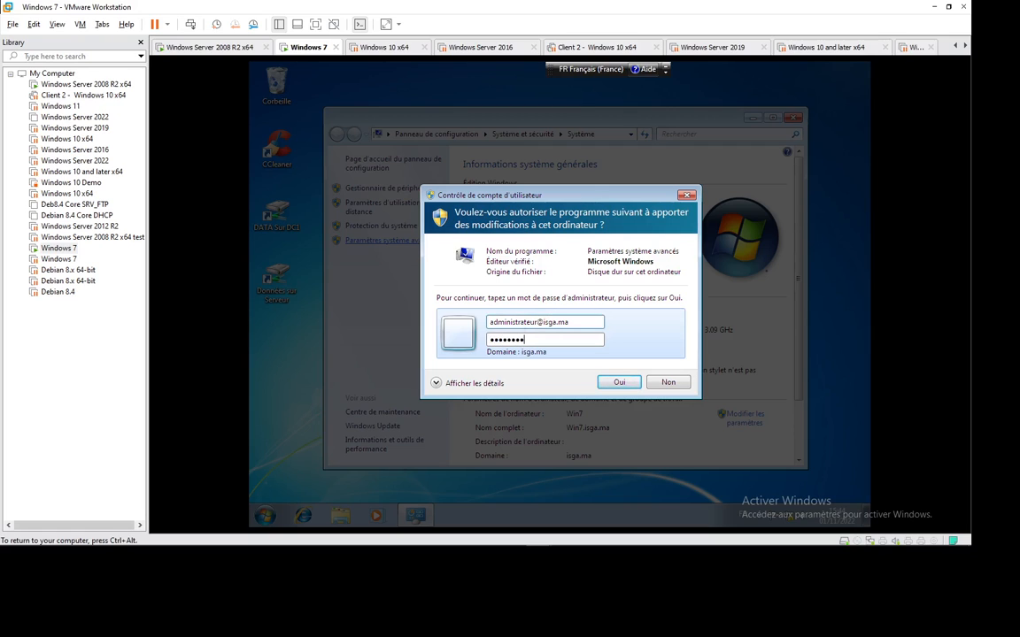
{"action": "key", "text": "Return"}
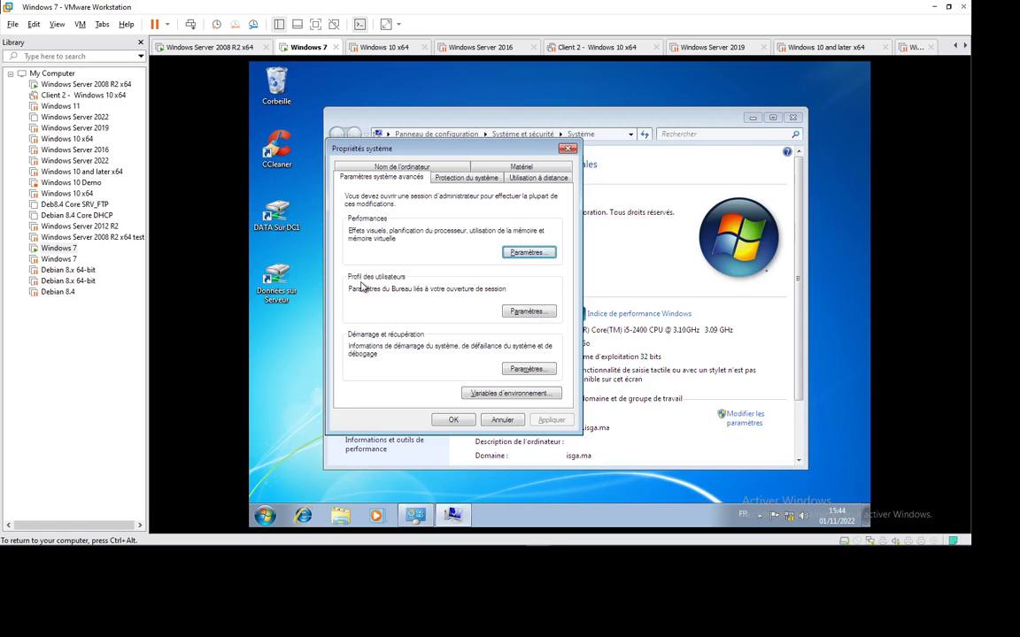
Review the stored user profiles, select Profil par défaut, and open Explorer on Ordinateur.
{"action": "left_click", "coordinate": [528, 312]}
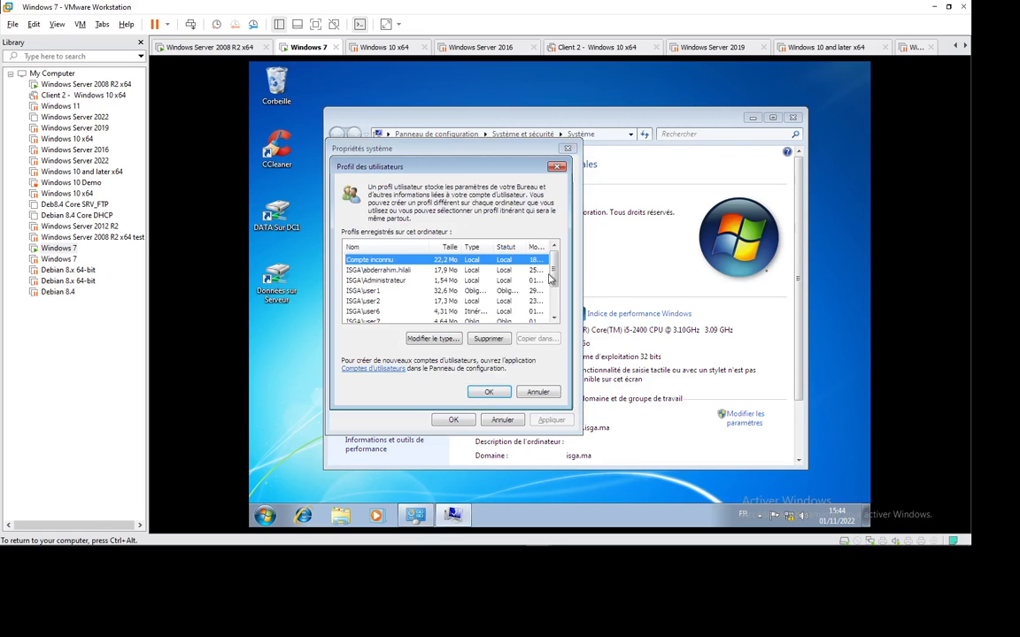
{"action": "left_click_drag", "start_coordinate": [554, 270], "coordinate": [557, 305]}
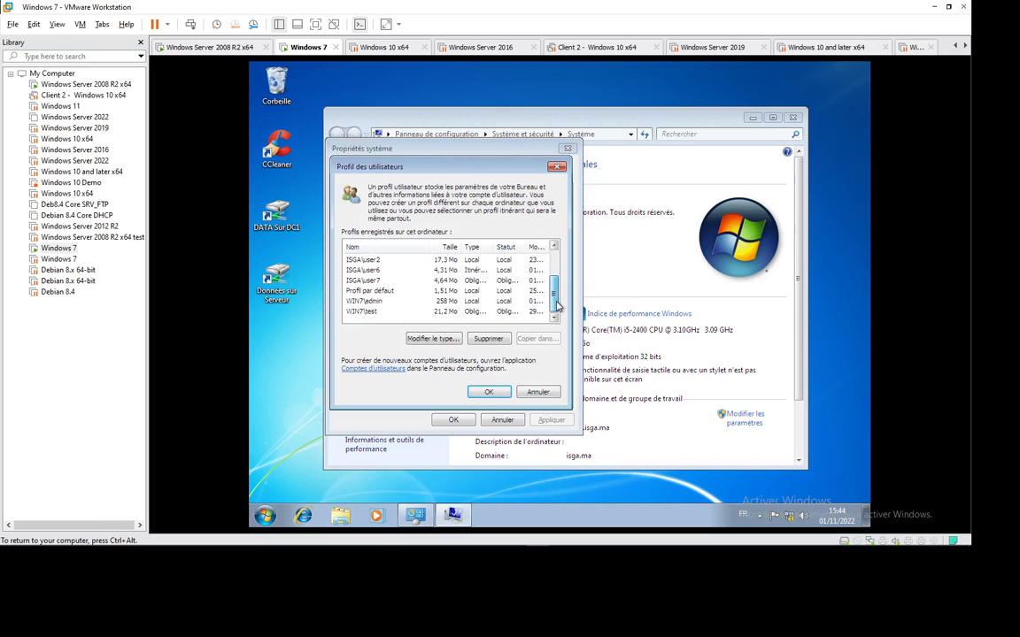
{"action": "left_click", "coordinate": [372, 302]}
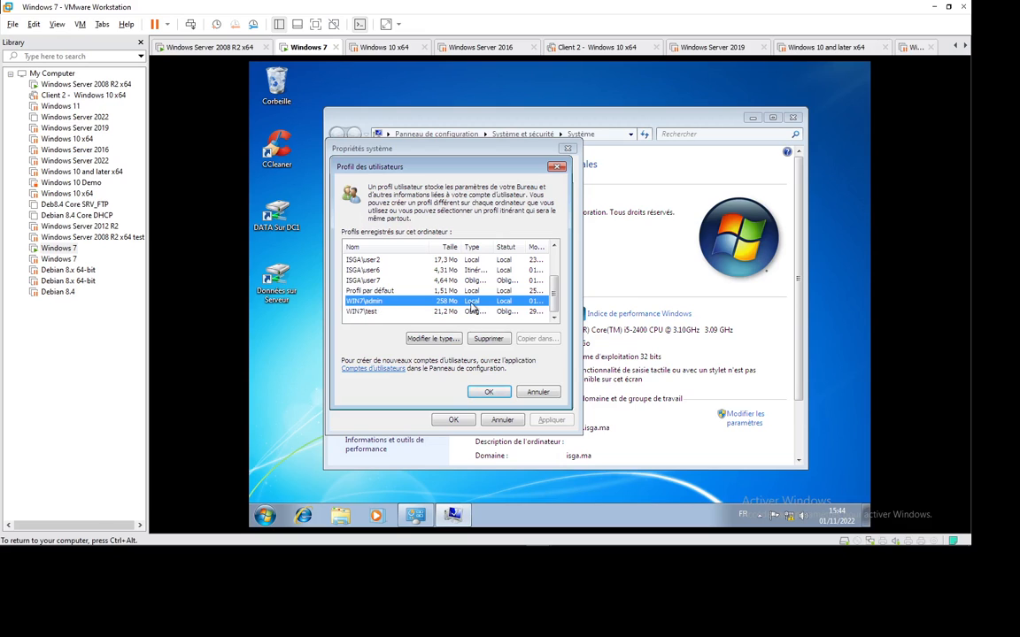
{"action": "left_click", "coordinate": [368, 313]}
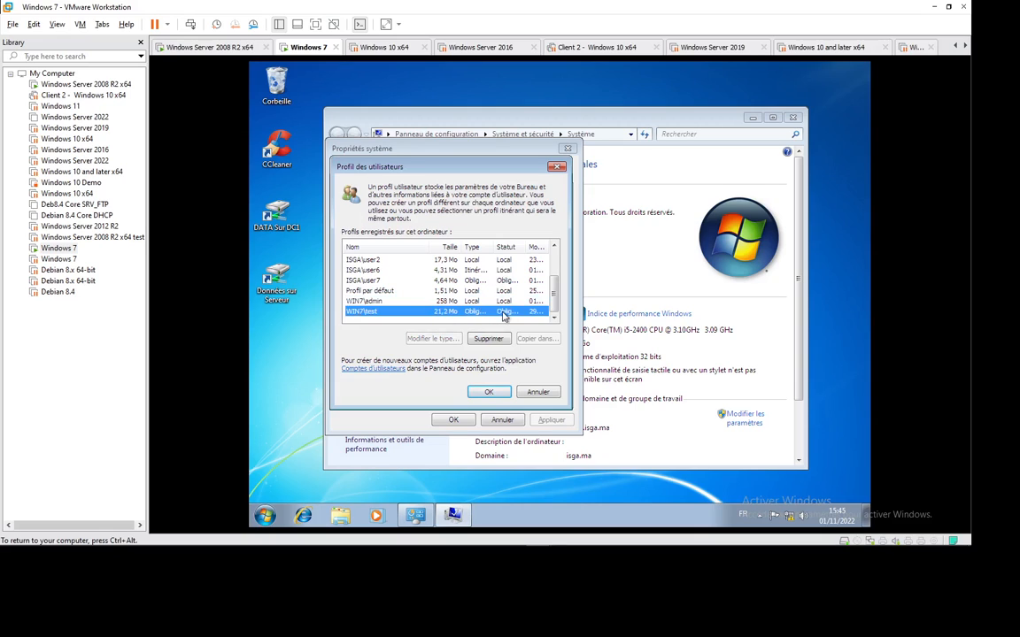
{"action": "left_click", "coordinate": [432, 281]}
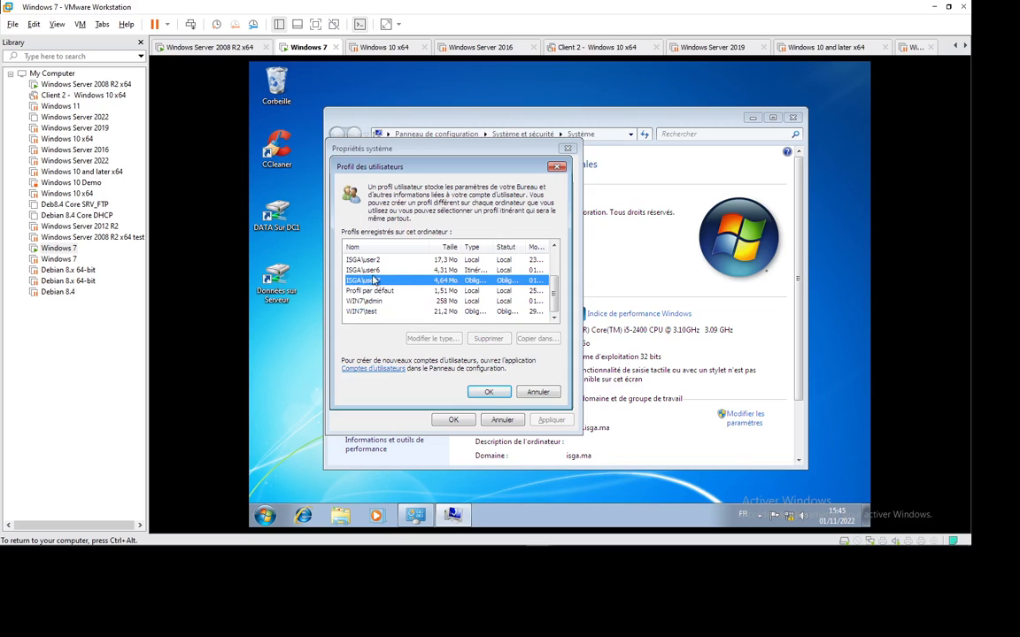
{"action": "left_click", "coordinate": [416, 271]}
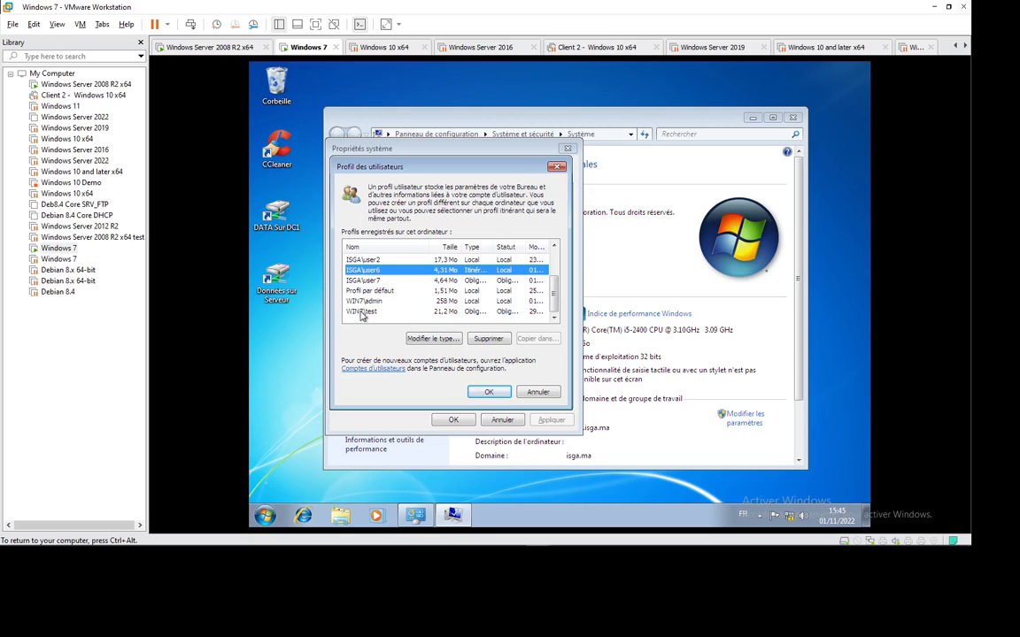
{"action": "left_click", "coordinate": [380, 292]}
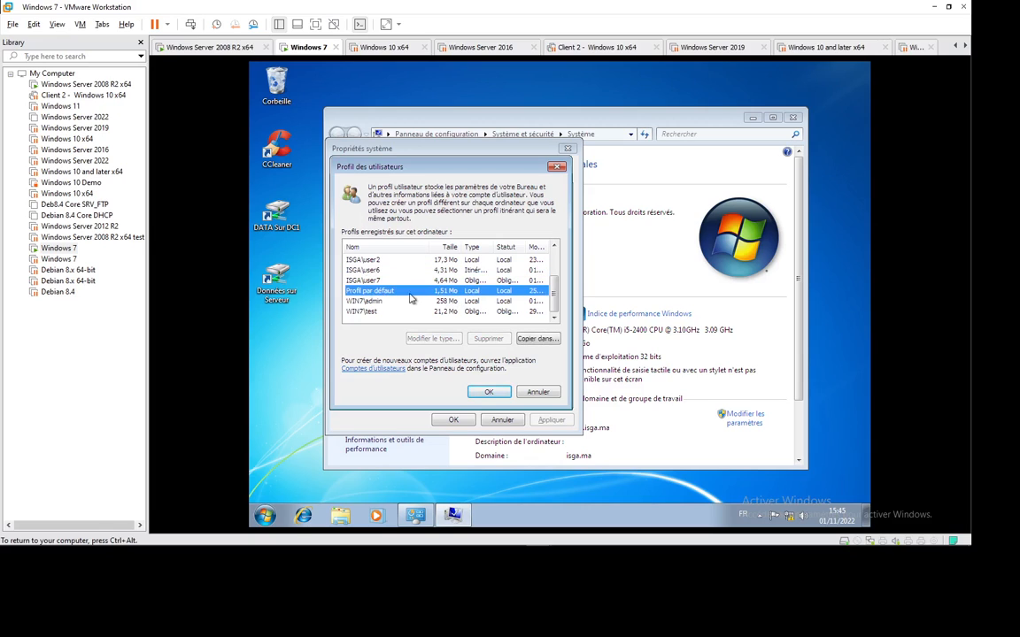
{"action": "left_click", "coordinate": [340, 519]}
Browse the guest's OS (C:) drive into the Utilisateurs folder.
{"action": "left_click", "coordinate": [387, 332]}
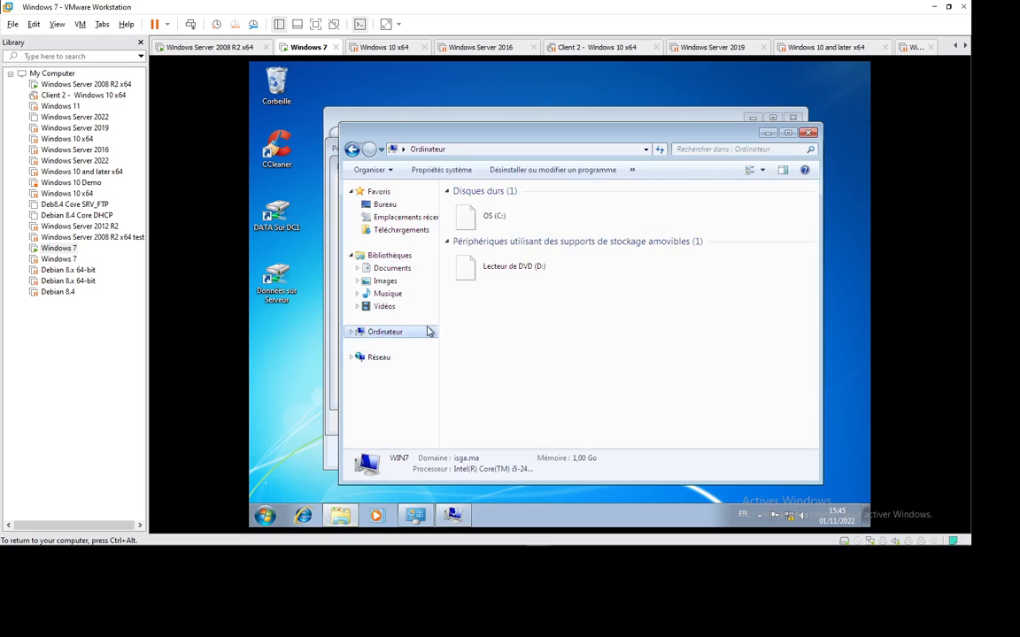
{"action": "double_click", "coordinate": [492, 232]}
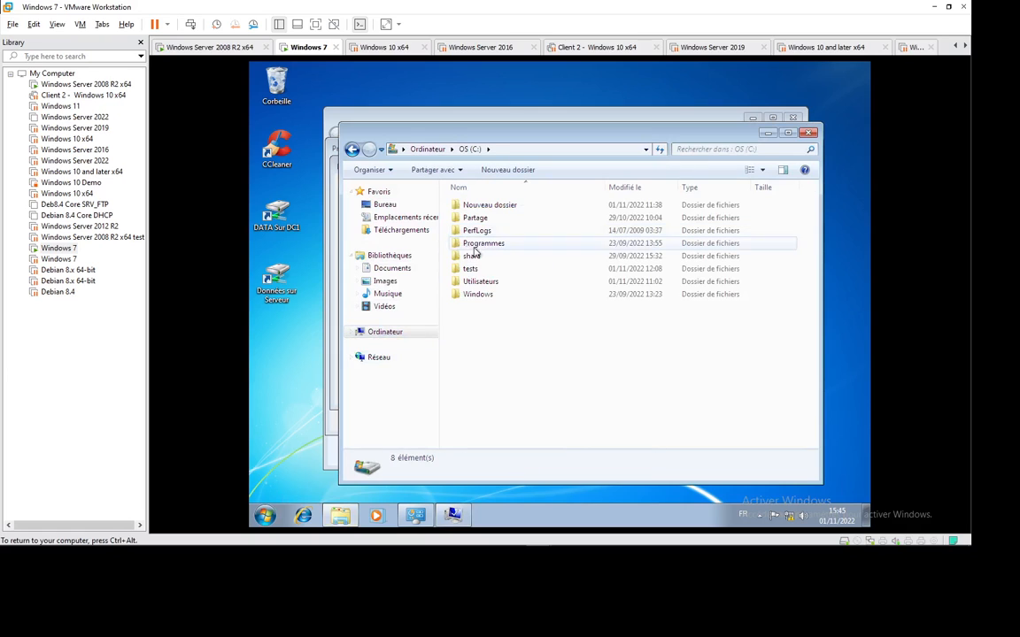
{"action": "double_click", "coordinate": [478, 282]}
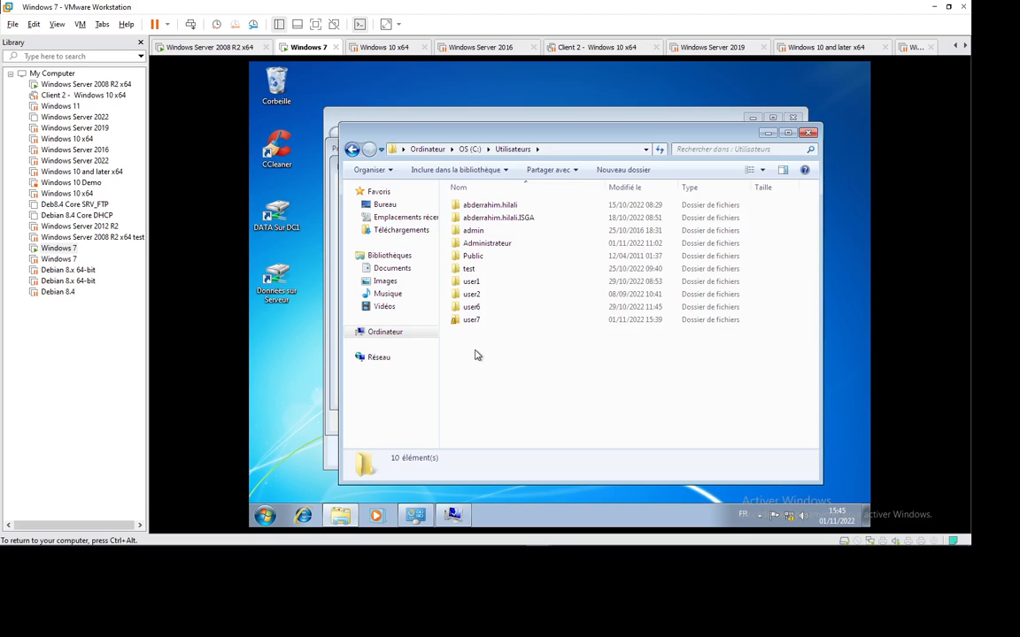
Return to the user profiles dialog and open Copier dans... for Profil par défaut.
{"action": "left_click", "coordinate": [388, 170]}
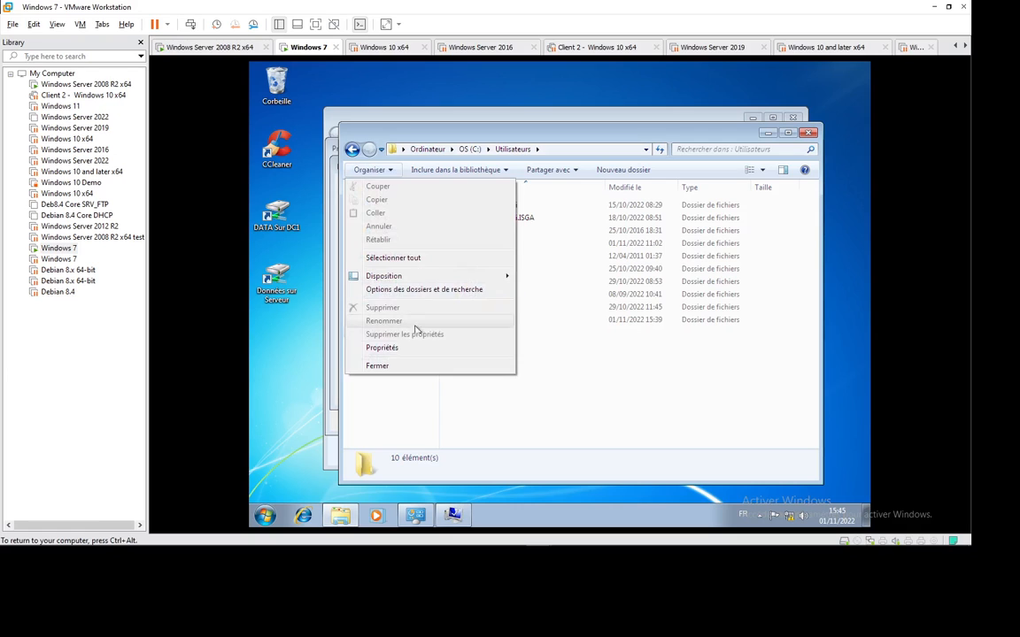
{"action": "left_click", "coordinate": [539, 399]}
{"action": "left_click", "coordinate": [453, 515]}
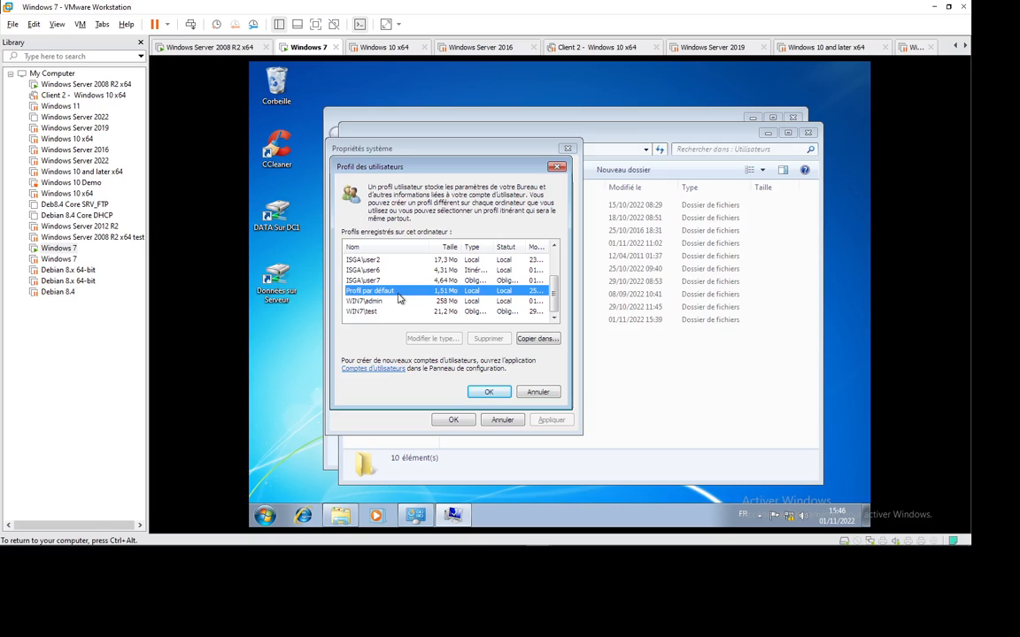
{"action": "left_click", "coordinate": [533, 338]}
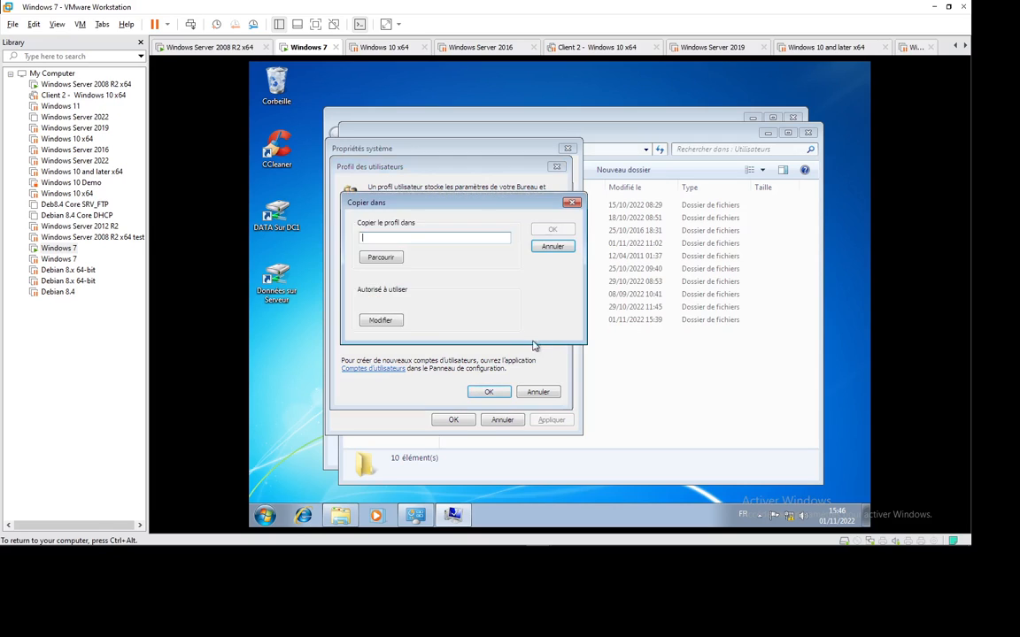
Enter \\dc1\Profils\profil7.V2 as the destination for the copied default profile.
{"action": "left_click", "coordinate": [383, 242]}
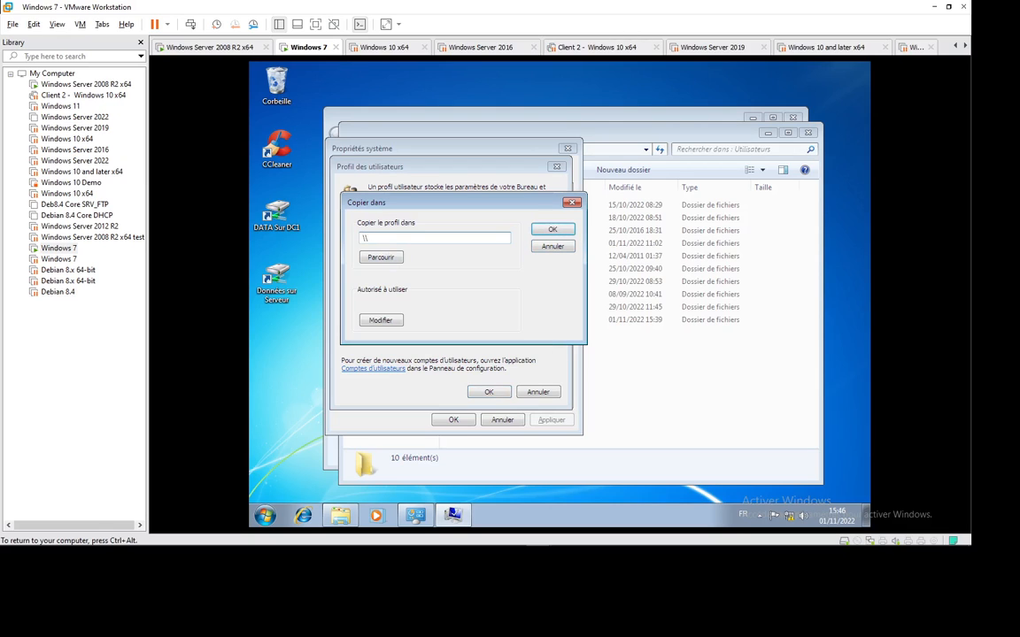
{"action": "type", "text": "dc1\\Profils\\"}
{"action": "type", "text": "profil7.V2"}
Permit ISGA\user7 from the isga.ma domain to use the profile and copy it.
{"action": "left_click", "coordinate": [389, 319]}
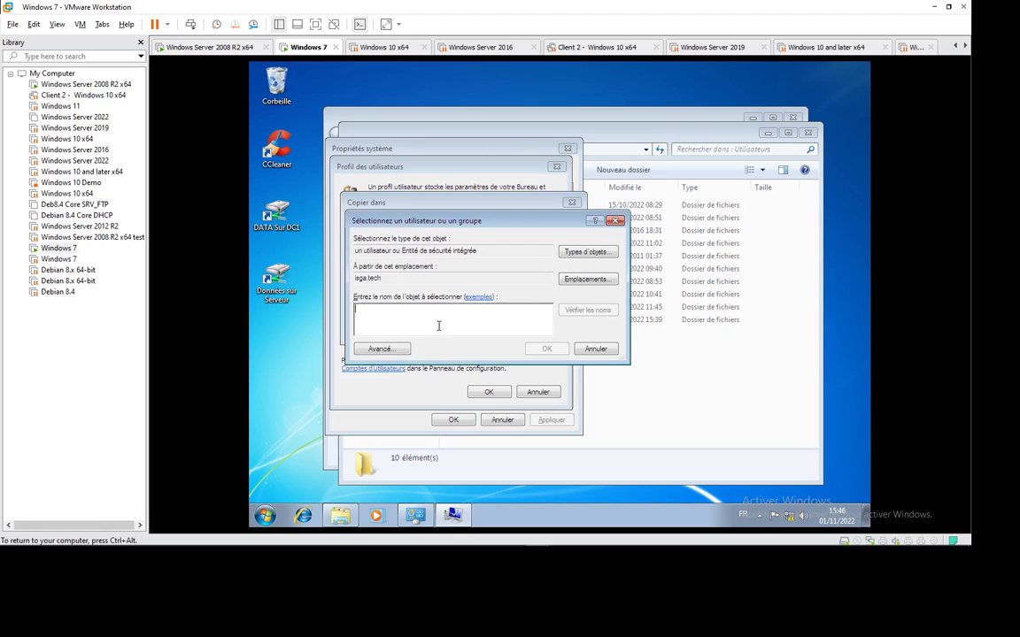
{"action": "left_click", "coordinate": [585, 278]}
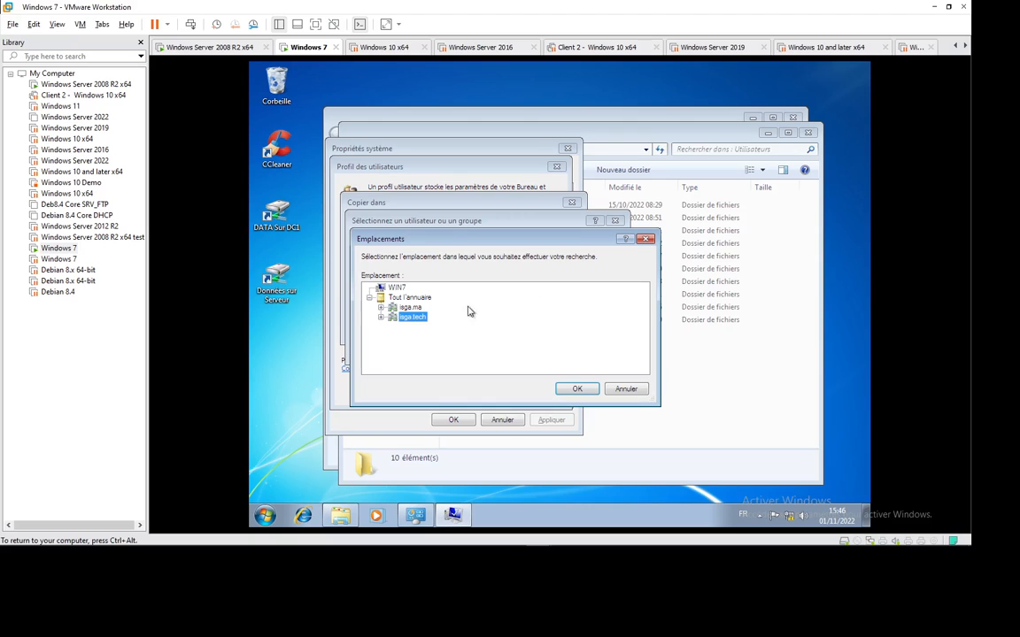
{"action": "left_click", "coordinate": [408, 308]}
{"action": "left_click", "coordinate": [576, 388]}
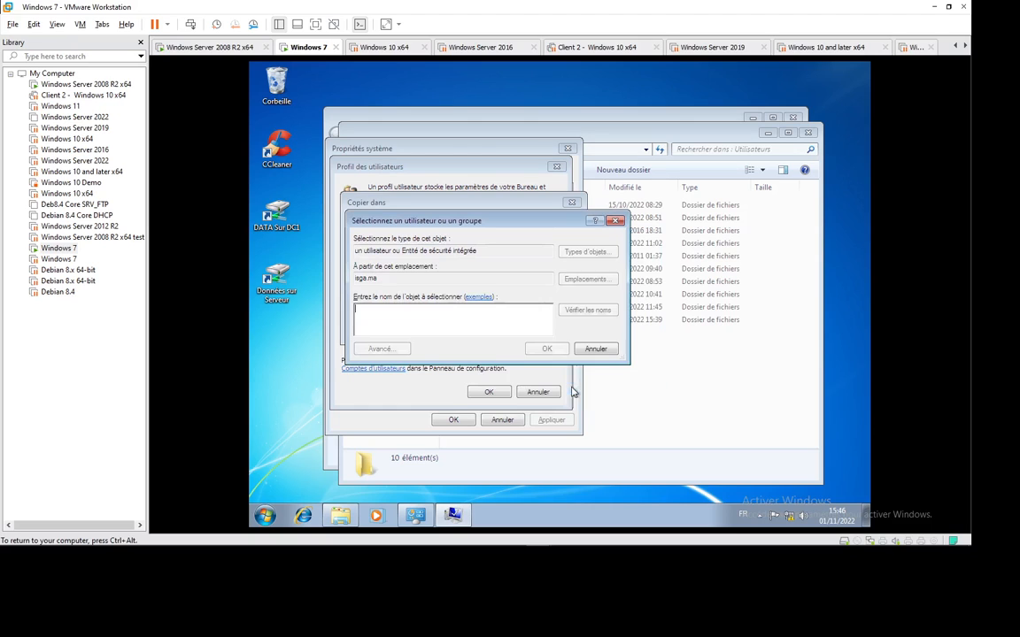
{"action": "left_click", "coordinate": [378, 315]}
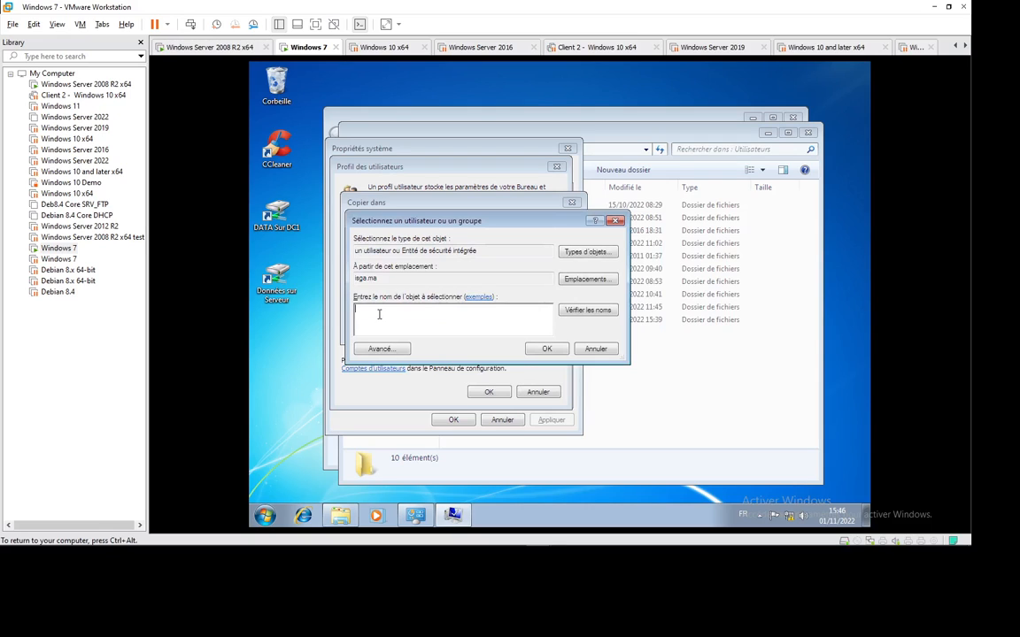
{"action": "type", "text": "user7"}
{"action": "left_click", "coordinate": [566, 310]}
{"action": "left_click", "coordinate": [547, 349]}
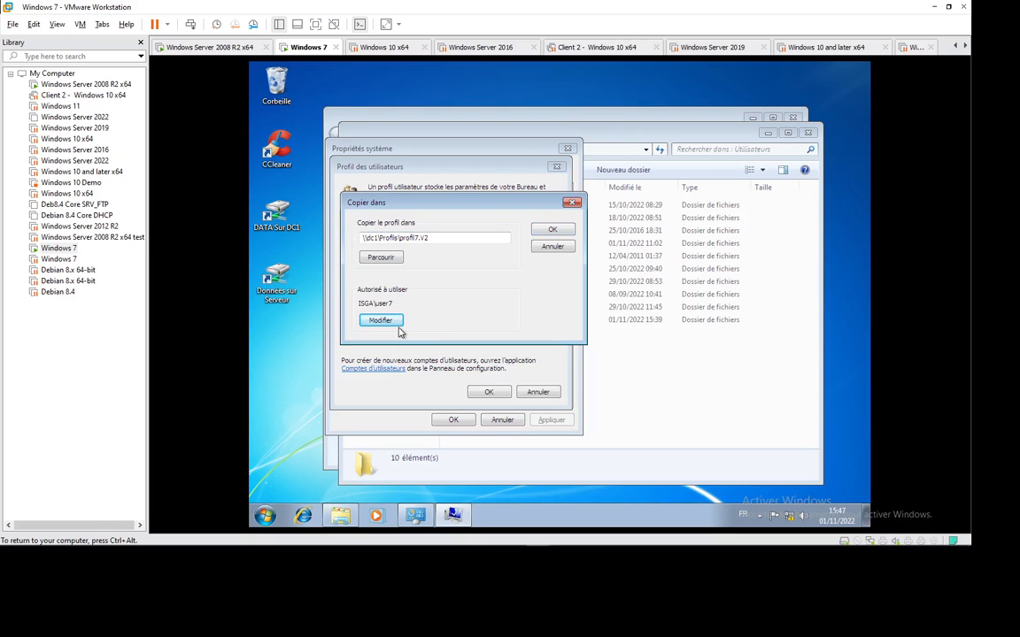
{"action": "left_click", "coordinate": [541, 232]}
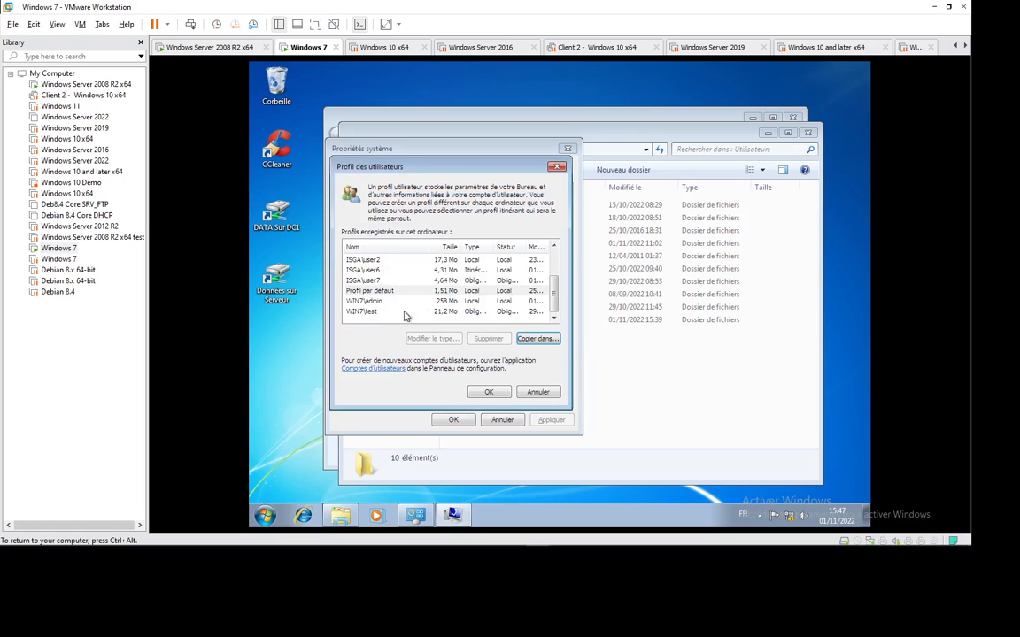
Close the profile dialogs and browse via Run to \\dc1\Profils\profil7.V2.
{"action": "left_click", "coordinate": [483, 393]}
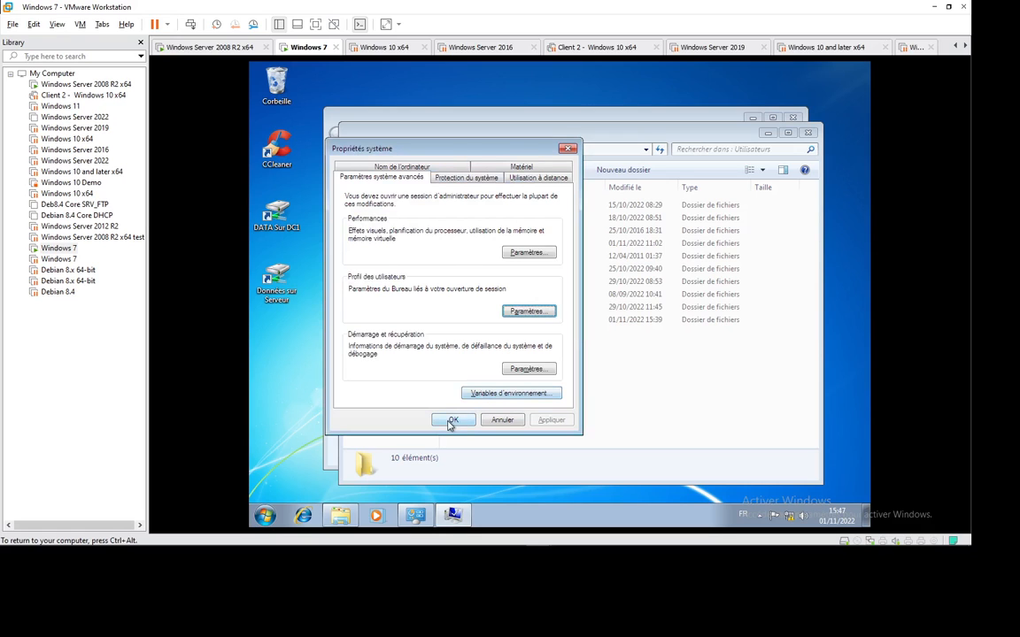
{"action": "left_click", "coordinate": [452, 420]}
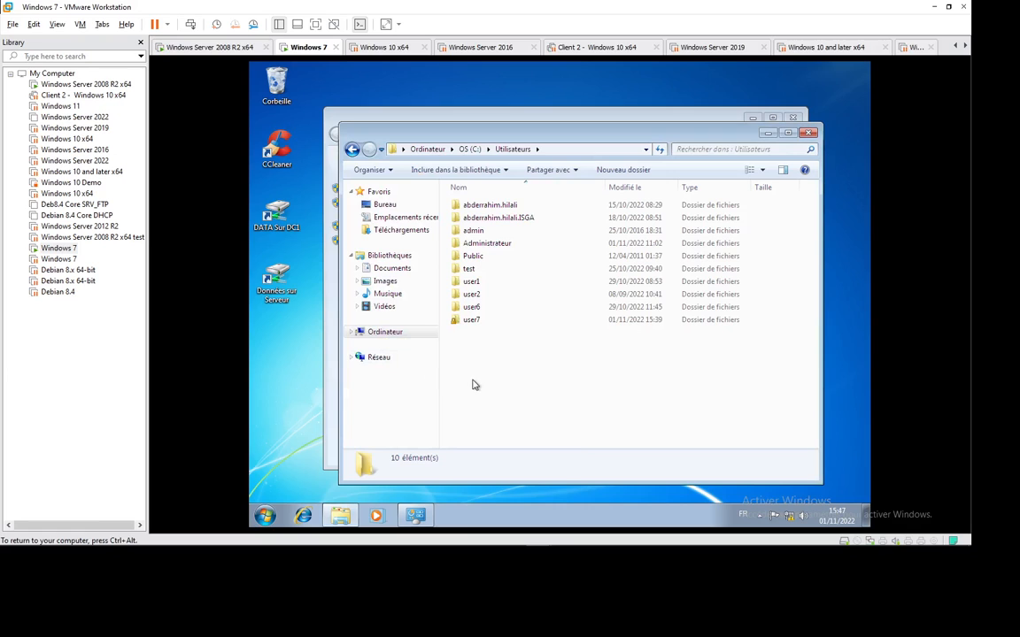
{"action": "key", "text": "super+r"}
{"action": "key", "text": "Return"}
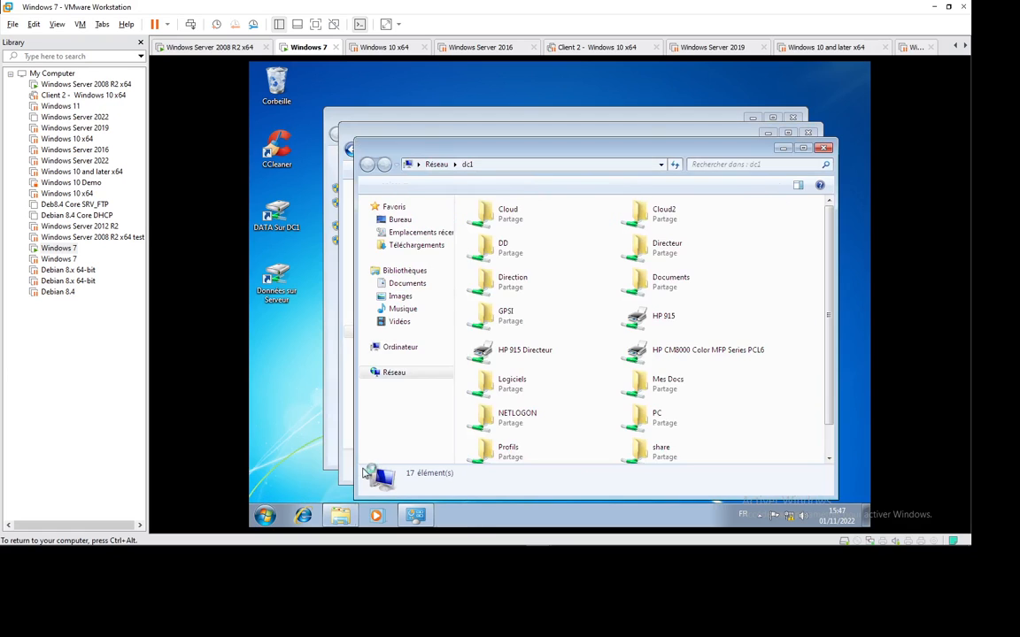
{"action": "double_click", "coordinate": [508, 449]}
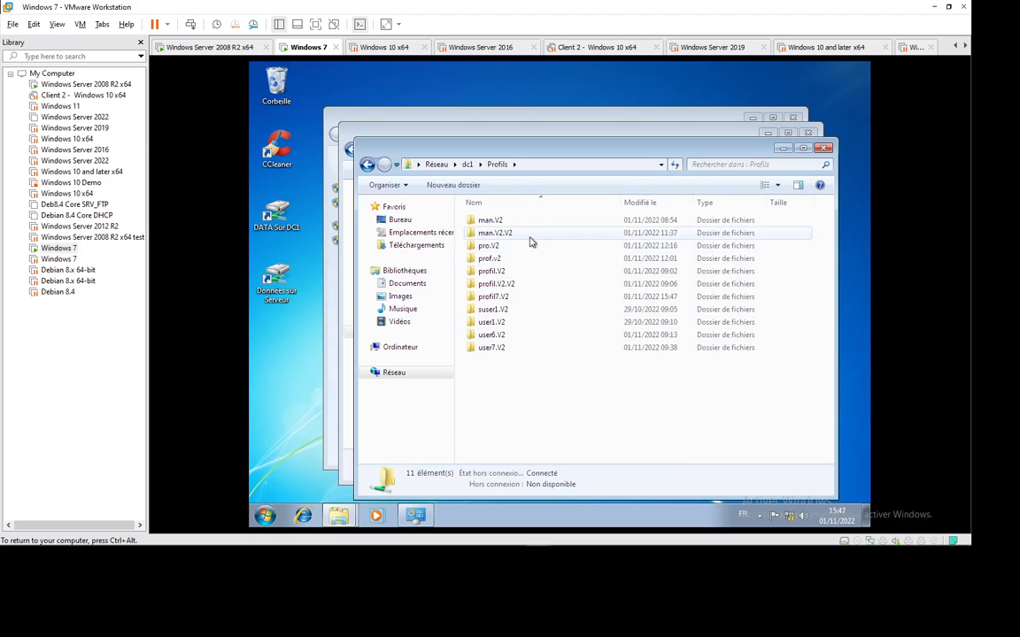
{"action": "double_click", "coordinate": [494, 297]}
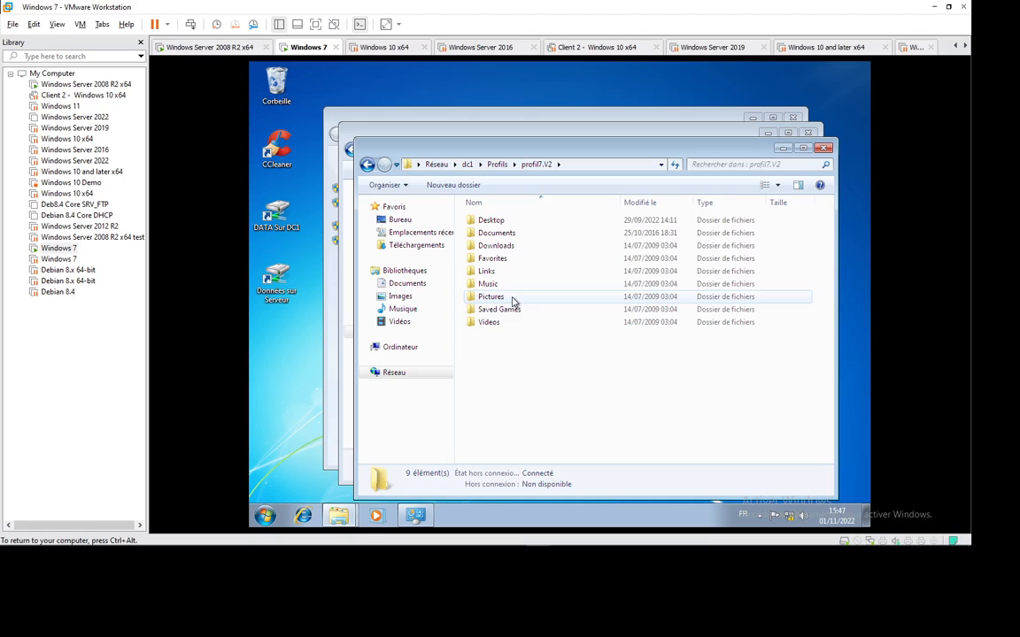
Review the Desktop, Documents, Downloads, Favorites, Links, Music and Pictures folders, then return to Profils.
{"action": "left_click", "coordinate": [493, 224]}
{"action": "left_click", "coordinate": [497, 234]}
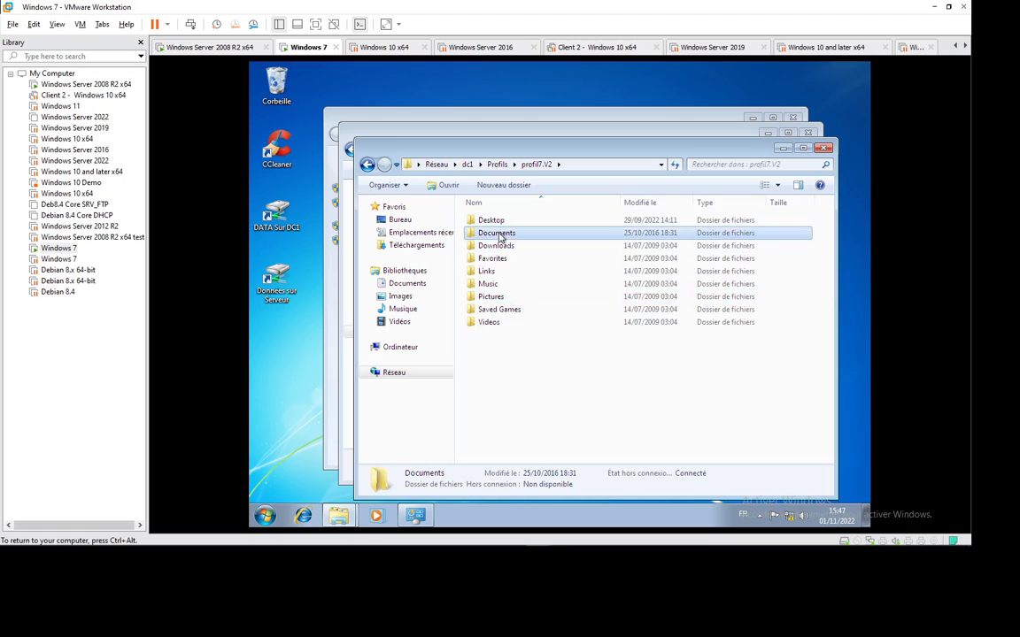
{"action": "left_click", "coordinate": [496, 246]}
{"action": "left_click", "coordinate": [492, 258]}
{"action": "left_click", "coordinate": [487, 273]}
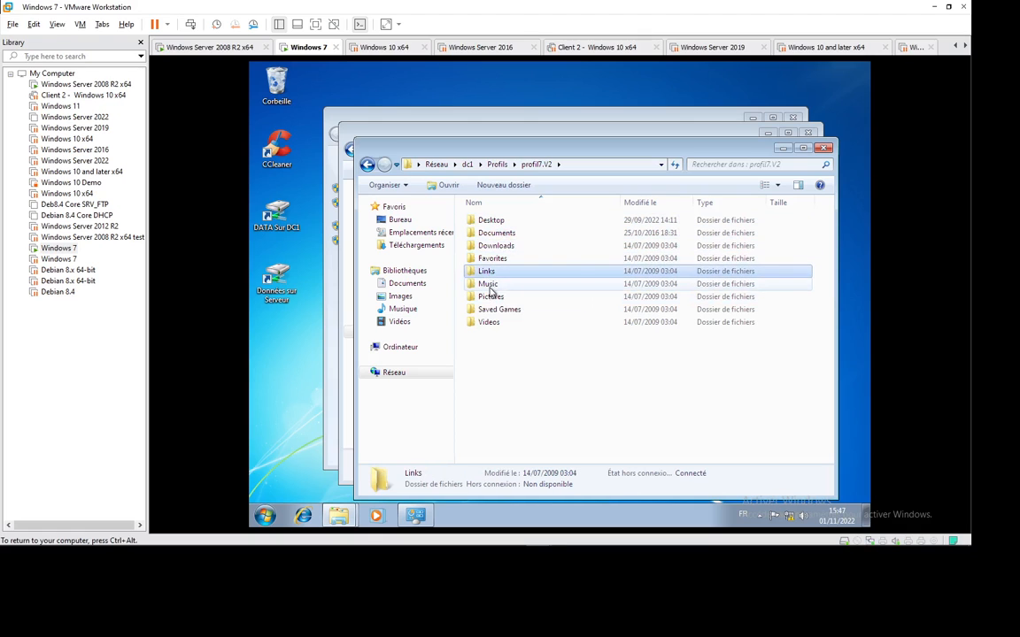
{"action": "left_click", "coordinate": [490, 284]}
{"action": "left_click", "coordinate": [494, 297]}
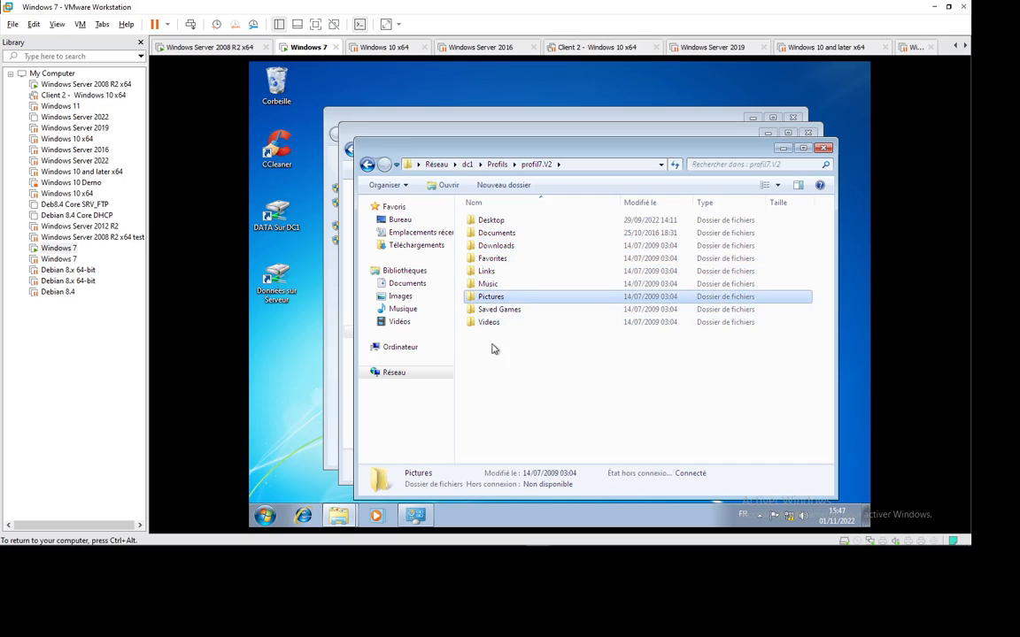
{"action": "left_click", "coordinate": [492, 346]}
{"action": "left_click", "coordinate": [498, 166]}
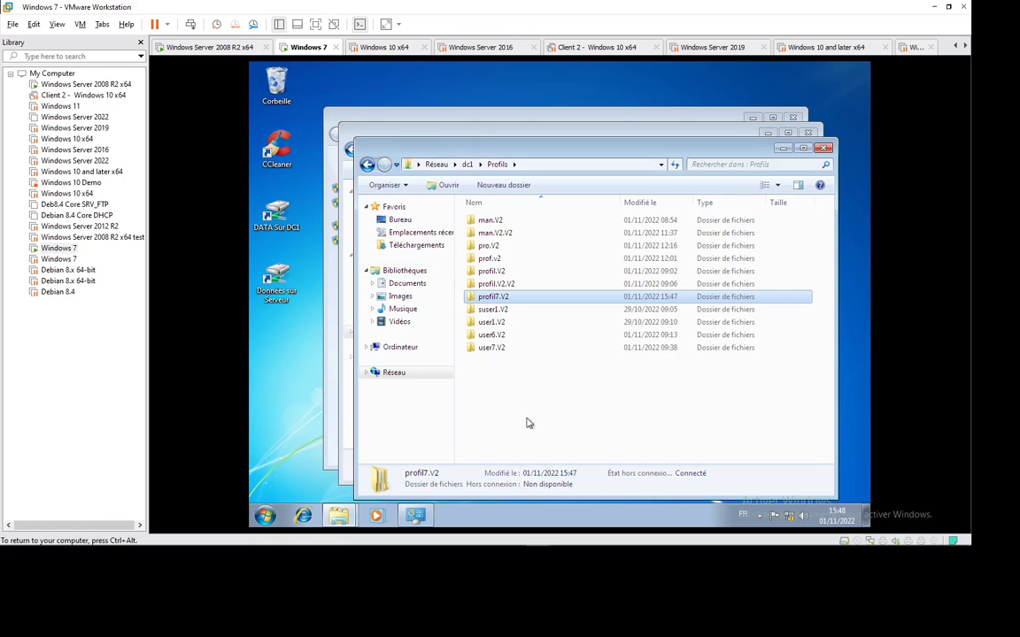
On the Windows Server 2008 R2 VM, open Active Directory Users and Computers at Finance Users.
{"action": "left_click", "coordinate": [186, 47]}
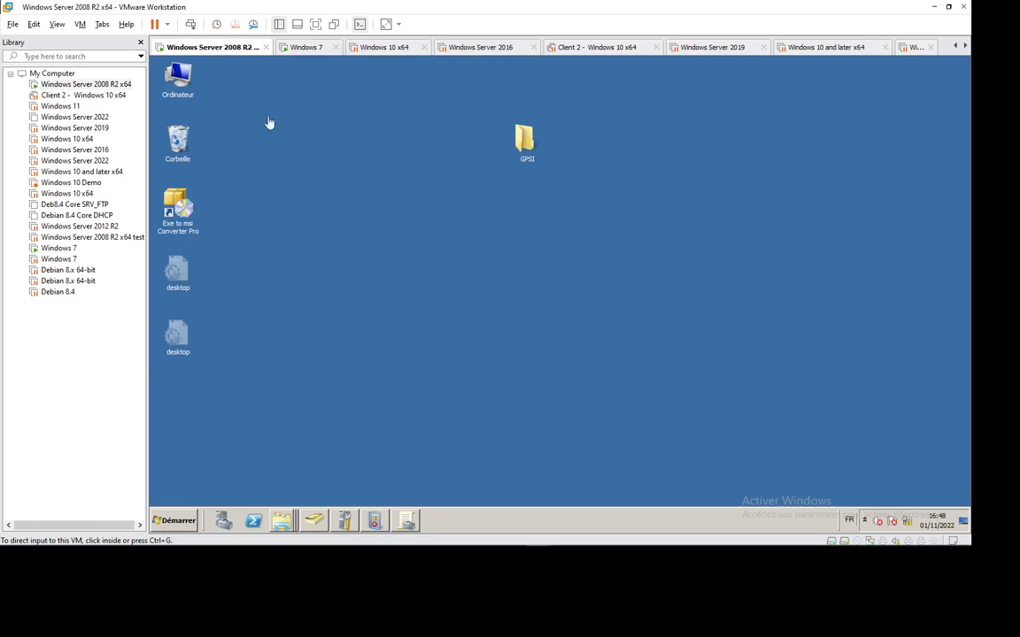
{"action": "left_click", "coordinate": [325, 521]}
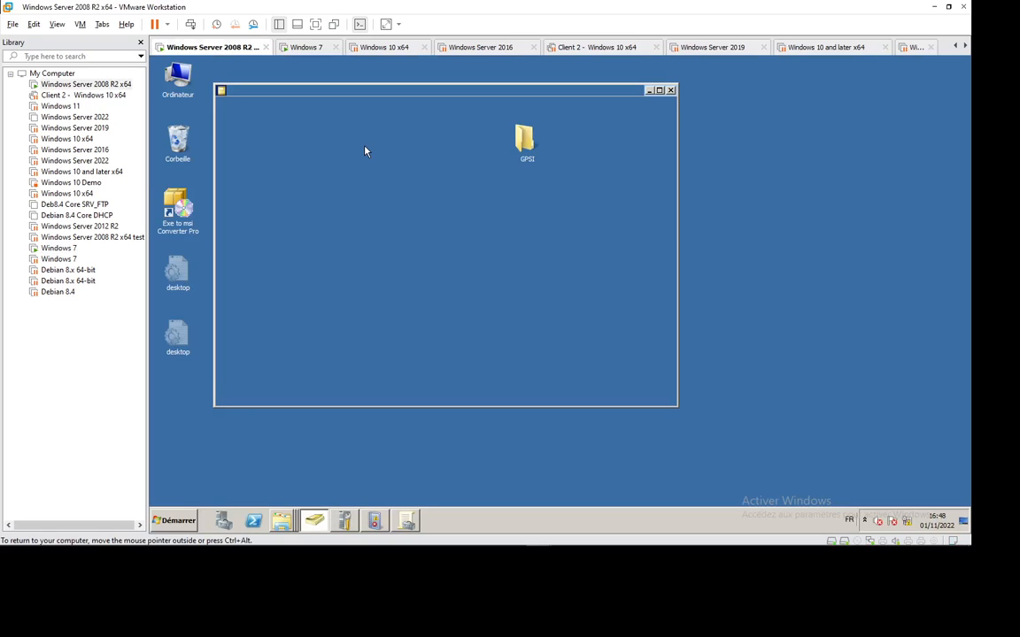
{"action": "left_click", "coordinate": [359, 220]}
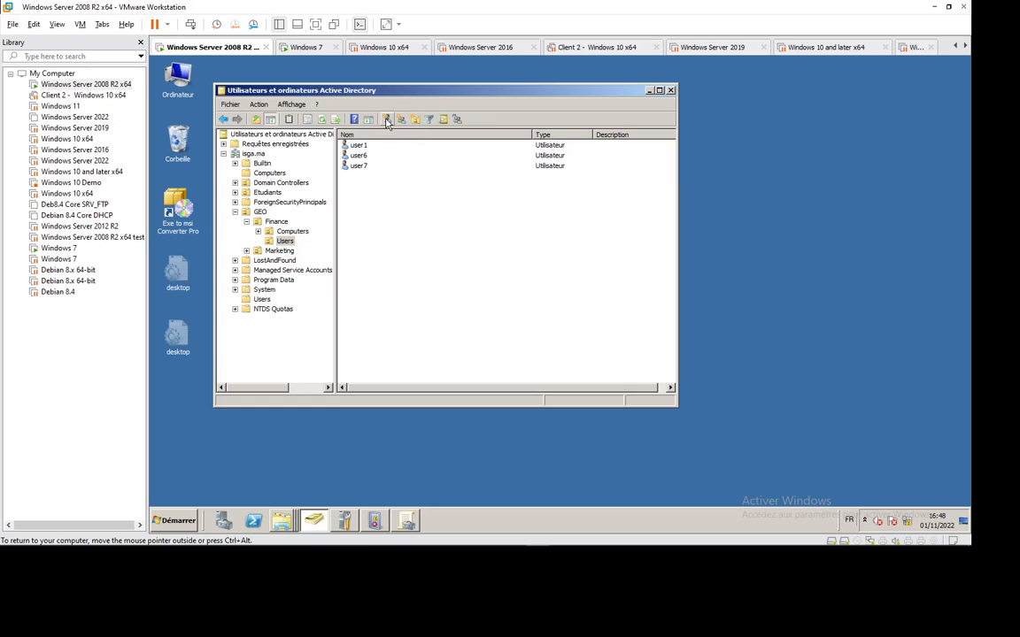
Begin a new user account, filling the name fields with user7.
{"action": "left_click", "coordinate": [387, 119]}
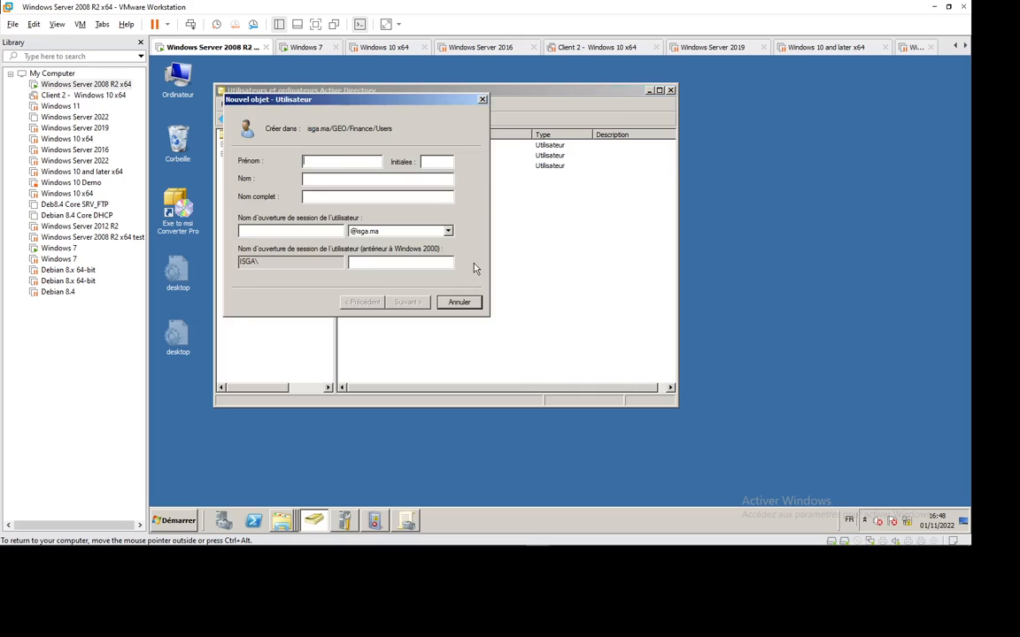
{"action": "type", "text": "user8"}
{"action": "key", "text": "Tab"}
{"action": "key", "text": "Tab"}
{"action": "type", "text": "user"}
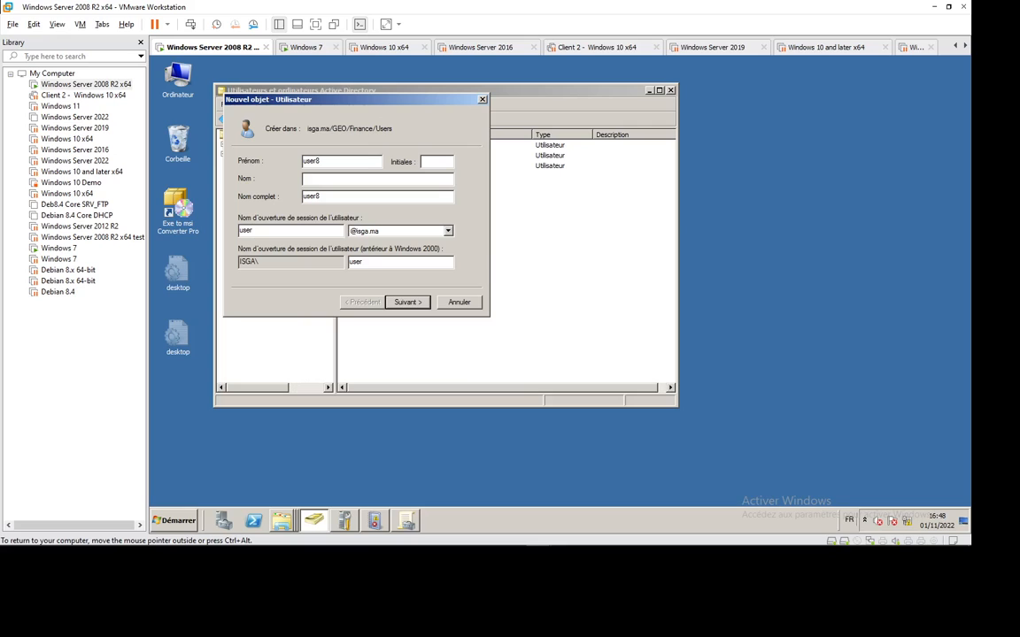
{"action": "key", "text": "BackSpace"}
{"action": "type", "text": "7"}
{"action": "type", "text": "user7"}
Cancel the new user and open the existing user7 account's properties.
{"action": "left_click", "coordinate": [459, 302]}
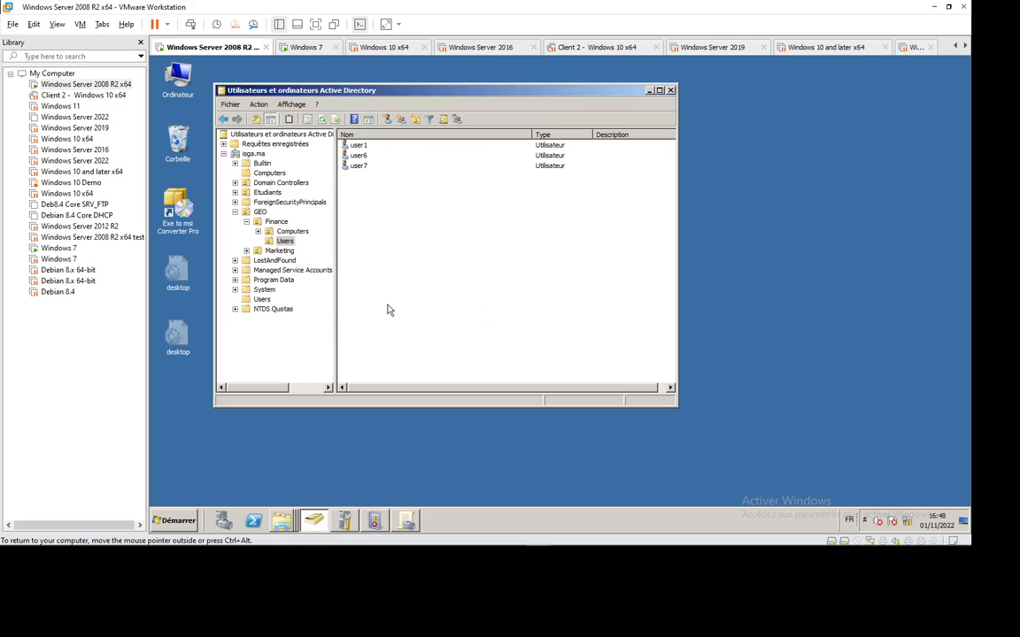
{"action": "left_click", "coordinate": [359, 167]}
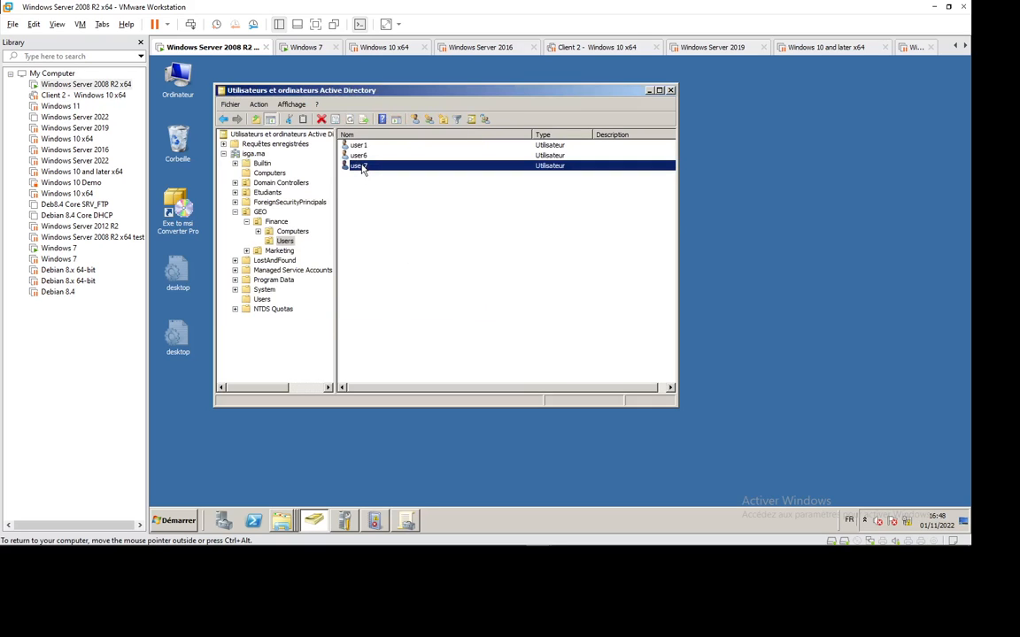
{"action": "double_click", "coordinate": [360, 166]}
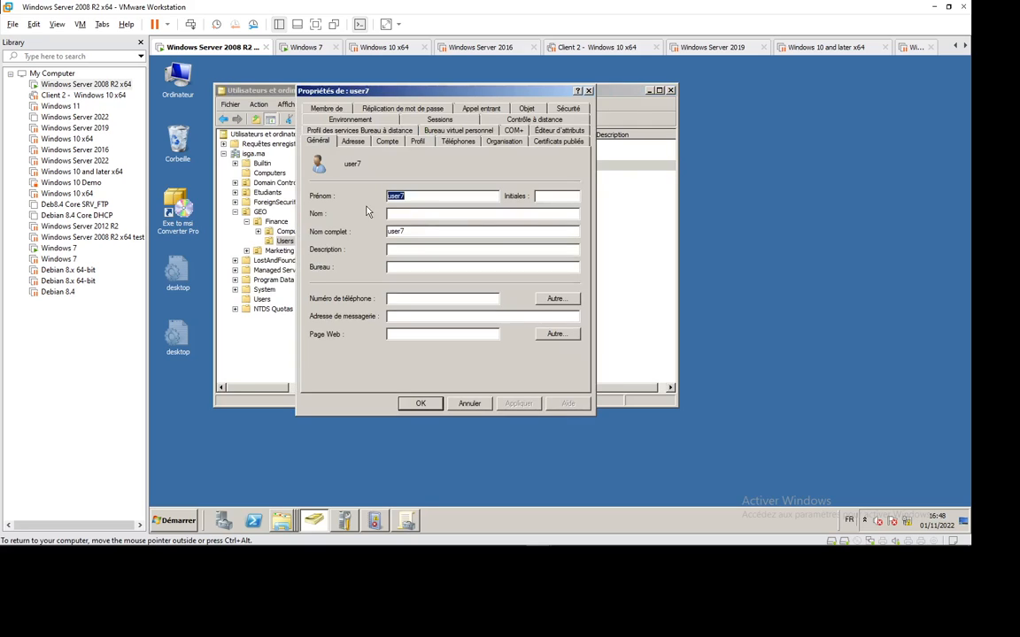
Change the Profil tab path to \\dc1\Profils\profil7 and apply it.
{"action": "left_click", "coordinate": [417, 141]}
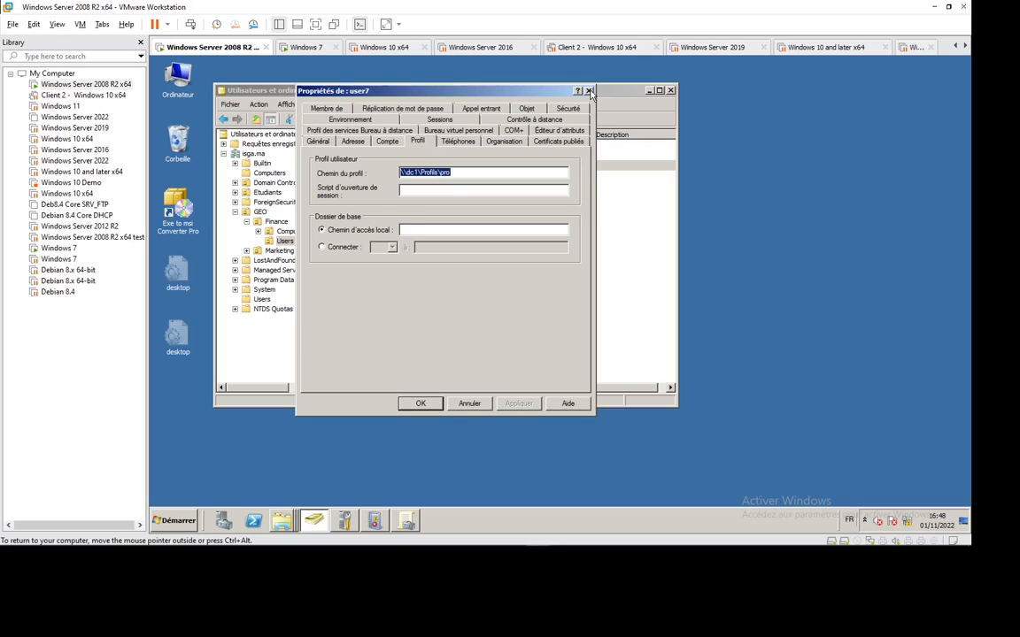
{"action": "left_click", "coordinate": [450, 173]}
{"action": "key", "text": "BackSpace"}
{"action": "key", "text": "BackSpace"}
{"action": "key", "text": "BackSpace"}
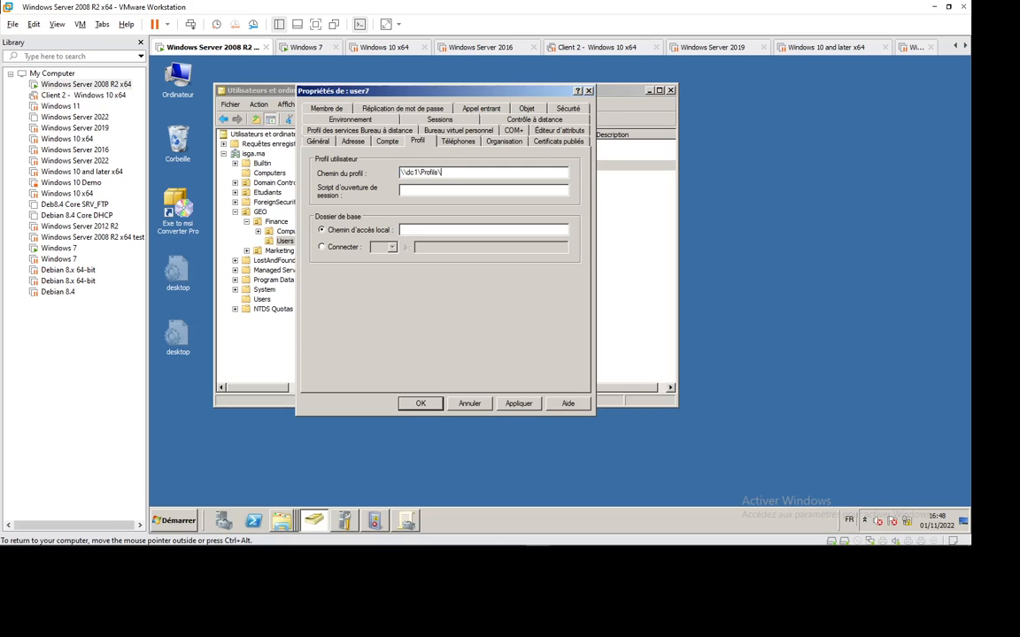
{"action": "type", "text": "profil7"}
{"action": "left_click", "coordinate": [519, 404]}
Save user7's properties, then on the Windows 7 VM close the Control Panel and Profils windows.
{"action": "left_click", "coordinate": [420, 403]}
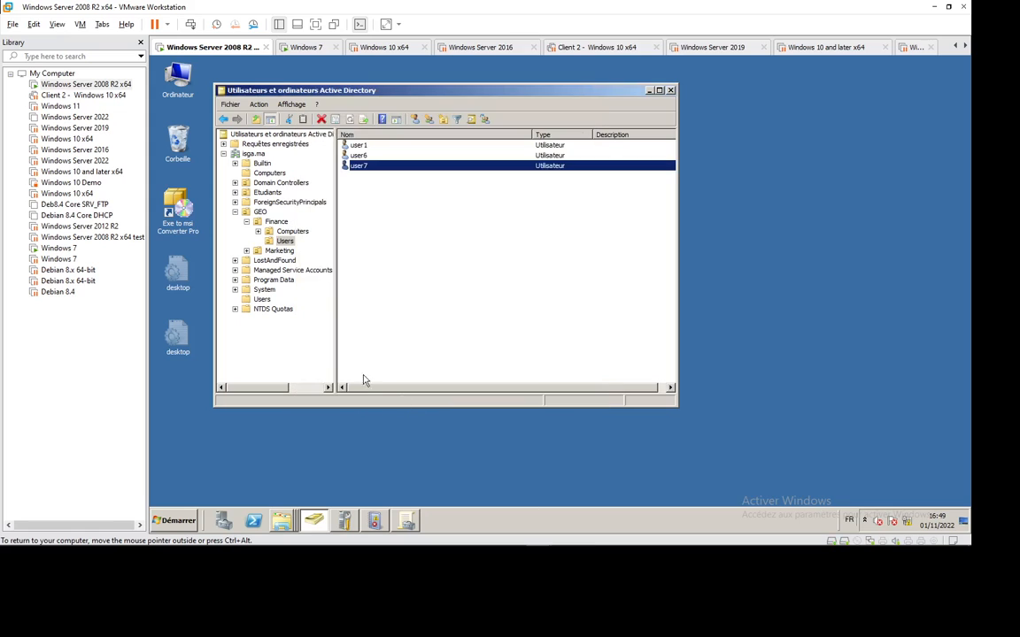
{"action": "left_click", "coordinate": [306, 47]}
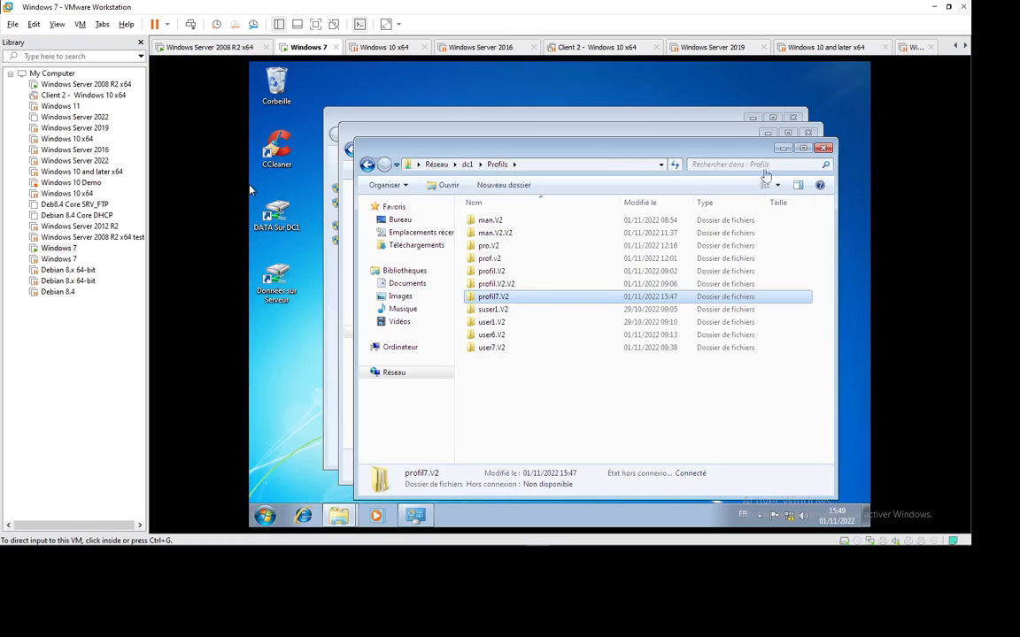
{"action": "left_click", "coordinate": [794, 118]}
{"action": "left_click", "coordinate": [823, 148]}
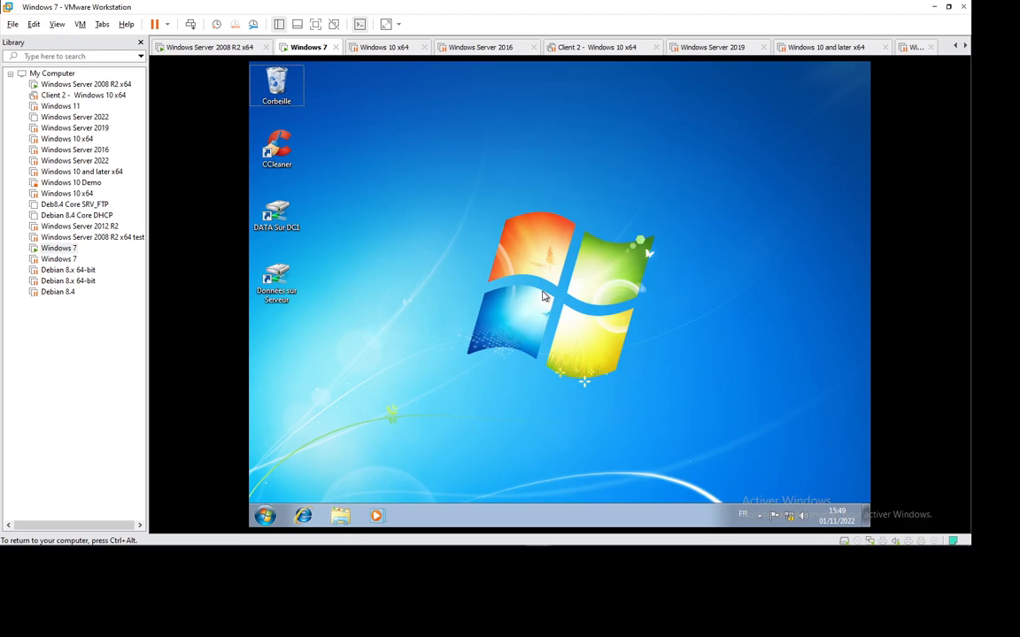
Log user7 off via Fermer la session and sign back in with the account password.
{"action": "key", "text": "super"}
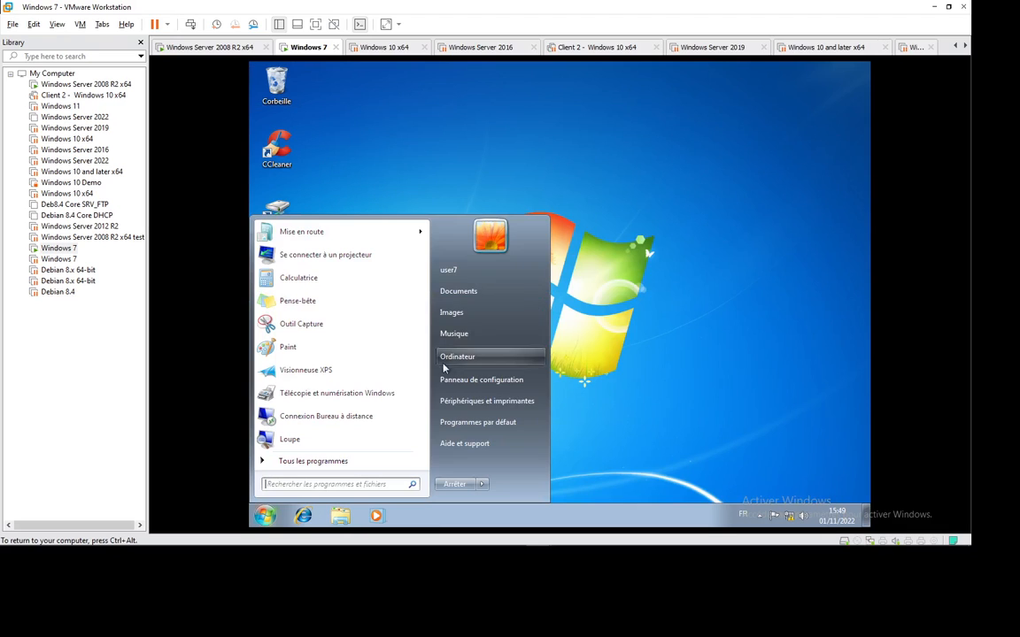
{"action": "left_click", "coordinate": [483, 485]}
{"action": "left_click", "coordinate": [542, 430]}
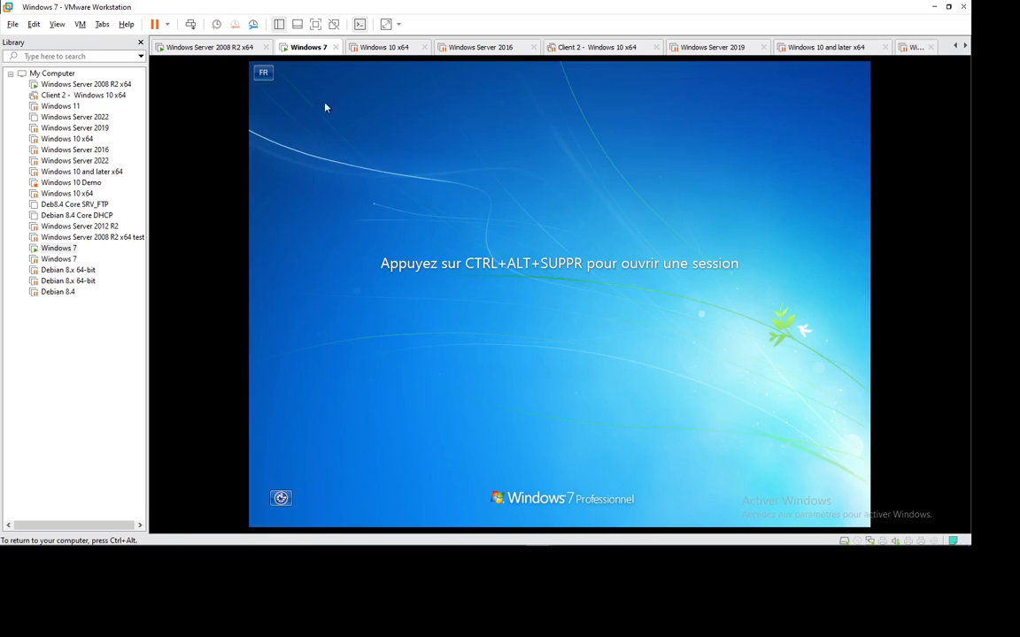
{"action": "left_click", "coordinate": [190, 23]}
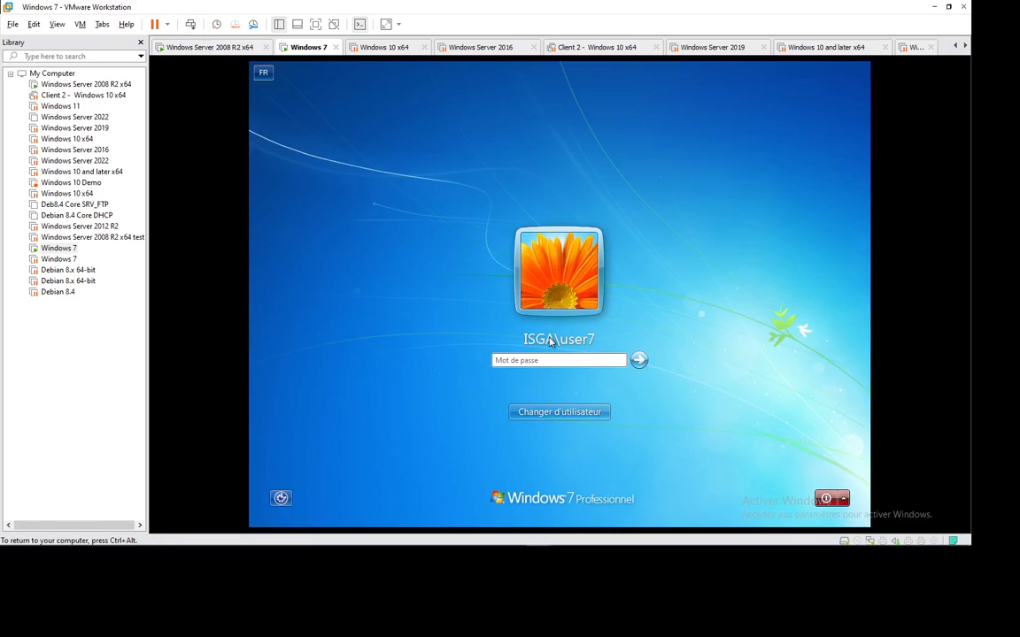
{"action": "type", "text": "********"}
{"action": "key", "text": "Return"}
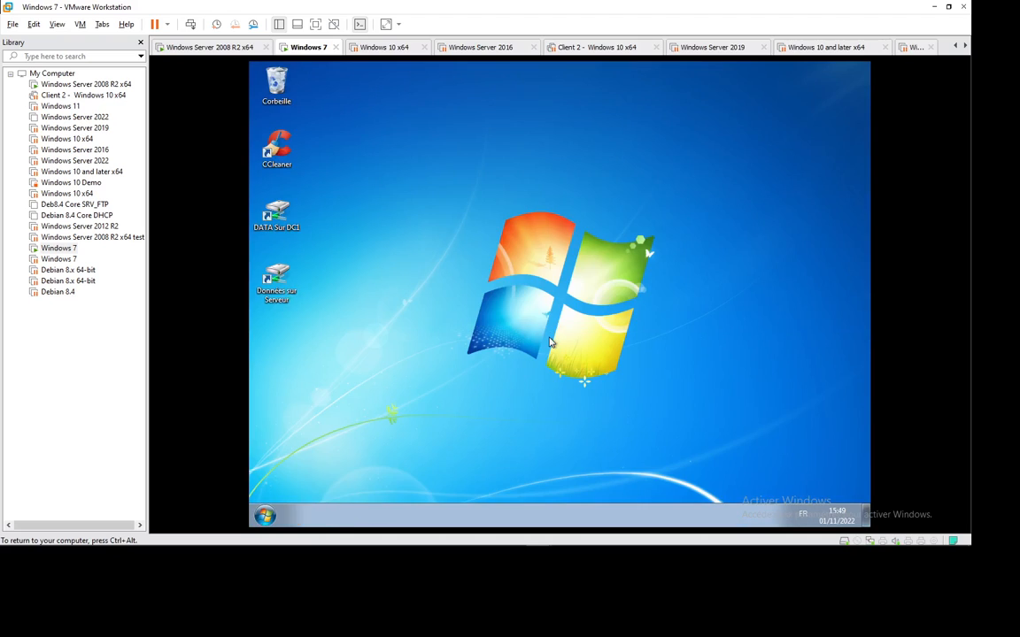
Apply the Paysages theme from the desktop's Personnaliser window.
{"action": "right_click", "coordinate": [479, 214]}
{"action": "left_click", "coordinate": [511, 249]}
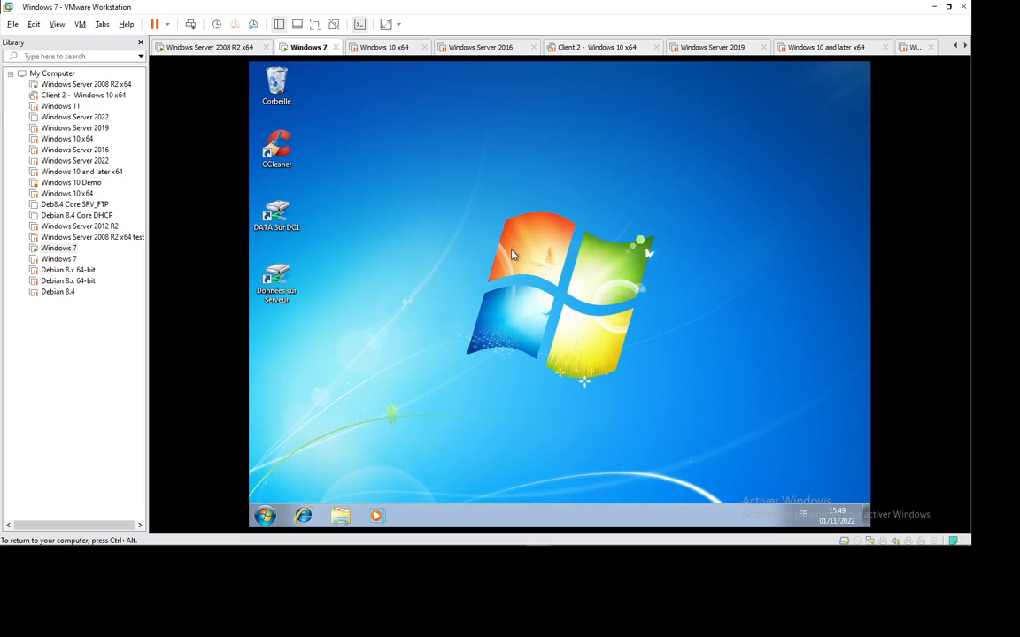
{"action": "right_click", "coordinate": [448, 169]}
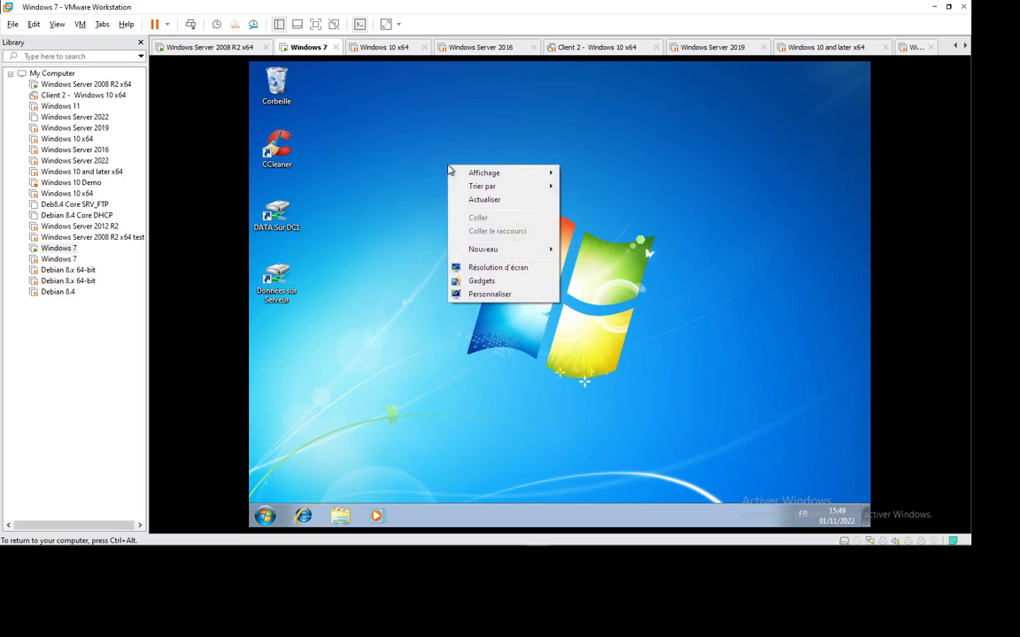
{"action": "left_click", "coordinate": [400, 179]}
{"action": "right_click", "coordinate": [465, 217]}
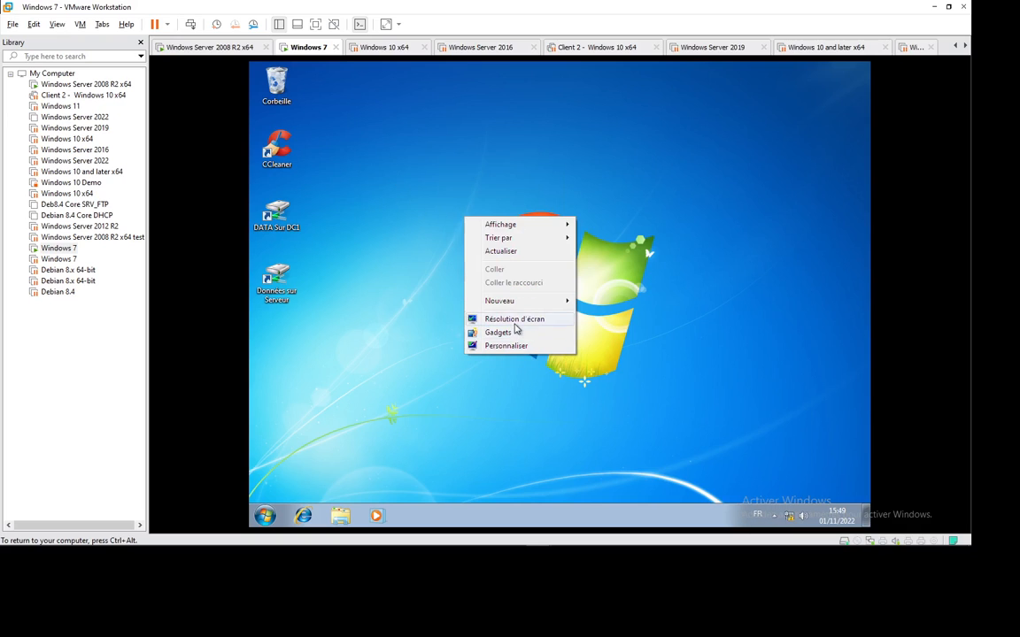
{"action": "left_click", "coordinate": [514, 346]}
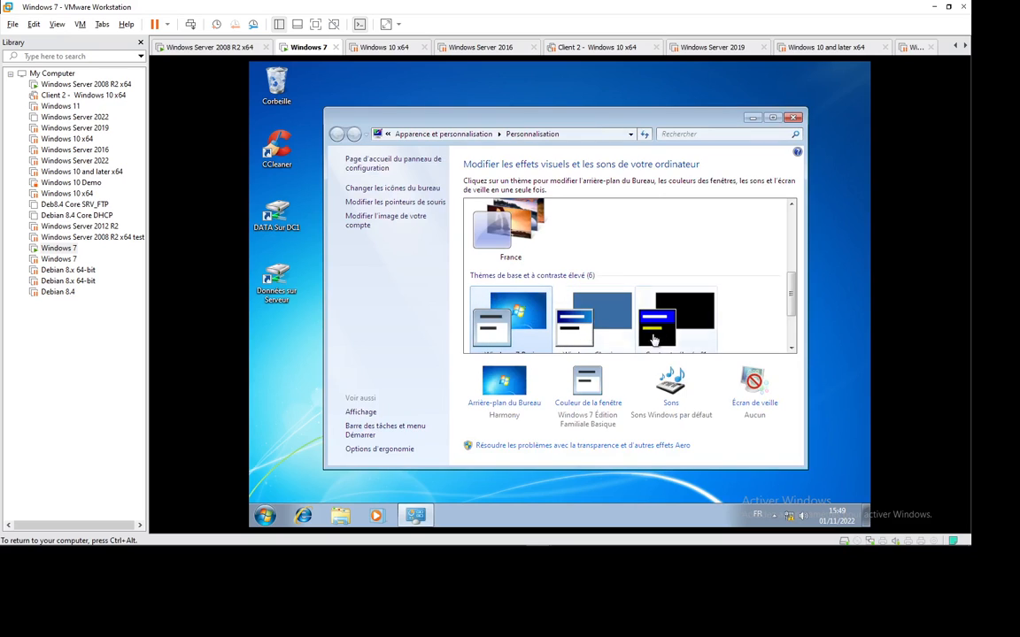
{"action": "scroll", "coordinate": [597, 305], "scroll_direction": "down", "scroll_amount": 2}
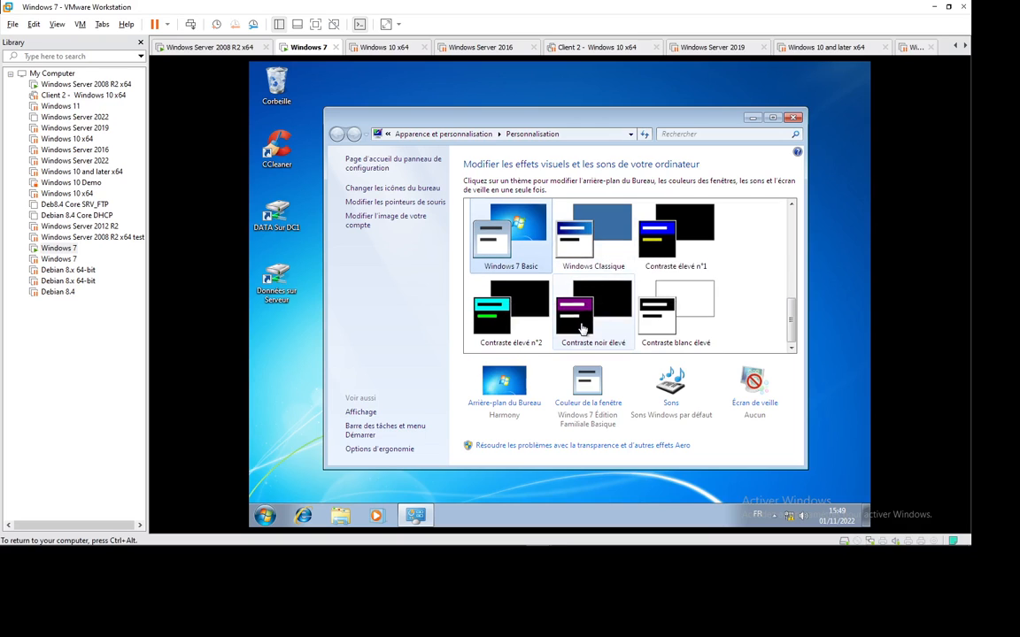
{"action": "scroll", "coordinate": [597, 290], "scroll_direction": "up", "scroll_amount": 1}
{"action": "scroll", "coordinate": [597, 290], "scroll_direction": "up", "scroll_amount": 3}
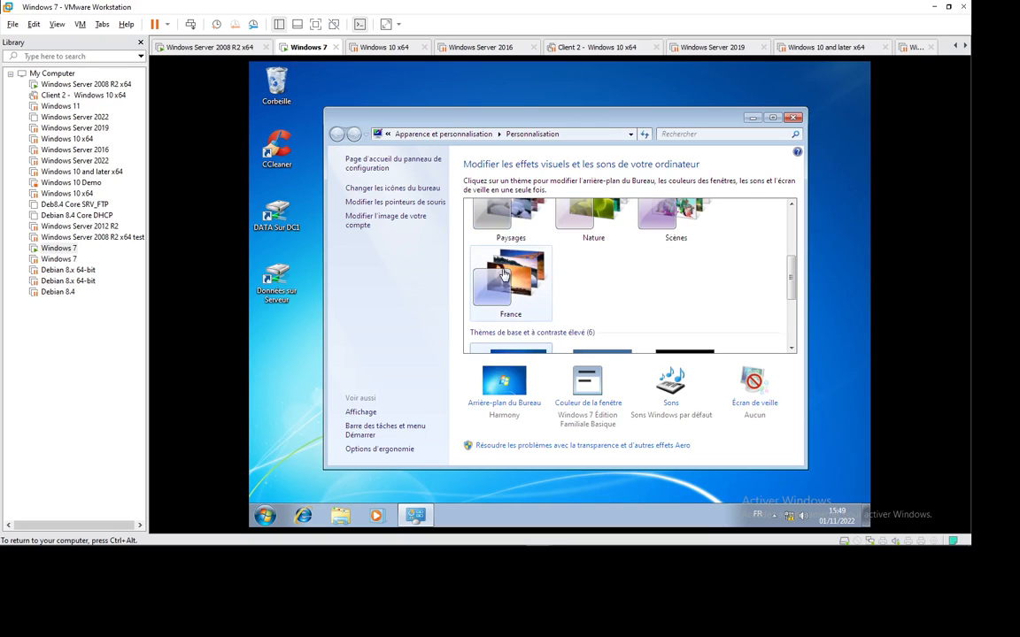
{"action": "left_click", "coordinate": [510, 239]}
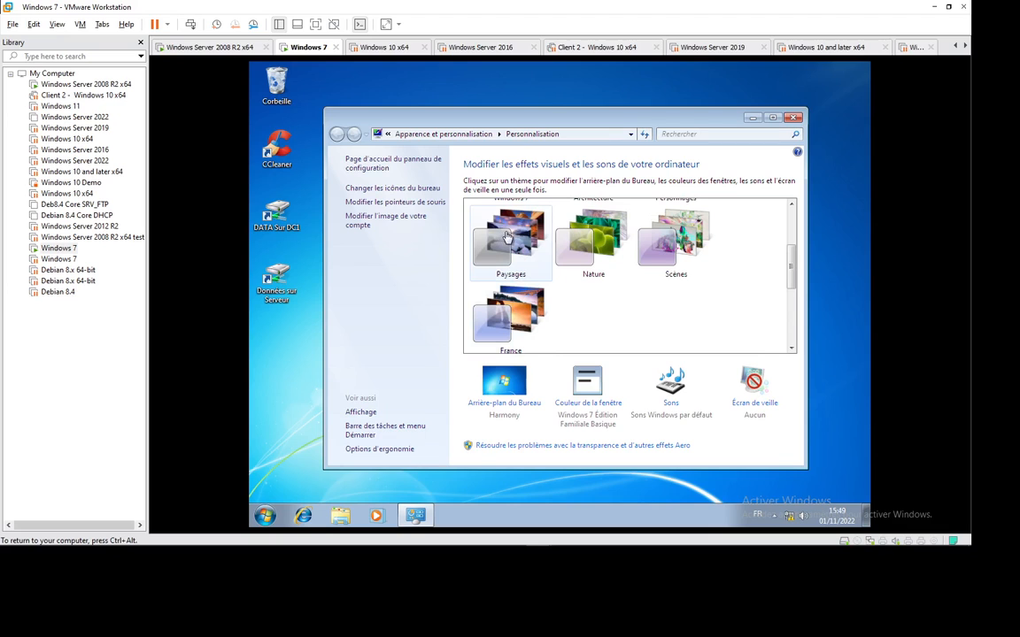
{"action": "left_click", "coordinate": [793, 118]}
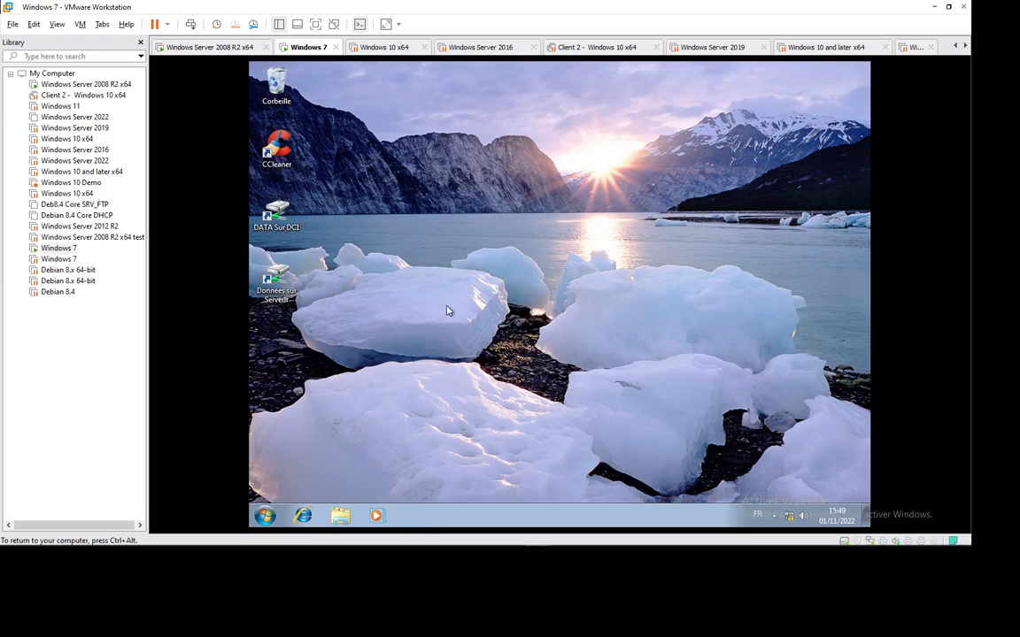
Log user7 off through Start > Fermer la session.
{"action": "key", "text": "super"}
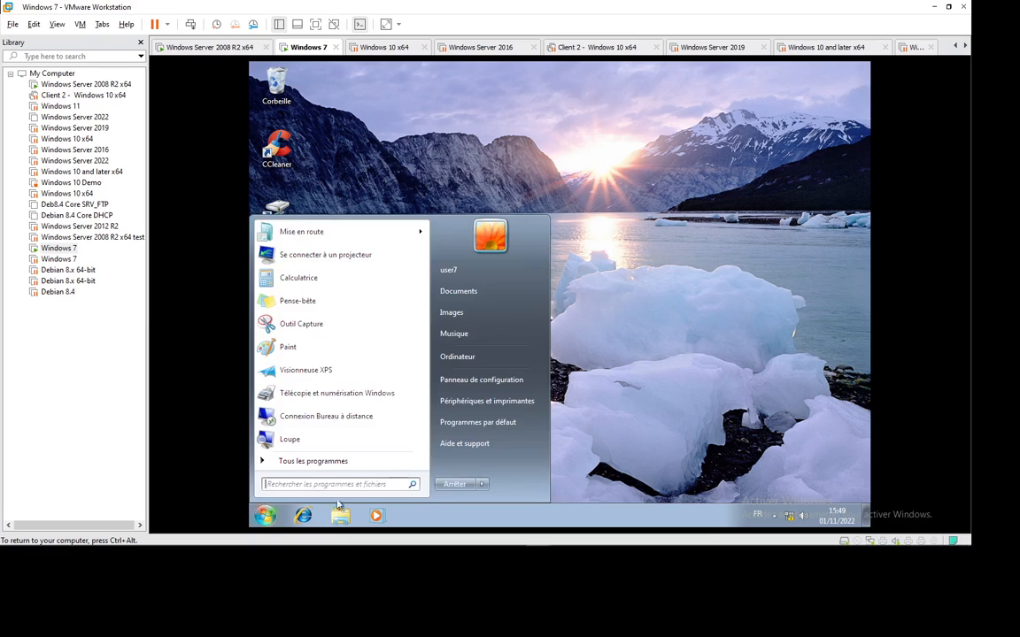
{"action": "left_click", "coordinate": [483, 485]}
{"action": "left_click", "coordinate": [531, 428]}
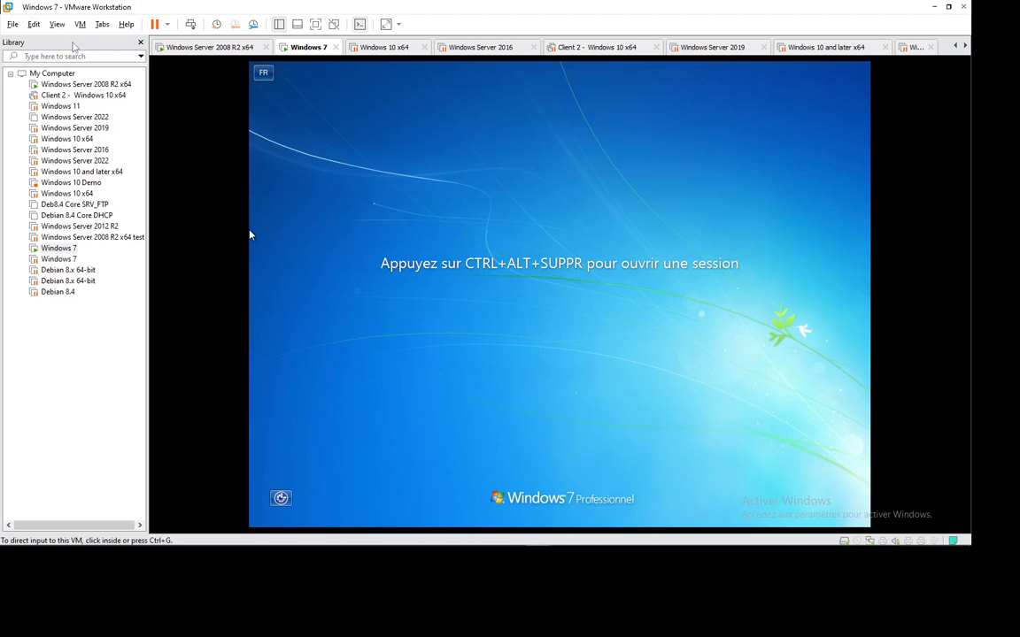
Log on as user7, create a desktop folder named Test, then switch to the Server 2008 R2 VM.
{"action": "left_click", "coordinate": [188, 25]}
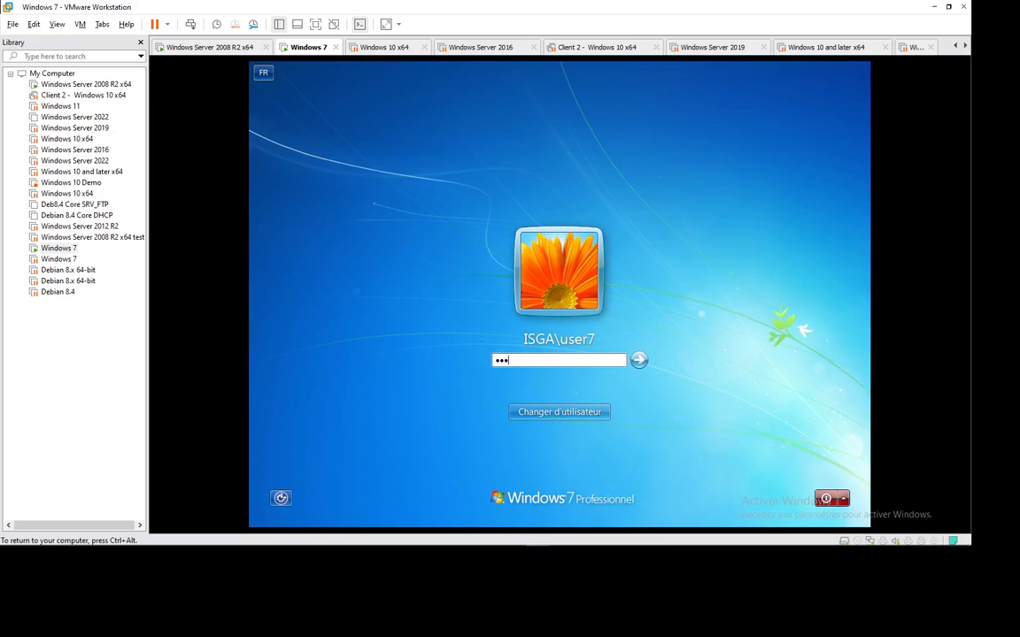
{"action": "key", "text": "Return"}
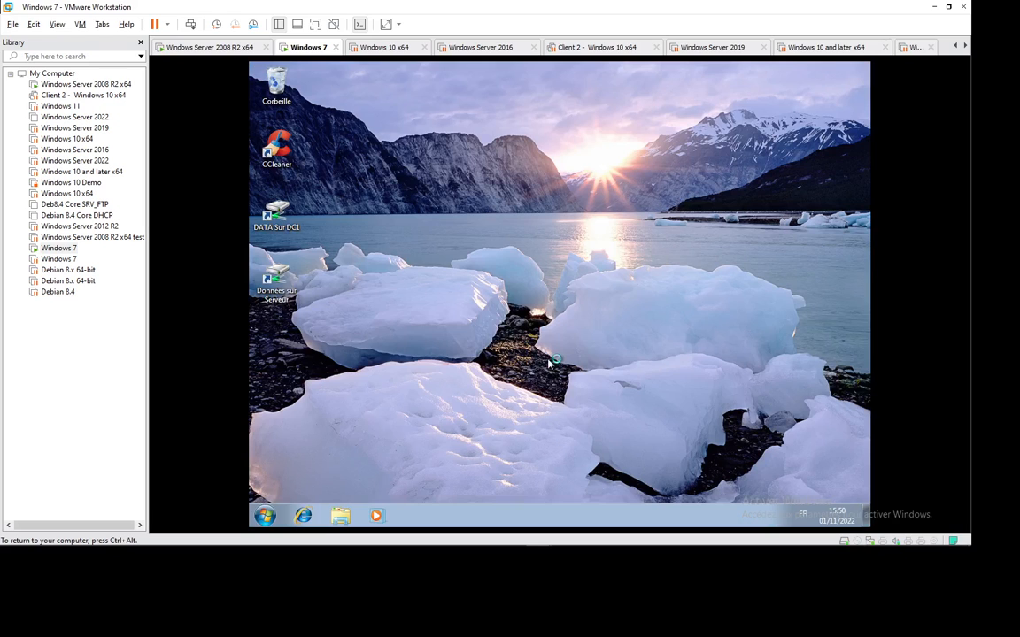
{"action": "right_click", "coordinate": [485, 220]}
{"action": "mouse_move", "coordinate": [565, 303]}
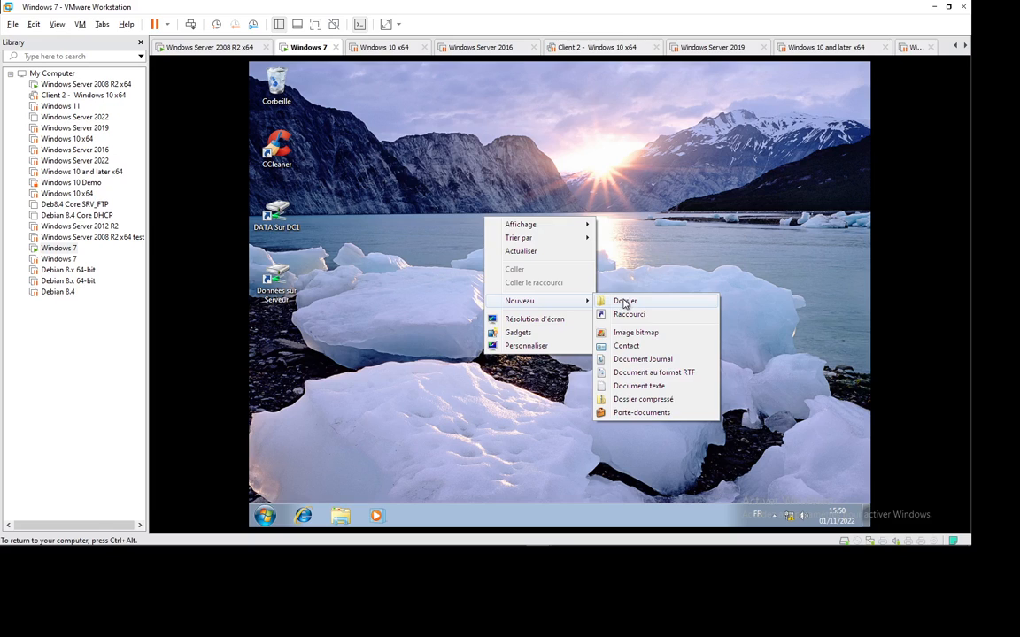
{"action": "left_click", "coordinate": [609, 300]}
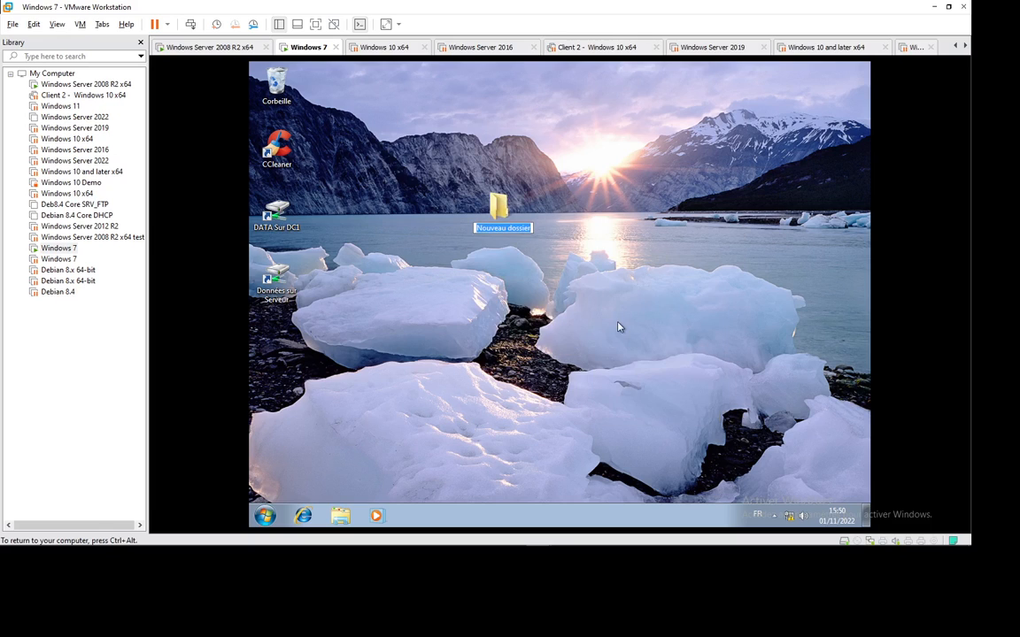
{"action": "type", "text": "Test"}
{"action": "key", "text": "Return"}
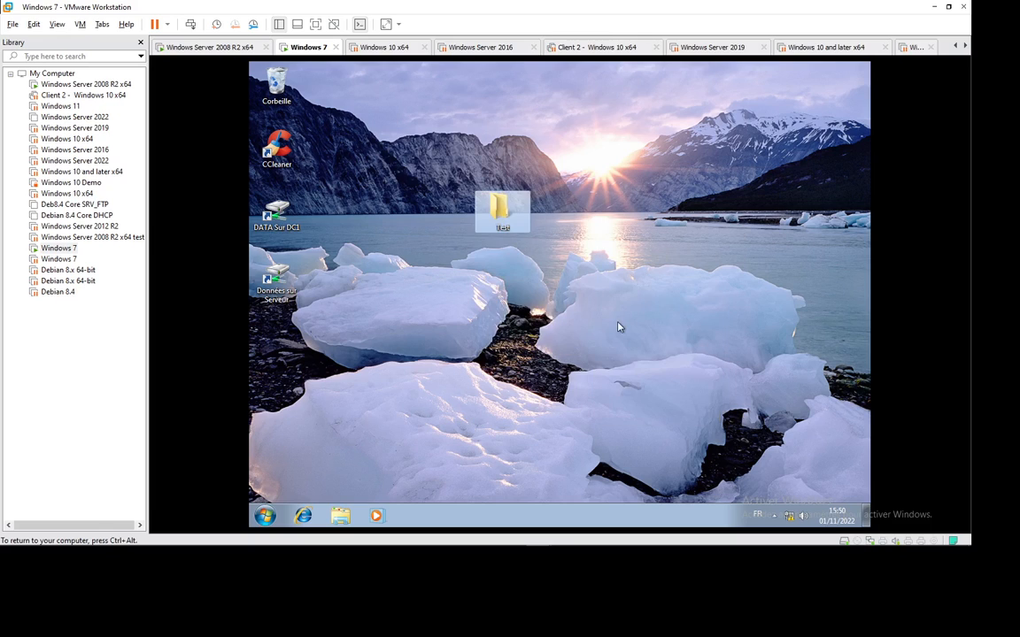
{"action": "key", "text": "ctrl+alt"}
{"action": "left_click", "coordinate": [209, 49]}
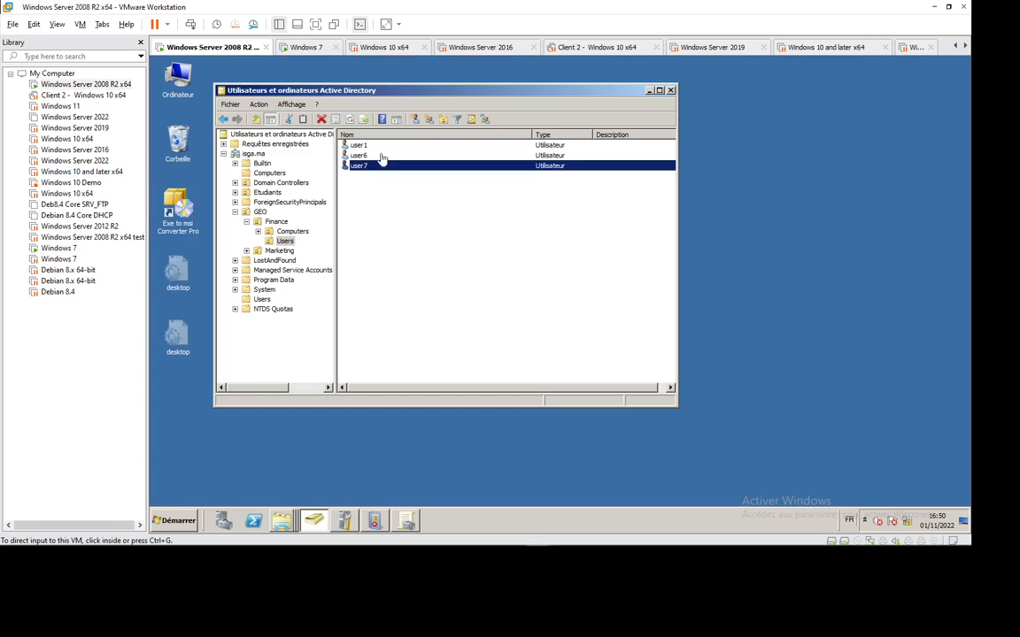
Bring up the server's Profils folder window, then log user7 off the Windows 7 machine.
{"action": "left_click", "coordinate": [281, 521]}
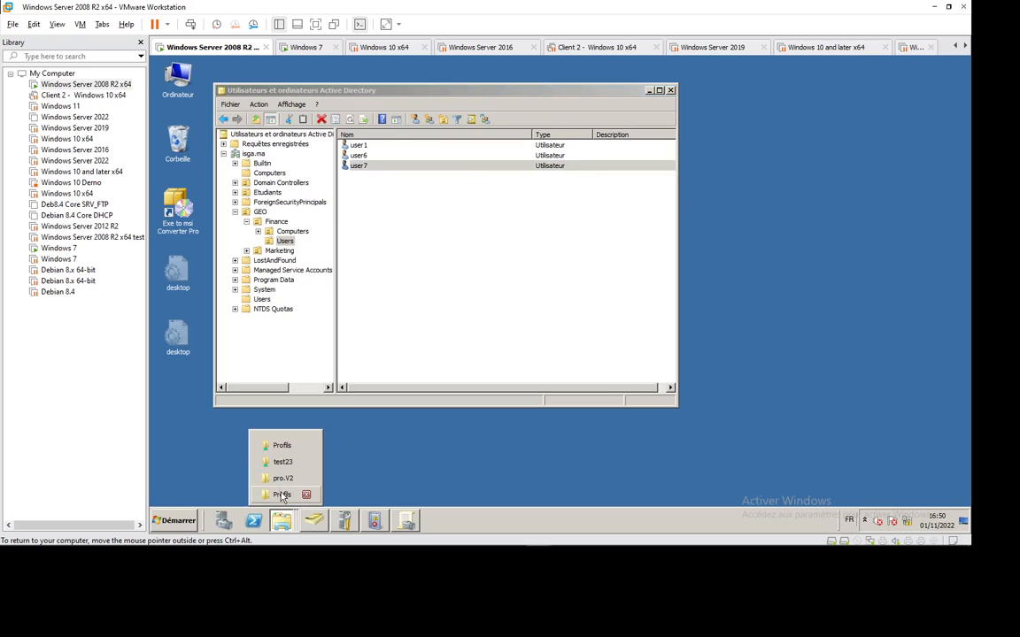
{"action": "left_click", "coordinate": [281, 494]}
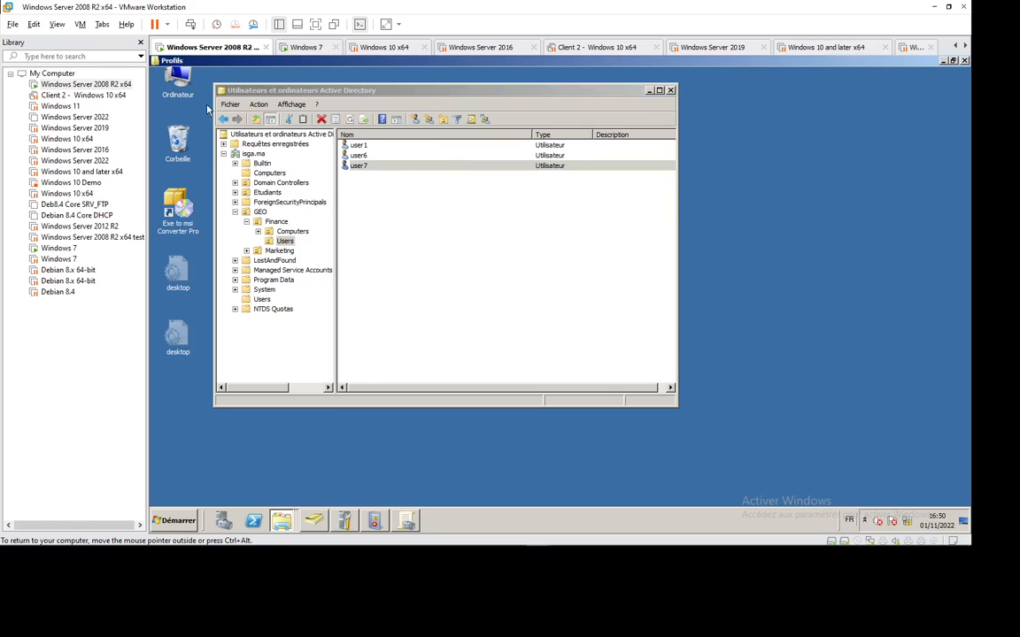
{"action": "left_click", "coordinate": [307, 48]}
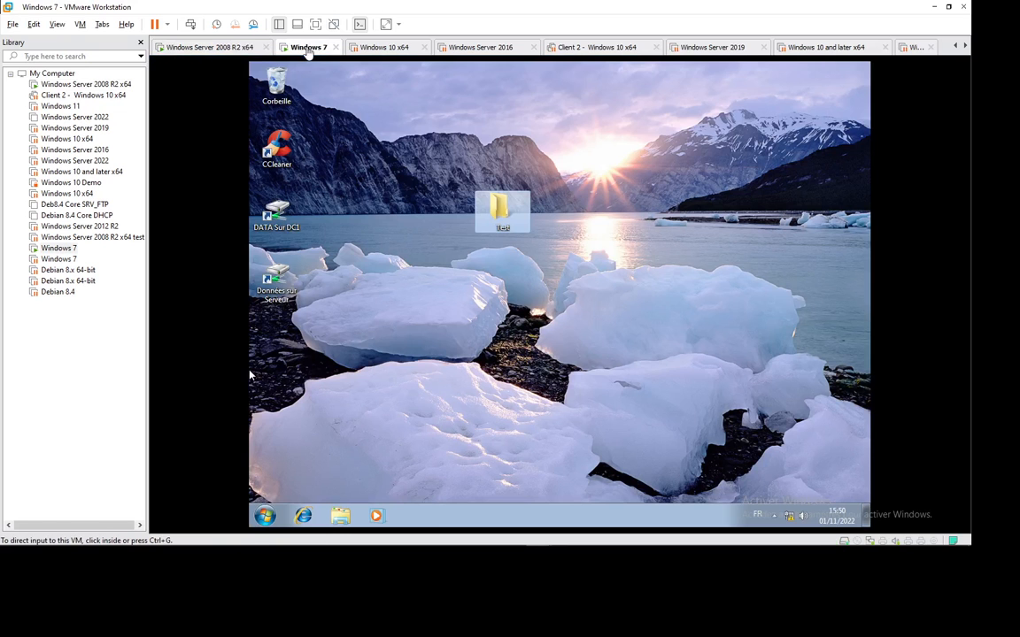
{"action": "left_click", "coordinate": [266, 516]}
{"action": "left_click", "coordinate": [481, 484]}
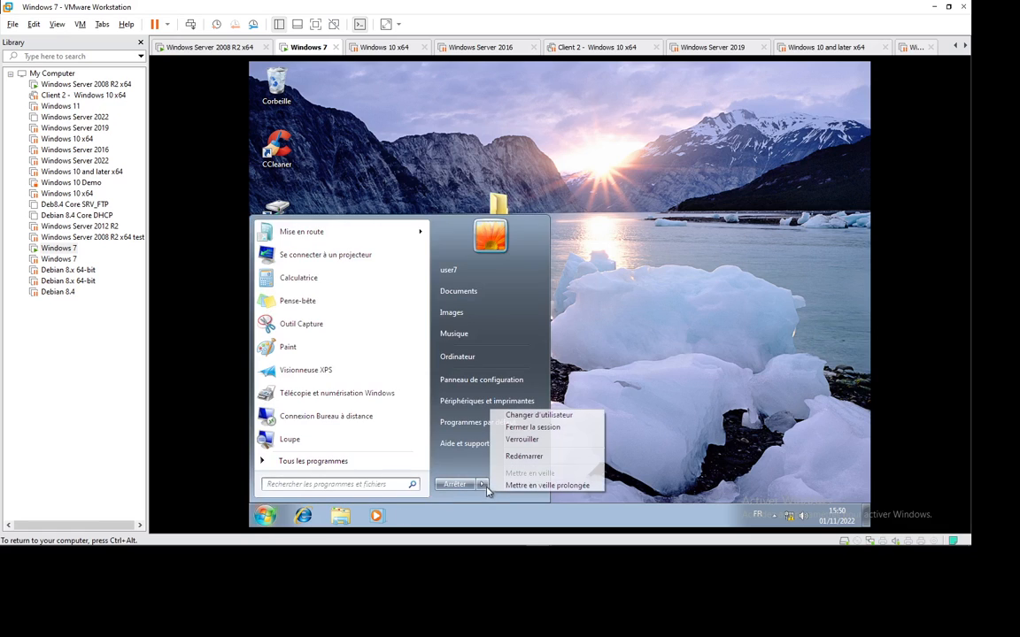
{"action": "left_click", "coordinate": [548, 428]}
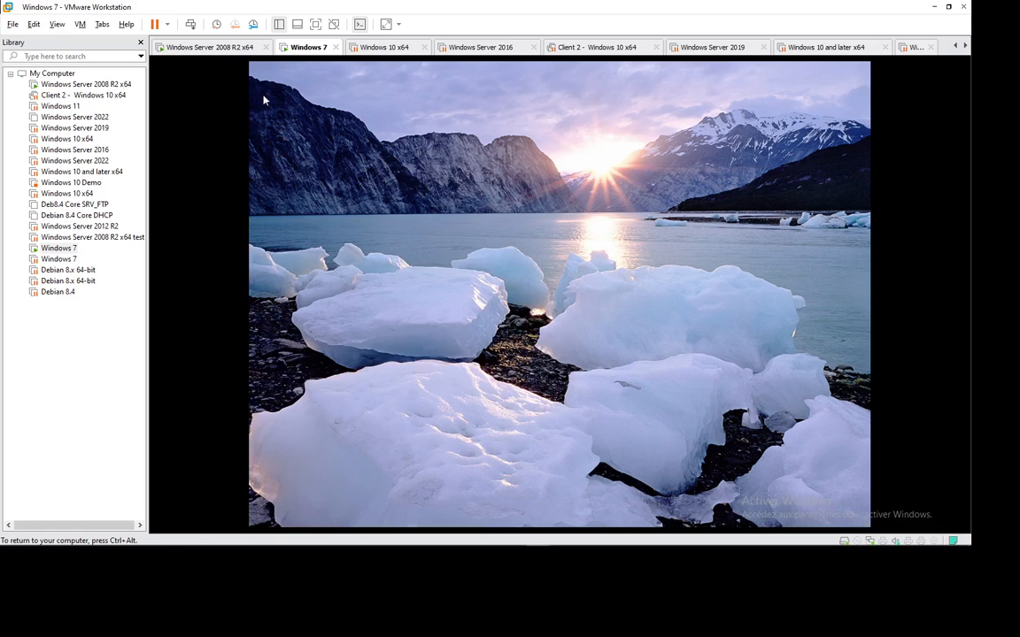
On the server, open profil7.V2 > Bureau and confirm the Test folder is there.
{"action": "left_click", "coordinate": [209, 47]}
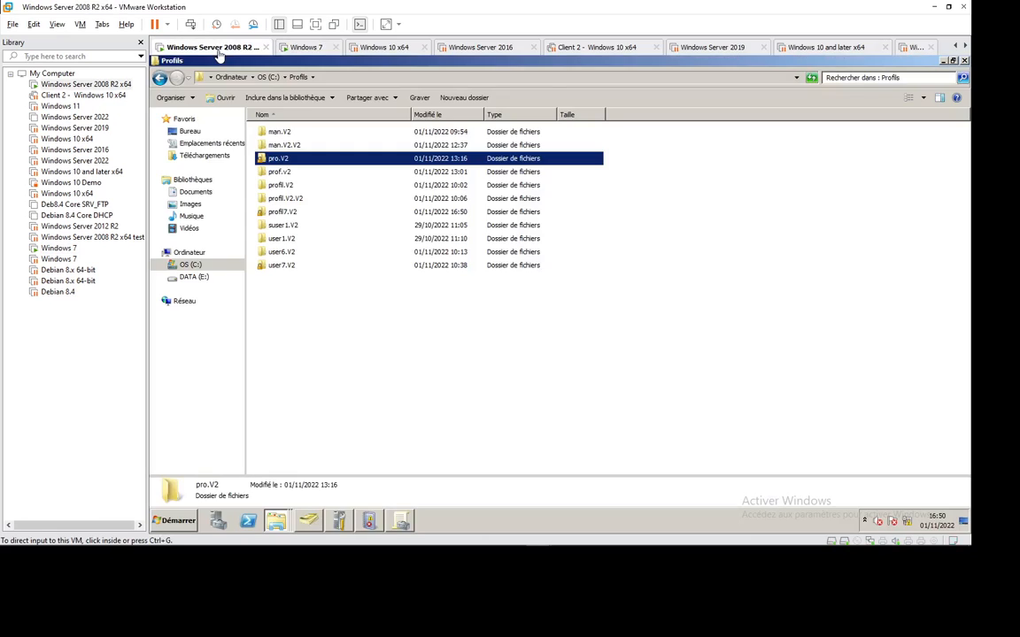
{"action": "left_click", "coordinate": [283, 213]}
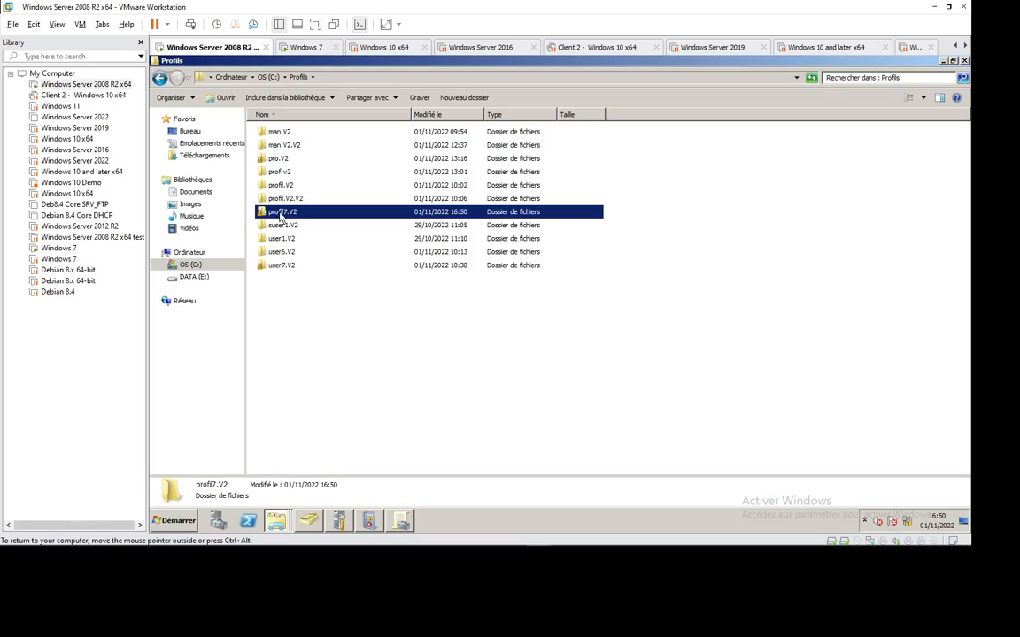
{"action": "double_click", "coordinate": [284, 216]}
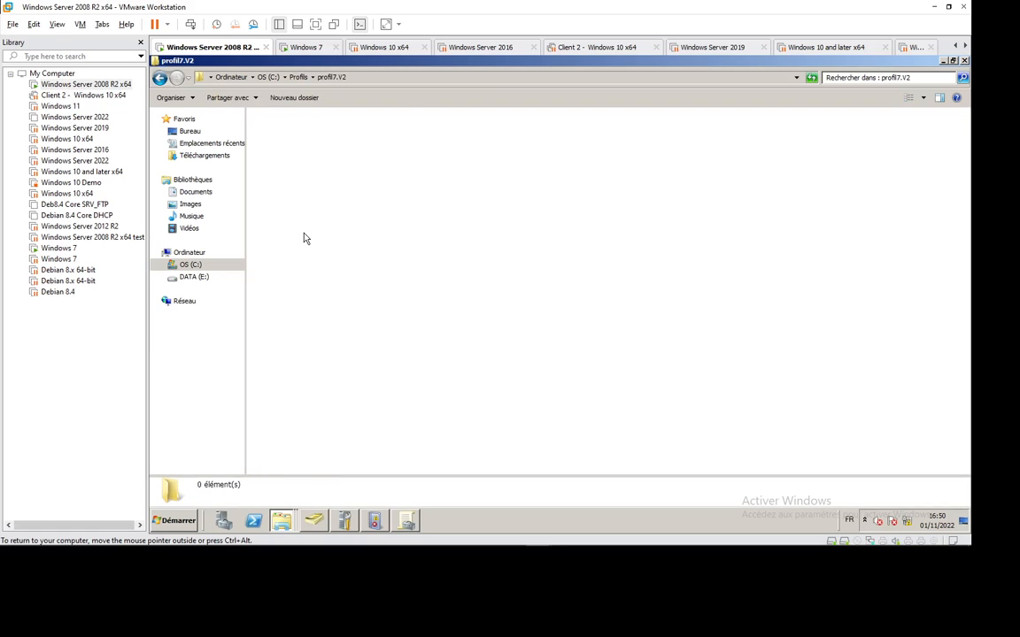
{"action": "double_click", "coordinate": [278, 145]}
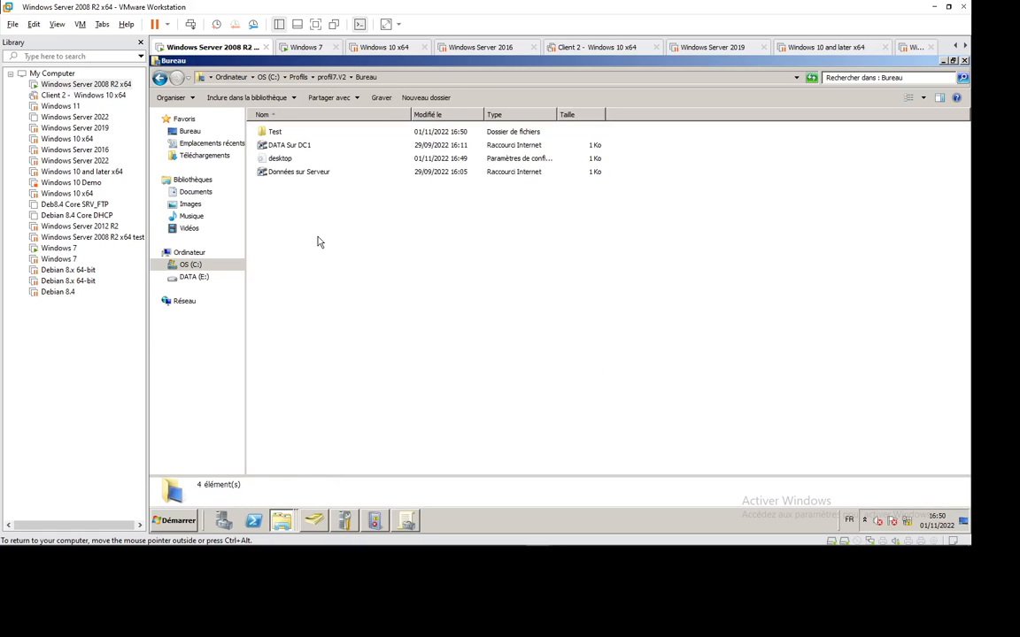
{"action": "left_click", "coordinate": [276, 133]}
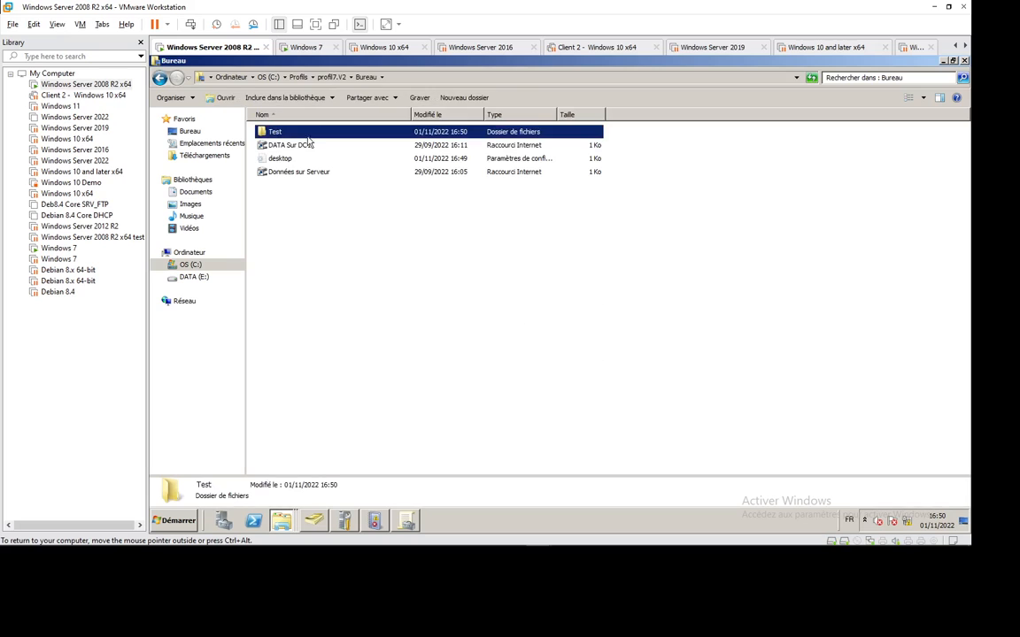
{"action": "left_click", "coordinate": [301, 47]}
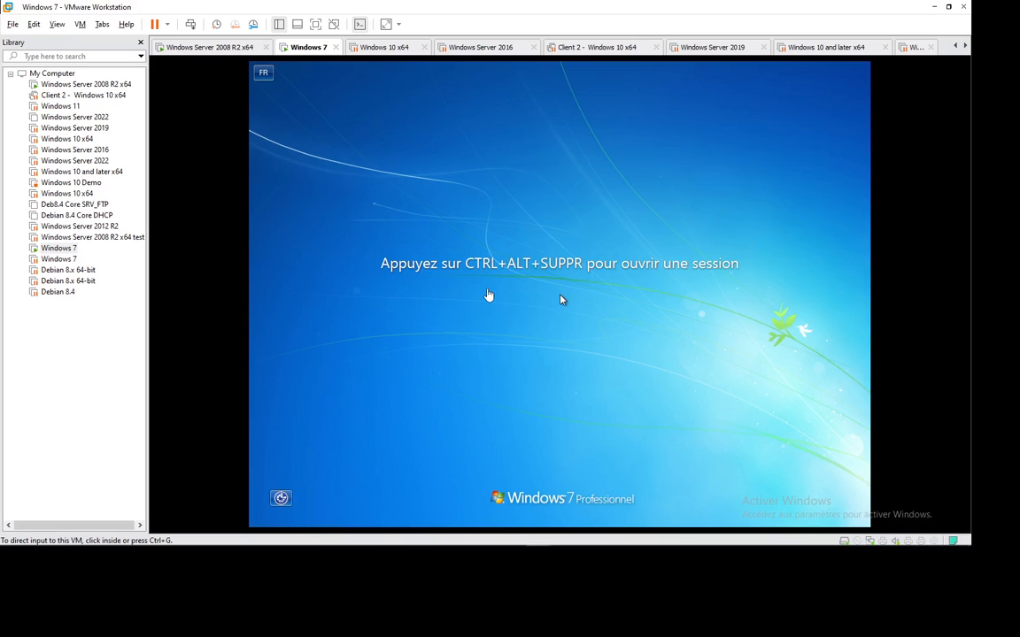
Sign user7 back in on Windows 7, re-entering the account password.
{"action": "left_click", "coordinate": [191, 25]}
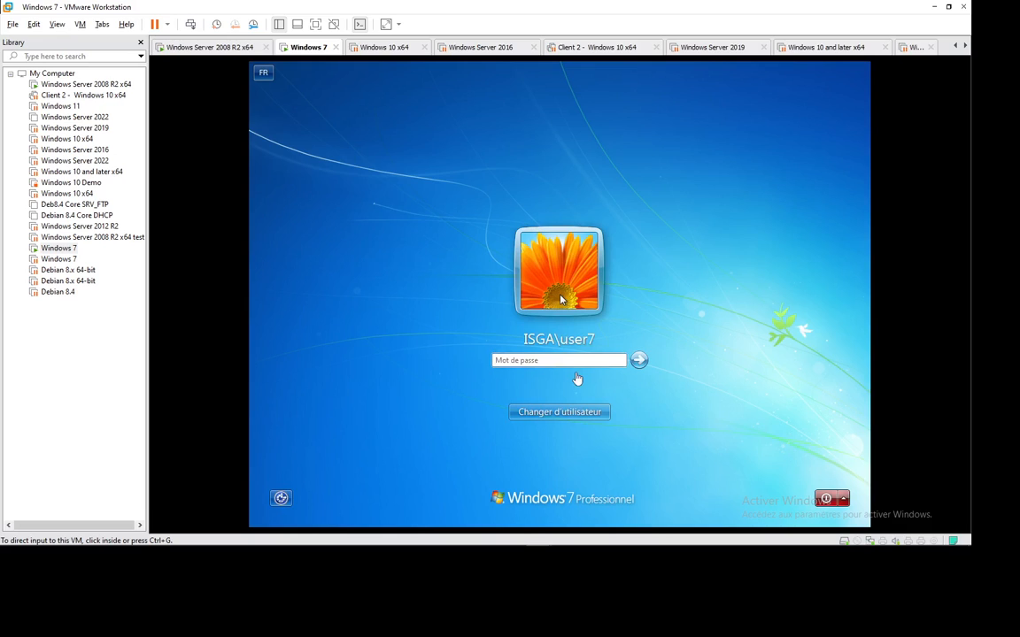
{"action": "left_click", "coordinate": [516, 360]}
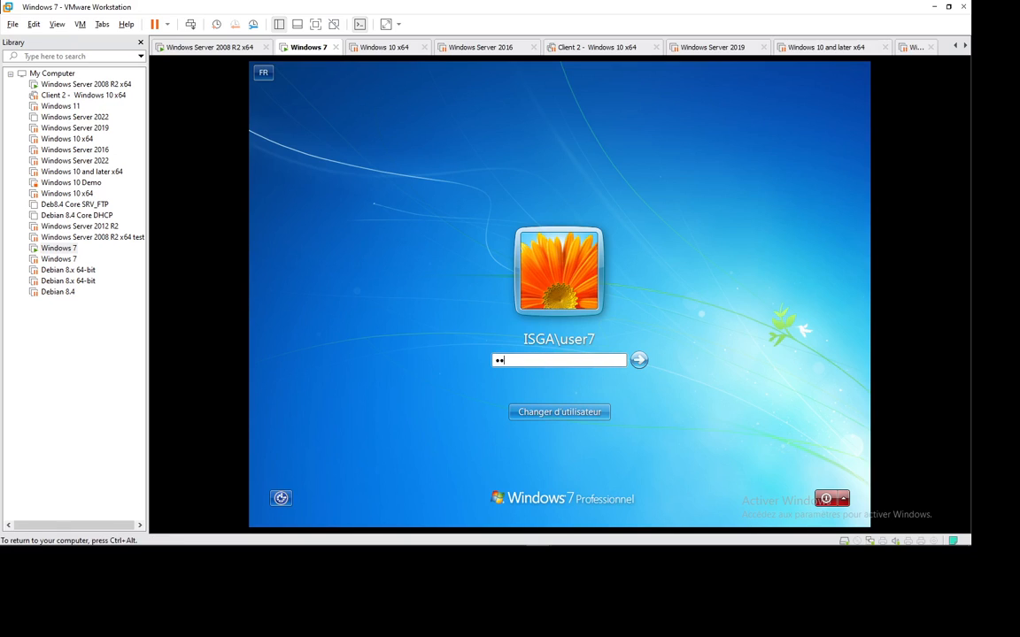
{"action": "key", "text": "BackSpace"}
{"action": "key", "text": "BackSpace"}
{"action": "type", "text": "***"}
{"action": "key", "text": "Return"}
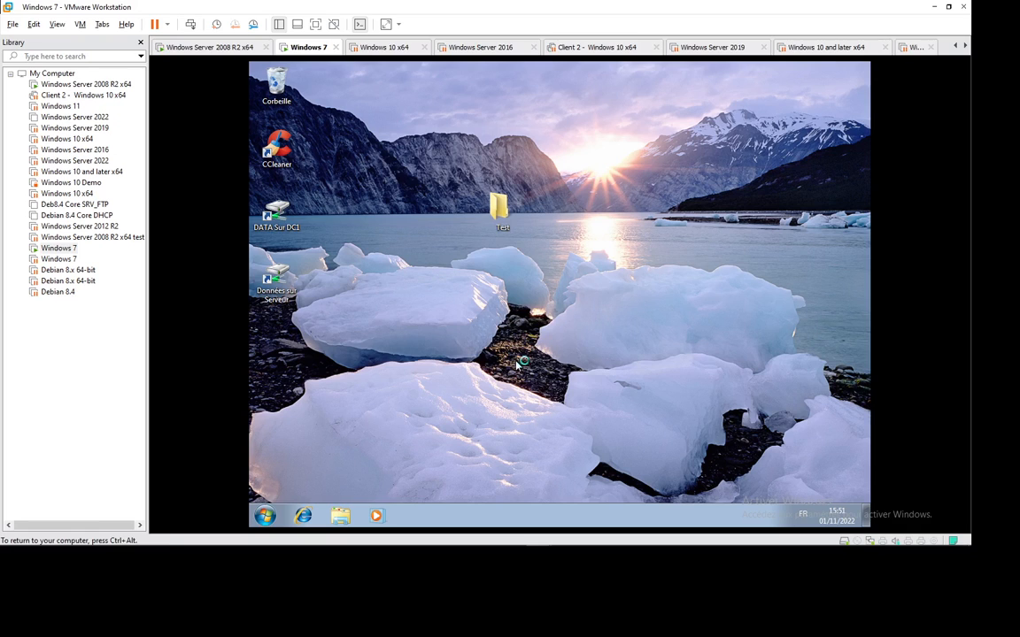
On the server, go up to profil7.V2 and select the ntuser.dat file.
{"action": "left_click", "coordinate": [202, 47]}
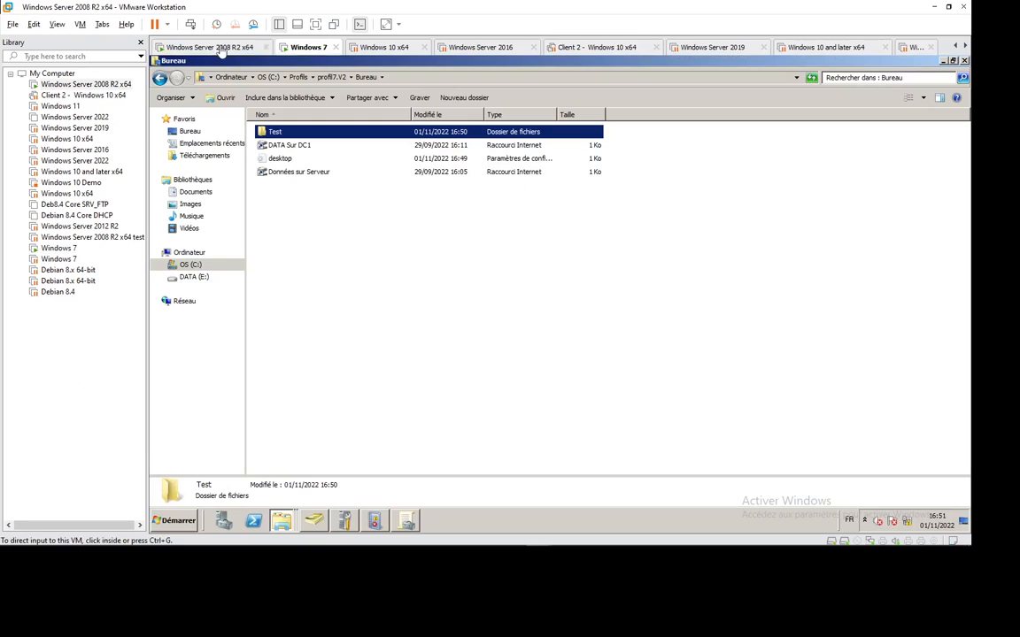
{"action": "left_click", "coordinate": [332, 77]}
{"action": "left_click", "coordinate": [319, 415]}
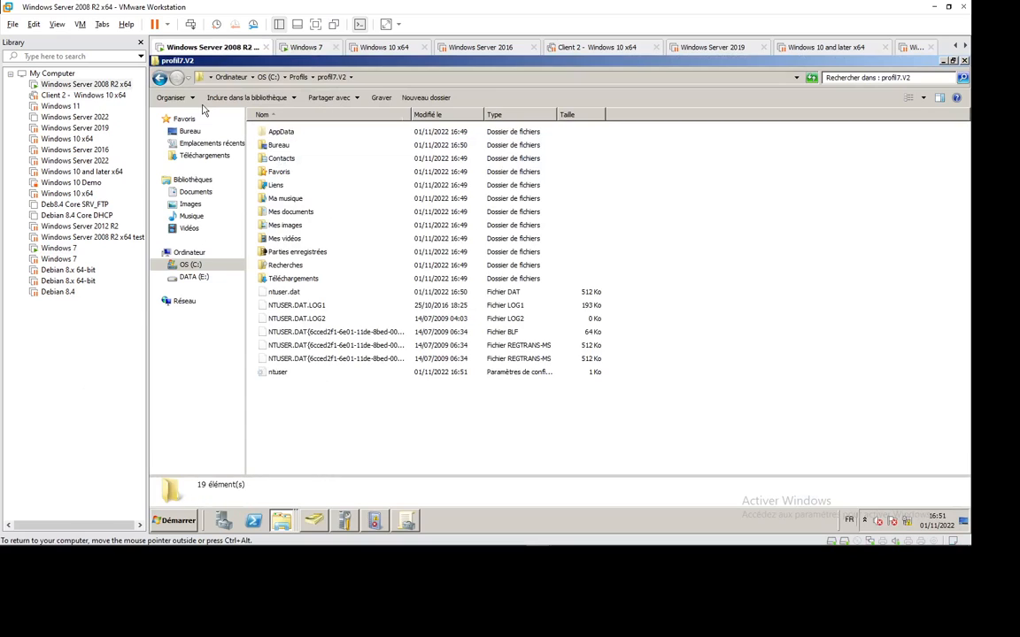
{"action": "left_click", "coordinate": [285, 294]}
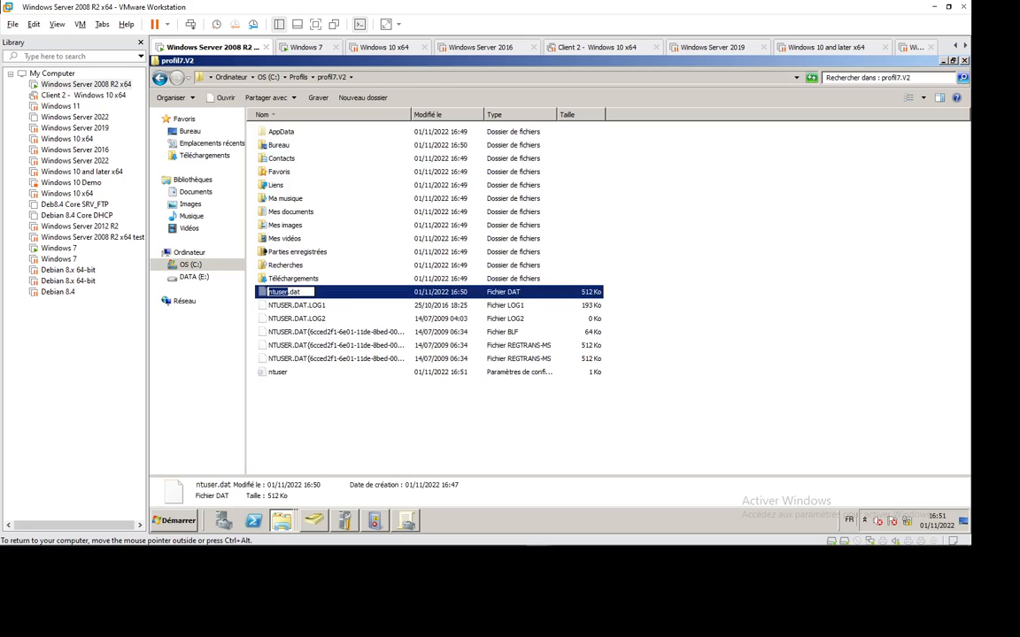
Drag the Test folder up and to the left on user7's Windows 7 desktop.
{"action": "key", "text": "F2"}
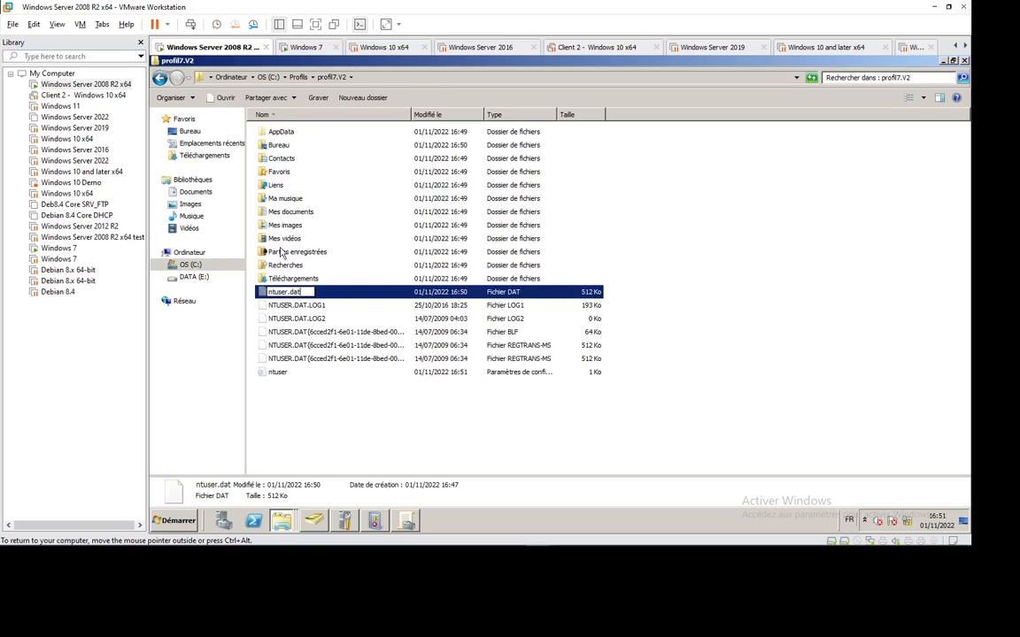
{"action": "left_click", "coordinate": [307, 48]}
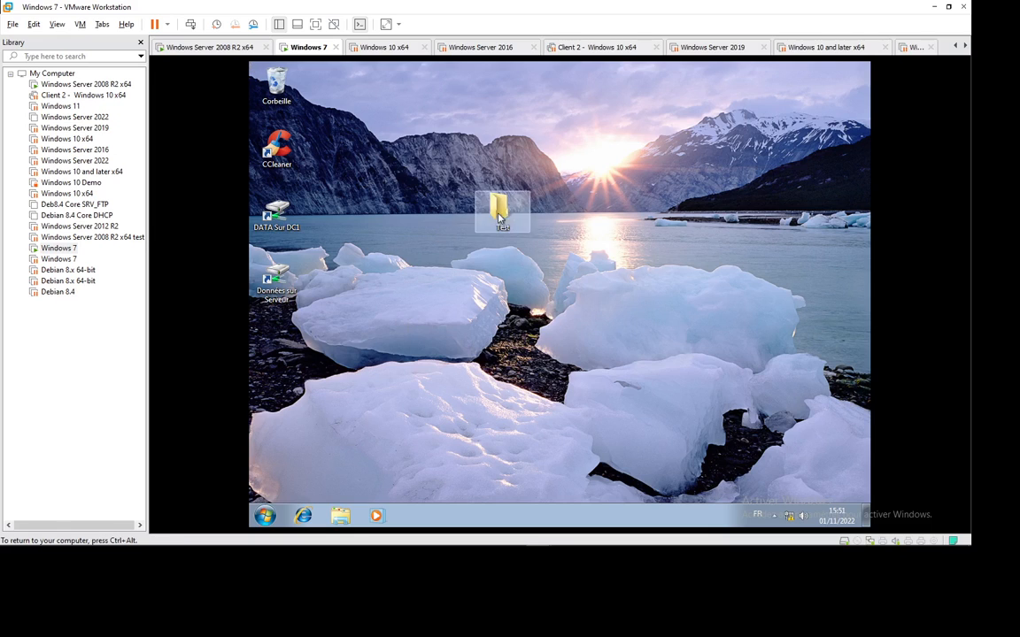
{"action": "left_click", "coordinate": [468, 136]}
{"action": "left_click_drag", "start_coordinate": [499, 209], "coordinate": [447, 152]}
{"action": "left_click", "coordinate": [476, 231]}
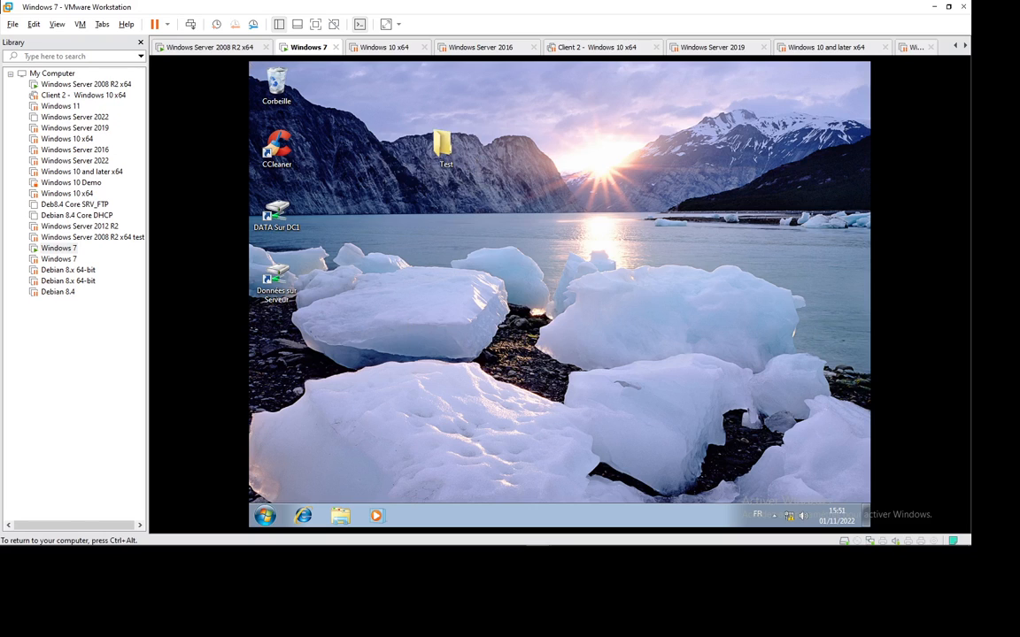
{"action": "key", "text": "ctrl+alt"}
Rename ntuser.dat to ntuser.man in profil7.V2, accepting both confirmation prompts.
{"action": "left_click", "coordinate": [232, 50]}
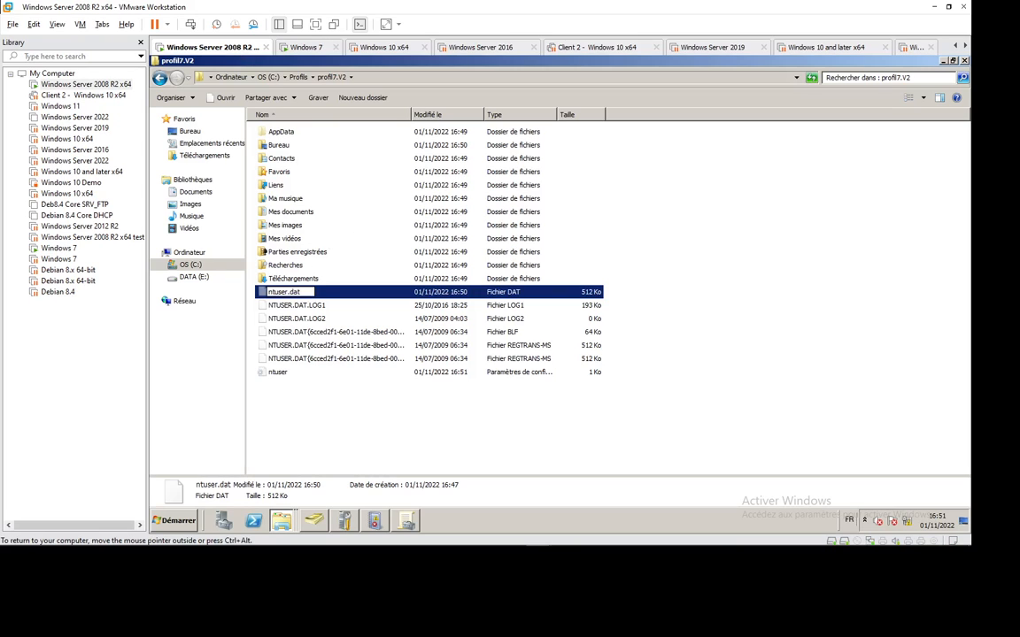
{"action": "type", "text": "ntuser.man"}
{"action": "key", "text": "Return"}
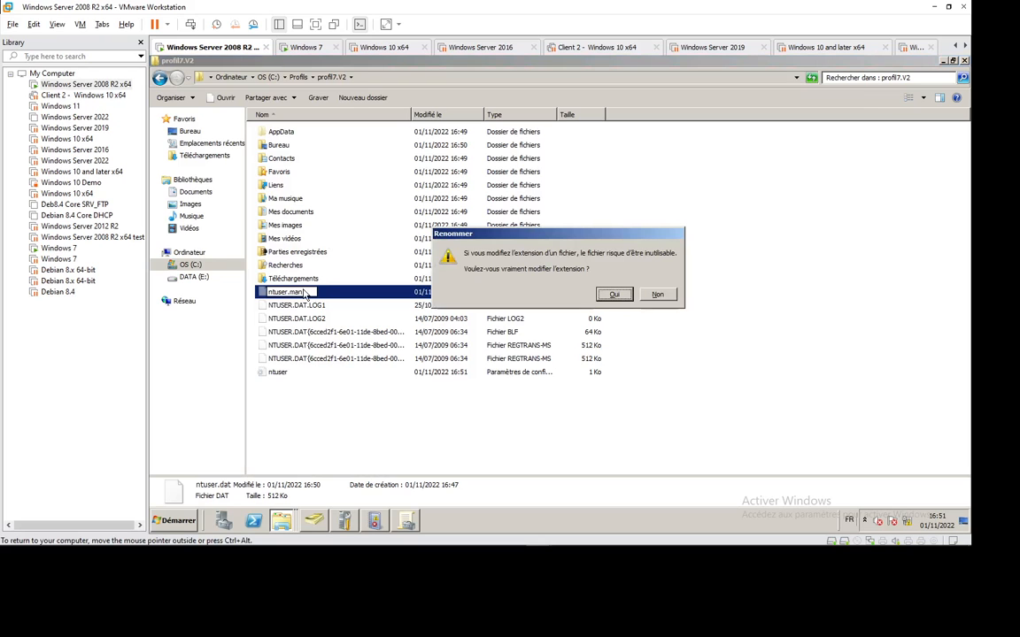
{"action": "left_click", "coordinate": [613, 294]}
{"action": "left_click", "coordinate": [605, 347]}
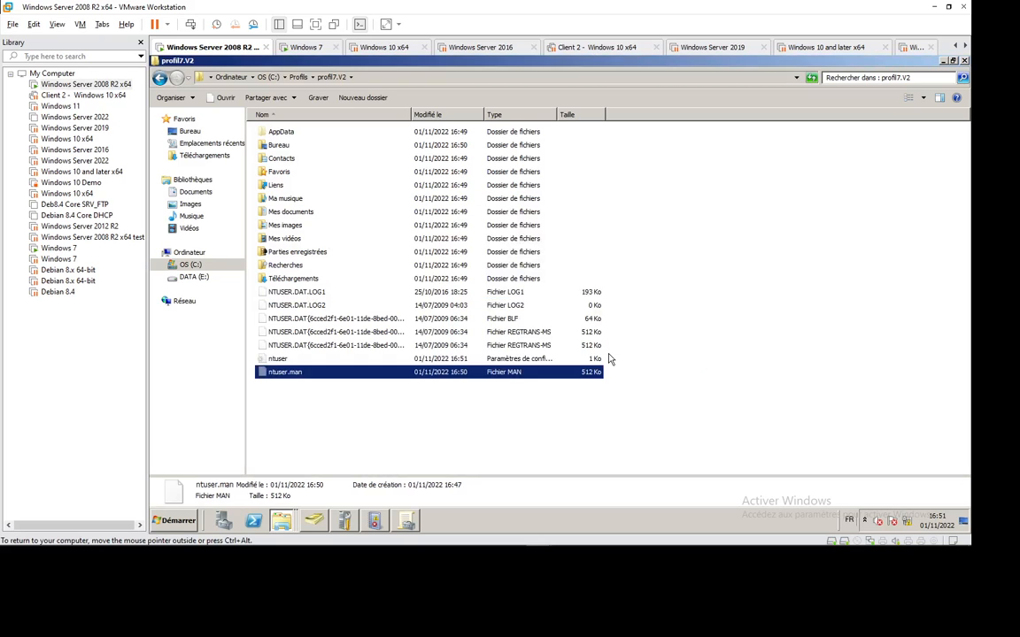
{"action": "left_click", "coordinate": [383, 432]}
On the Windows 7 virtual machine, log user7 off via Démarrer > Arrêter > Fermer la session.
{"action": "left_click", "coordinate": [303, 47]}
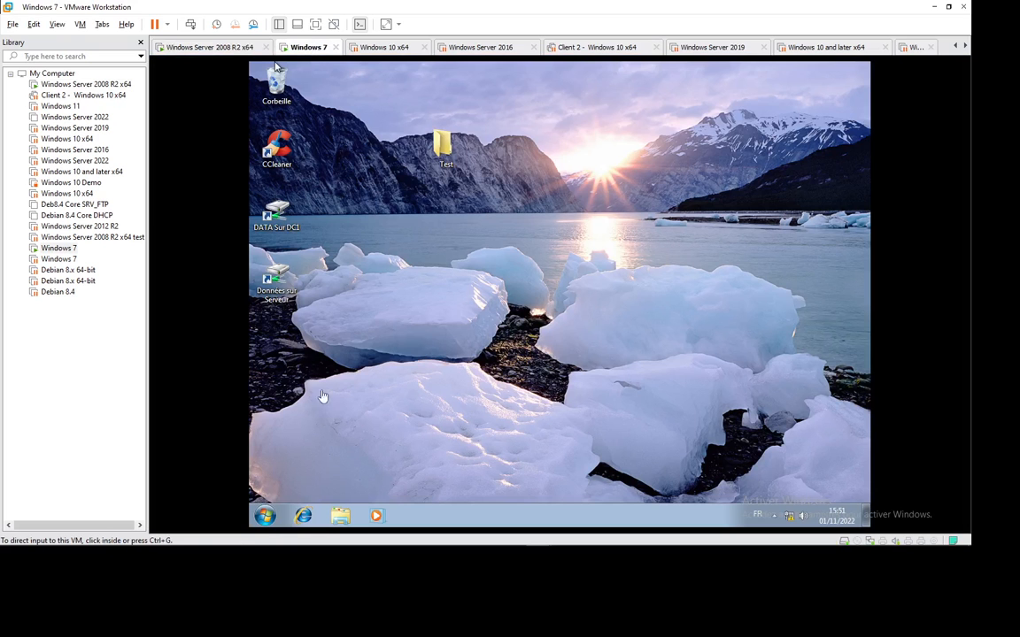
{"action": "left_click", "coordinate": [265, 515]}
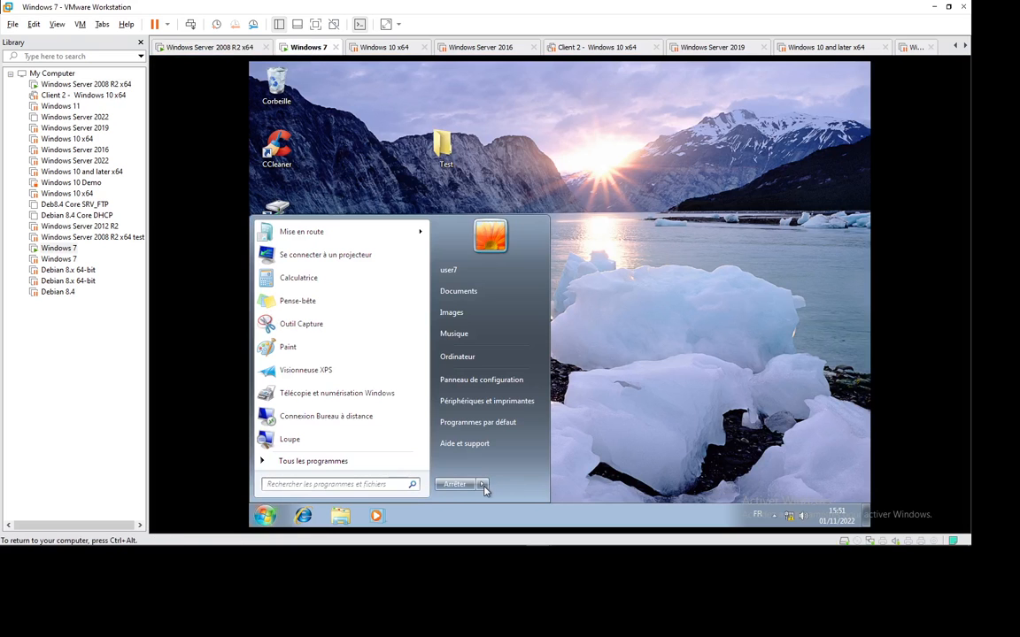
{"action": "left_click", "coordinate": [483, 486]}
{"action": "left_click", "coordinate": [487, 390]}
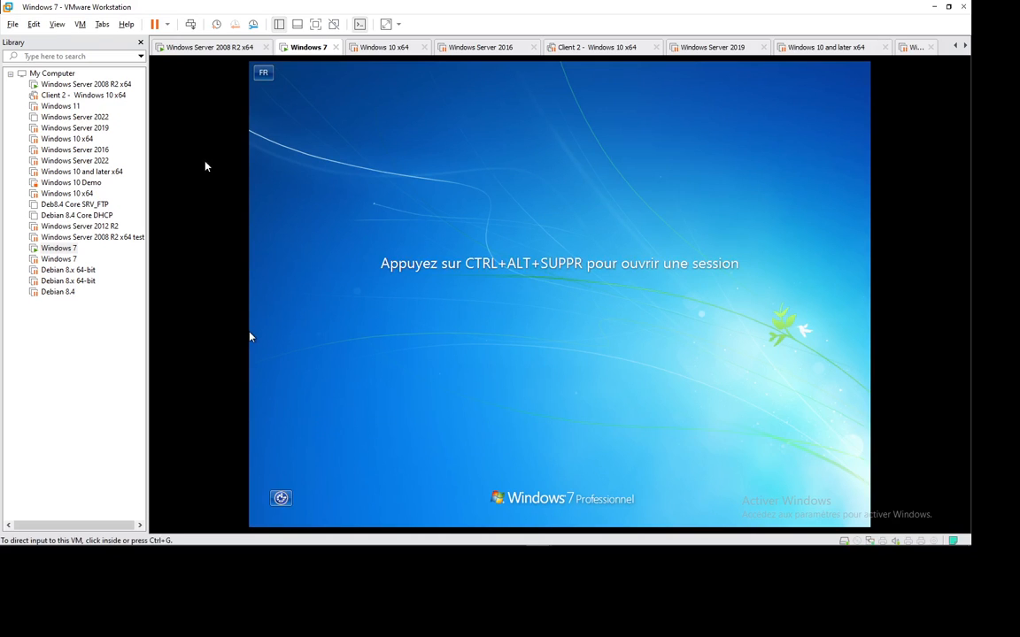
Sign user7 back in with Ctrl+Alt+Del and the account password.
{"action": "key", "text": "ctrl+alt+Insert"}
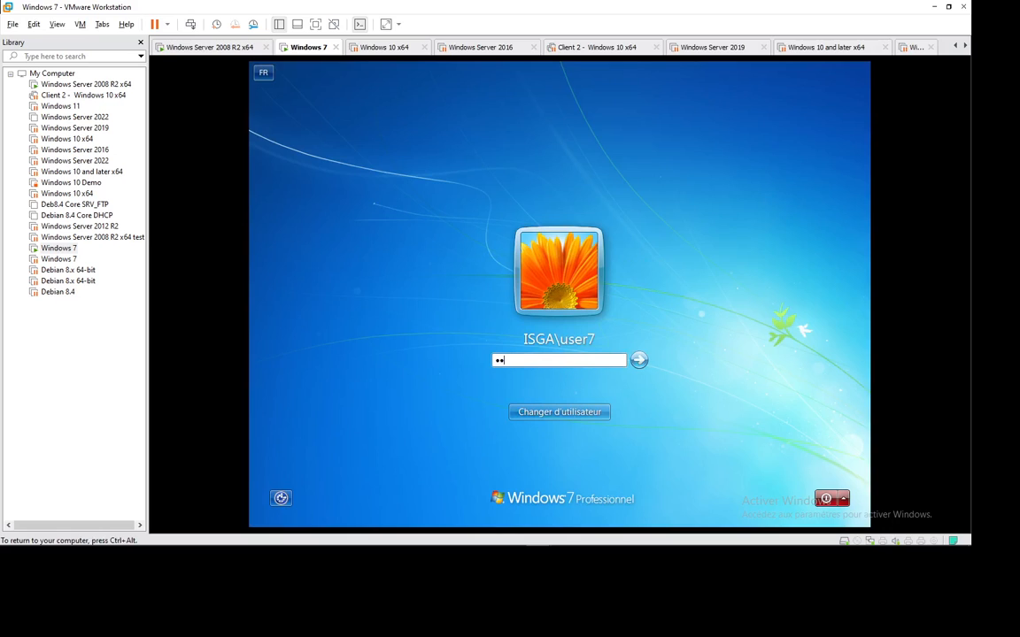
{"action": "key", "text": "BackSpace"}
{"action": "key", "text": "BackSpace"}
{"action": "type", "text": "p"}
{"action": "key", "text": "Return"}
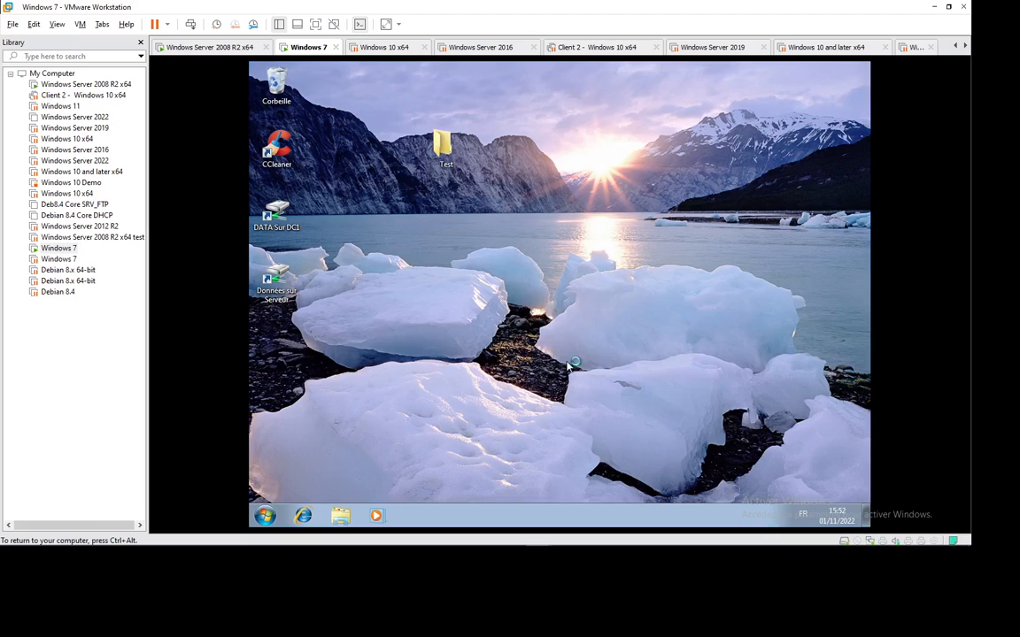
Apply the Windows 7 theme to the desktop through Personnaliser, then close the settings.
{"action": "right_click", "coordinate": [459, 223]}
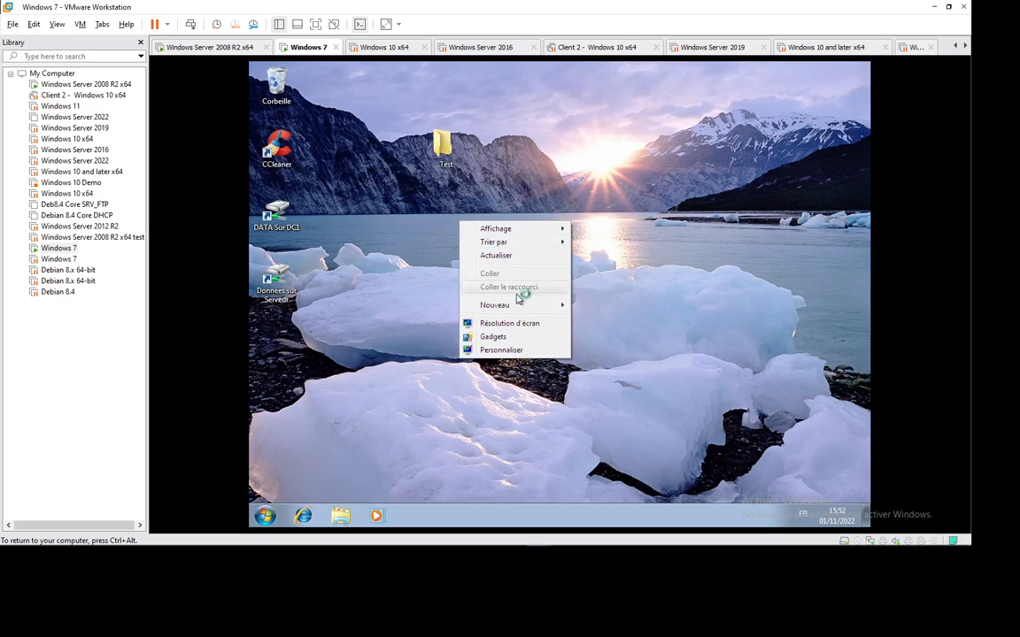
{"action": "left_click", "coordinate": [519, 350]}
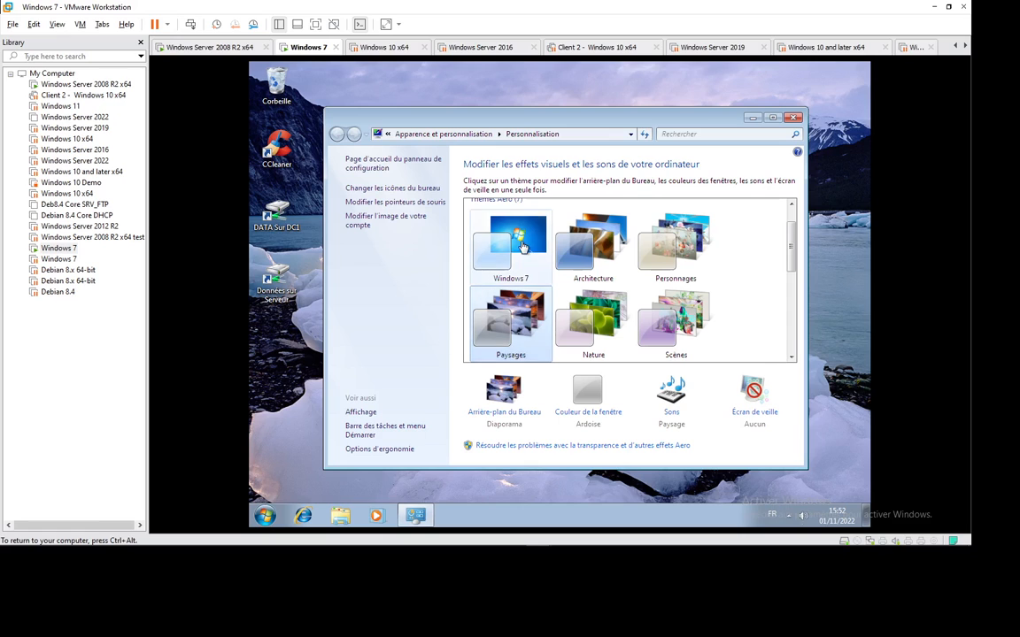
{"action": "left_click", "coordinate": [522, 247]}
{"action": "key", "text": "alt+F4"}
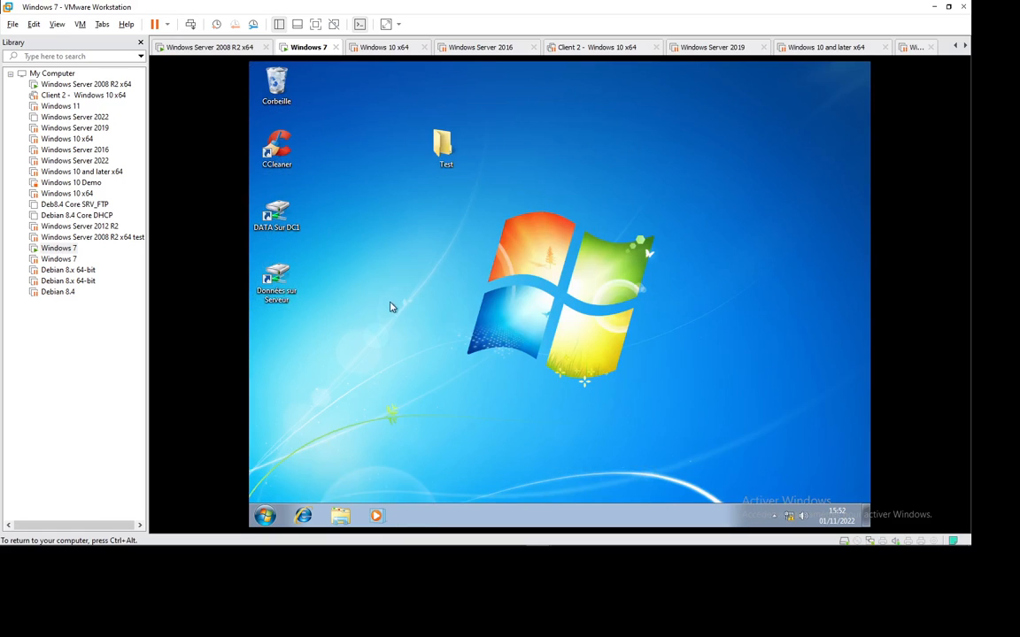
Log user7 off via Démarrer > Fermer la session.
{"action": "right_click", "coordinate": [391, 306]}
{"action": "left_click", "coordinate": [265, 515]}
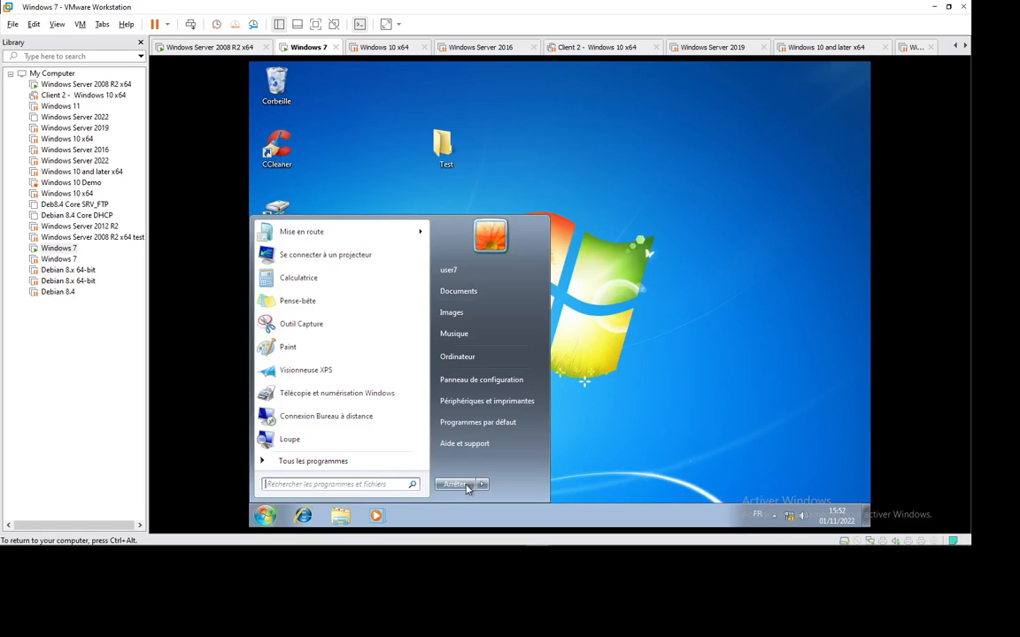
{"action": "mouse_move", "coordinate": [483, 485]}
{"action": "left_click", "coordinate": [540, 432]}
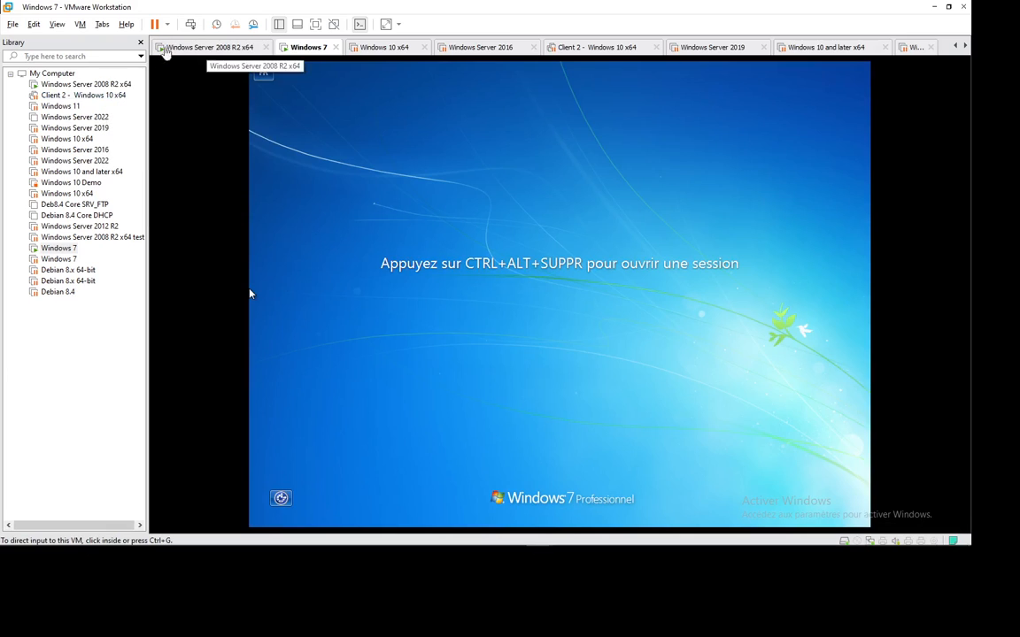
Sign user7 back in with Ctrl+Alt+Del and the account password.
{"action": "left_click", "coordinate": [310, 147]}
{"action": "key", "text": "ctrl+alt+Insert"}
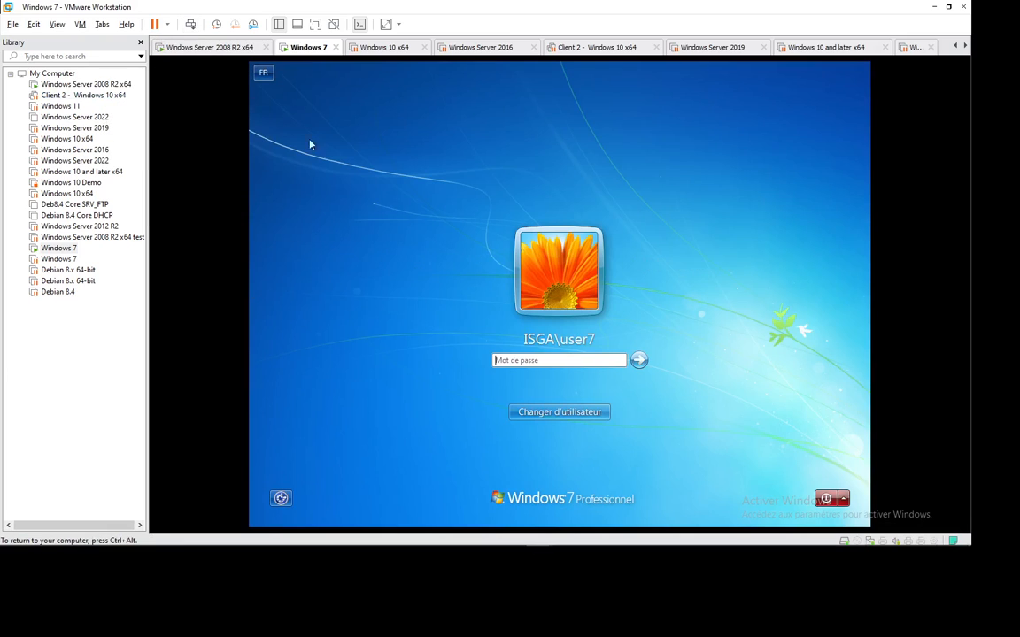
{"action": "left_click", "coordinate": [545, 360]}
{"action": "key", "text": "Return"}
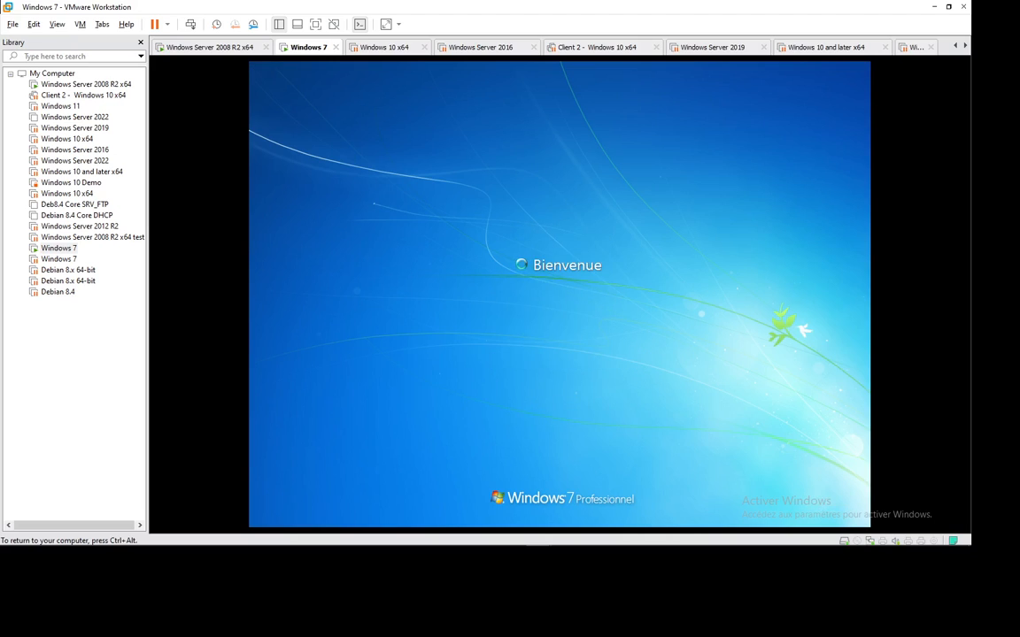
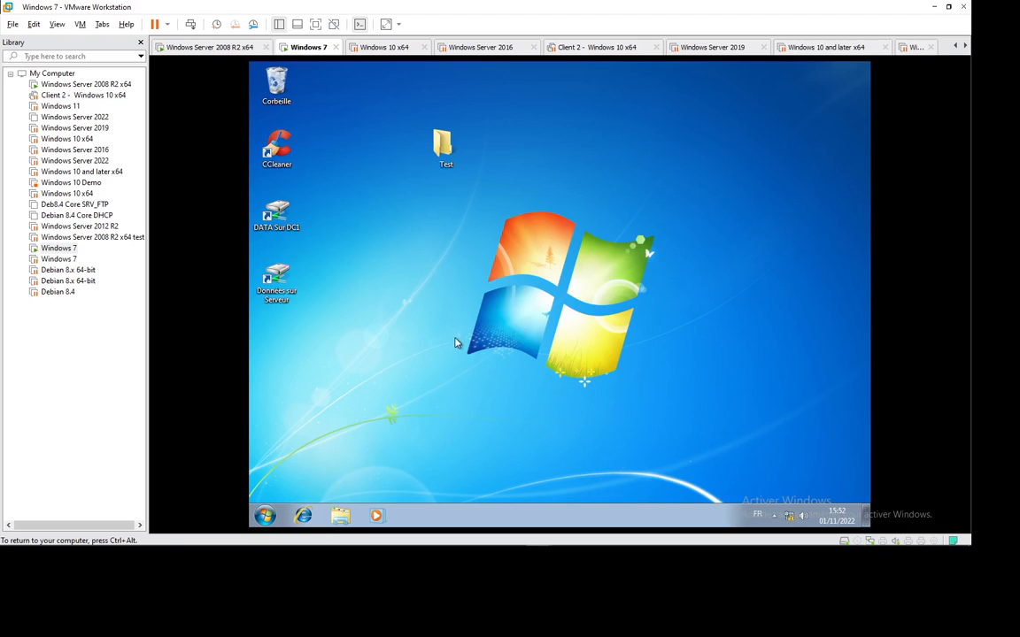
On the Windows Server 2008 R2 machine, refresh the profil7.V2 folder and select ntuser.dat.
{"action": "left_click", "coordinate": [215, 50]}
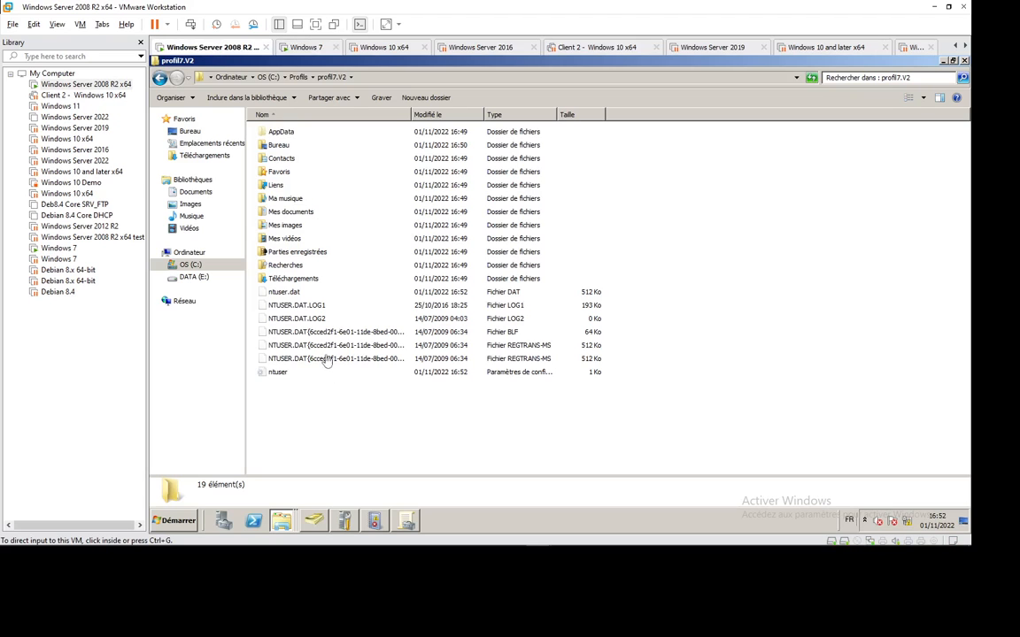
{"action": "right_click", "coordinate": [338, 276]}
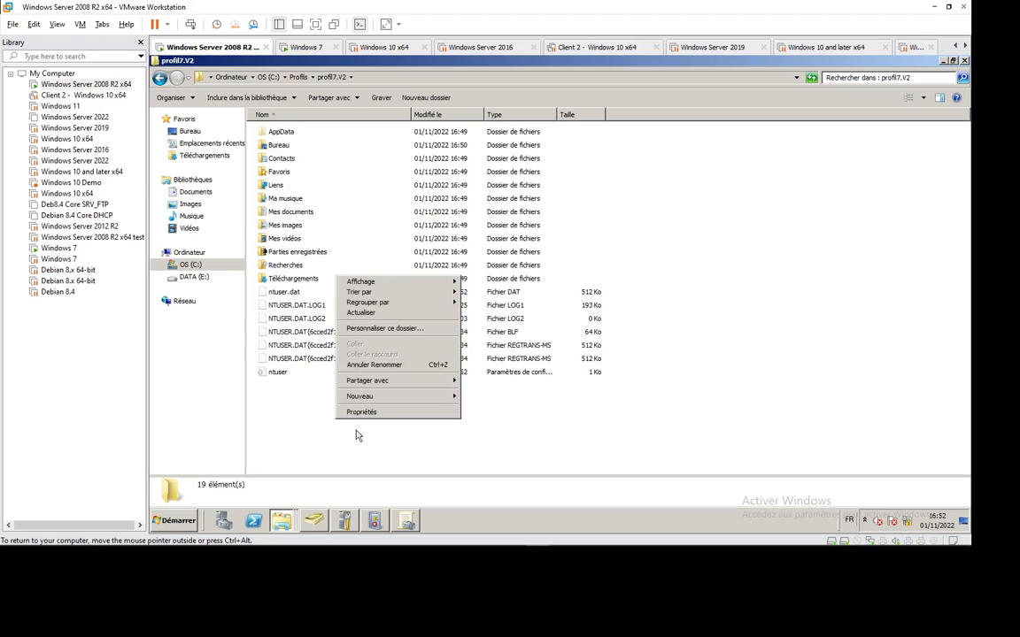
{"action": "left_click", "coordinate": [372, 314]}
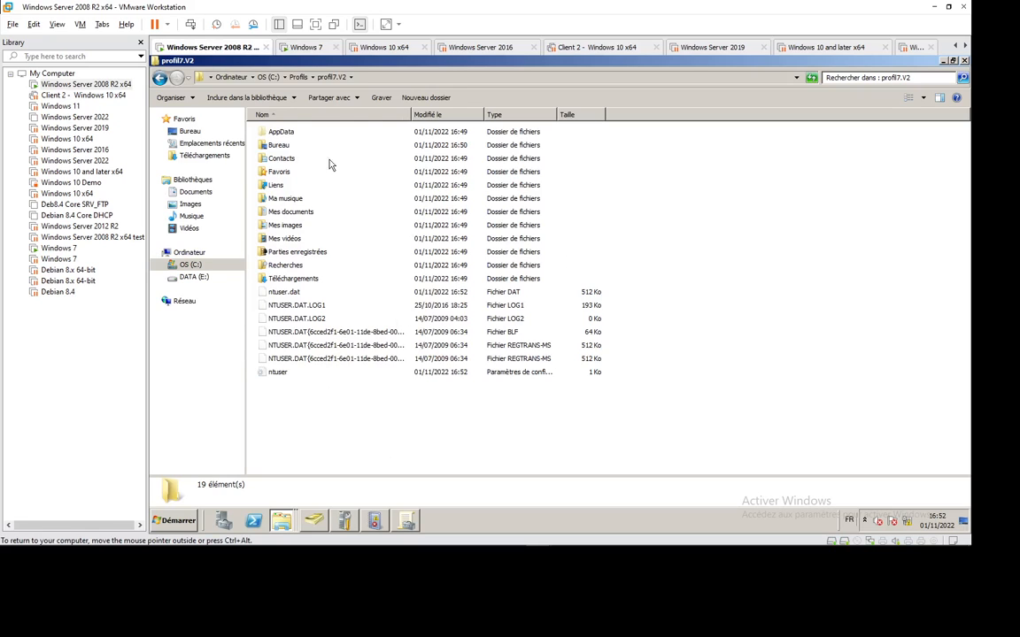
{"action": "left_click", "coordinate": [284, 293]}
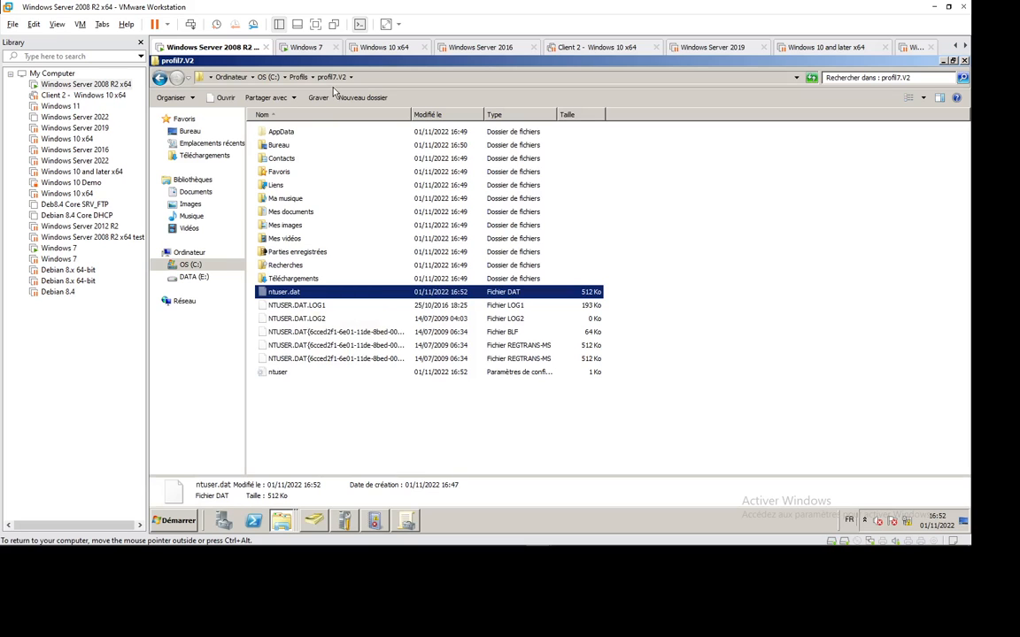
{"action": "left_click", "coordinate": [302, 47]}
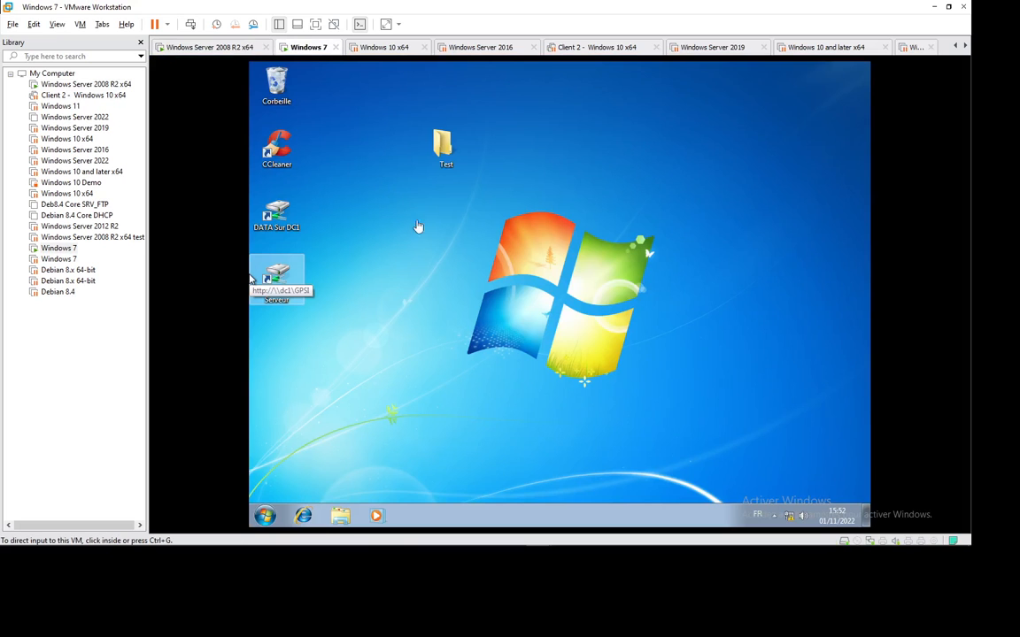
{"action": "left_click", "coordinate": [214, 49]}
Rename ntuser.dat to ntuser.man, accept both warnings, and return to Windows 7.
{"action": "left_click", "coordinate": [315, 296]}
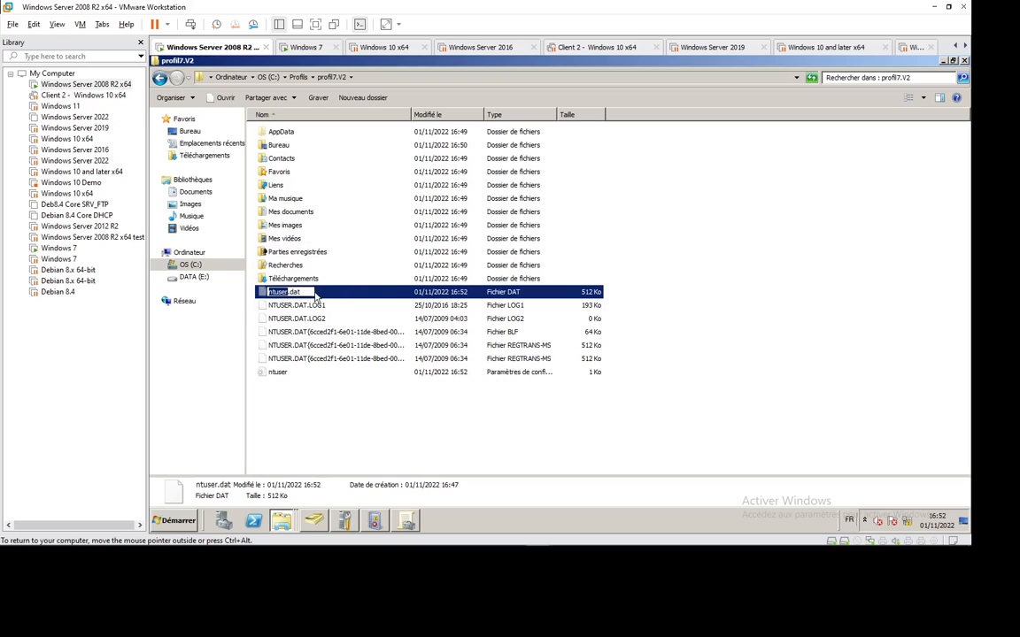
{"action": "key", "text": "End"}
{"action": "key", "text": "BackSpace"}
{"action": "key", "text": "BackSpace"}
{"action": "type", "text": "ma"}
{"action": "key", "text": "Return"}
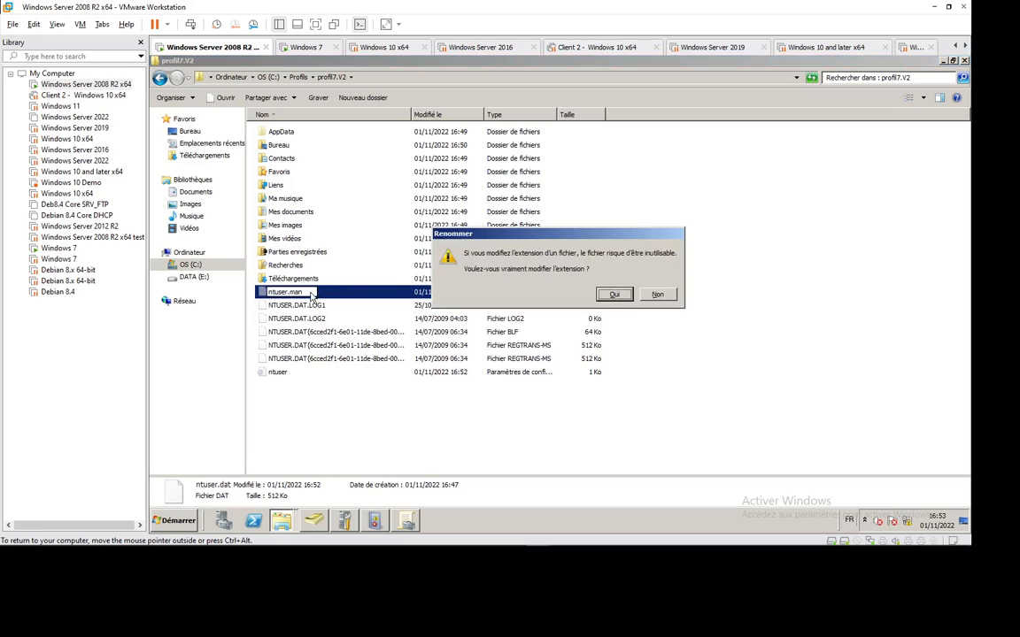
{"action": "left_click", "coordinate": [610, 293]}
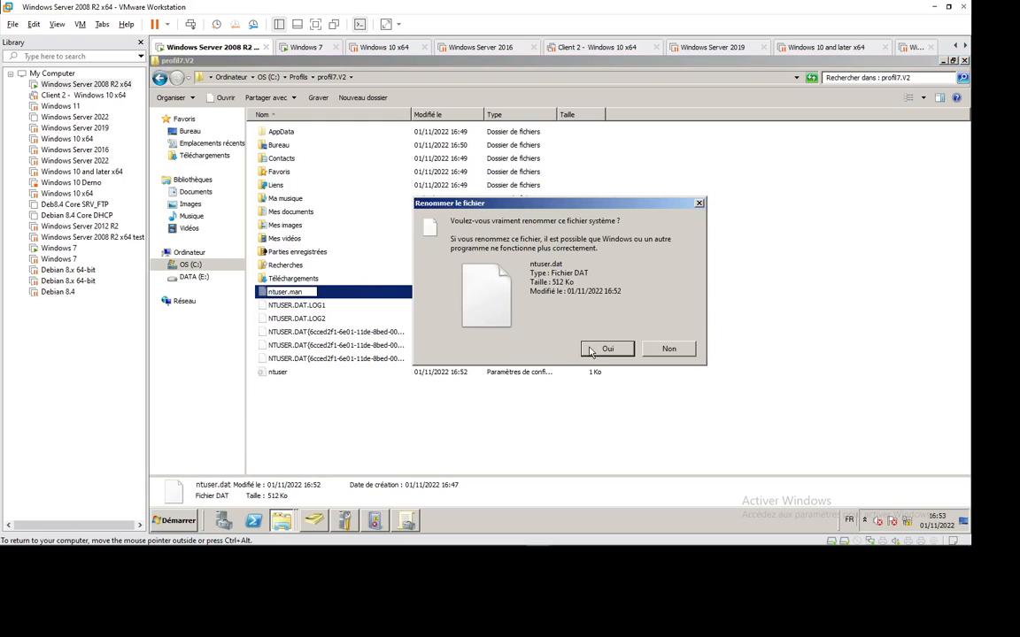
{"action": "left_click", "coordinate": [591, 351]}
{"action": "left_click", "coordinate": [276, 48]}
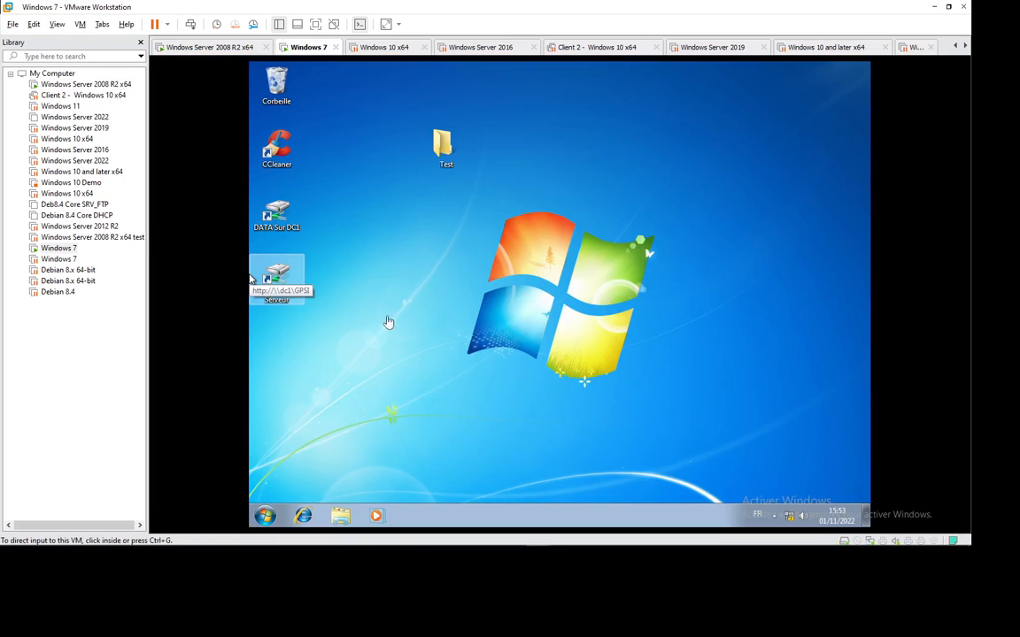
Open \\dc1 from the Run prompt and browse to Profils > profil7.V2.
{"action": "key", "text": "super+r"}
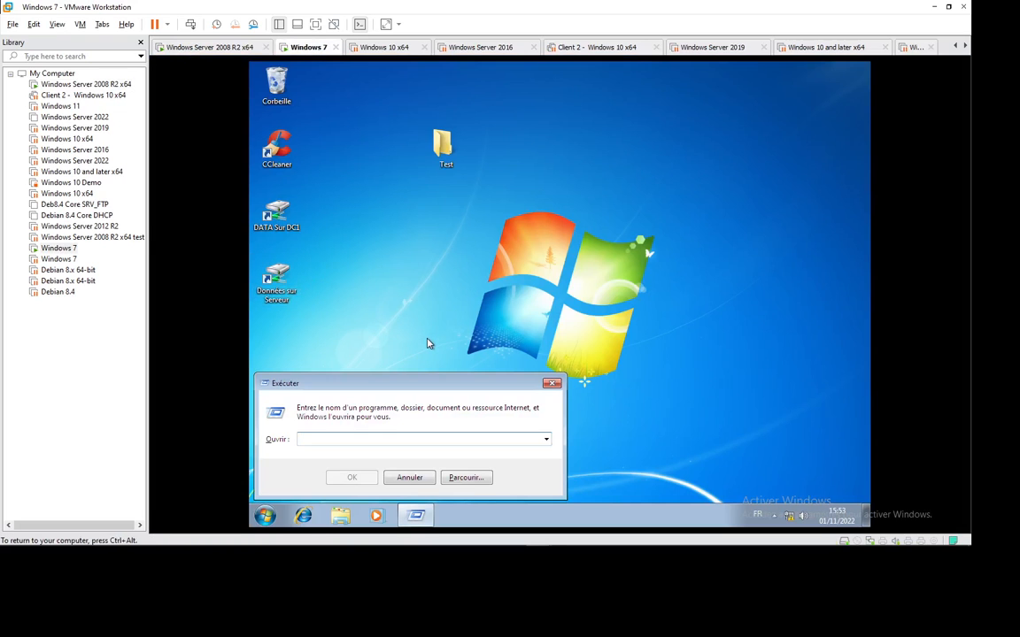
{"action": "type", "text": "\\\\dc"}
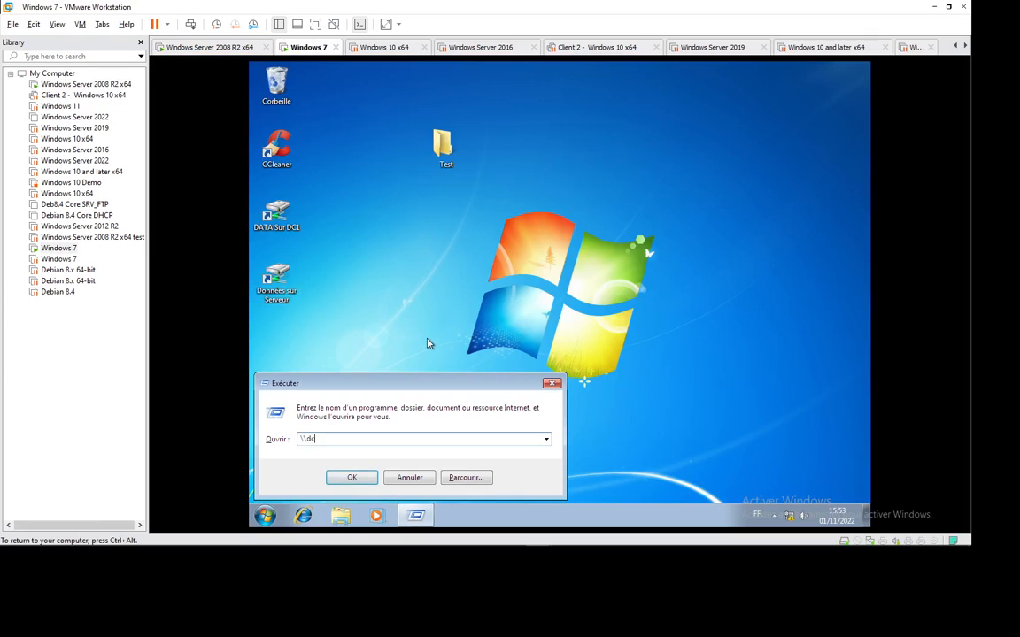
{"action": "type", "text": "1"}
{"action": "key", "text": "Return"}
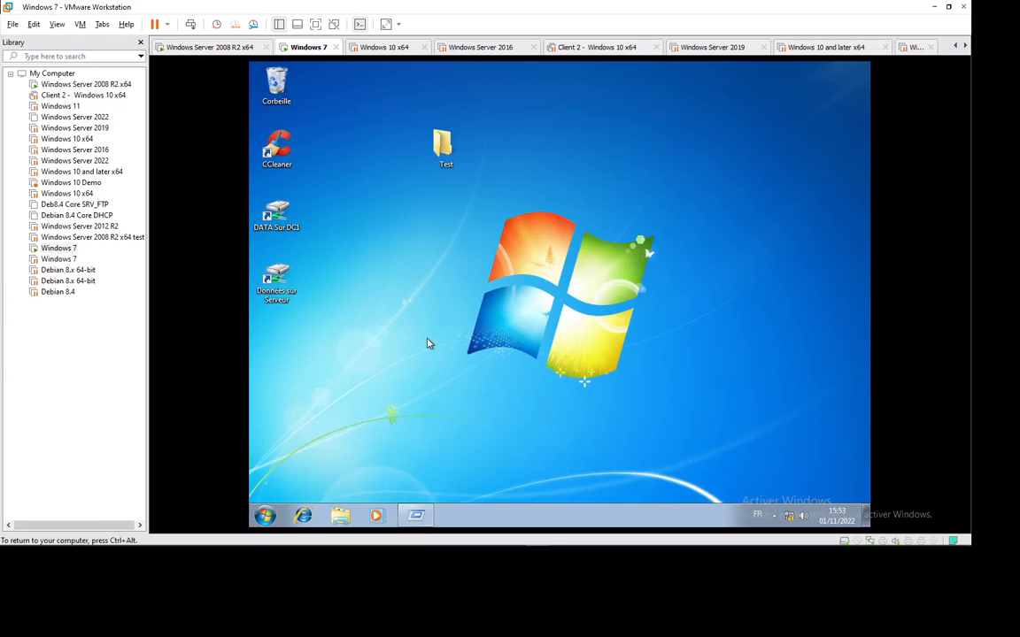
{"action": "double_click", "coordinate": [489, 431]}
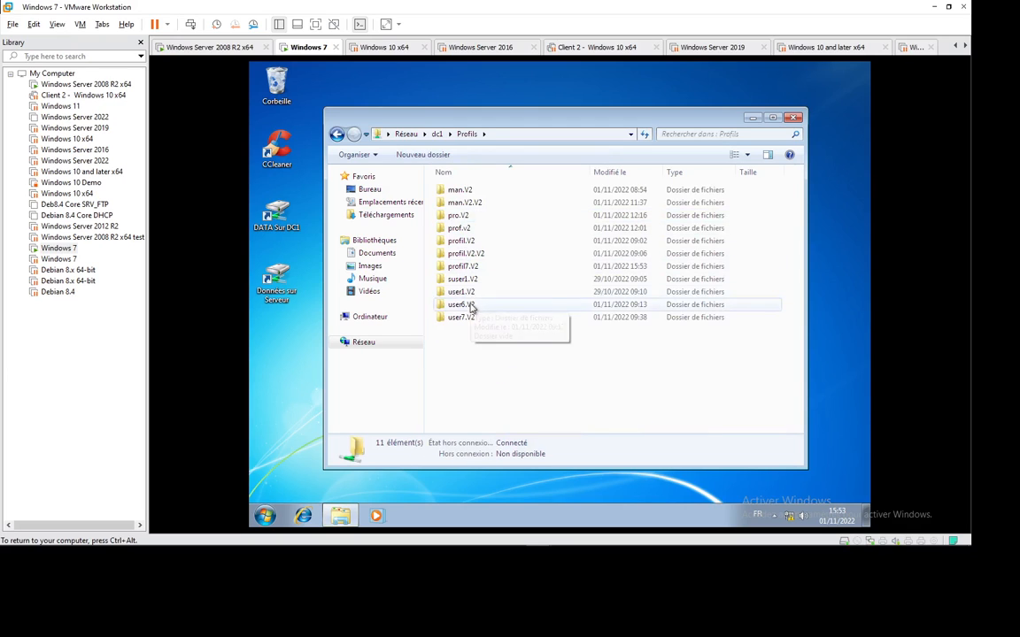
{"action": "left_click", "coordinate": [458, 267]}
{"action": "double_click", "coordinate": [459, 267]}
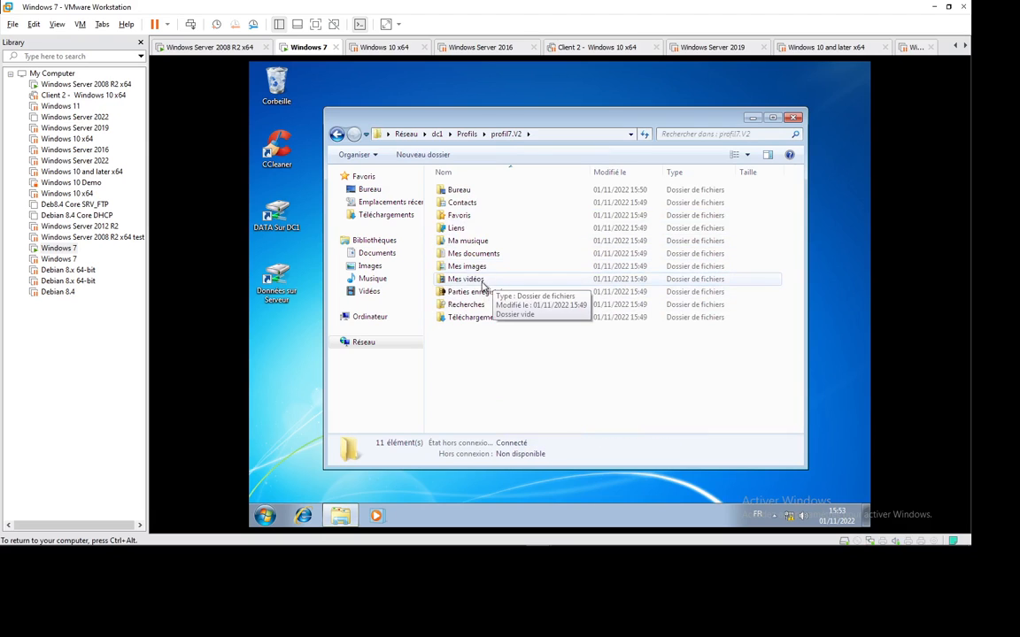
In Options des dossiers > Affichage, show hidden files and stop hiding protected system files.
{"action": "left_click", "coordinate": [368, 158]}
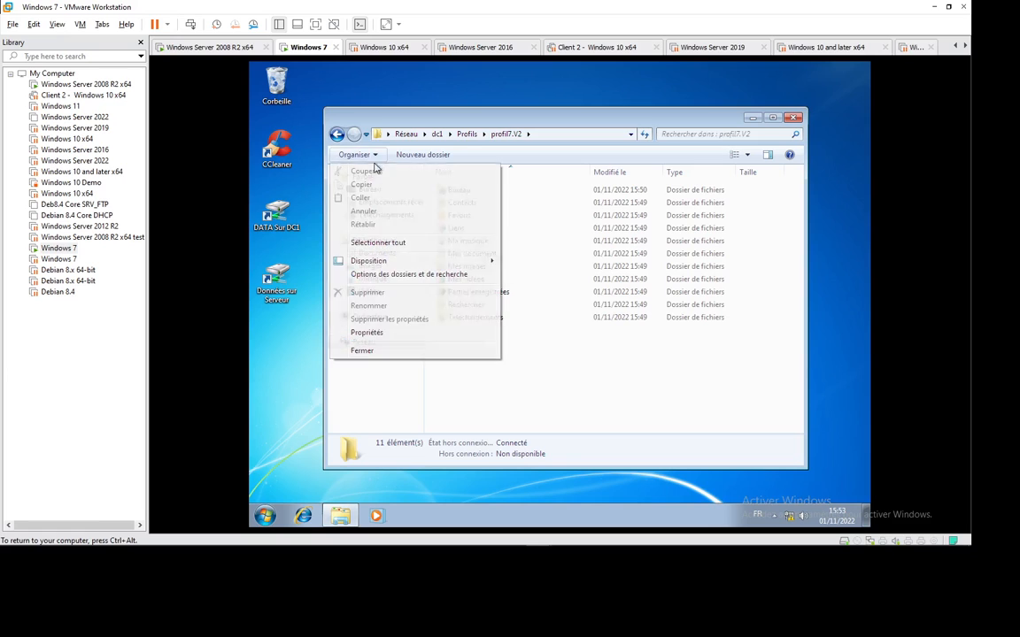
{"action": "left_click", "coordinate": [369, 270]}
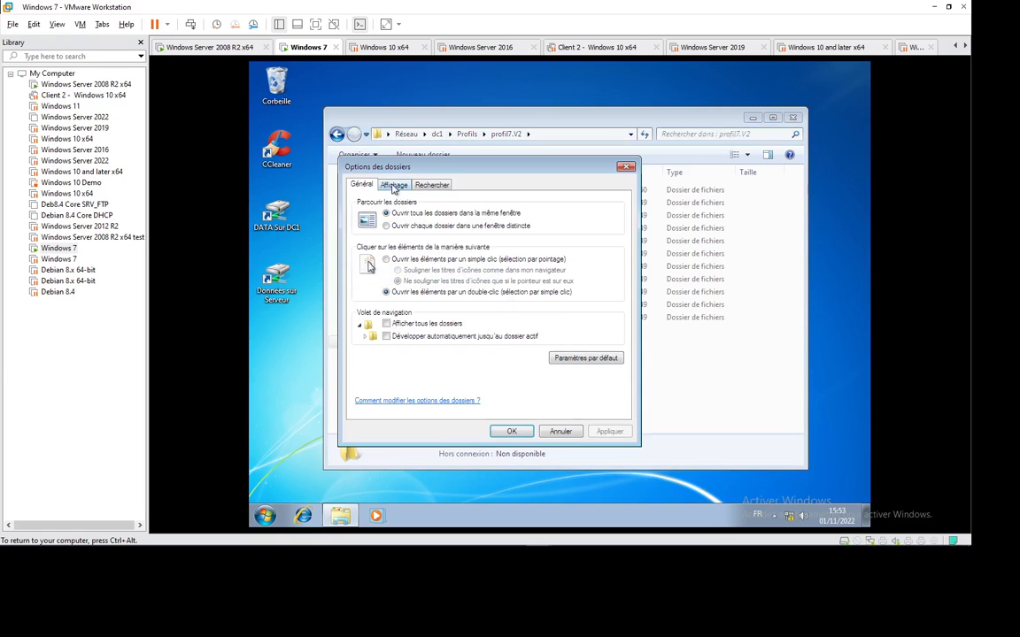
{"action": "left_click", "coordinate": [394, 185]}
{"action": "left_click", "coordinate": [414, 364]}
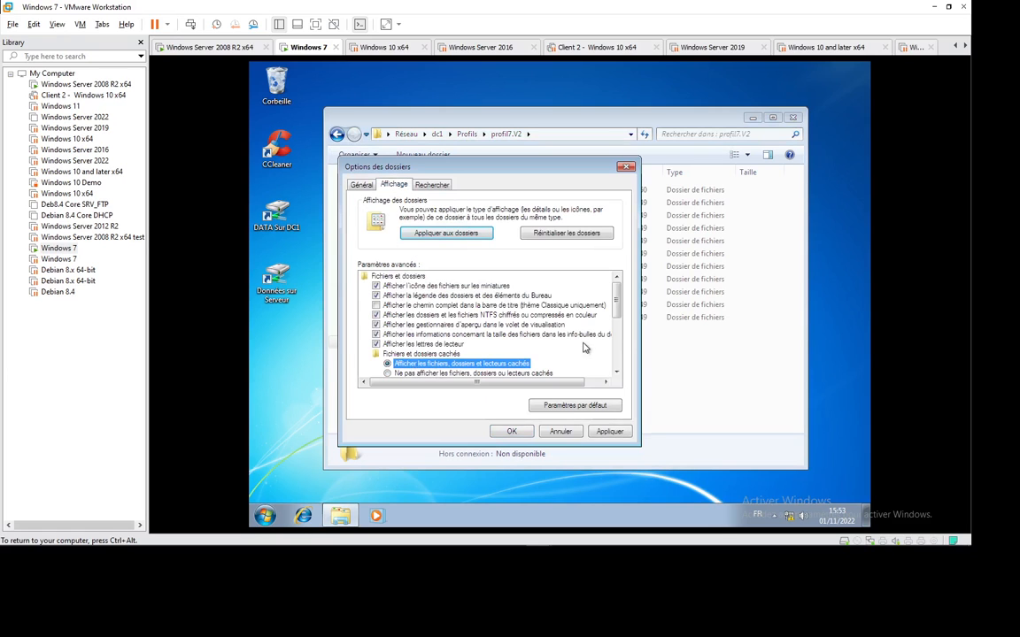
{"action": "scroll", "coordinate": [554, 275], "scroll_direction": "down", "scroll_amount": 3}
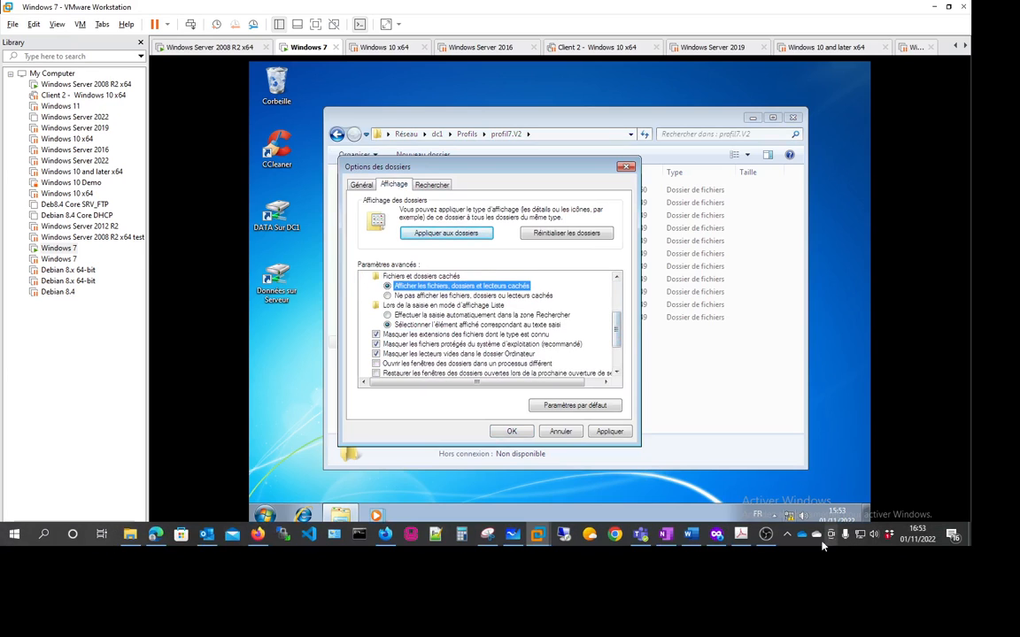
{"action": "left_click", "coordinate": [788, 535]}
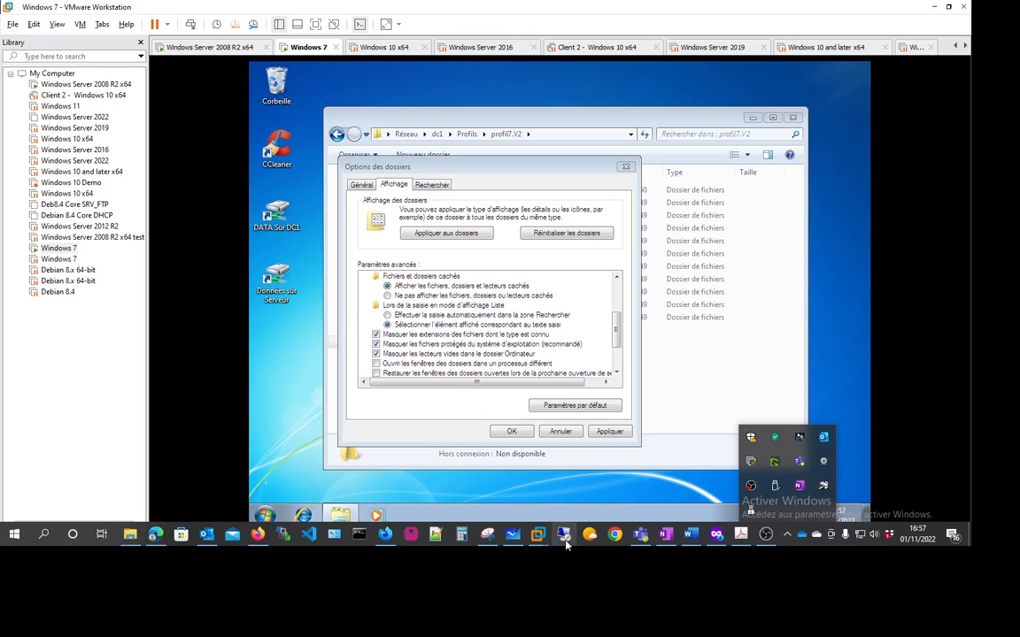
{"action": "right_click", "coordinate": [567, 543]}
{"action": "left_click", "coordinate": [387, 428]}
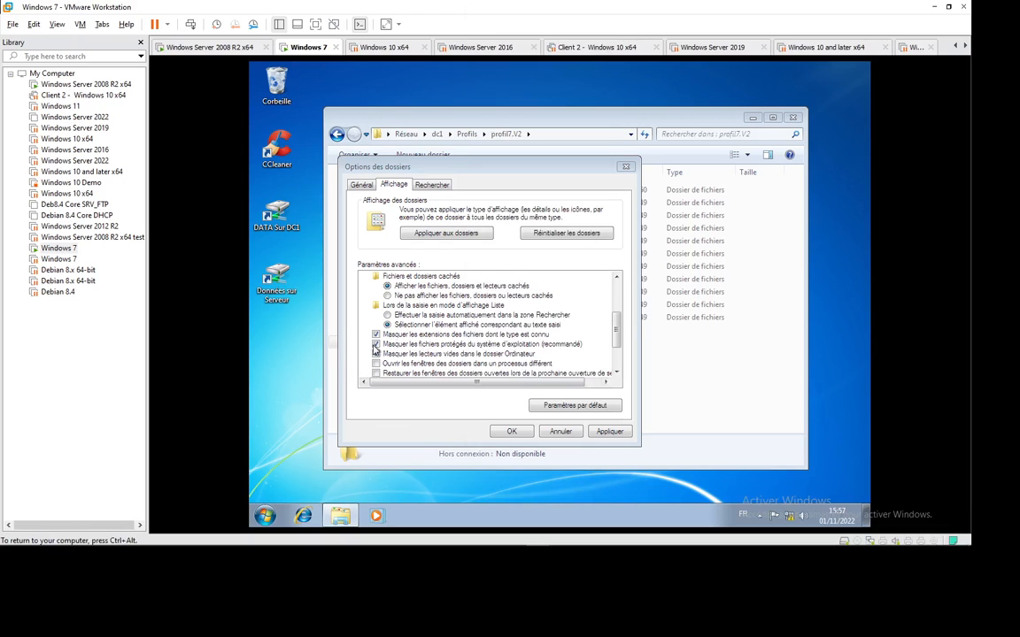
{"action": "left_click", "coordinate": [376, 344]}
{"action": "left_click", "coordinate": [649, 305]}
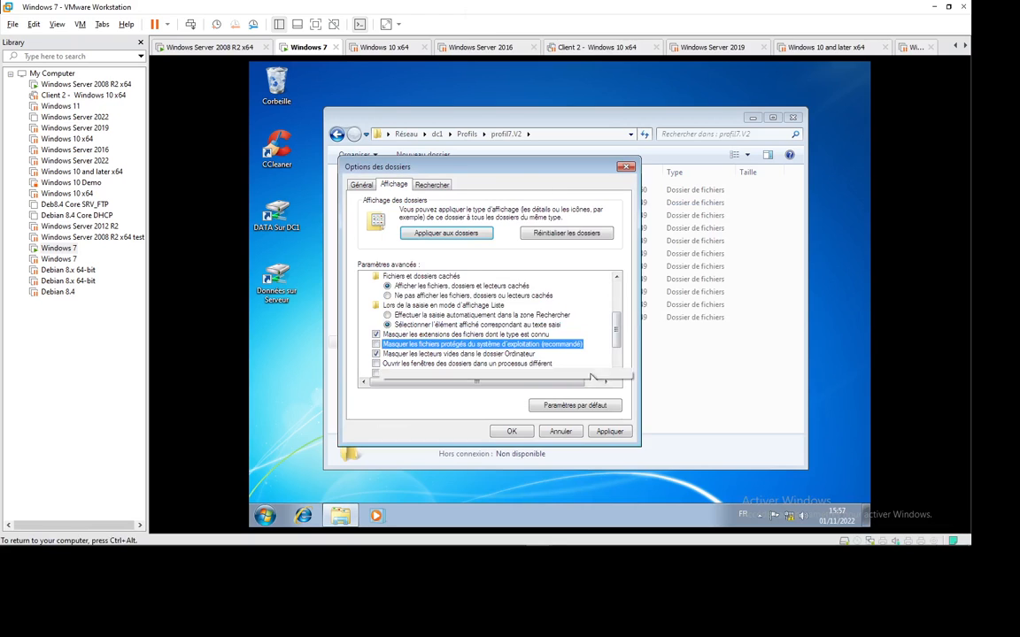
{"action": "left_click", "coordinate": [511, 432]}
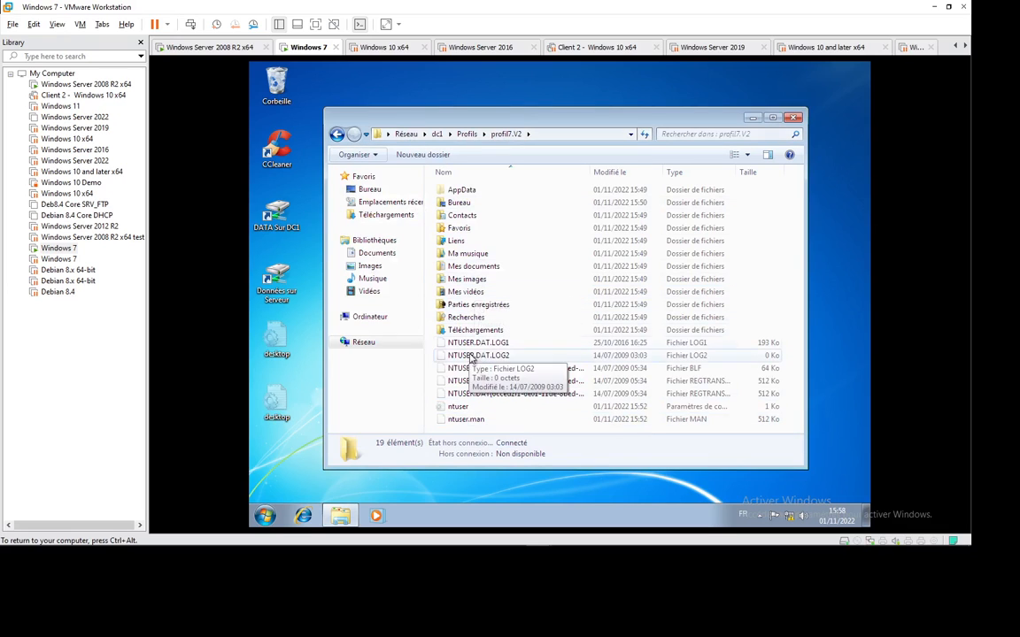
From Windows 7, change ntuser.man's extension back to dat, accept the warning, and return to the server.
{"action": "left_click", "coordinate": [476, 421]}
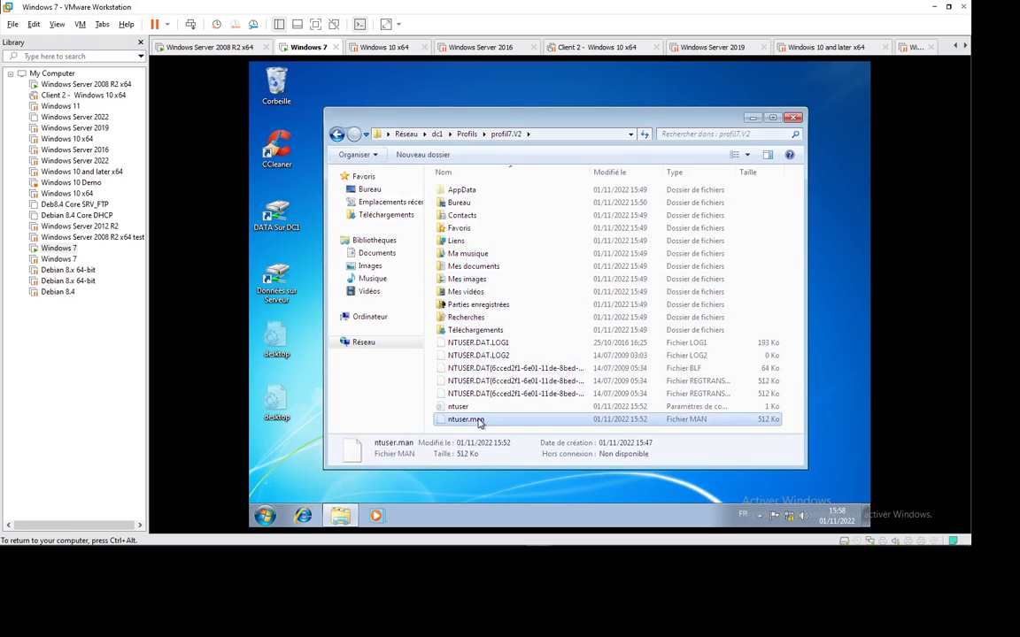
{"action": "left_click", "coordinate": [494, 423]}
{"action": "left_click", "coordinate": [494, 419]}
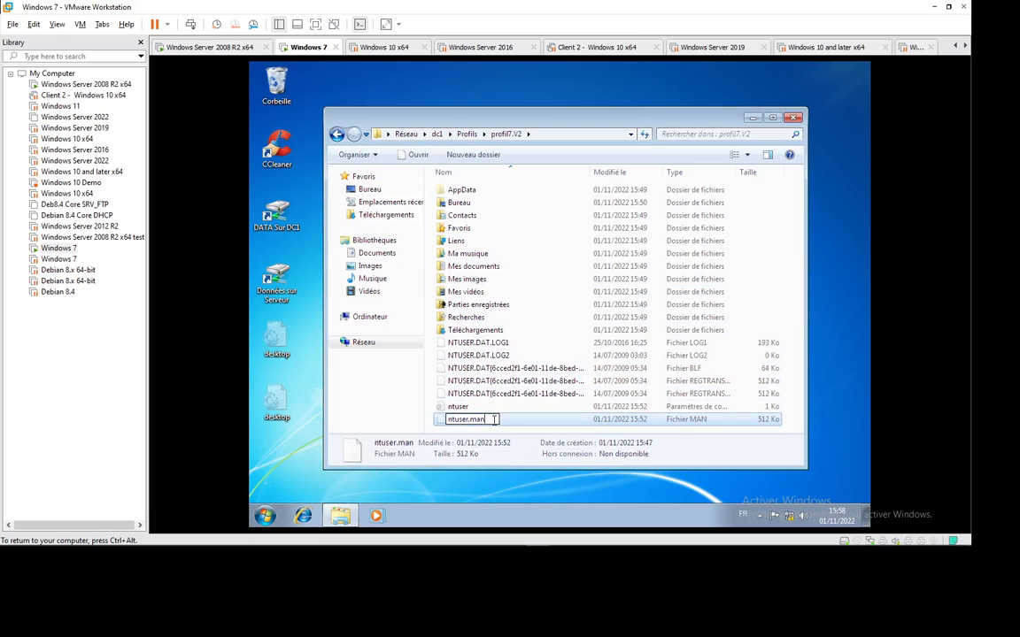
{"action": "key", "text": "BackSpace"}
{"action": "key", "text": "BackSpace"}
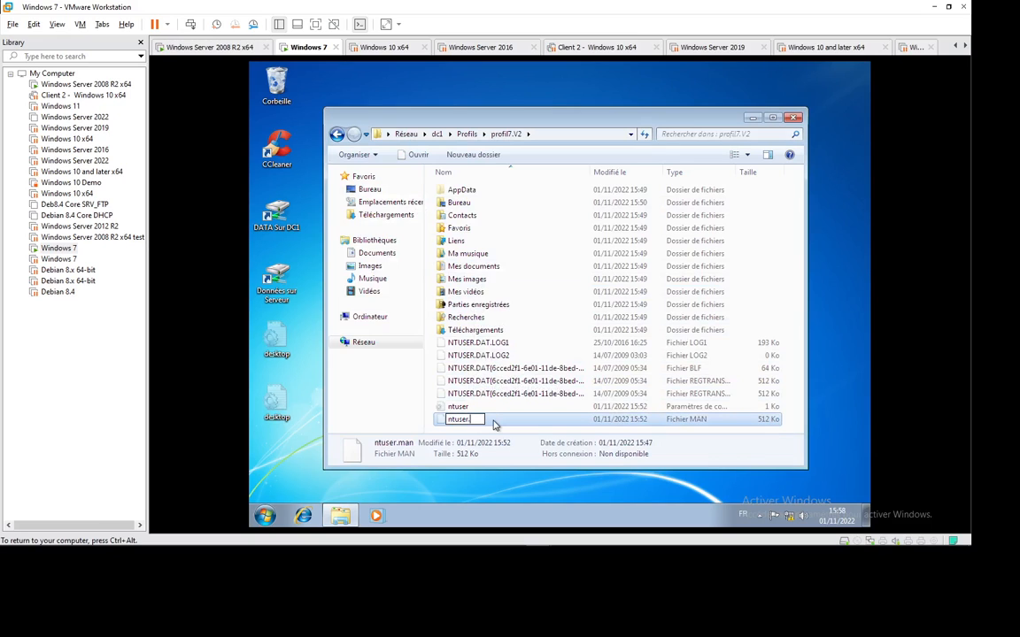
{"action": "type", "text": "dat"}
{"action": "key", "text": "Return"}
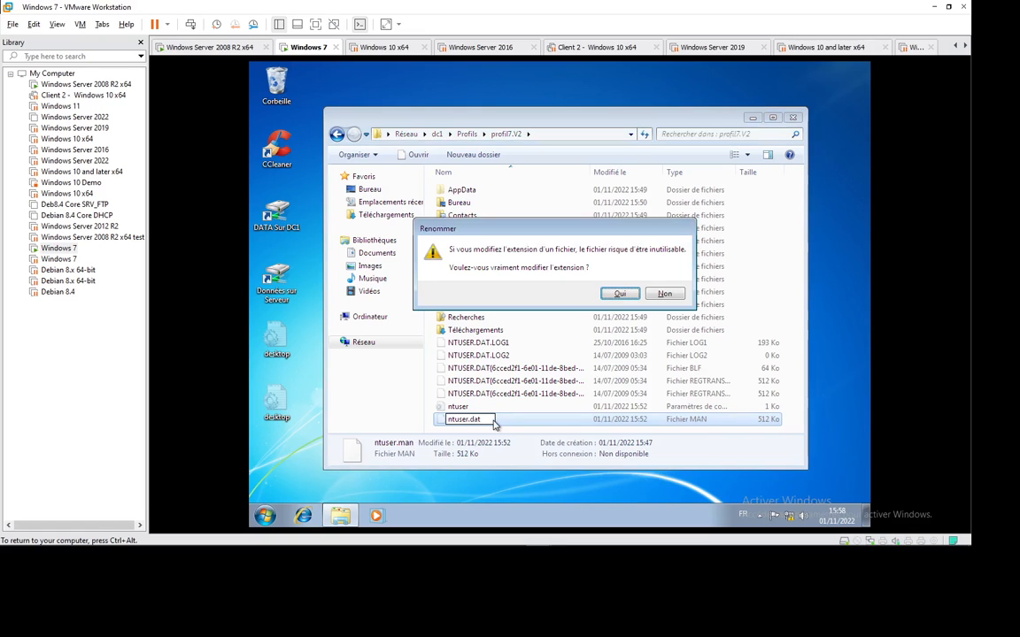
{"action": "key", "text": "Return"}
{"action": "key", "text": "Return"}
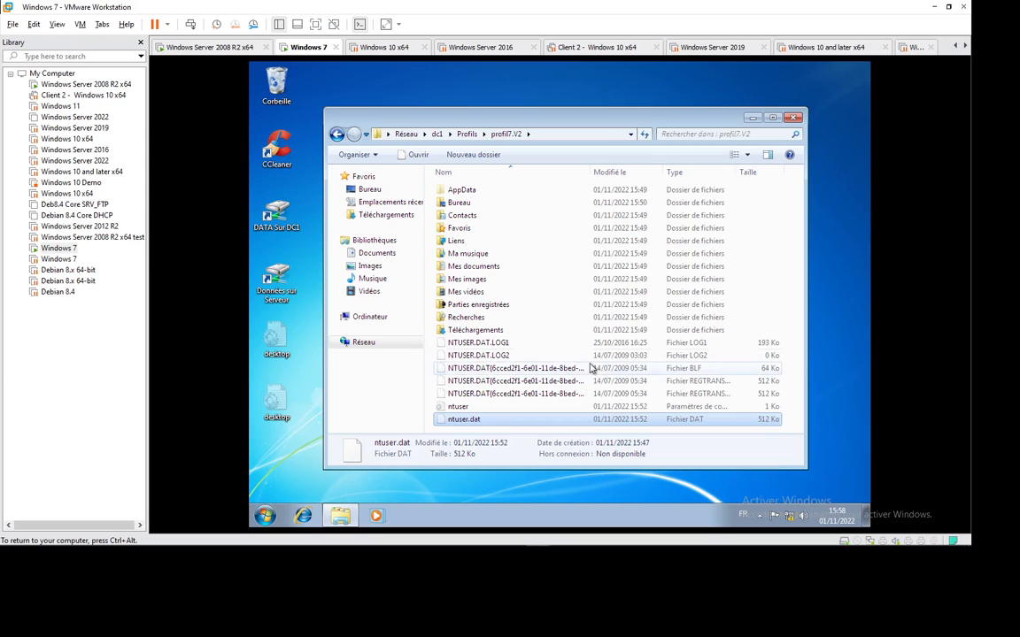
{"action": "left_click", "coordinate": [235, 48]}
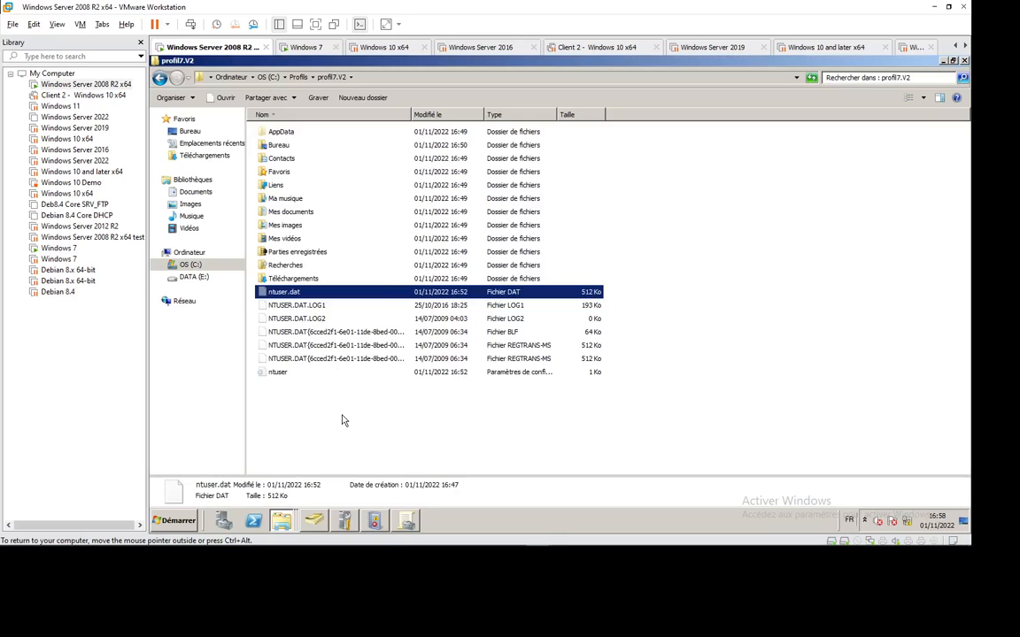
Open ntuser.dat's Properties and inspect the profile user's entry on the Sécurité tab.
{"action": "right_click", "coordinate": [283, 296]}
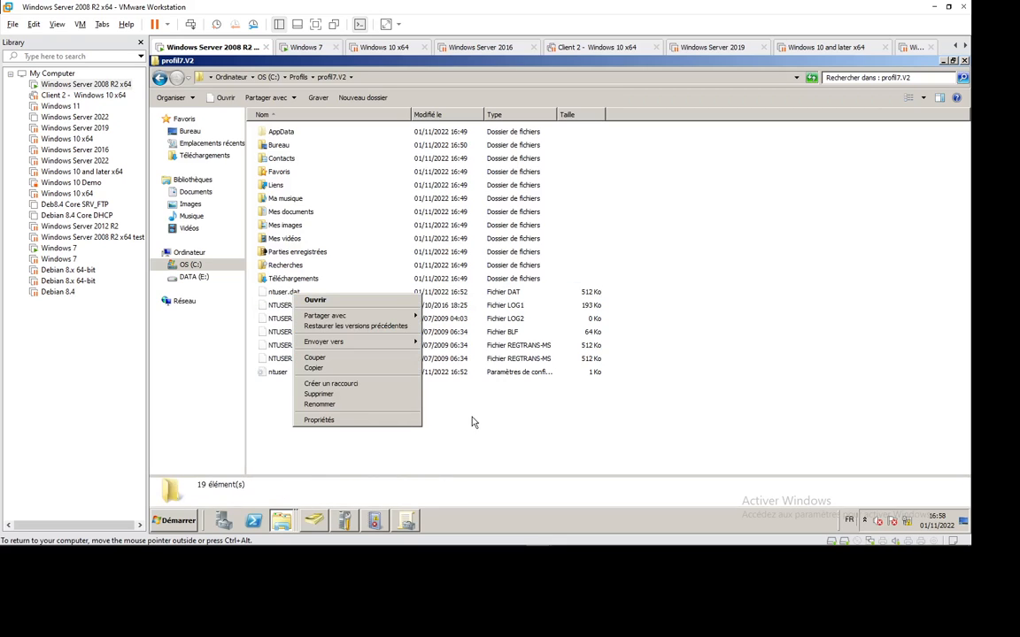
{"action": "left_click", "coordinate": [282, 300]}
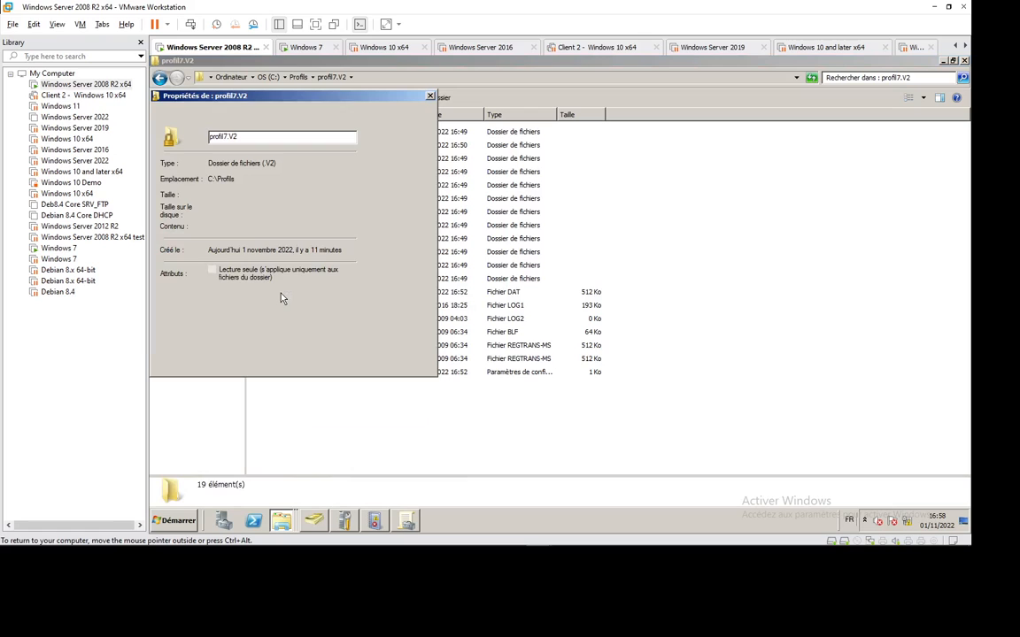
{"action": "left_click", "coordinate": [363, 365]}
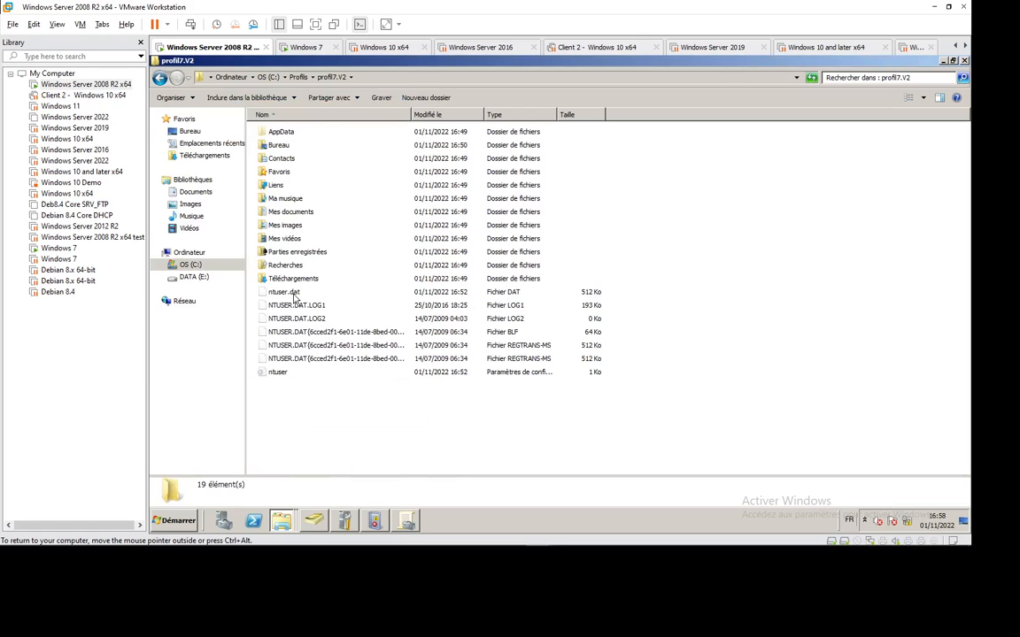
{"action": "left_click", "coordinate": [295, 296]}
{"action": "right_click", "coordinate": [295, 297]}
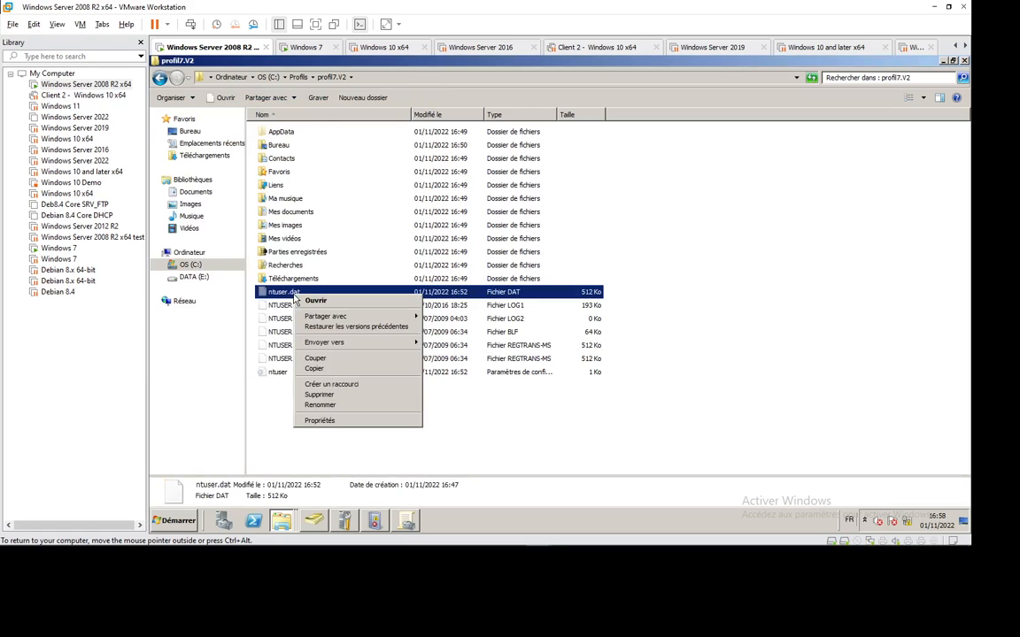
{"action": "left_click", "coordinate": [360, 422]}
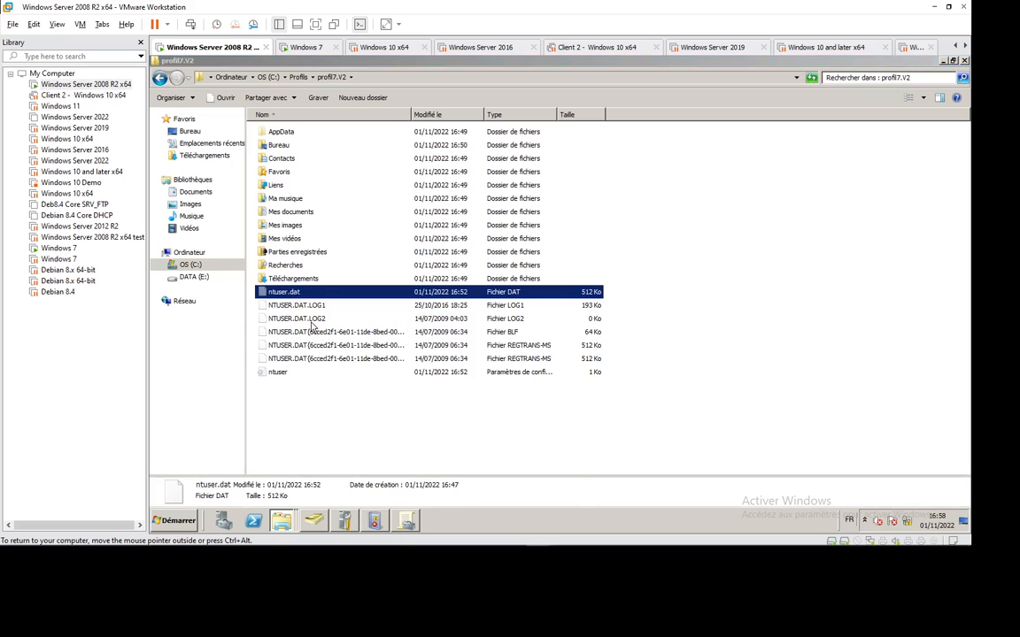
{"action": "left_click", "coordinate": [344, 224]}
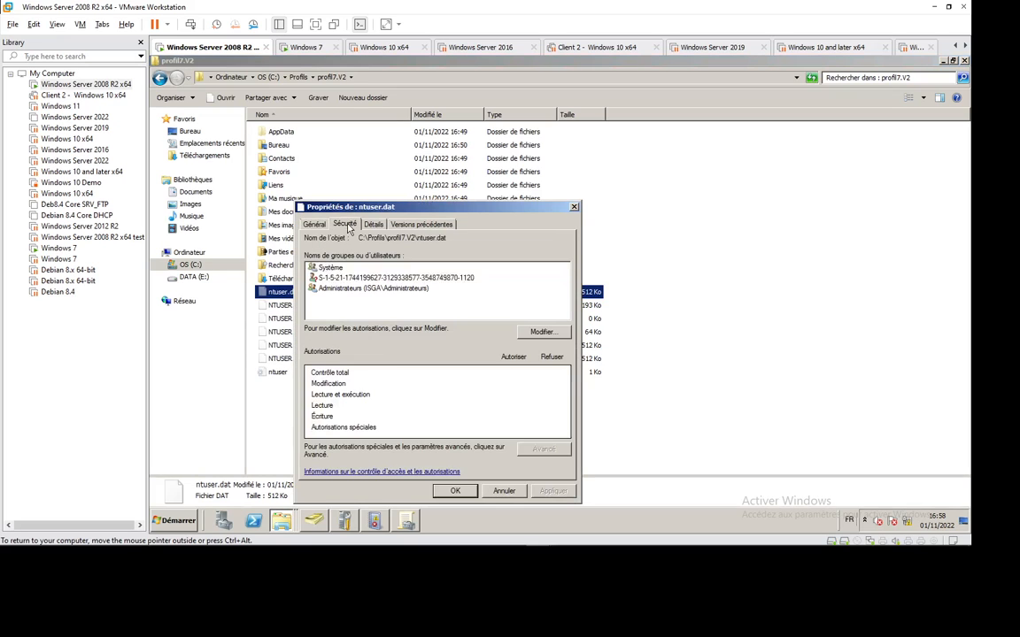
{"action": "left_click", "coordinate": [353, 279]}
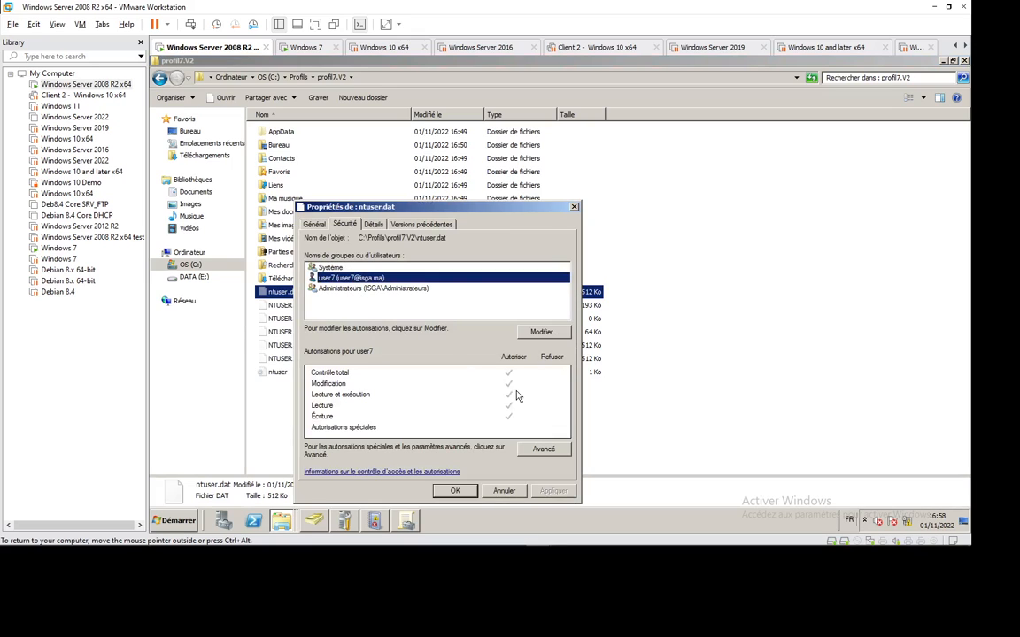
{"action": "left_click", "coordinate": [542, 332]}
{"action": "left_click", "coordinate": [363, 314]}
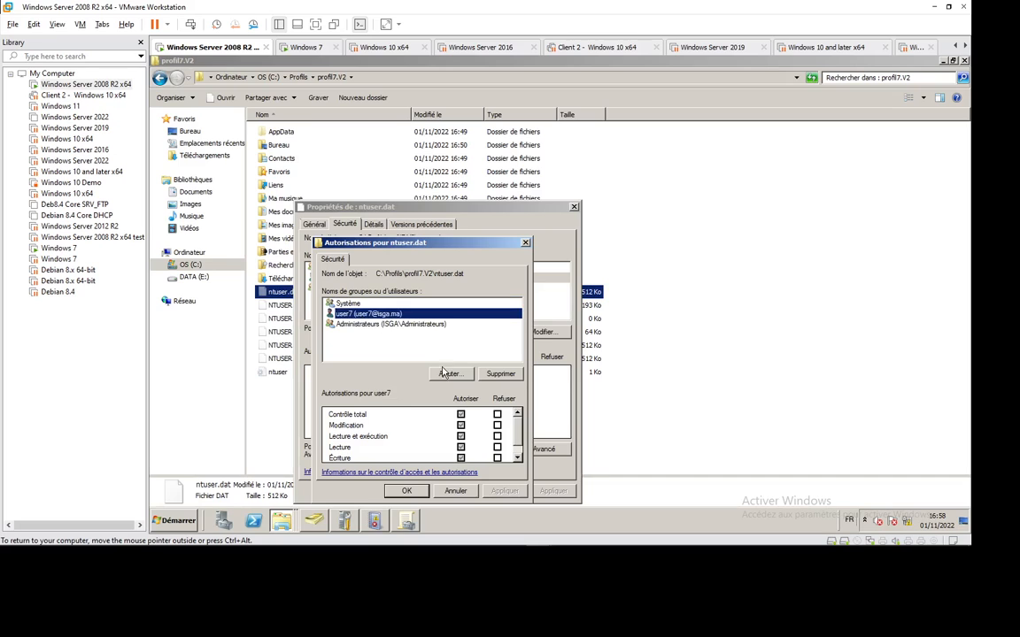
{"action": "left_click", "coordinate": [460, 491]}
In Avancé, disable inheritance on ntuser.dat while keeping the existing entries.
{"action": "left_click", "coordinate": [540, 450]}
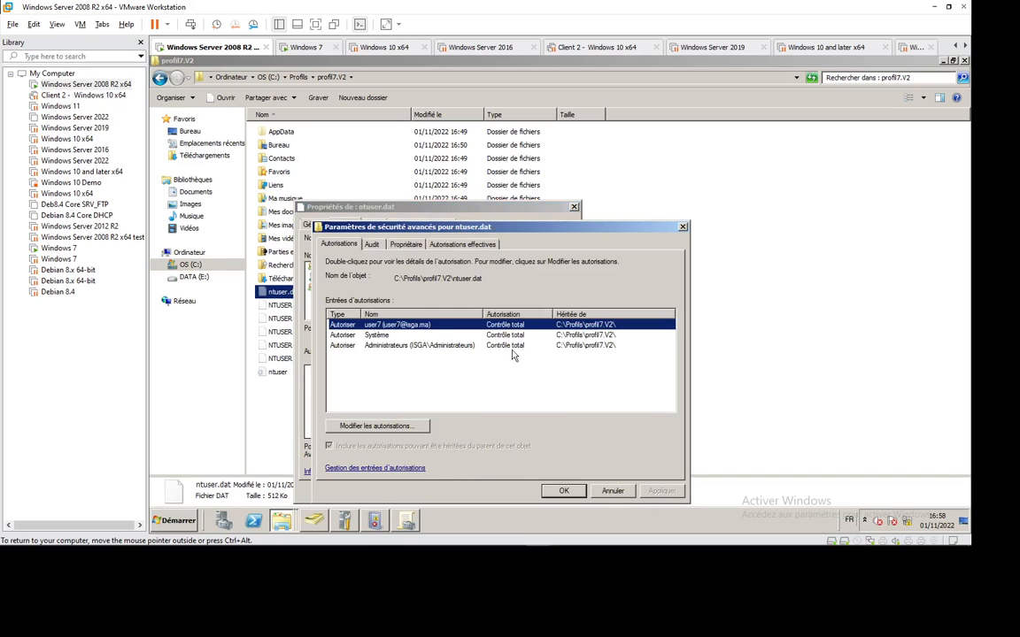
{"action": "left_click", "coordinate": [392, 429]}
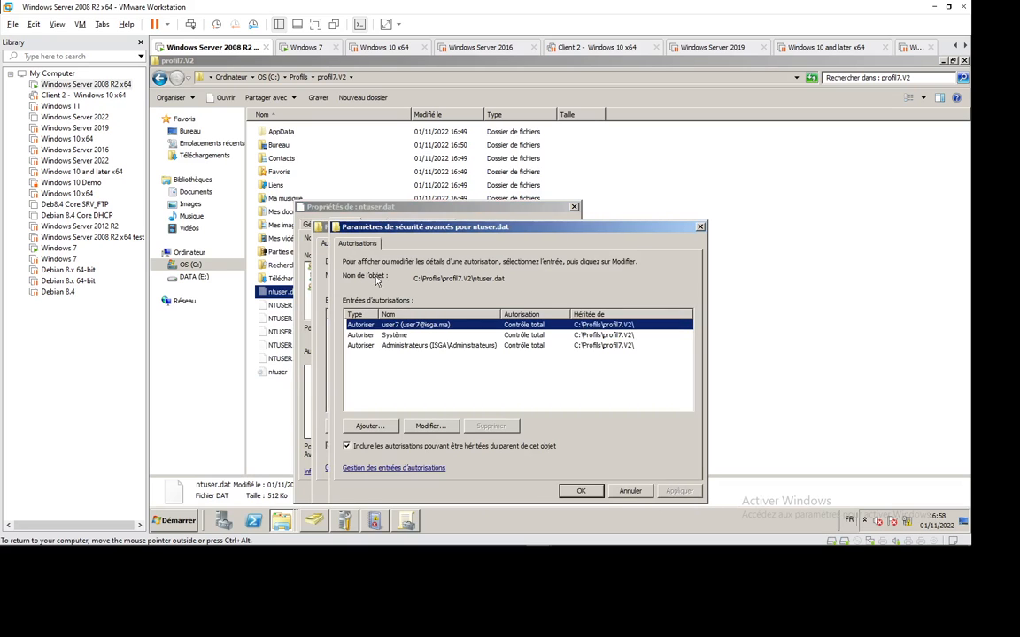
{"action": "left_click", "coordinate": [329, 446]}
{"action": "left_click", "coordinate": [414, 339]}
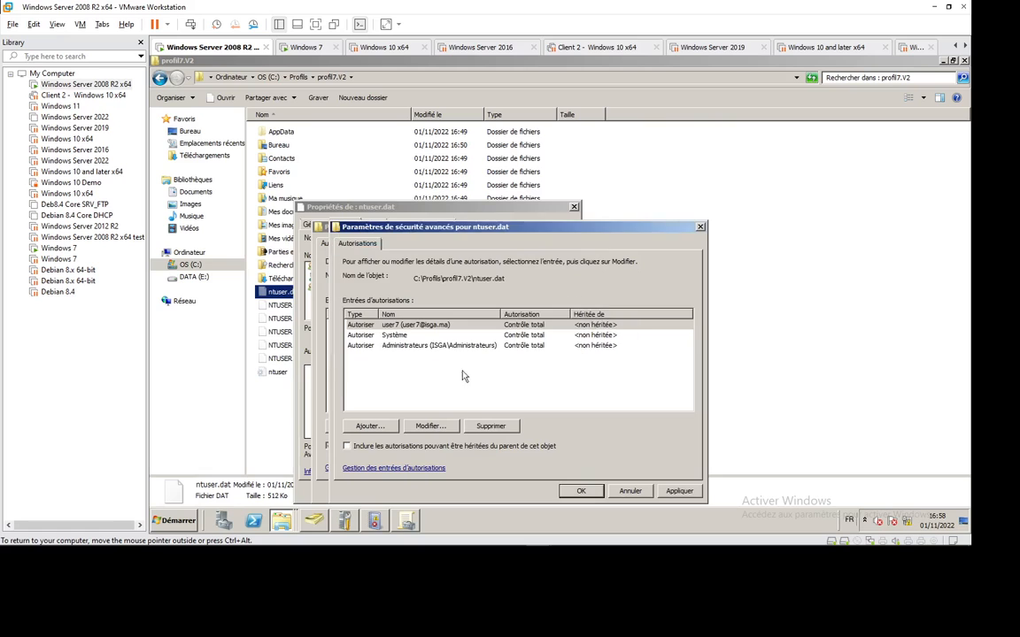
{"action": "key", "text": "Return"}
{"action": "left_click", "coordinate": [564, 491]}
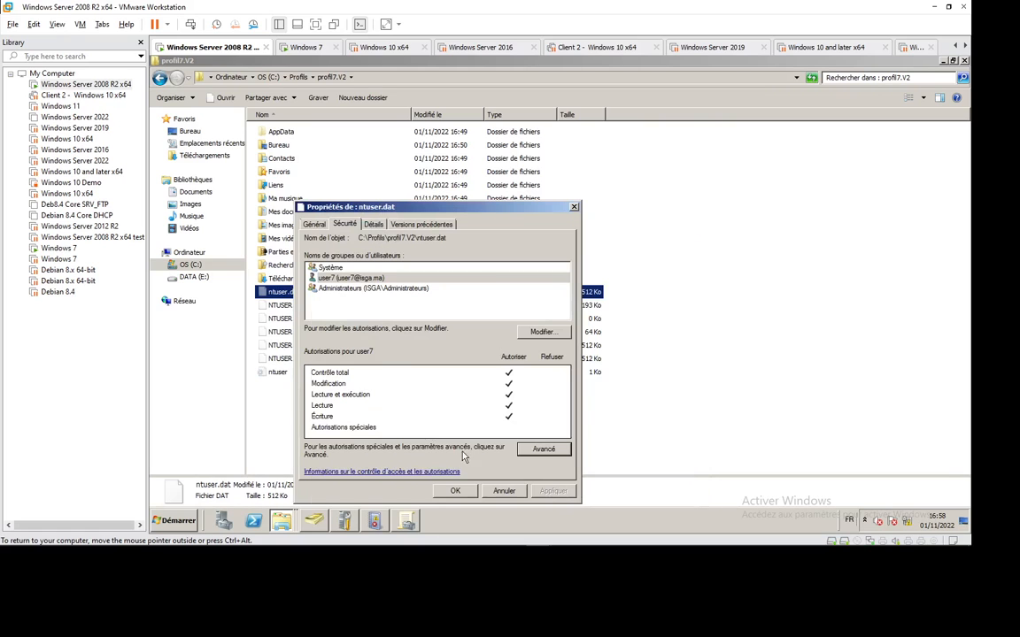
Uncheck Contrôle total, Modification and Écriture for the profile user on ntuser.dat.
{"action": "left_click", "coordinate": [541, 332]}
{"action": "left_click", "coordinate": [366, 314]}
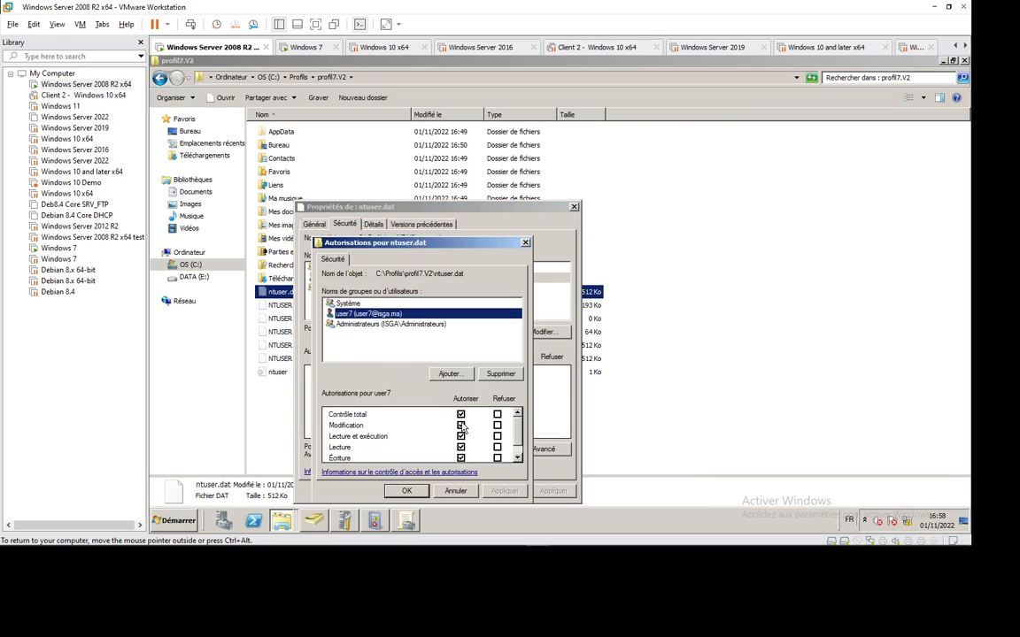
{"action": "left_click", "coordinate": [460, 426]}
{"action": "scroll", "coordinate": [519, 452], "scroll_direction": "down", "scroll_amount": 1}
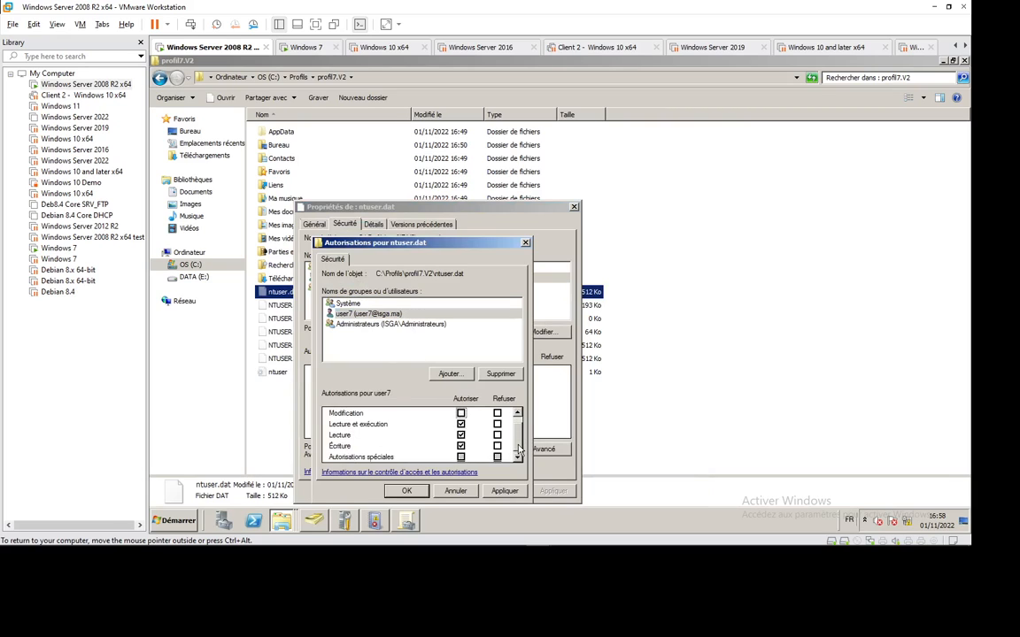
{"action": "left_click", "coordinate": [460, 446]}
{"action": "left_click", "coordinate": [407, 492]}
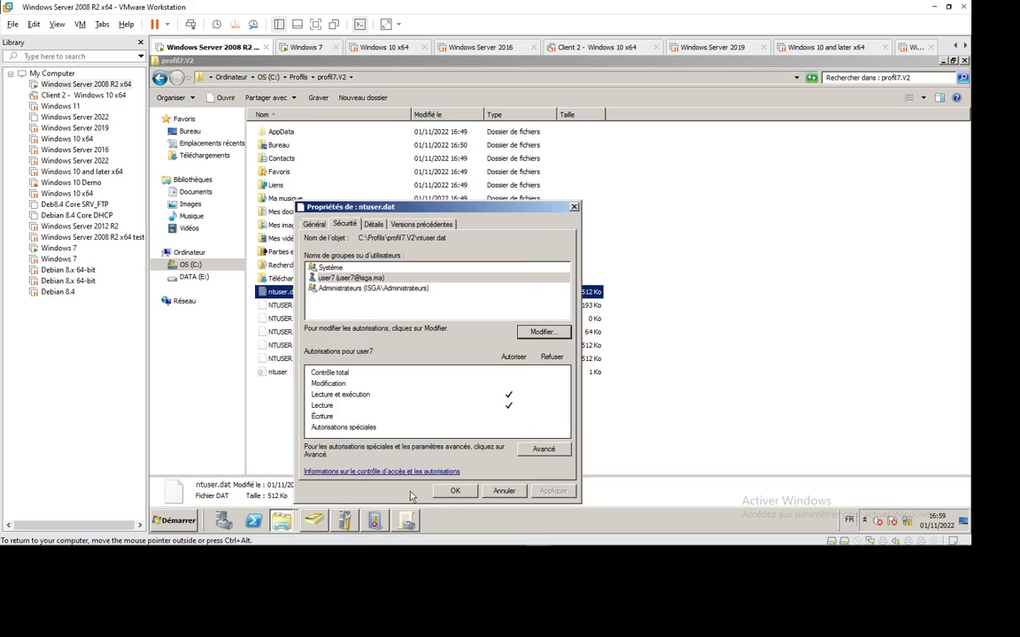
Close Properties, rename ntuser.dat to ntuser.man with F2, and accept both warnings.
{"action": "left_click", "coordinate": [455, 491]}
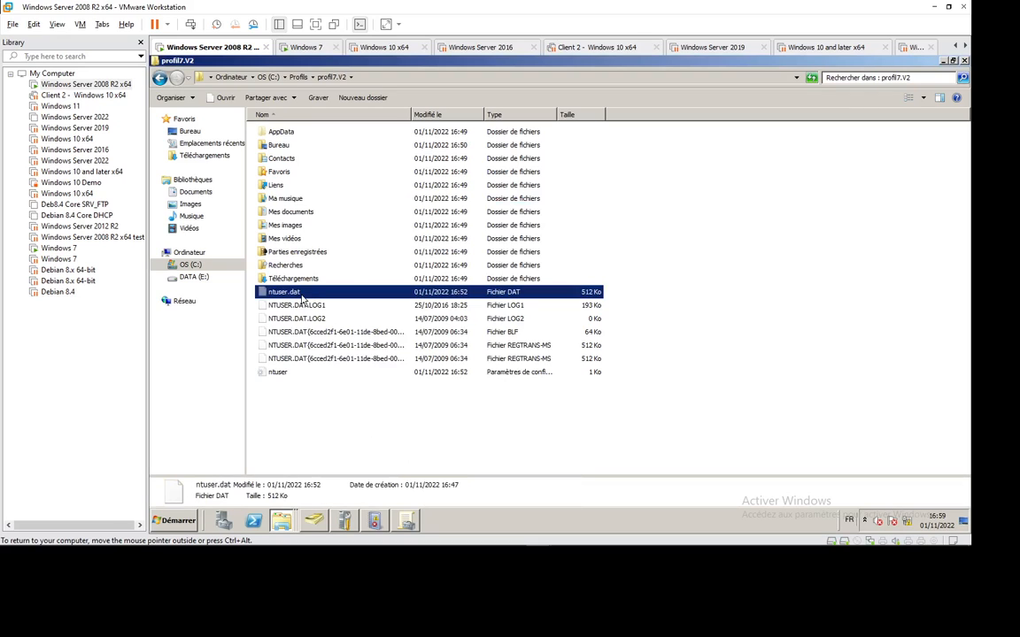
{"action": "key", "text": "F2"}
{"action": "type", "text": "man"}
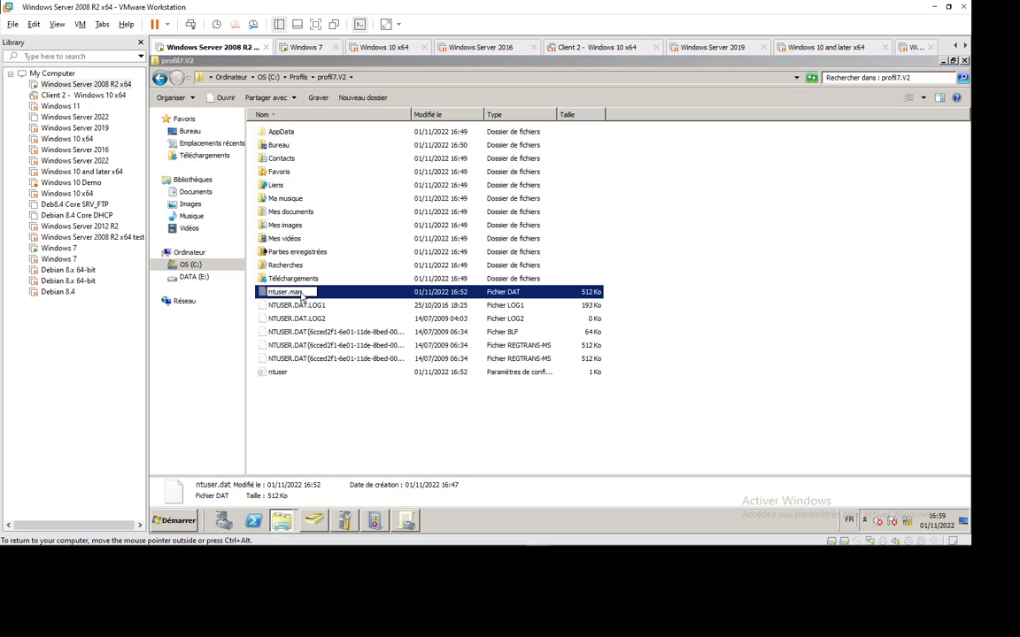
{"action": "key", "text": "Return"}
{"action": "key", "text": "Return"}
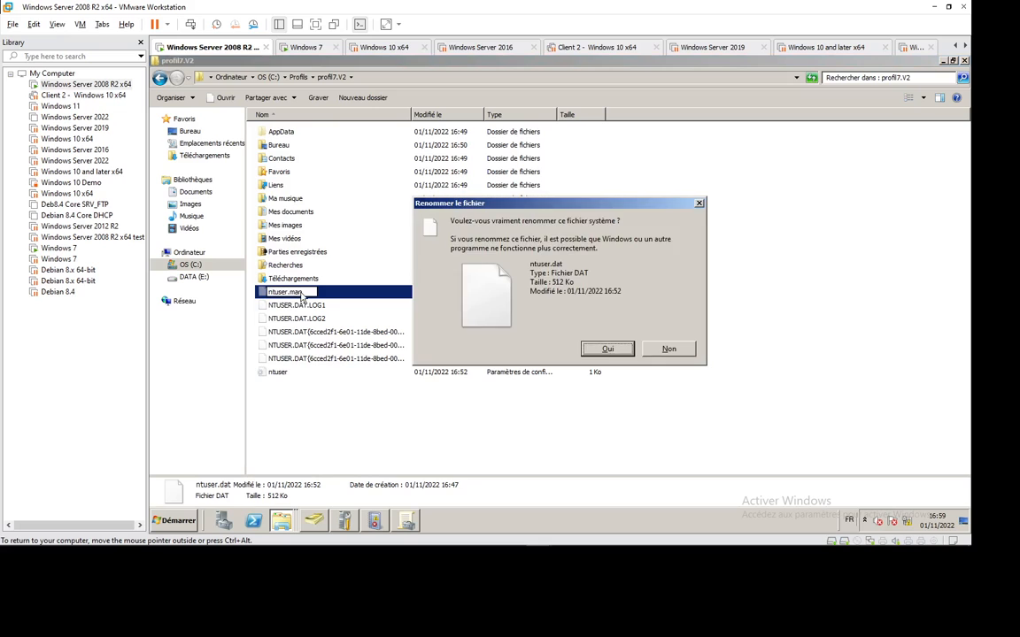
{"action": "key", "text": "Return"}
{"action": "left_click", "coordinate": [297, 47]}
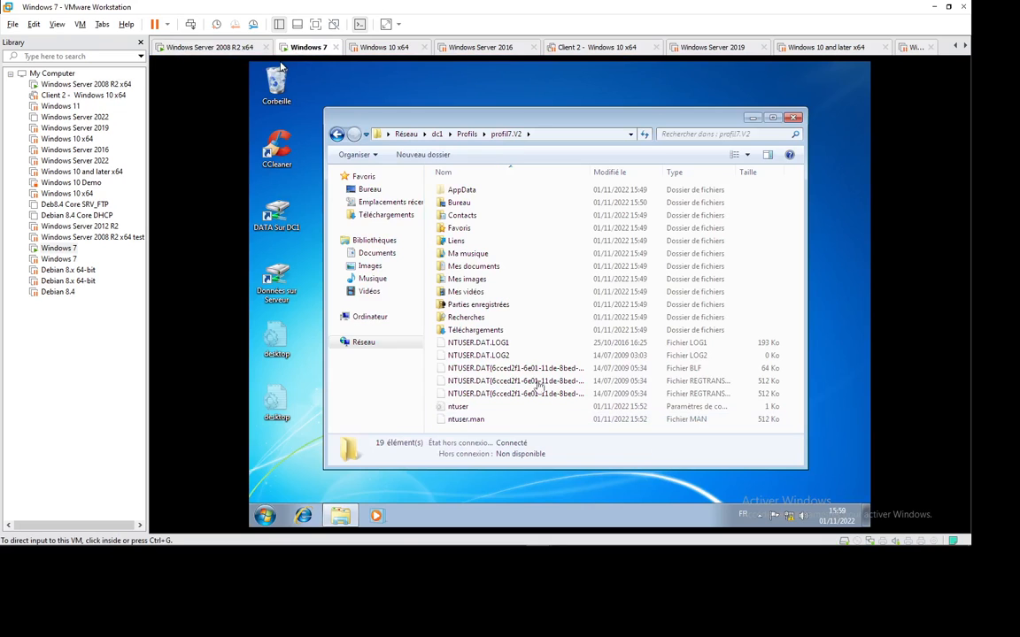
On Windows 7, maximize and refresh profil7.V2, then rename ntuser.man to ntuser.dat.
{"action": "left_click", "coordinate": [772, 119]}
{"action": "left_click", "coordinate": [773, 119]}
{"action": "right_click", "coordinate": [424, 420]}
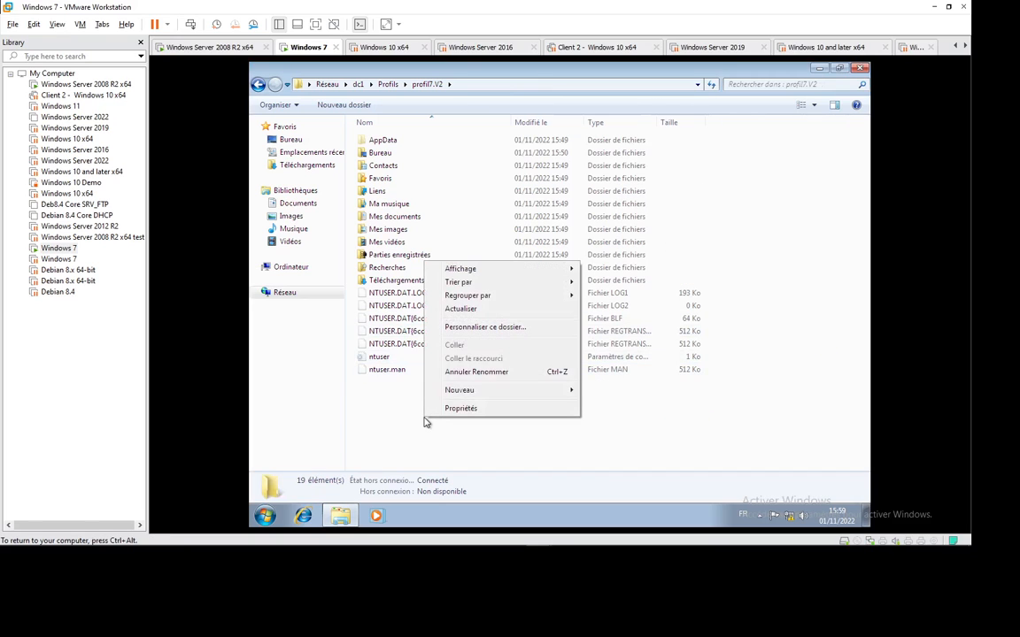
{"action": "left_click", "coordinate": [460, 309]}
{"action": "left_click", "coordinate": [384, 371]}
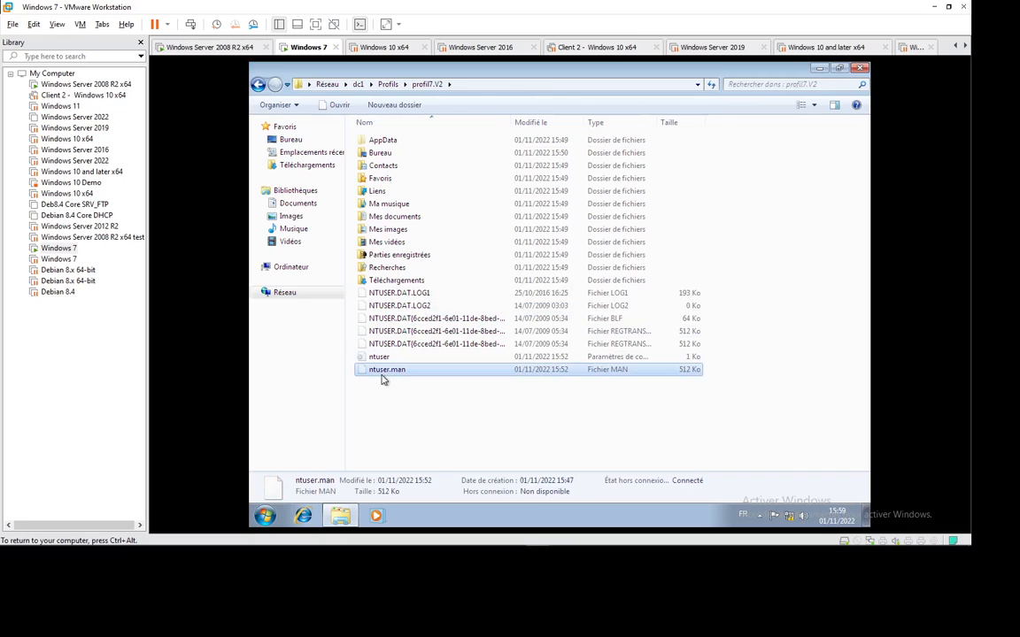
{"action": "left_click", "coordinate": [410, 371]}
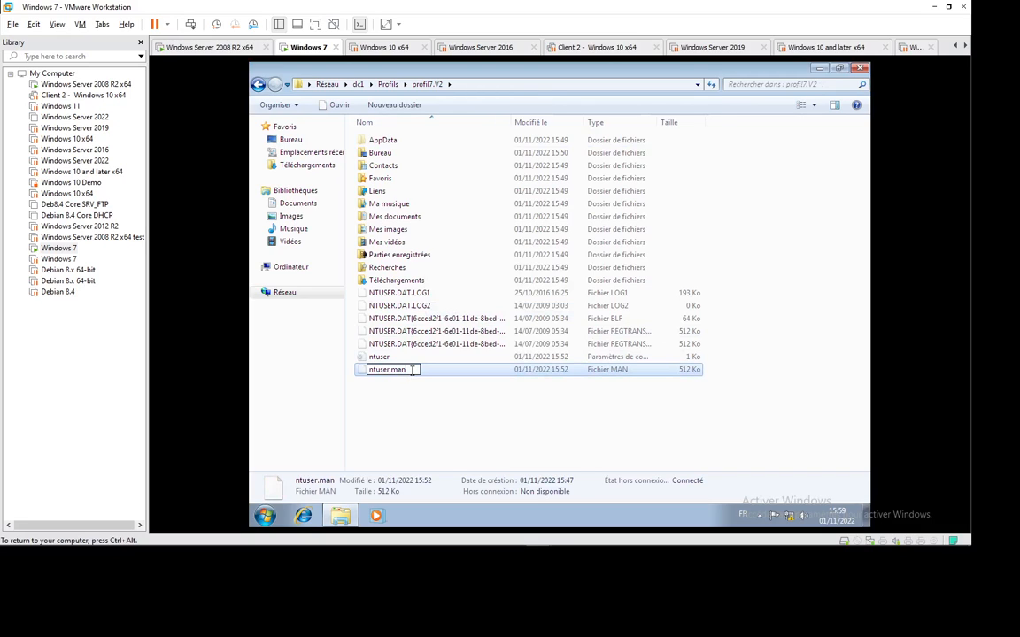
{"action": "key", "text": "BackSpace"}
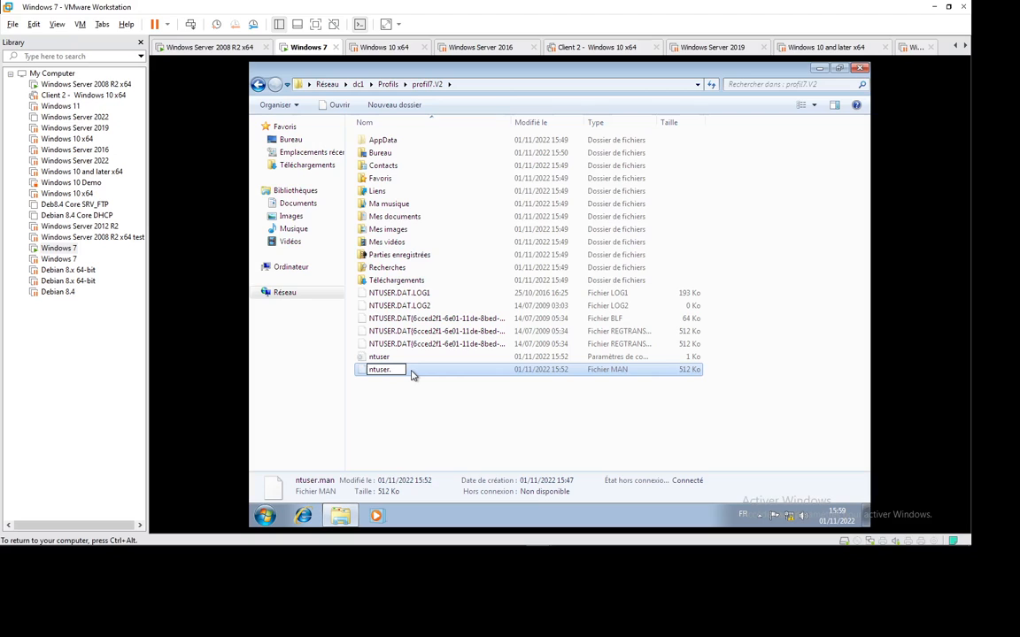
{"action": "type", "text": "dat"}
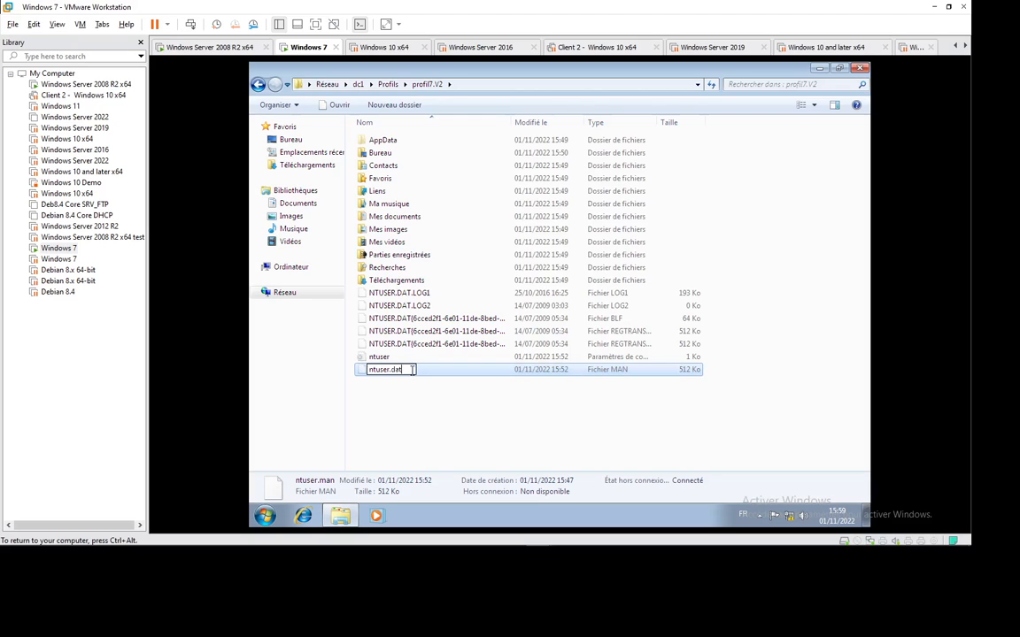
{"action": "key", "text": "Return"}
{"action": "key", "text": "Return"}
{"action": "key", "text": "Return"}
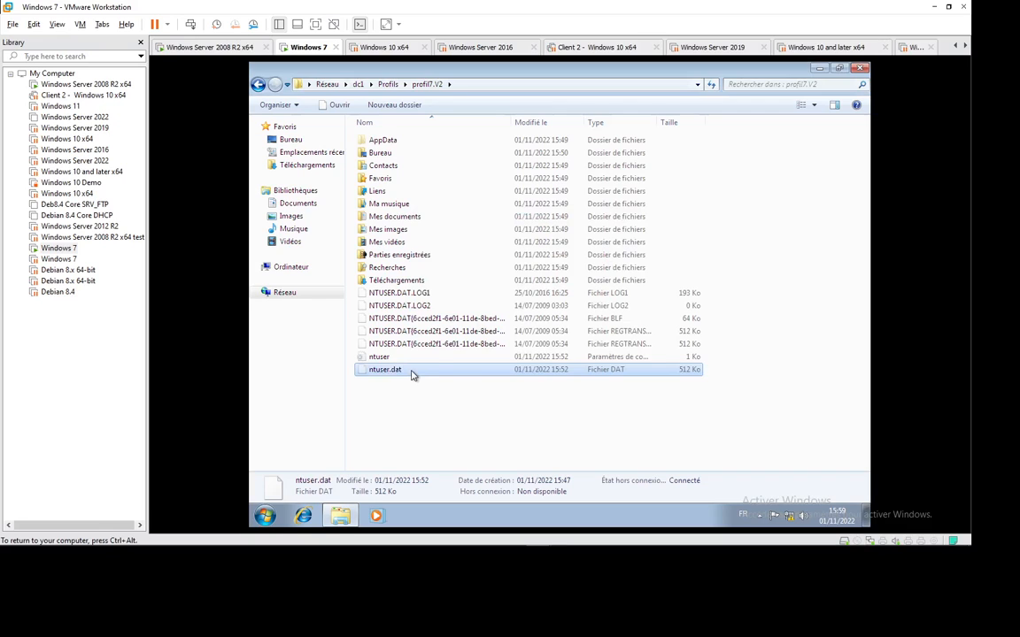
{"action": "left_click", "coordinate": [223, 49]}
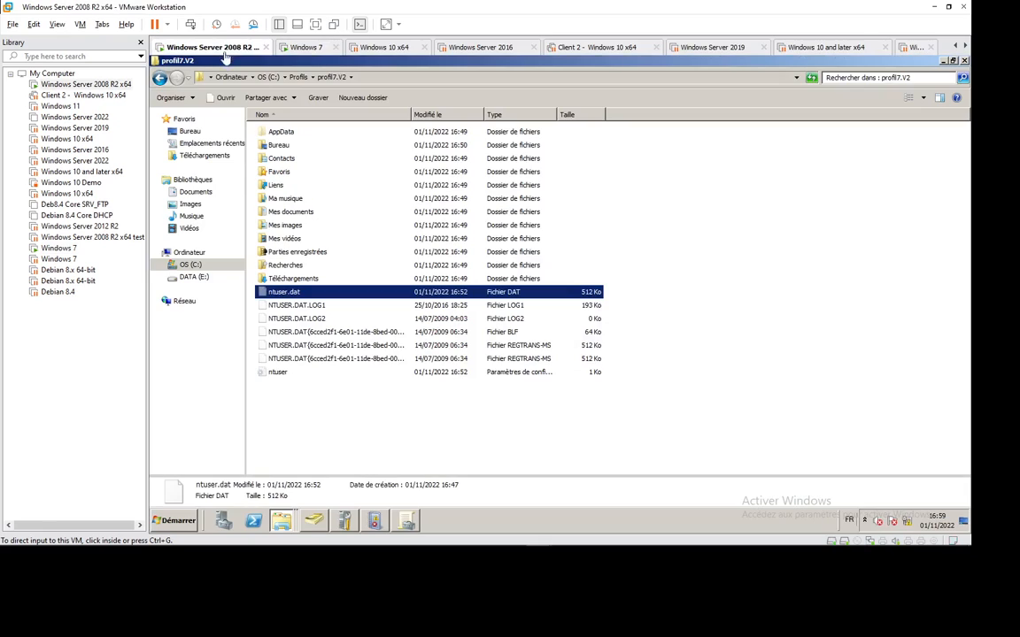
Open profil7.V2's Properties and review its Sécurité and advanced security settings without changes.
{"action": "right_click", "coordinate": [296, 406]}
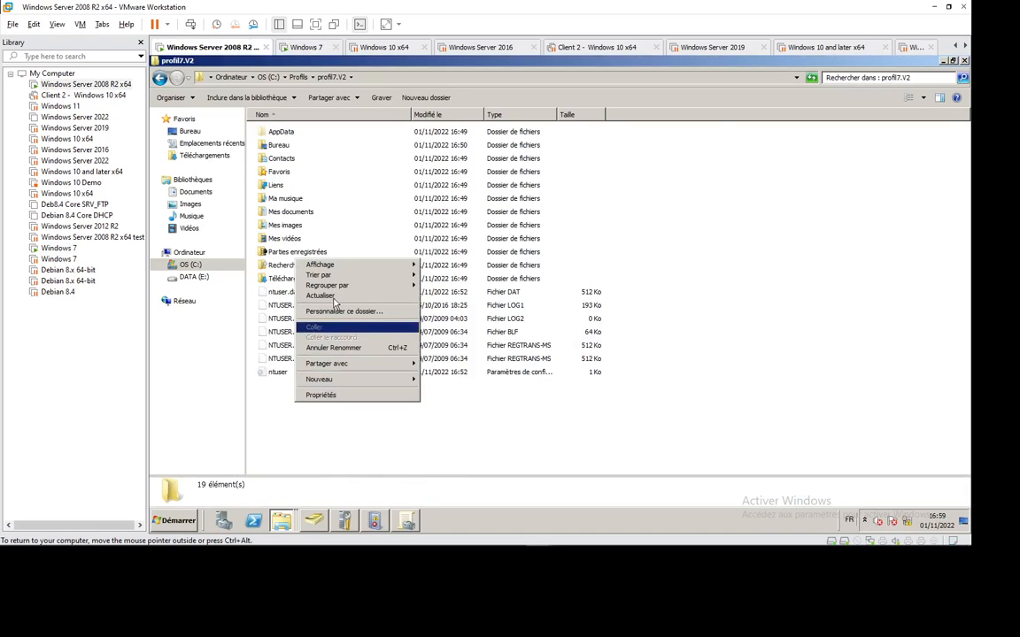
{"action": "left_click", "coordinate": [382, 408]}
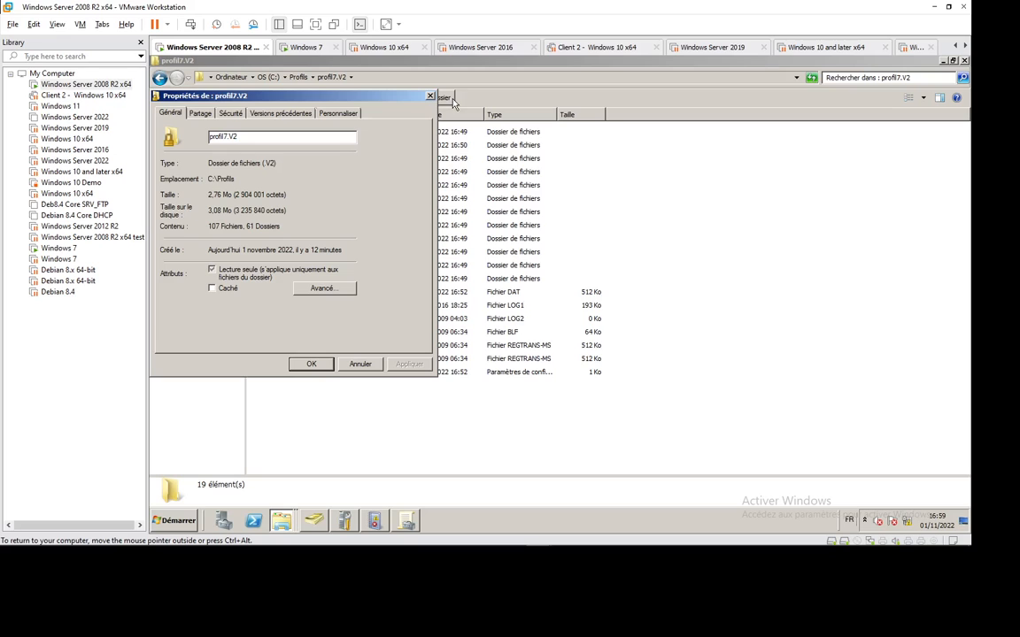
{"action": "left_click", "coordinate": [430, 95]}
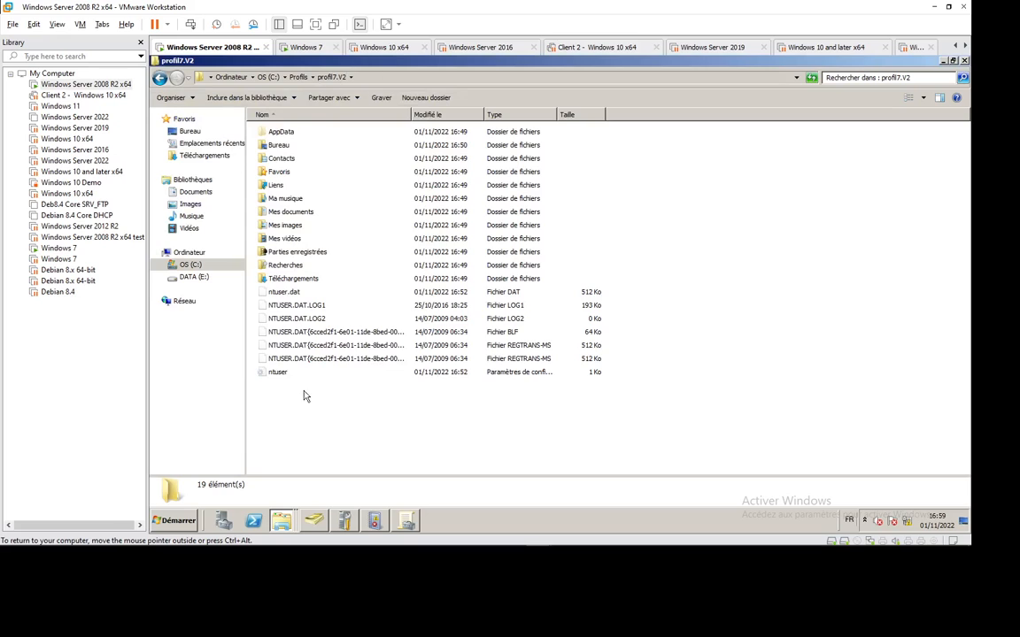
{"action": "right_click", "coordinate": [266, 410]}
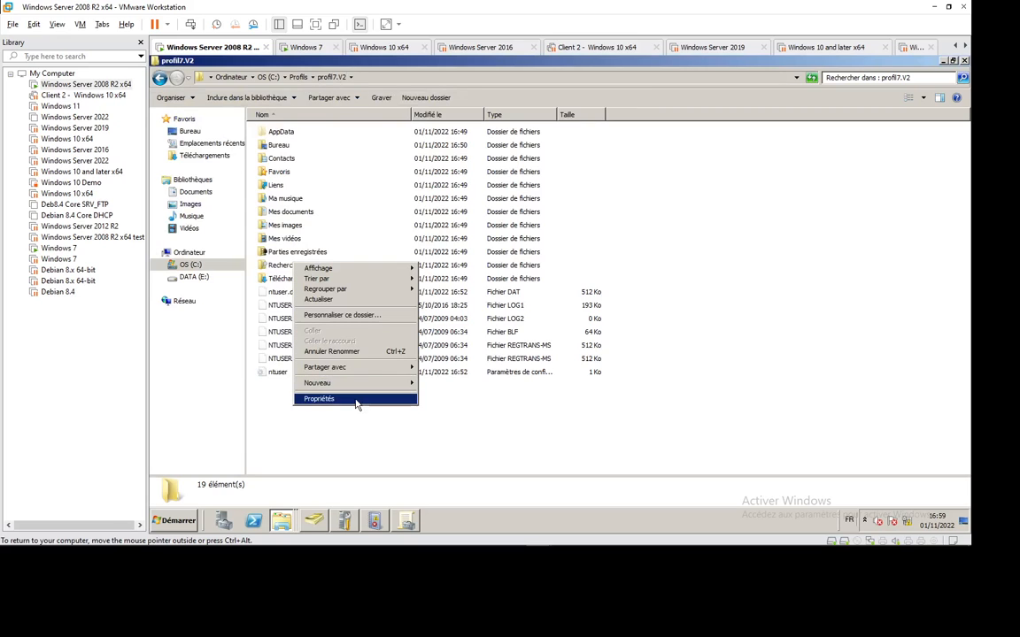
{"action": "left_click", "coordinate": [356, 400]}
{"action": "left_click", "coordinate": [228, 115]}
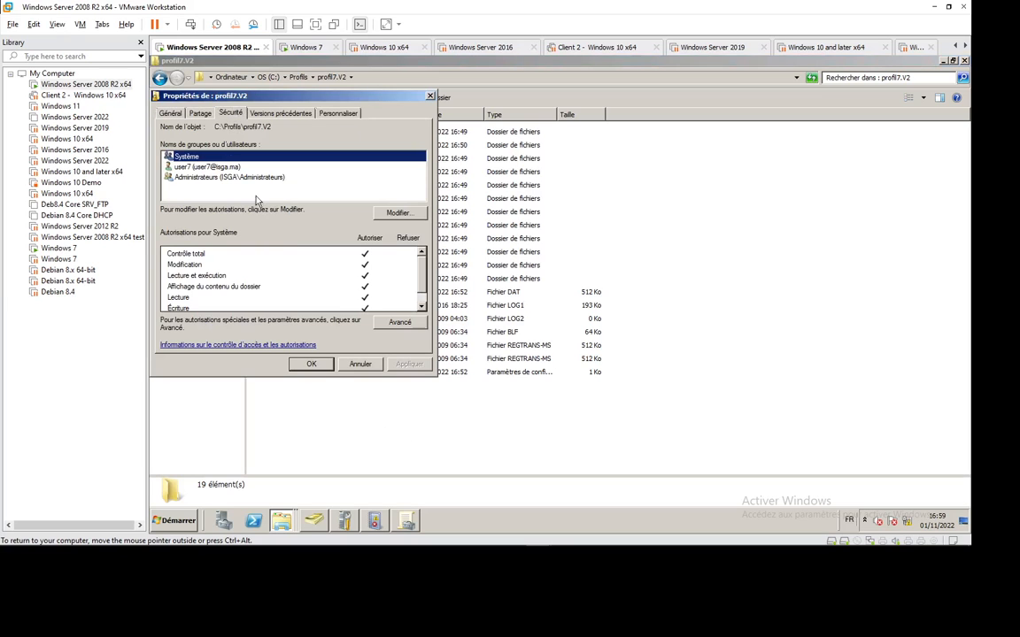
{"action": "left_click", "coordinate": [401, 324]}
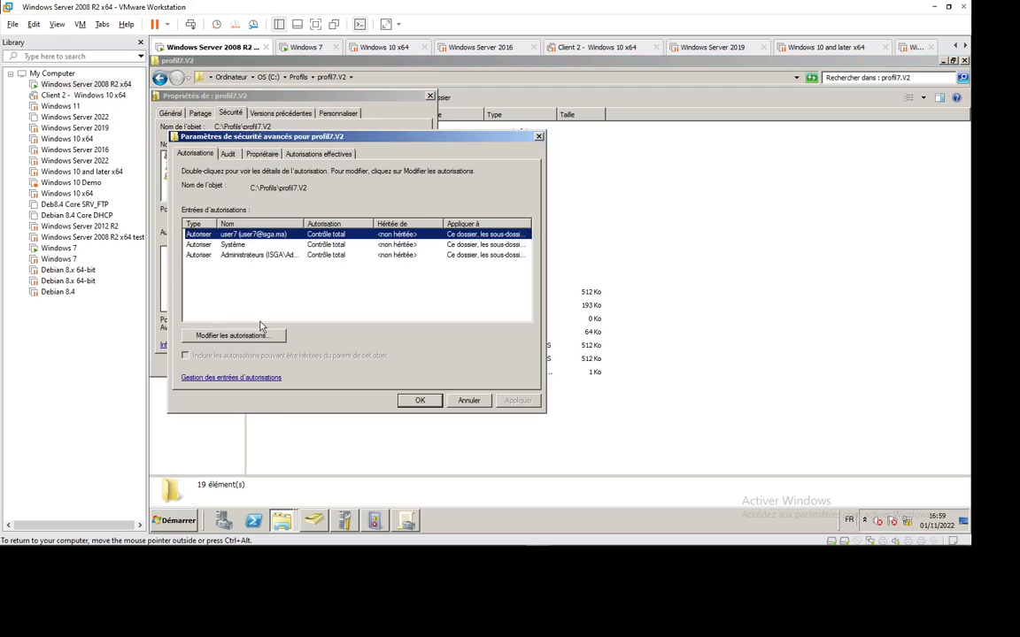
{"action": "left_click", "coordinate": [233, 336]}
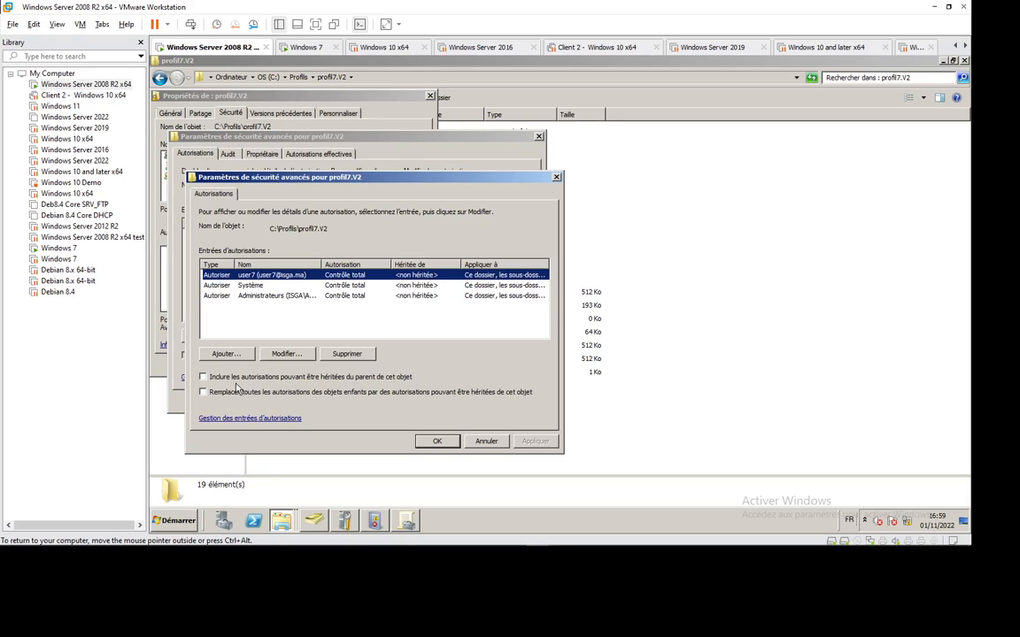
{"action": "left_click", "coordinate": [486, 441]}
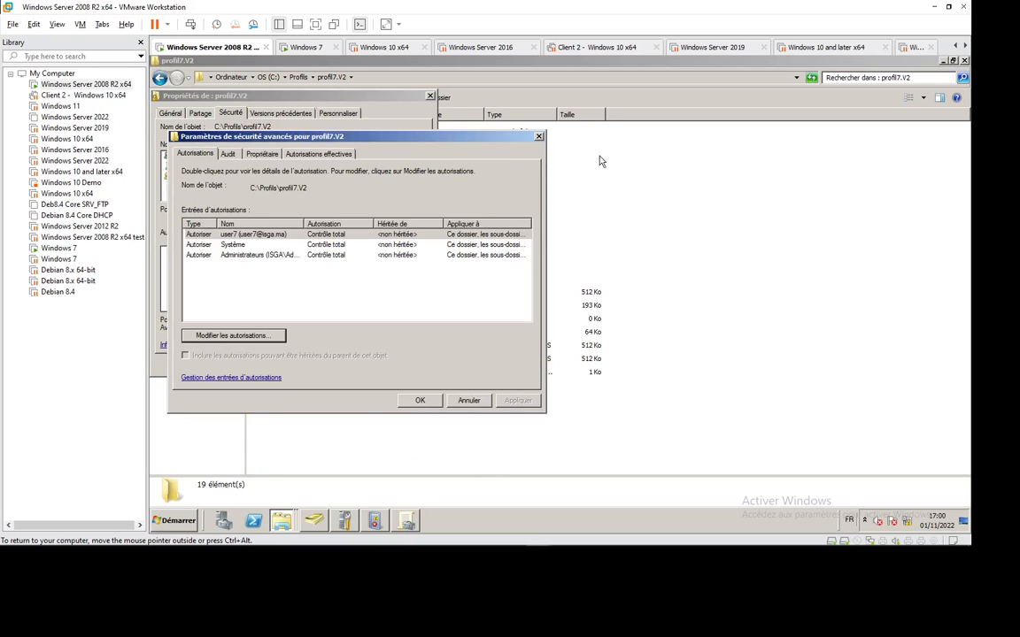
{"action": "left_click", "coordinate": [469, 401]}
Remove Contrôle total and Modification from user7 on profil7.V2, keeping read and write, then OK.
{"action": "left_click", "coordinate": [398, 213]}
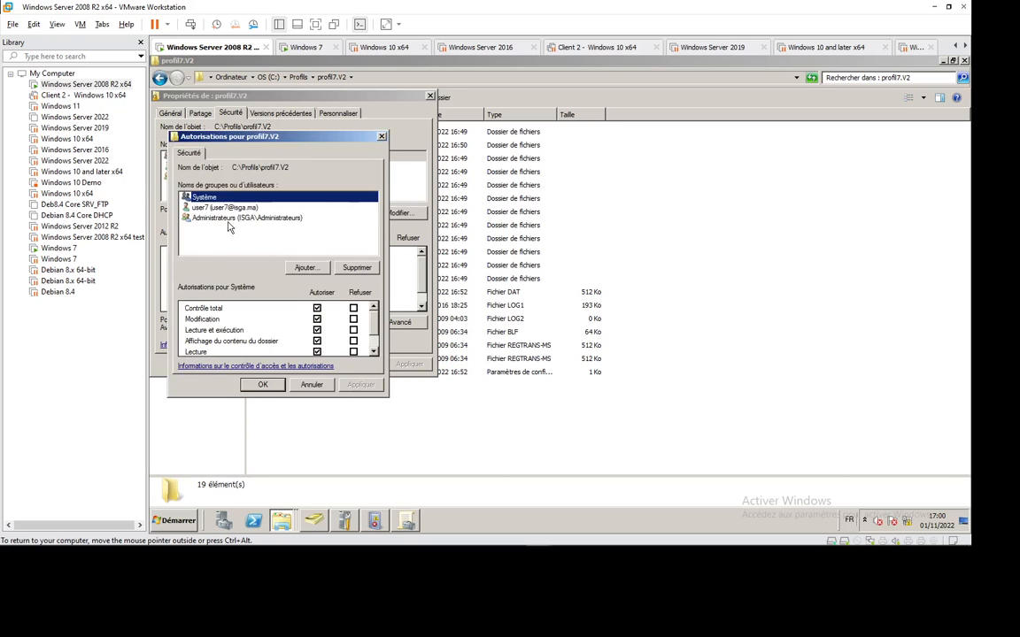
{"action": "left_click", "coordinate": [228, 208]}
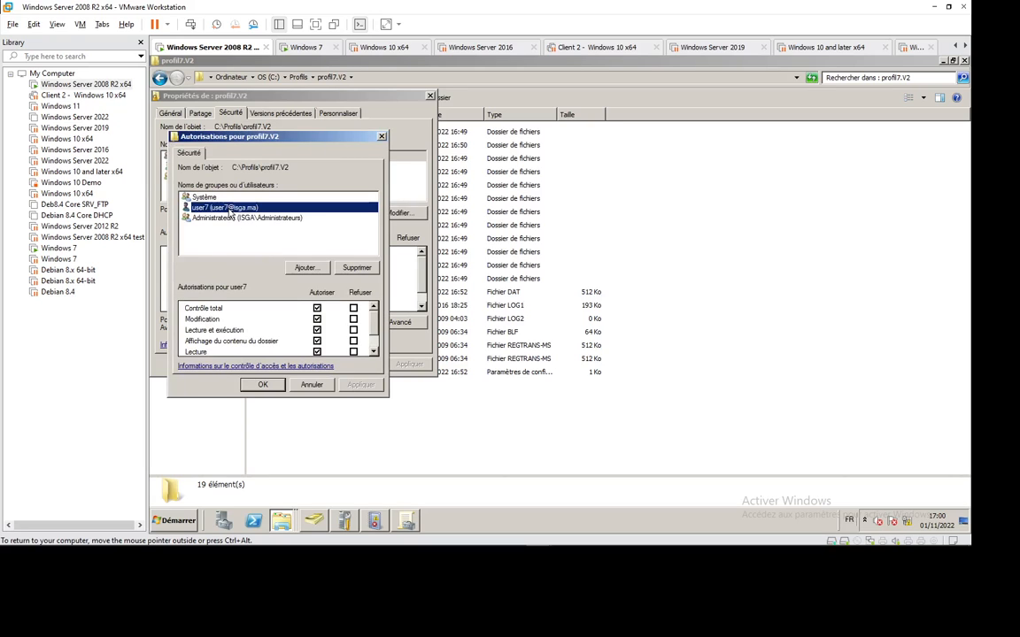
{"action": "left_click", "coordinate": [317, 319]}
{"action": "scroll", "coordinate": [375, 336], "scroll_direction": "down", "scroll_amount": 1}
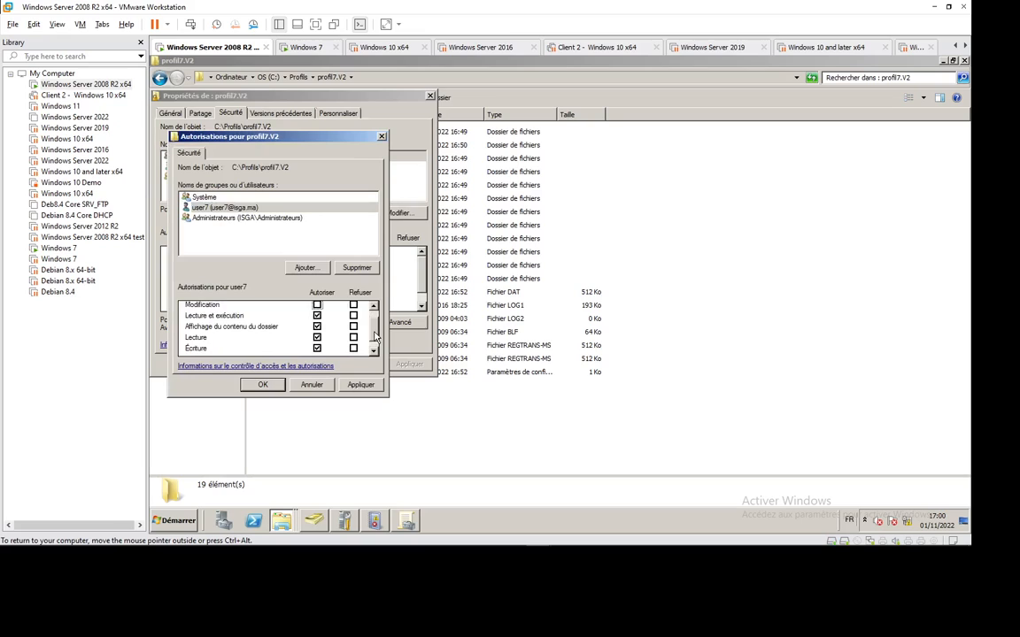
{"action": "scroll", "coordinate": [376, 336], "scroll_direction": "down", "scroll_amount": 1}
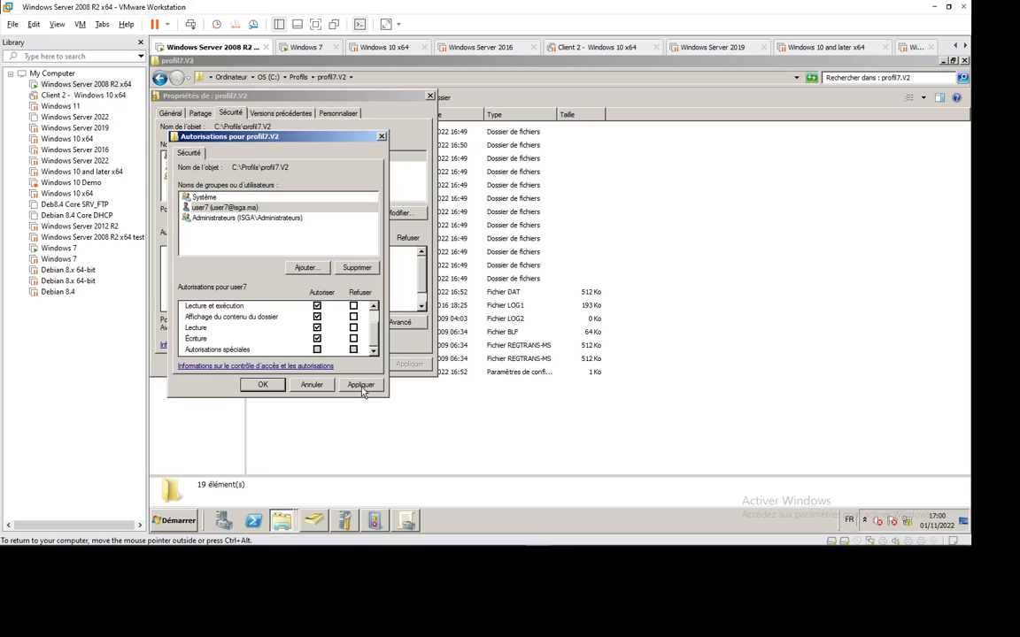
{"action": "left_click", "coordinate": [263, 385]}
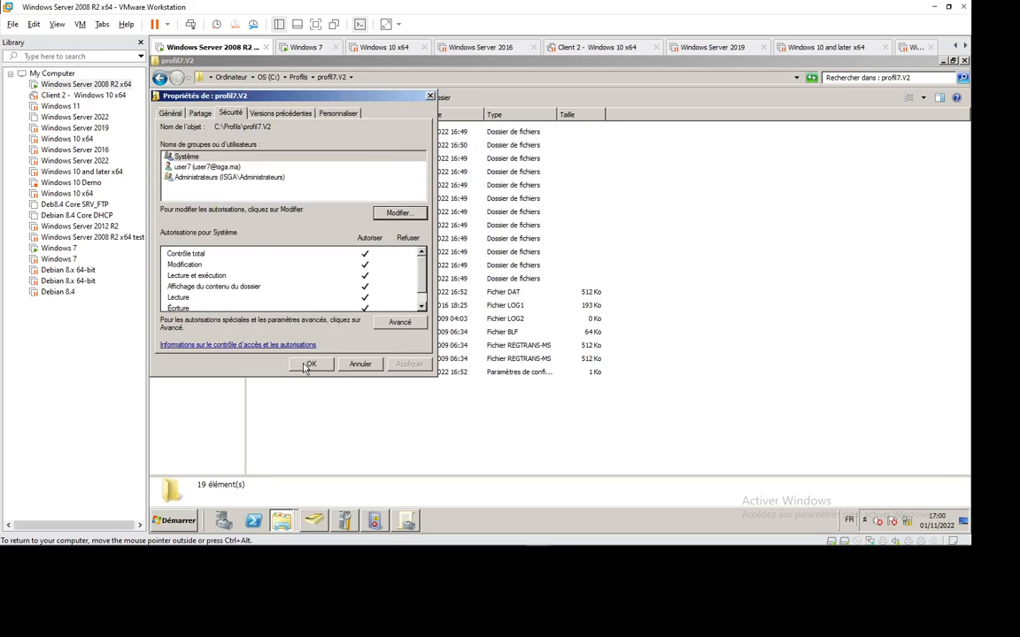
{"action": "left_click", "coordinate": [201, 167]}
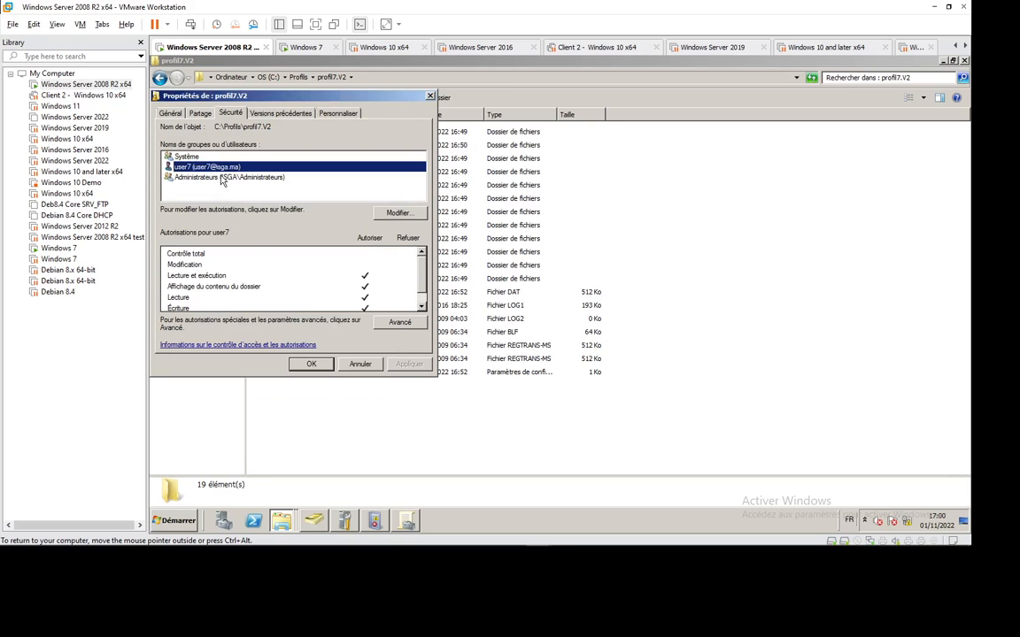
{"action": "left_click", "coordinate": [222, 178]}
{"action": "left_click", "coordinate": [205, 167]}
{"action": "left_click", "coordinate": [311, 364]}
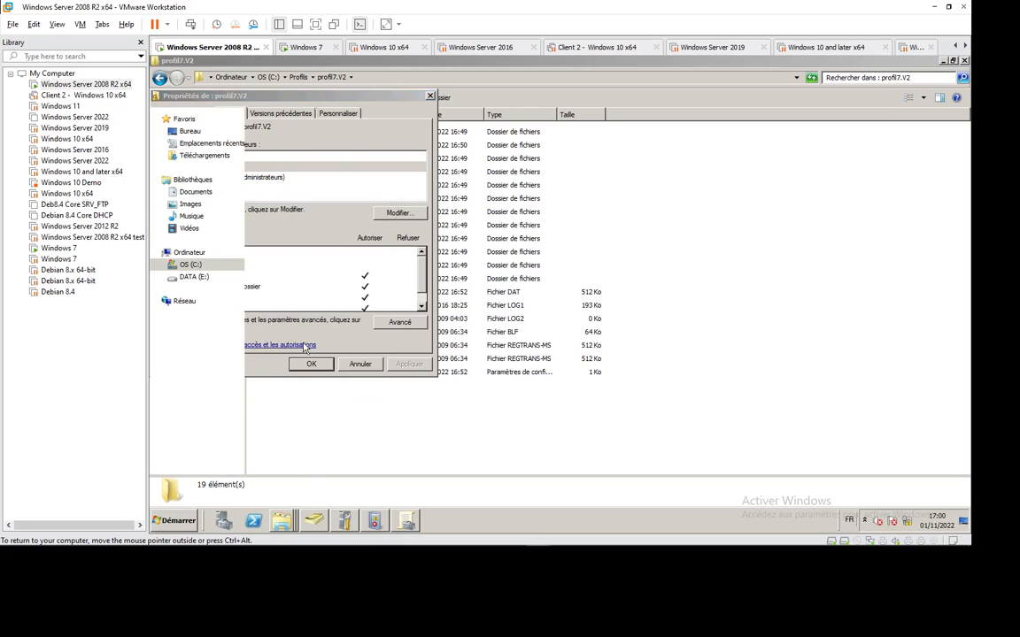
Rename ntuser.dat to ntuser.man with F2 and confirm the extension change.
{"action": "left_click", "coordinate": [311, 293]}
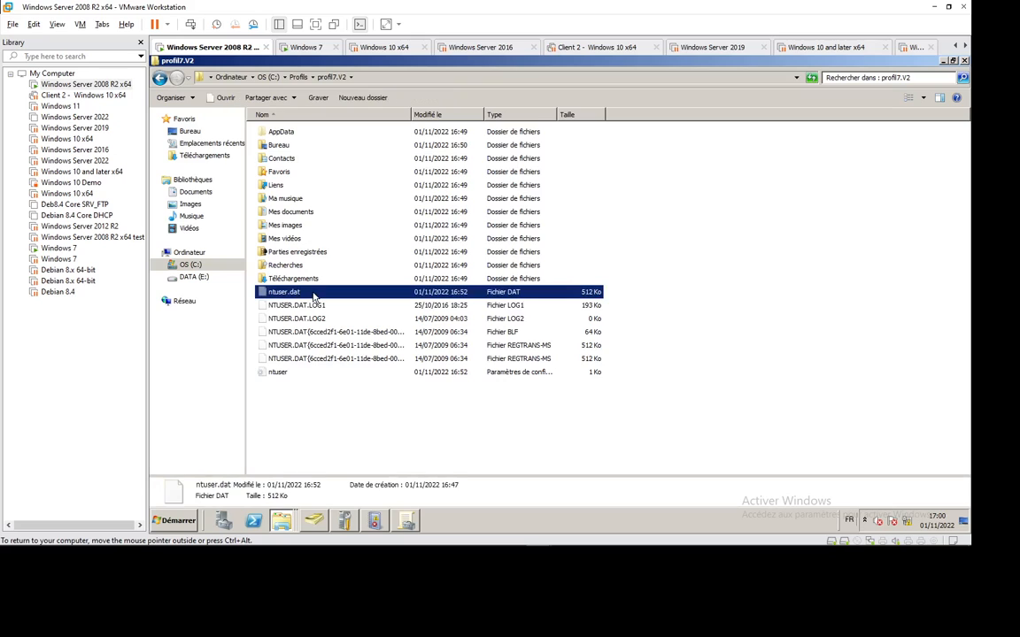
{"action": "key", "text": "F2"}
{"action": "key", "text": "BackSpace"}
{"action": "type", "text": "man"}
{"action": "key", "text": "Return"}
{"action": "key", "text": "Return"}
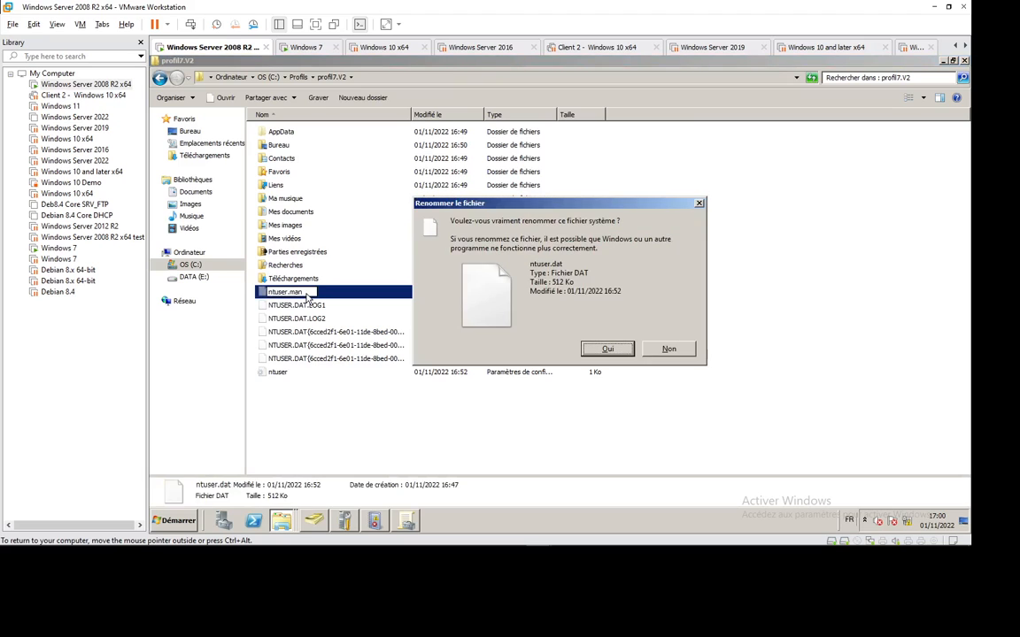
{"action": "key", "text": "Return"}
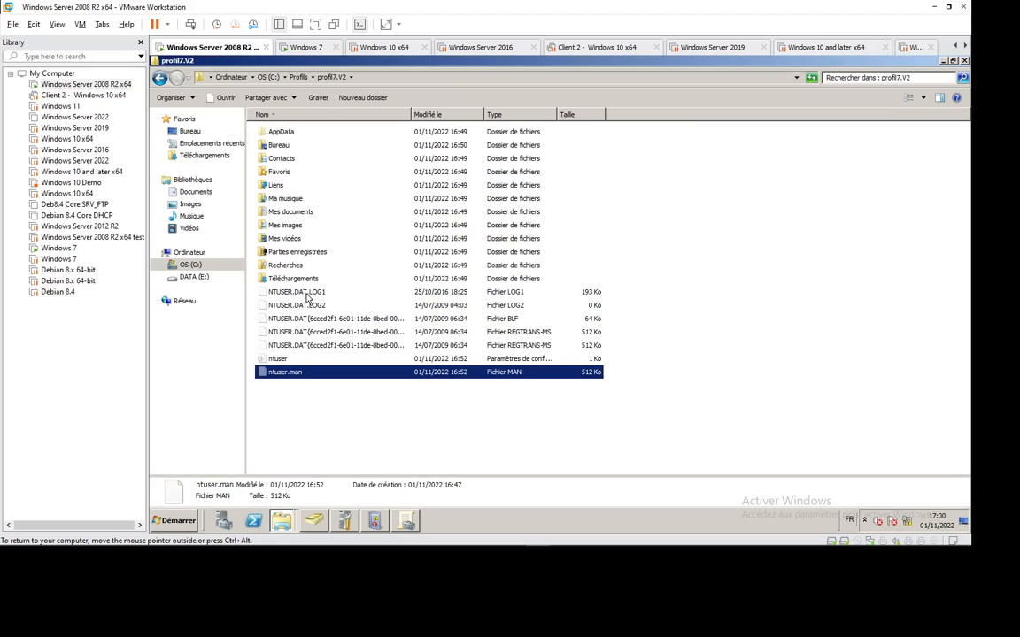
Check the test user's rights on ntuser.man's Sécurité tab, then switch to Windows 7.
{"action": "right_click", "coordinate": [297, 373]}
{"action": "left_click", "coordinate": [325, 372]}
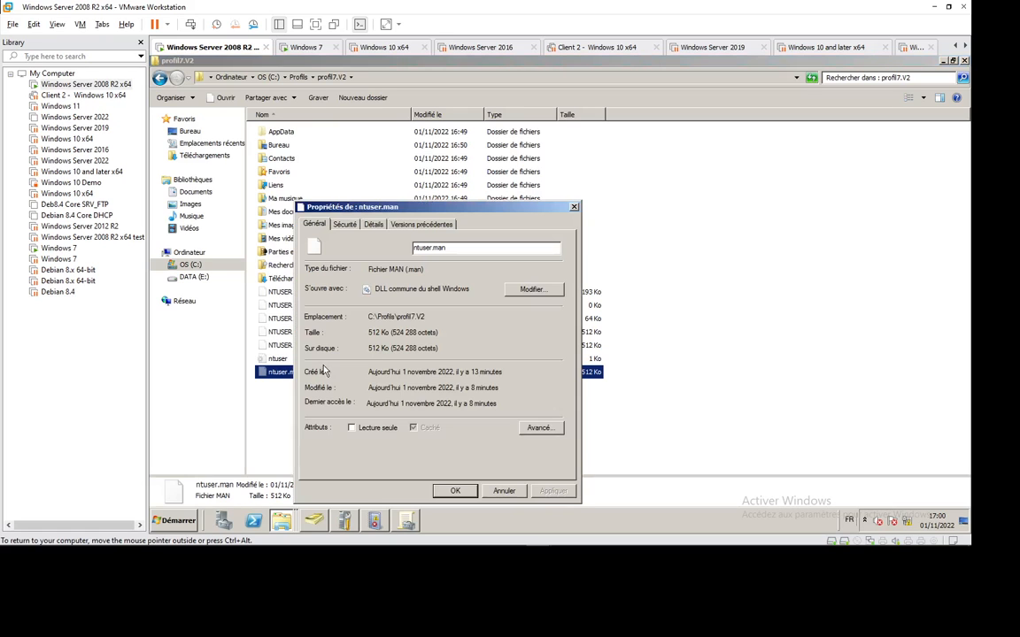
{"action": "left_click", "coordinate": [344, 224]}
{"action": "left_click", "coordinate": [347, 278]}
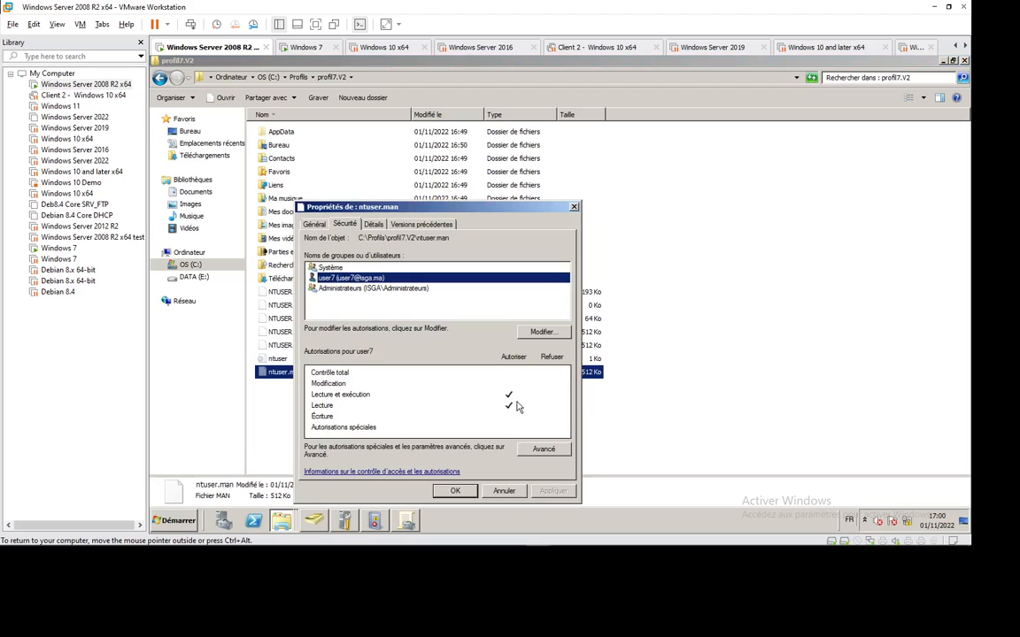
{"action": "left_click", "coordinate": [455, 491]}
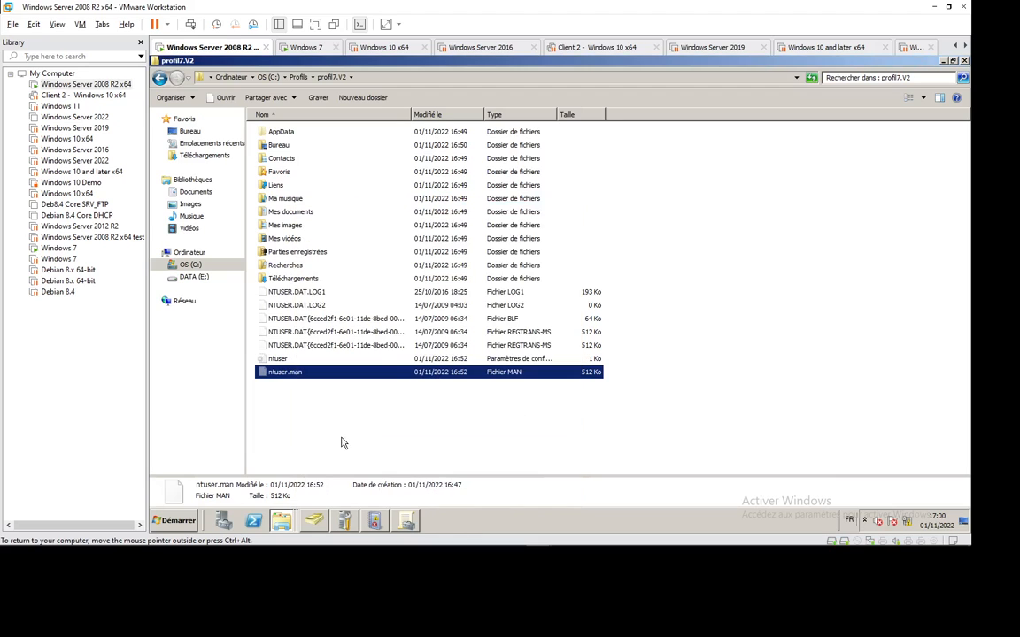
{"action": "left_click", "coordinate": [303, 47]}
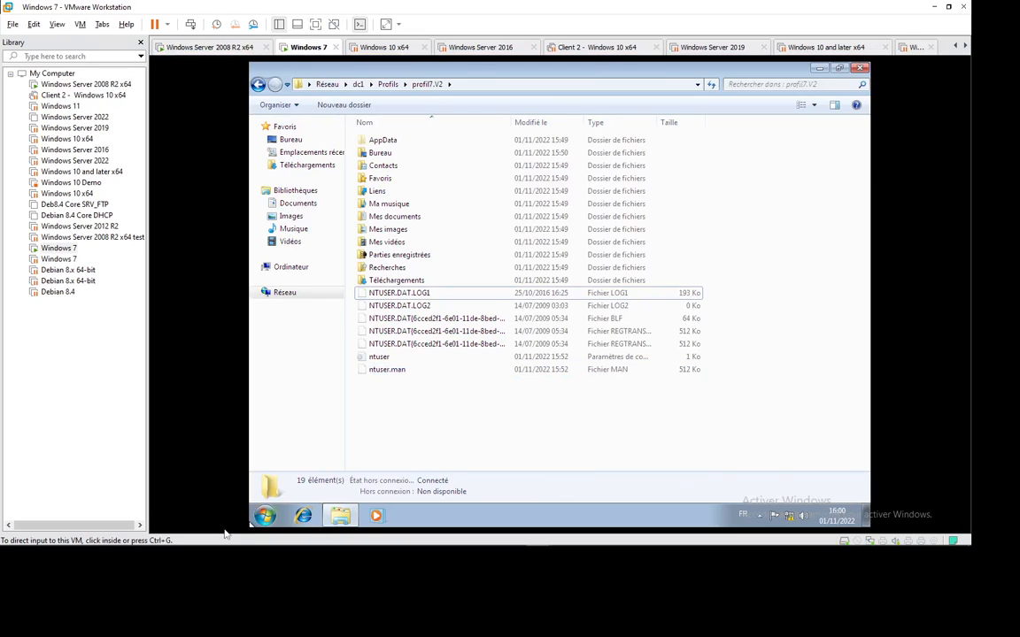
Log the test user off Windows 7 via Démarrer > Fermer la session.
{"action": "left_click", "coordinate": [265, 516]}
{"action": "left_click", "coordinate": [482, 484]}
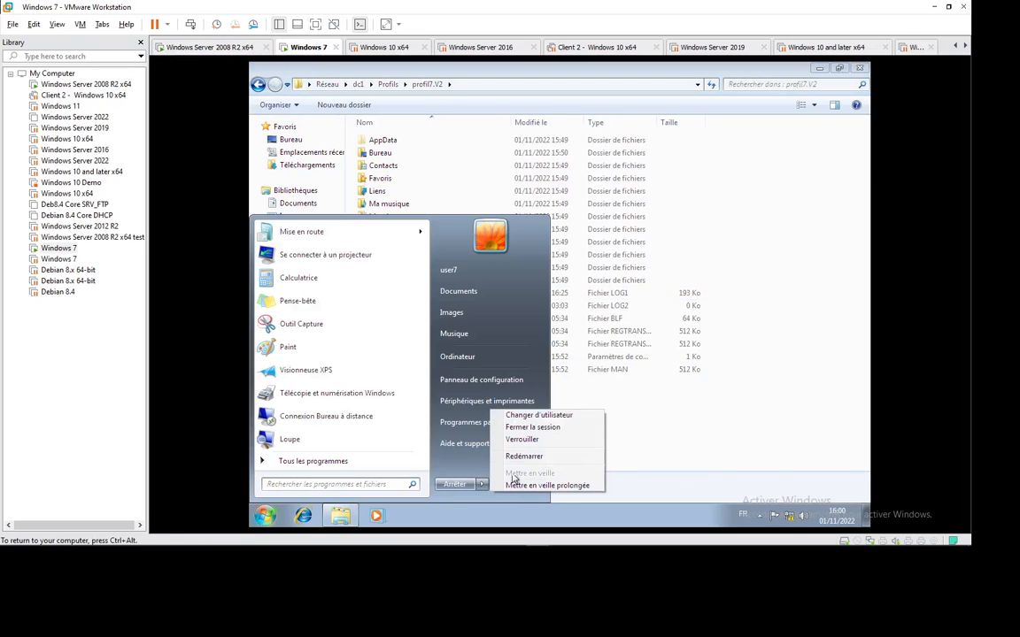
{"action": "left_click", "coordinate": [535, 425]}
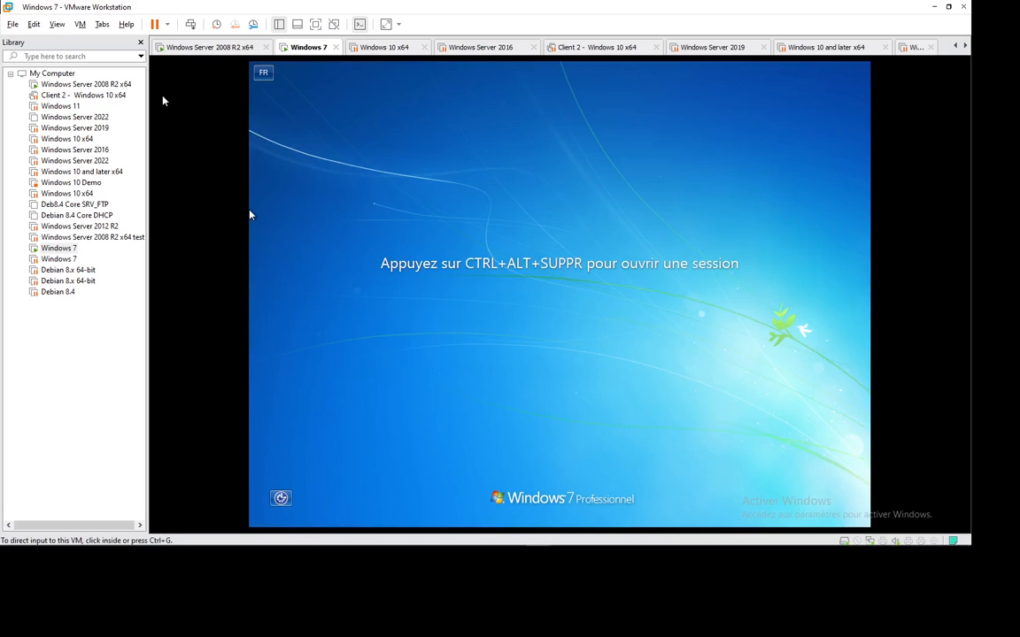
Sign the test user back in with Ctrl+Alt+Insert and the account password.
{"action": "left_click", "coordinate": [250, 215]}
{"action": "key", "text": "ctrl+alt+Insert"}
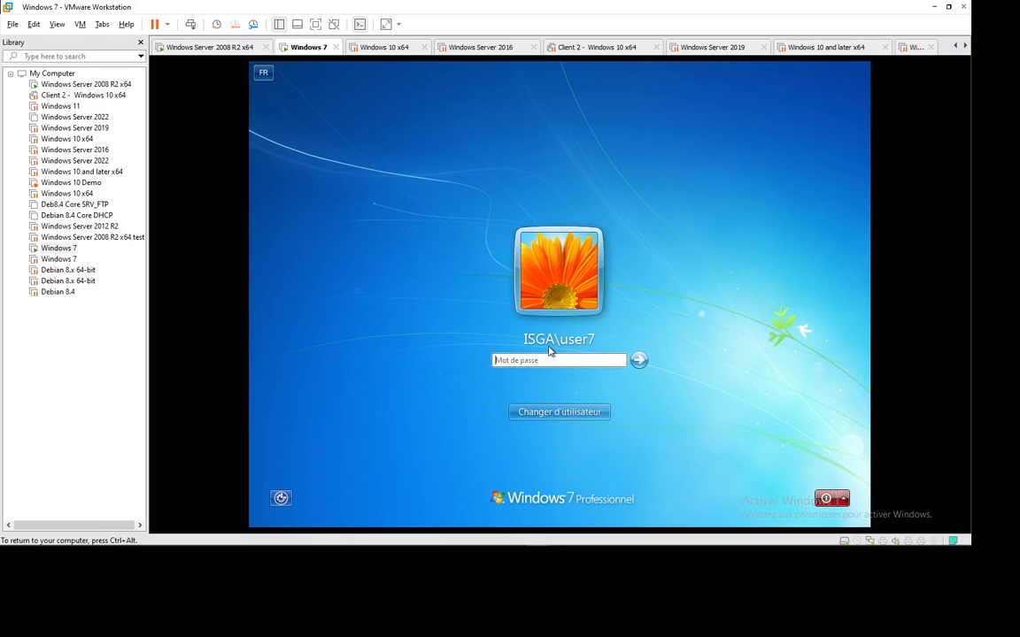
{"action": "type", "text": "********"}
{"action": "key", "text": "Return"}
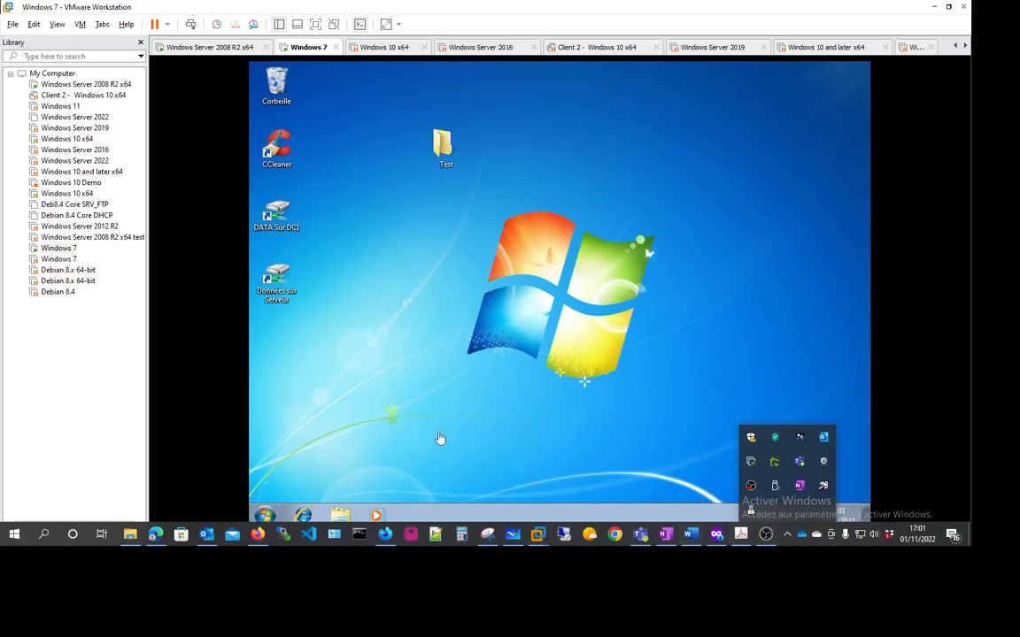
Refresh the Windows 7 desktop several times after signing in.
{"action": "left_click", "coordinate": [416, 318]}
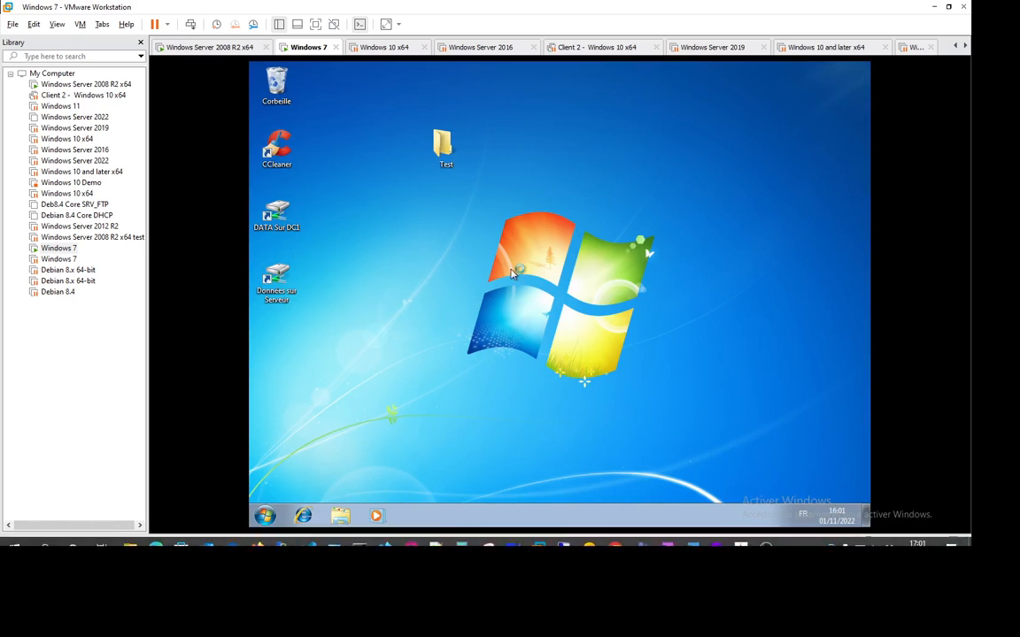
{"action": "right_click", "coordinate": [522, 256]}
{"action": "left_click", "coordinate": [544, 283]}
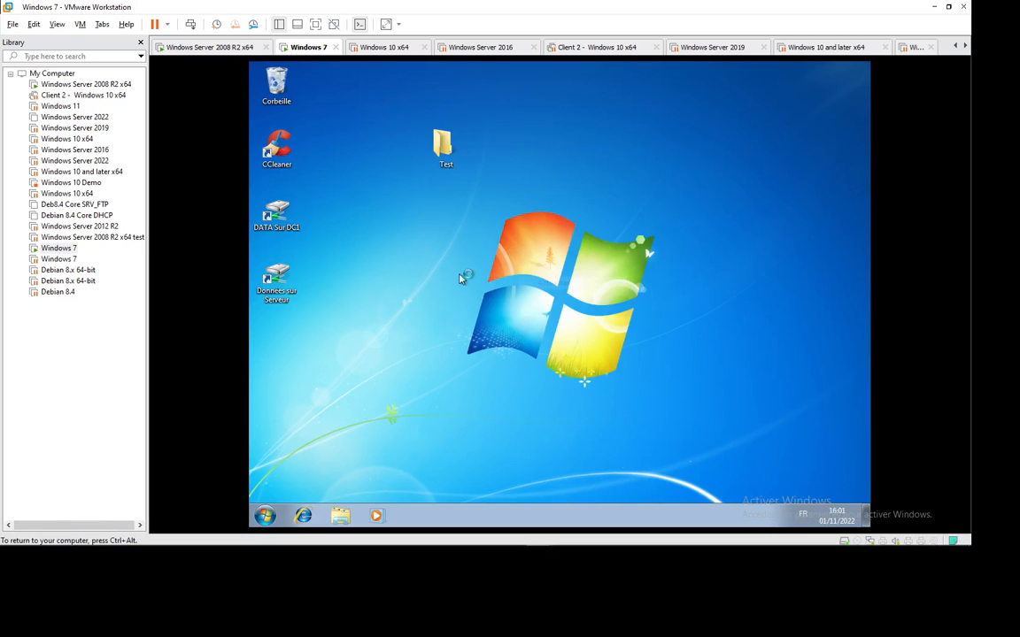
{"action": "right_click", "coordinate": [462, 268]}
{"action": "left_click", "coordinate": [497, 300]}
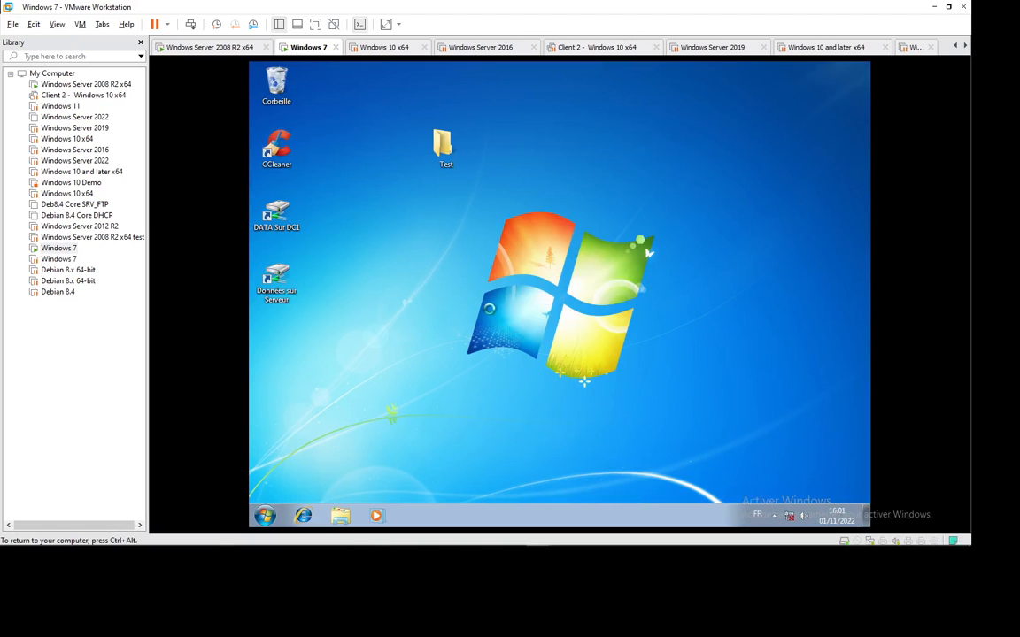
{"action": "right_click", "coordinate": [489, 309]}
{"action": "left_click", "coordinate": [492, 311]}
Open \\dc1 via Run, dismissing the dc error, then open Profils > profil7.V2.
{"action": "key", "text": "super+r"}
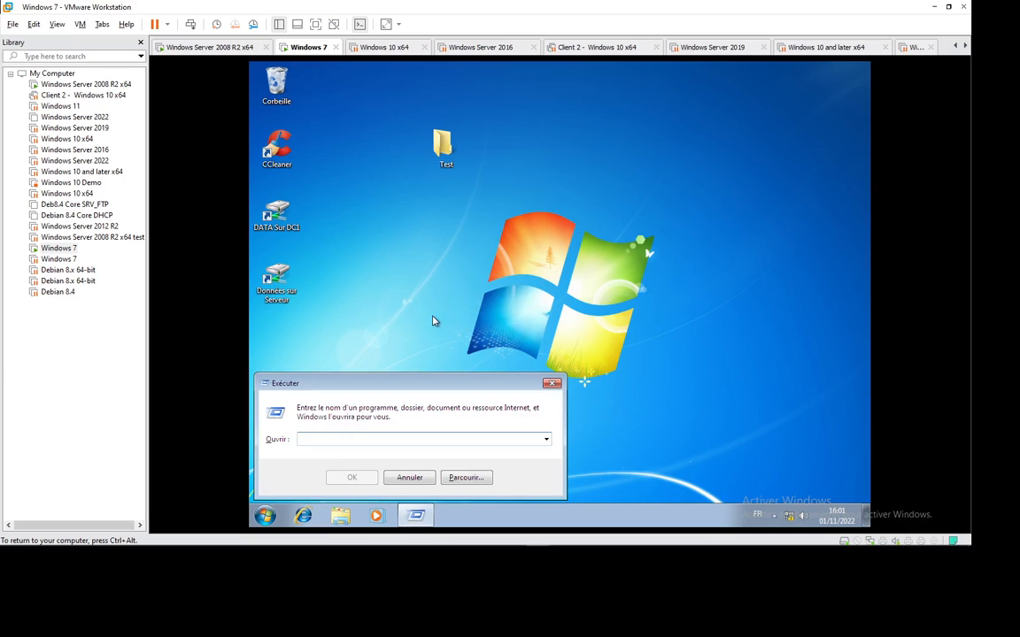
{"action": "type", "text": "\\\\"}
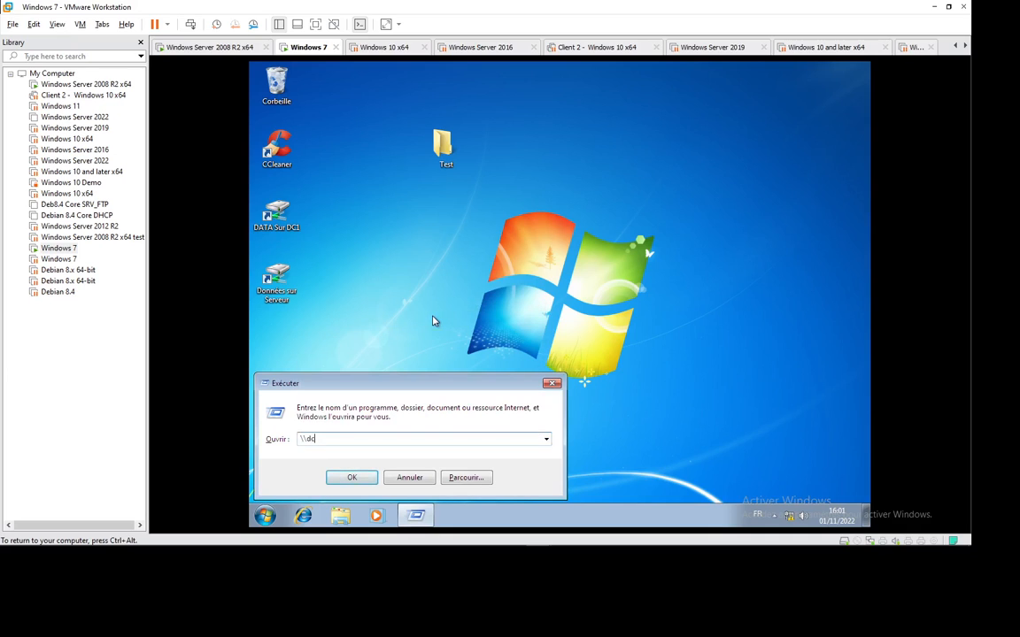
{"action": "type", "text": "dc"}
{"action": "key", "text": "Return"}
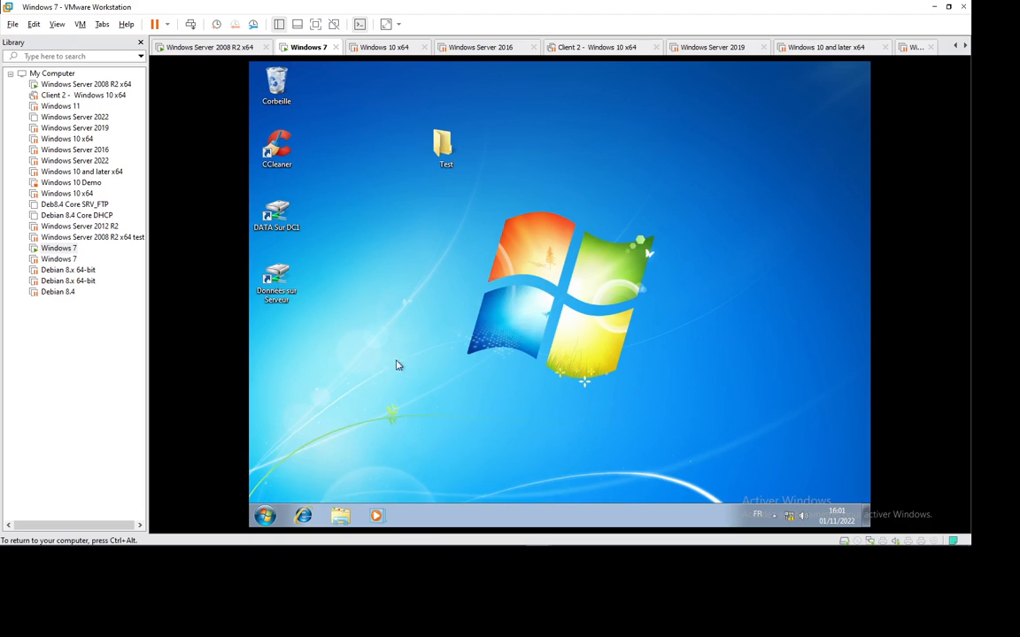
{"action": "key", "text": "super+r"}
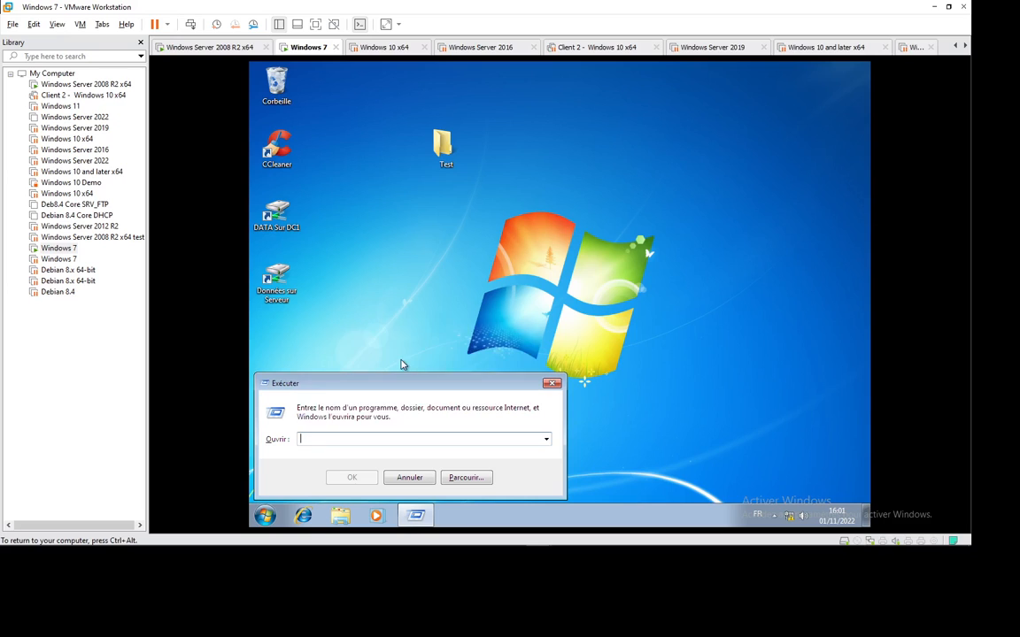
{"action": "type", "text": "\\\\dc"}
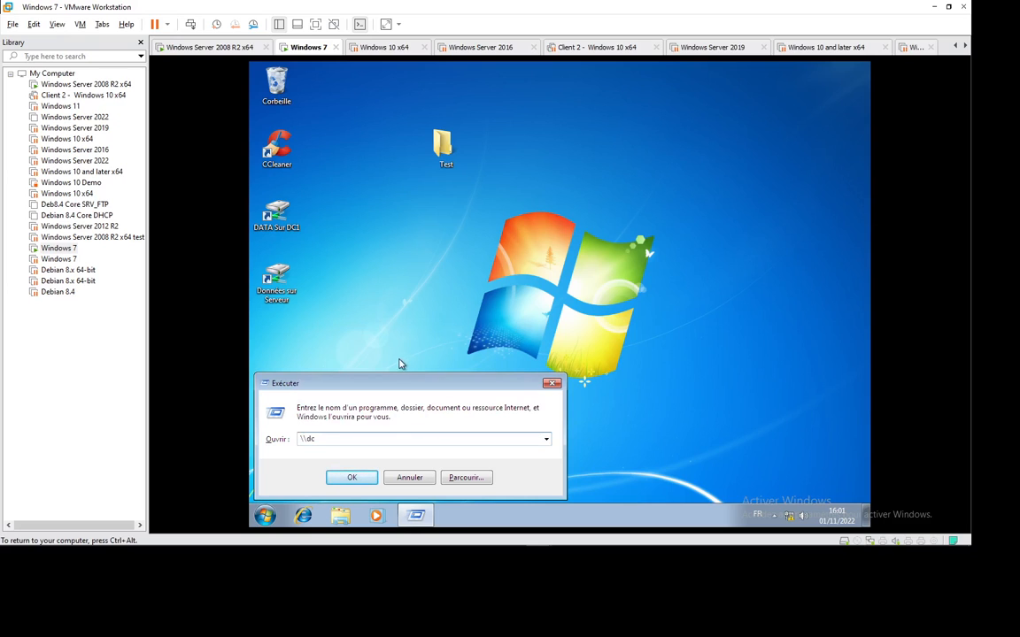
{"action": "type", "text": "1"}
{"action": "left_click", "coordinate": [358, 478]}
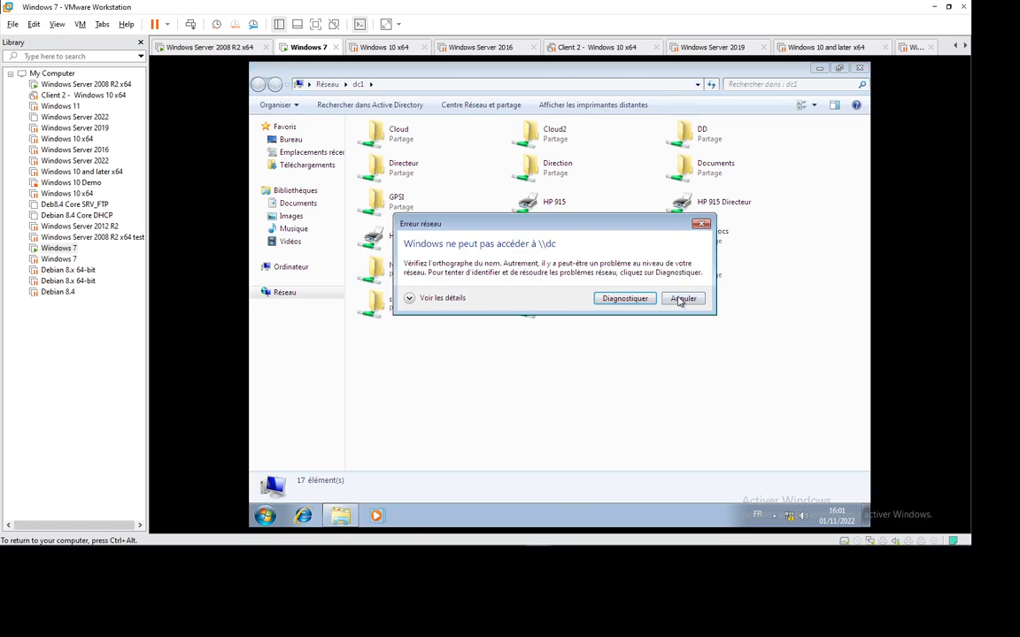
{"action": "left_click", "coordinate": [683, 299]}
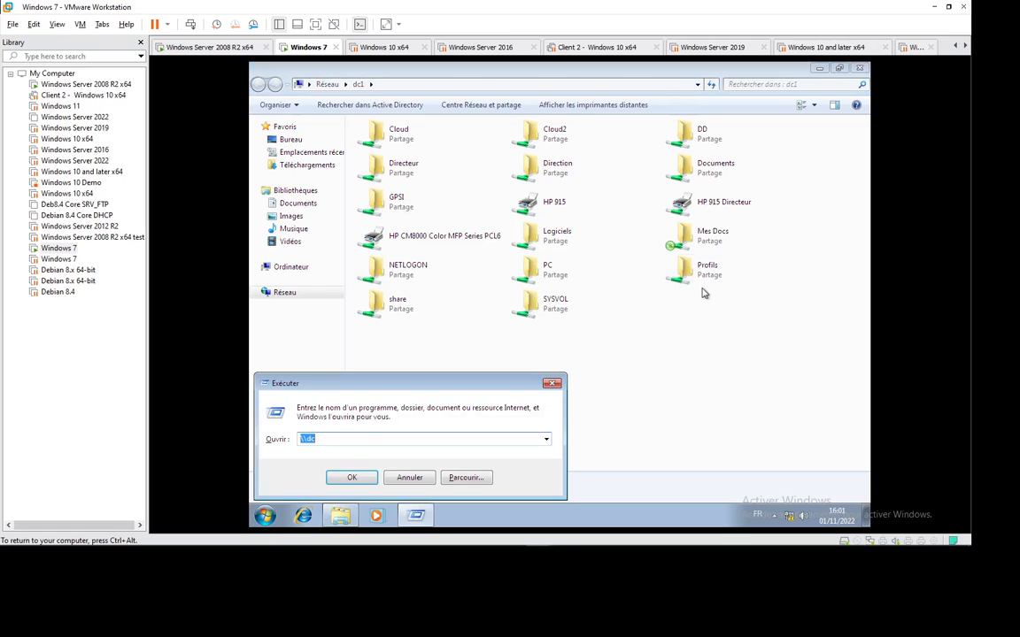
{"action": "left_click", "coordinate": [551, 385]}
{"action": "double_click", "coordinate": [686, 268]}
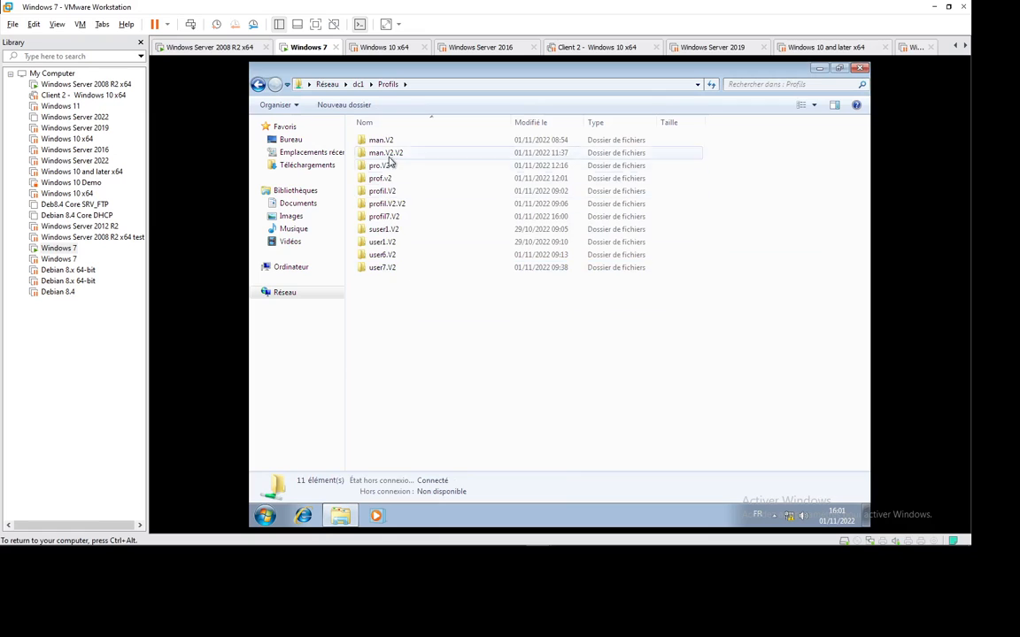
{"action": "double_click", "coordinate": [387, 217]}
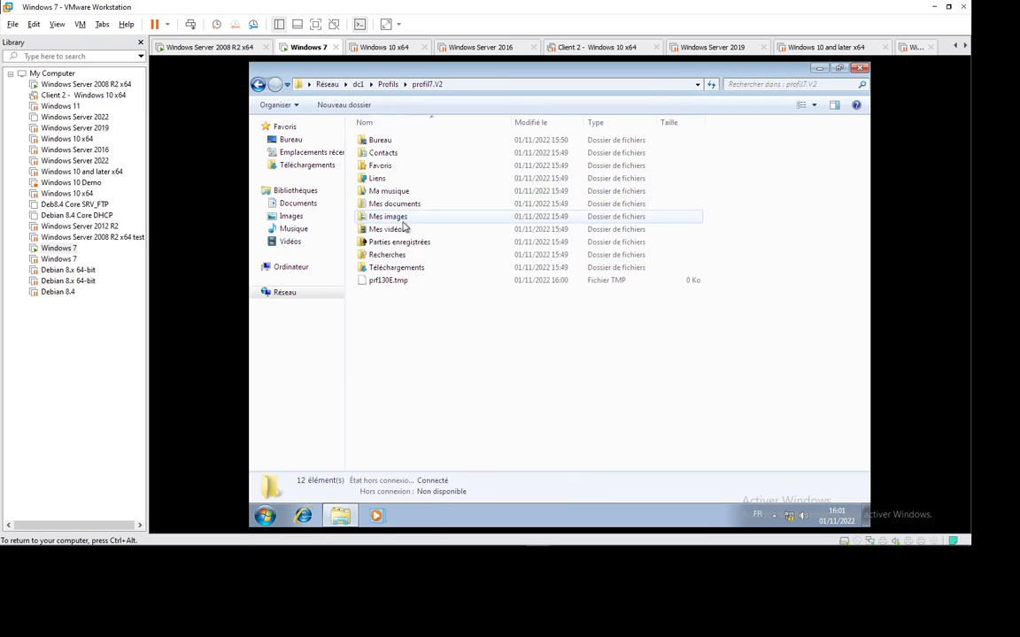
Set profil7.V2's folder options to show hidden files and protected operating system files.
{"action": "left_click", "coordinate": [299, 106]}
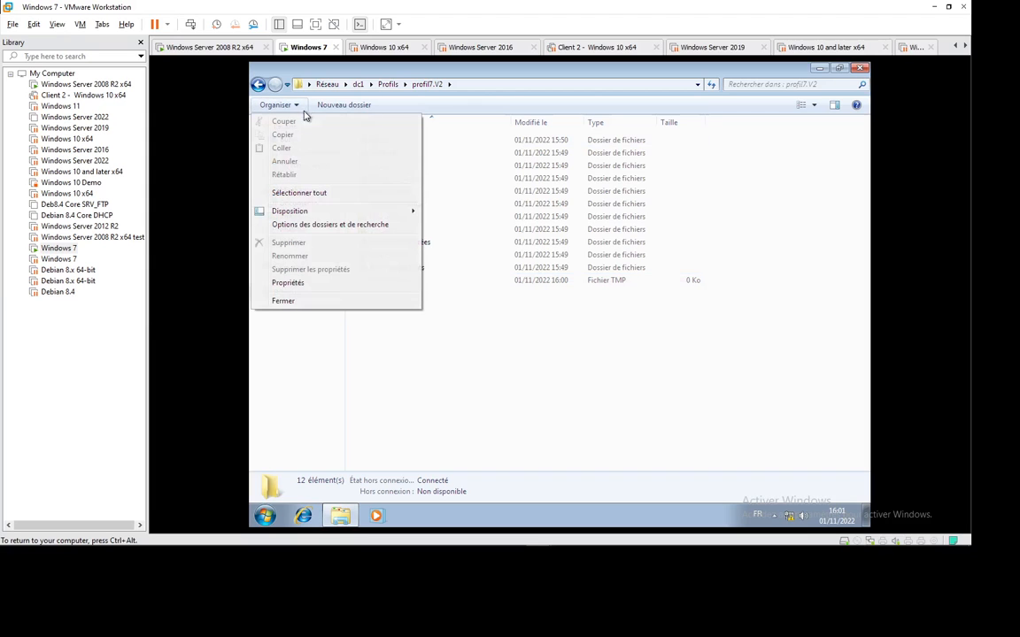
{"action": "left_click", "coordinate": [342, 224]}
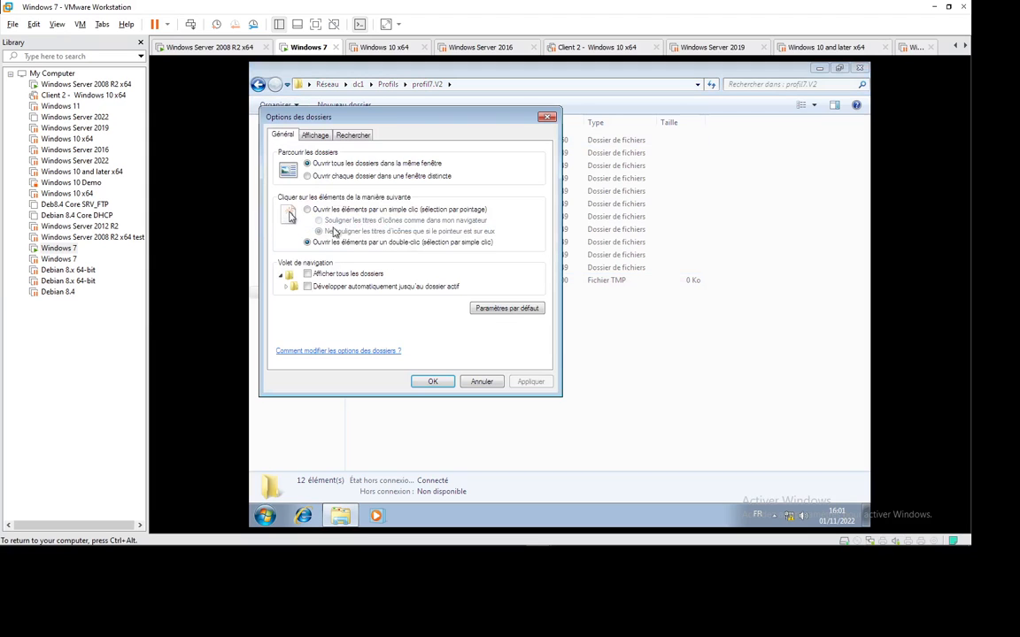
{"action": "left_click", "coordinate": [316, 135]}
{"action": "left_click", "coordinate": [354, 314]}
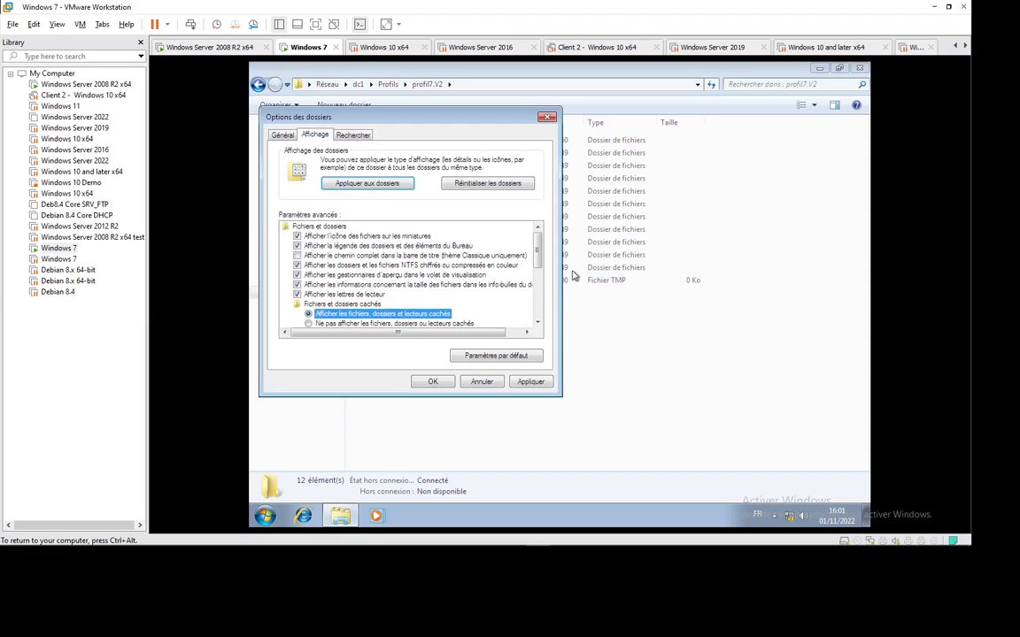
{"action": "scroll", "coordinate": [489, 235], "scroll_direction": "down", "scroll_amount": 2}
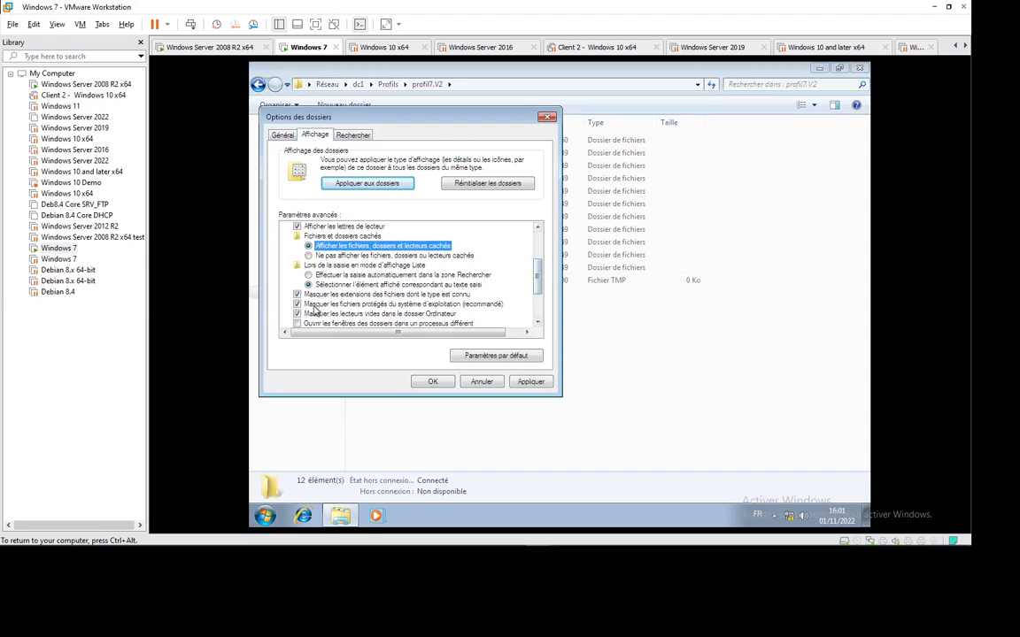
{"action": "left_click", "coordinate": [297, 304]}
{"action": "left_click", "coordinate": [654, 306]}
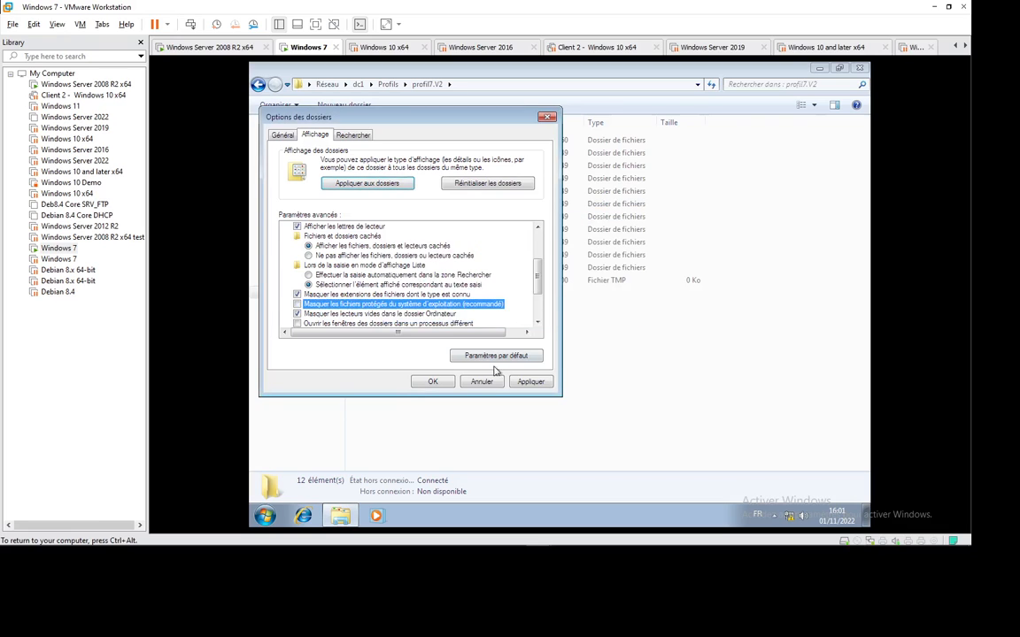
{"action": "left_click", "coordinate": [423, 386]}
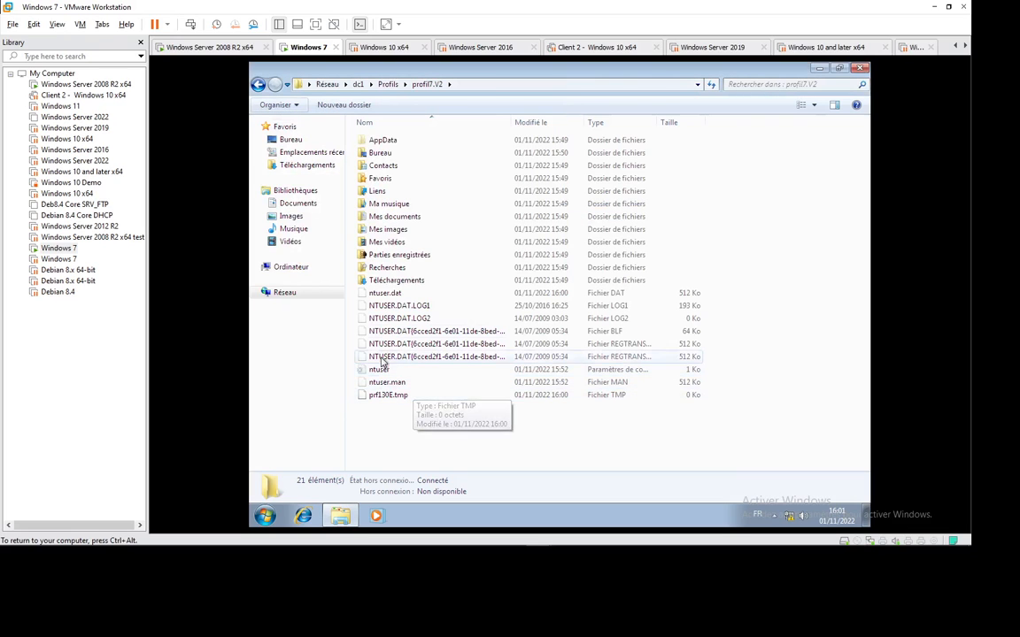
Try renaming ntuser.man to ntuser.dat, cancel after access is denied, and close profil7.V2.
{"action": "left_click", "coordinate": [398, 296]}
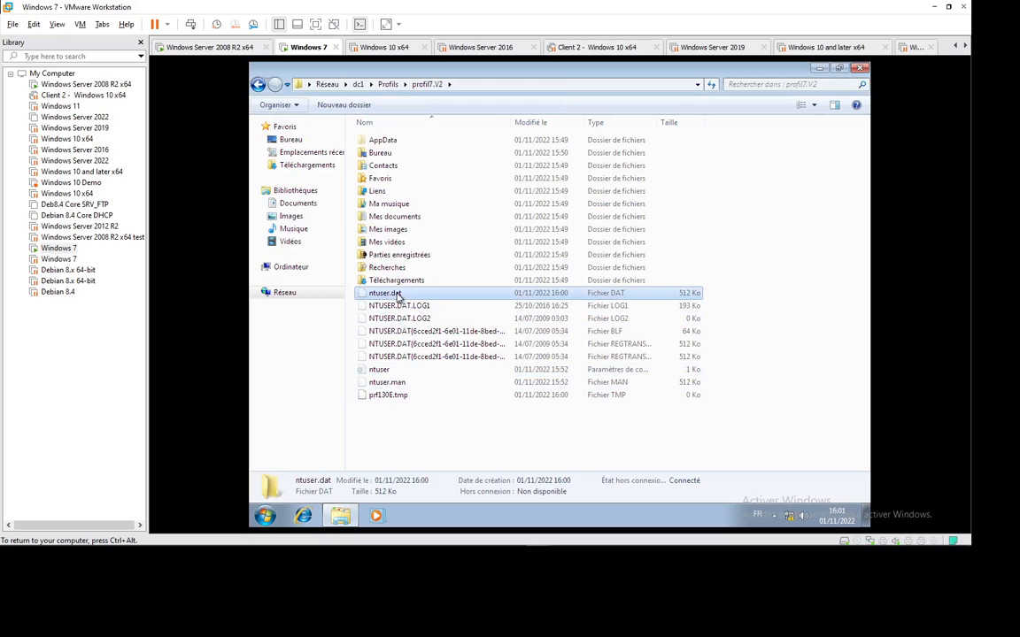
{"action": "left_click", "coordinate": [405, 388]}
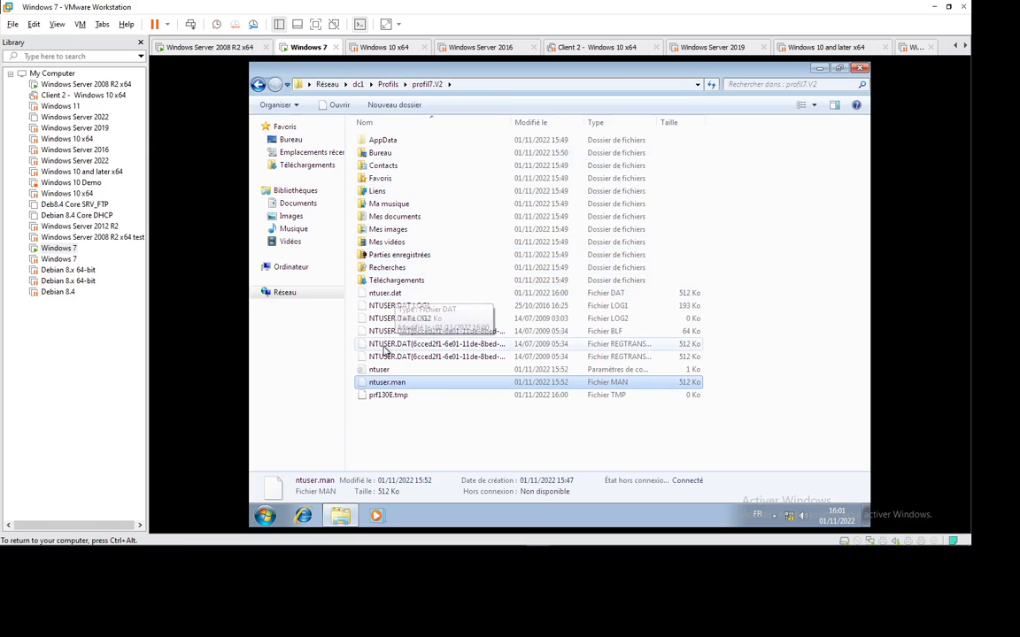
{"action": "left_click", "coordinate": [416, 385]}
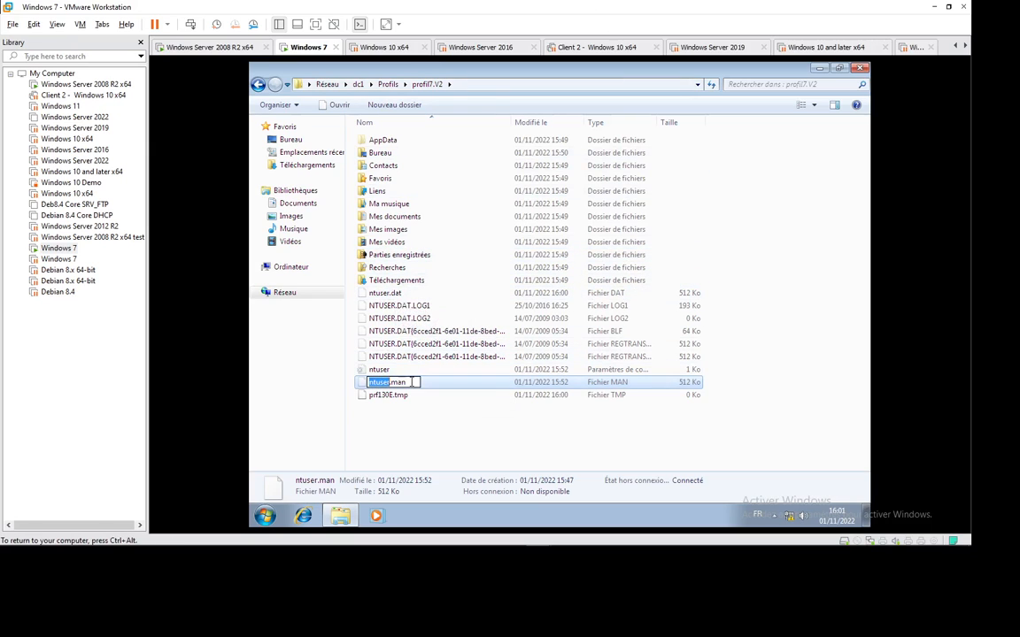
{"action": "left_click", "coordinate": [412, 382]}
{"action": "key", "text": "BackSpace"}
{"action": "key", "text": "BackSpace"}
{"action": "key", "text": "BackSpace"}
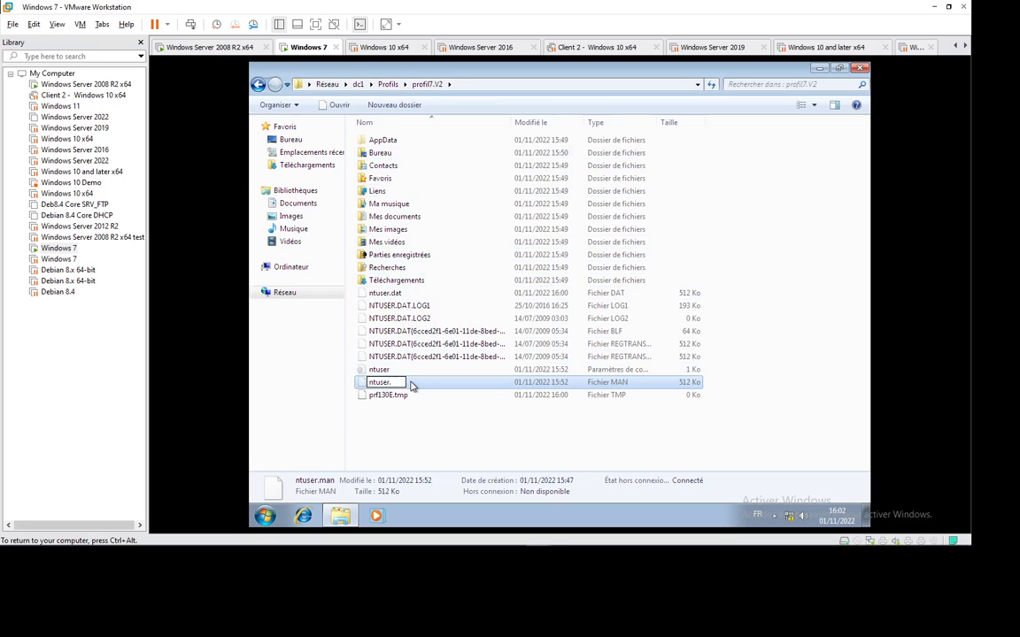
{"action": "type", "text": "dat"}
{"action": "key", "text": "Return"}
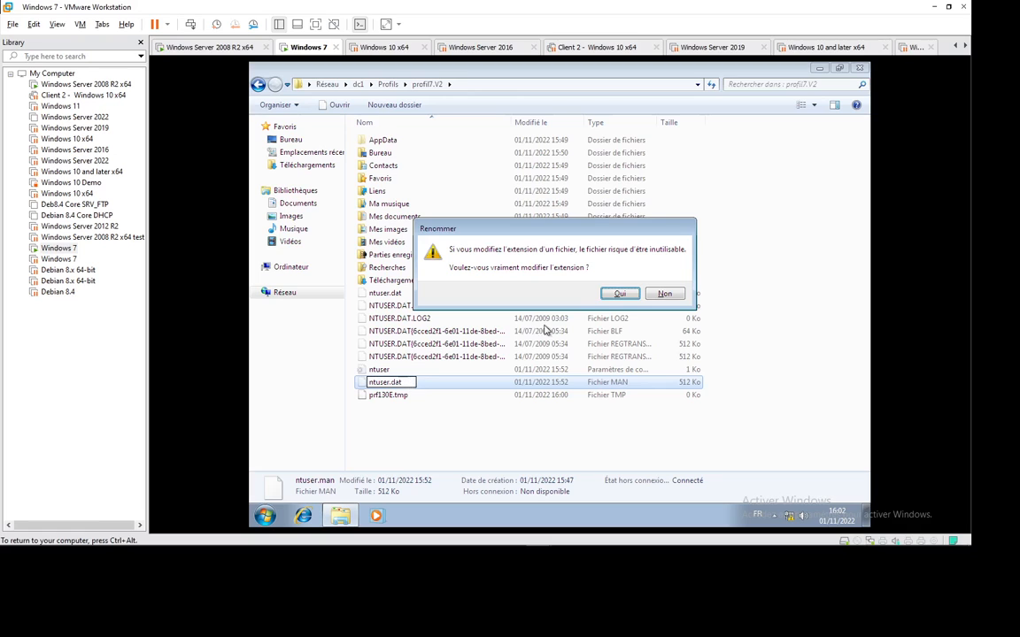
{"action": "left_click", "coordinate": [613, 295]}
{"action": "left_click", "coordinate": [602, 351]}
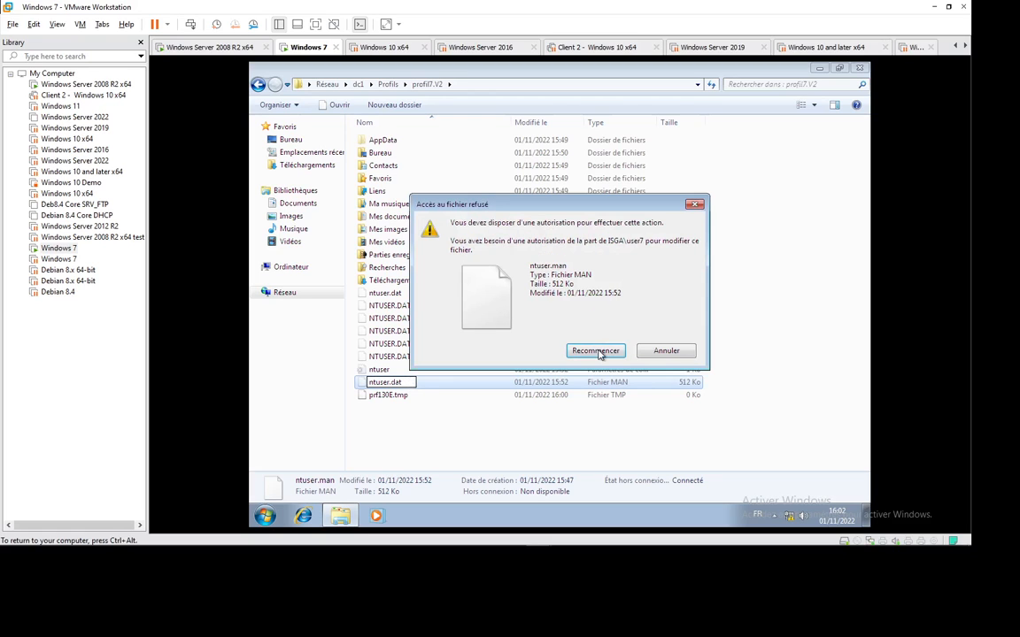
{"action": "left_click", "coordinate": [665, 351]}
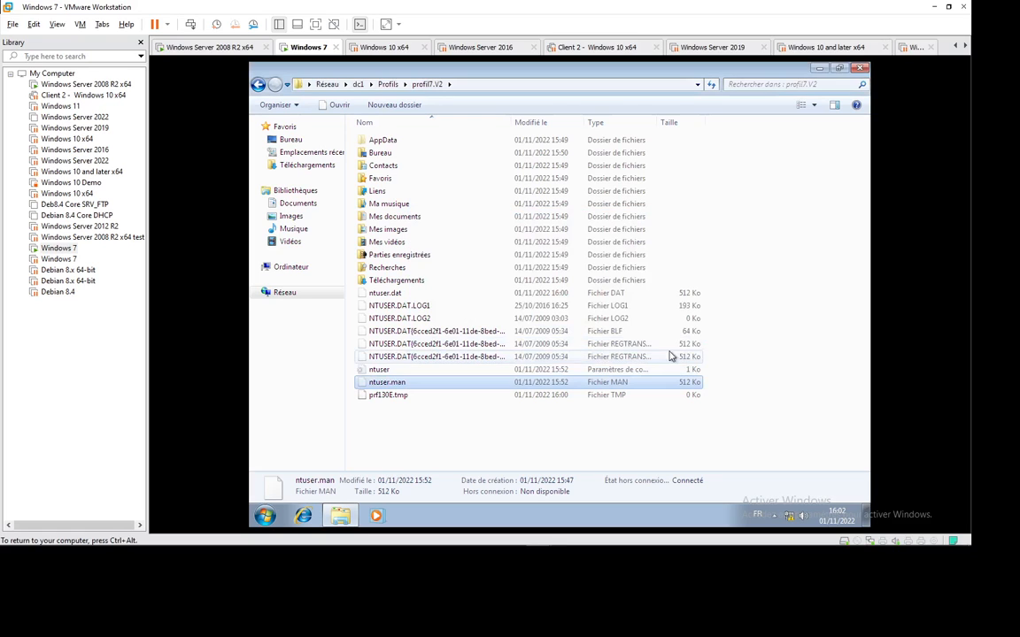
{"action": "left_click", "coordinate": [860, 69]}
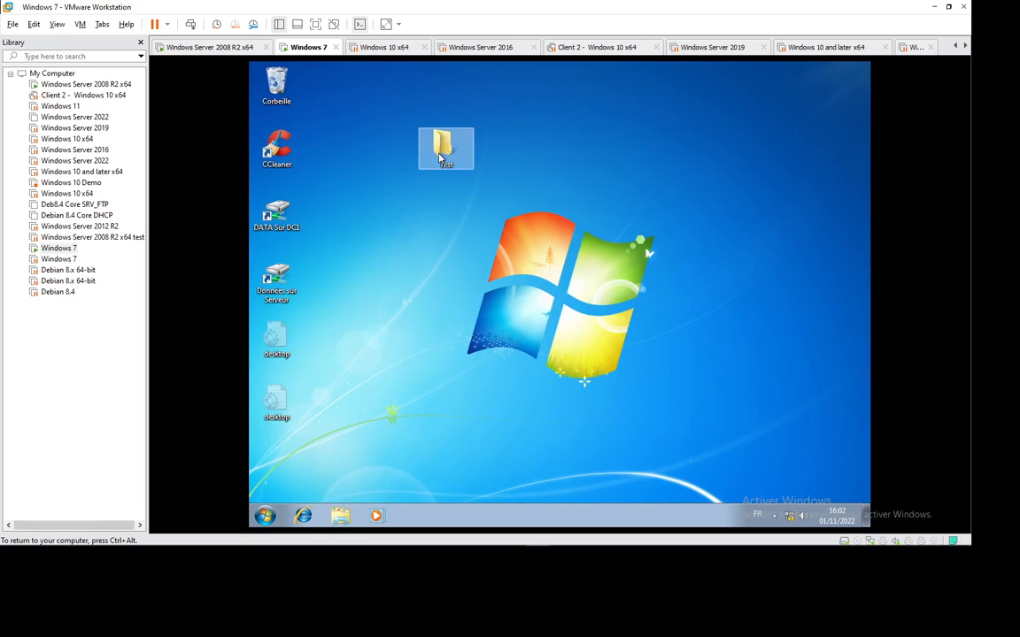
Apply the Architecture theme to the Windows 7 desktop via Personnaliser.
{"action": "right_click", "coordinate": [546, 200]}
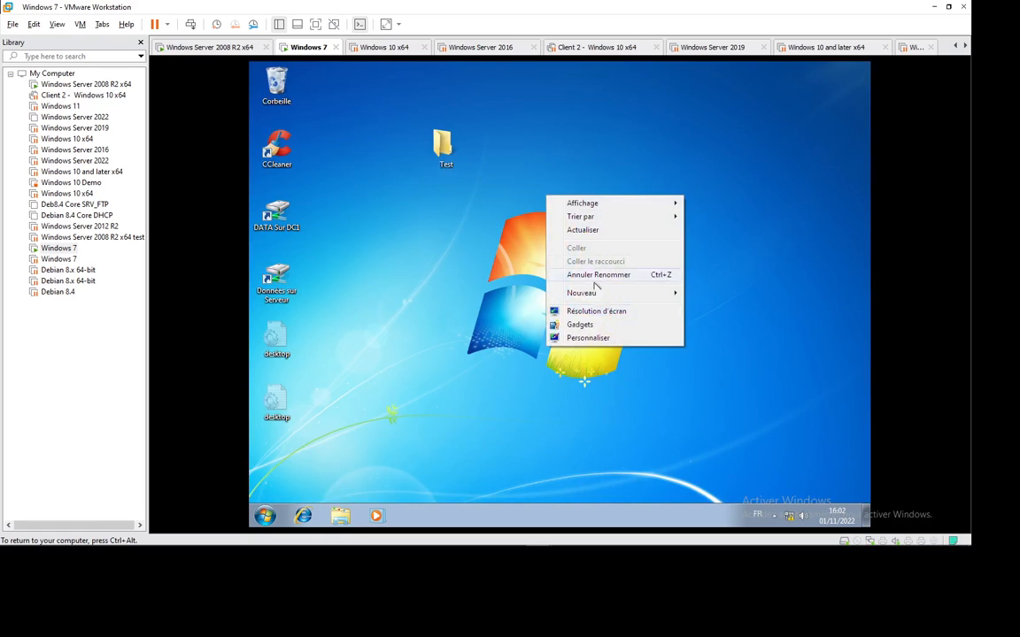
{"action": "left_click", "coordinate": [609, 337]}
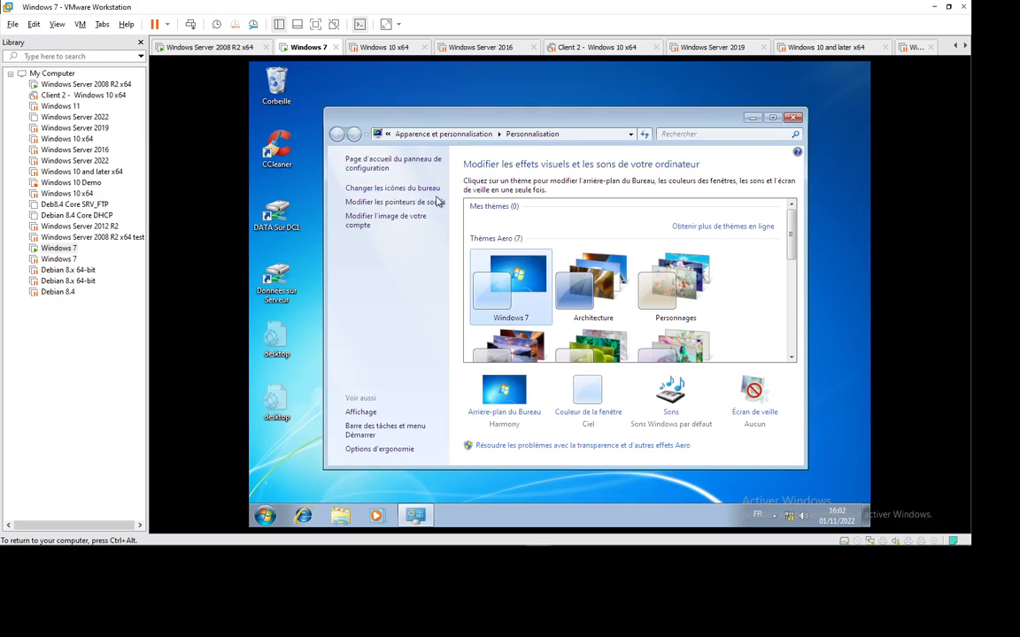
{"action": "left_click", "coordinate": [590, 283]}
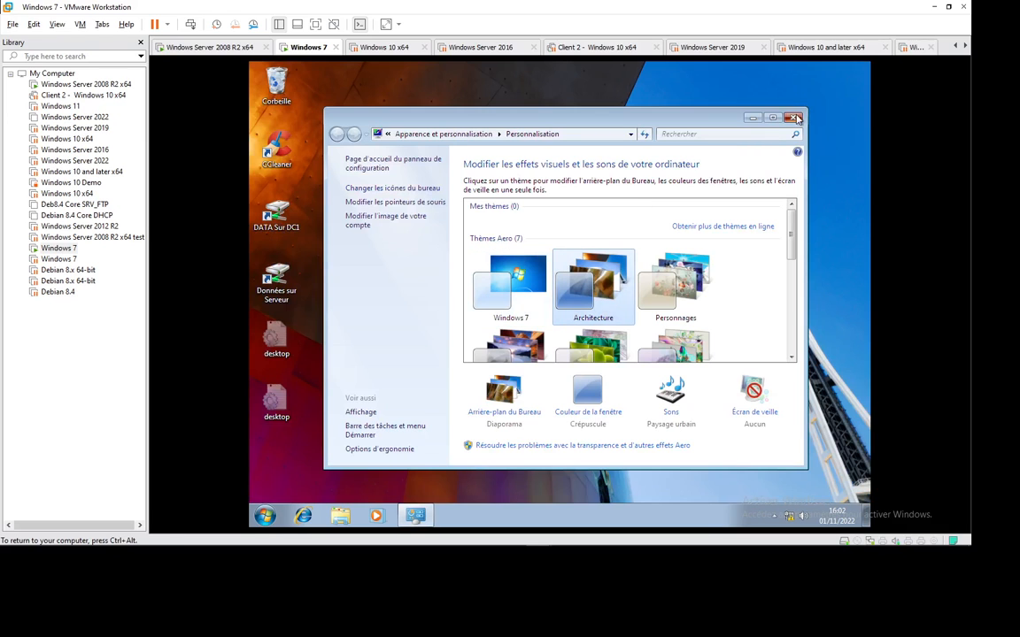
{"action": "key", "text": "alt+F4"}
Restart the Windows 7 guest from the Start menu.
{"action": "left_click", "coordinate": [265, 515]}
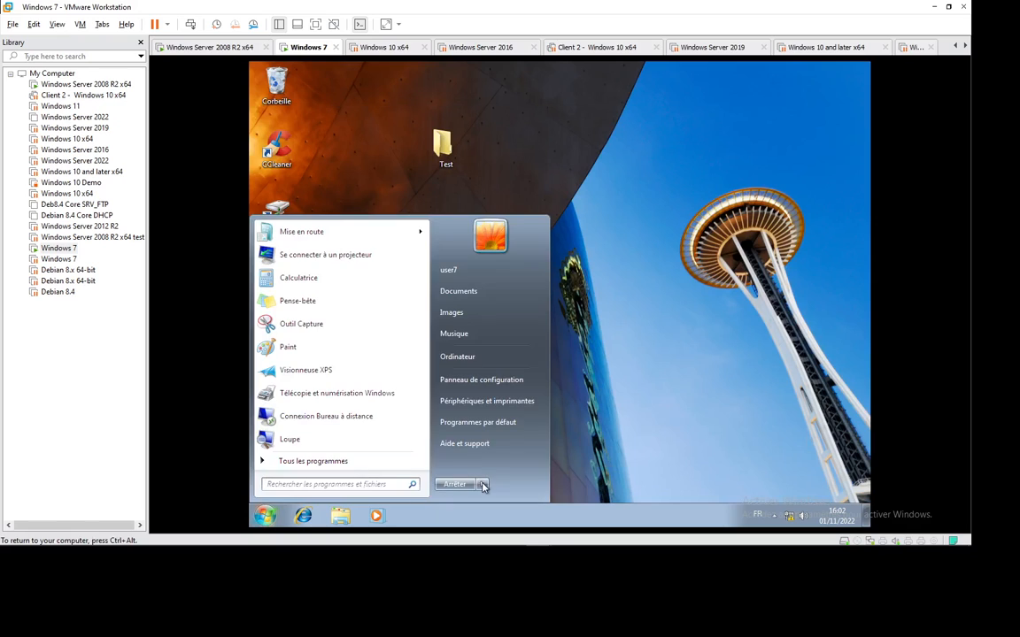
{"action": "mouse_move", "coordinate": [482, 484]}
{"action": "left_click", "coordinate": [521, 456]}
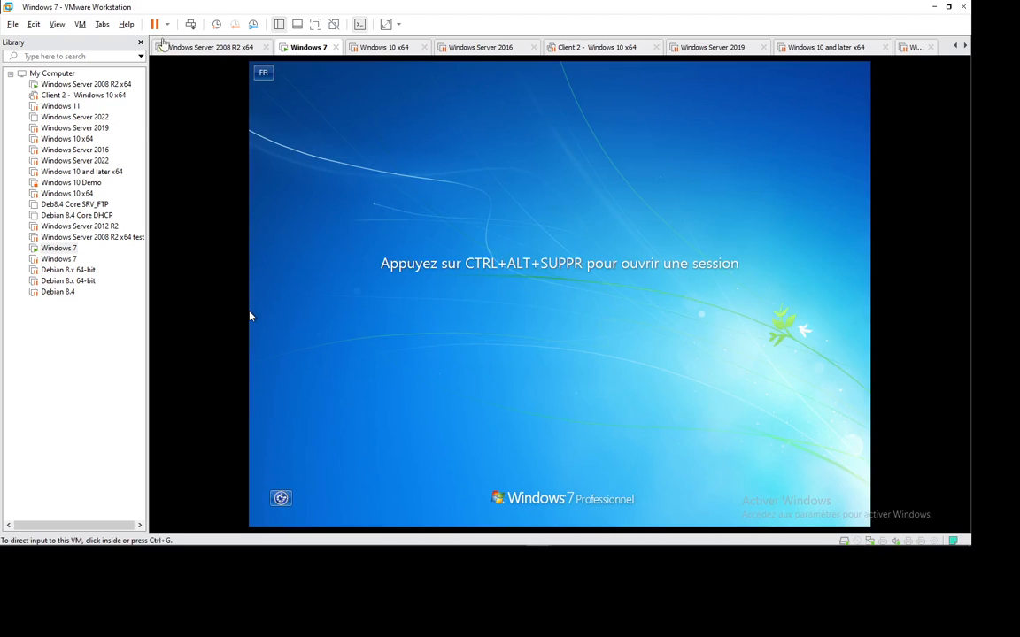
Log back on to the Windows 7 guest with the account password.
{"action": "key", "text": "ctrl+alt+Insert"}
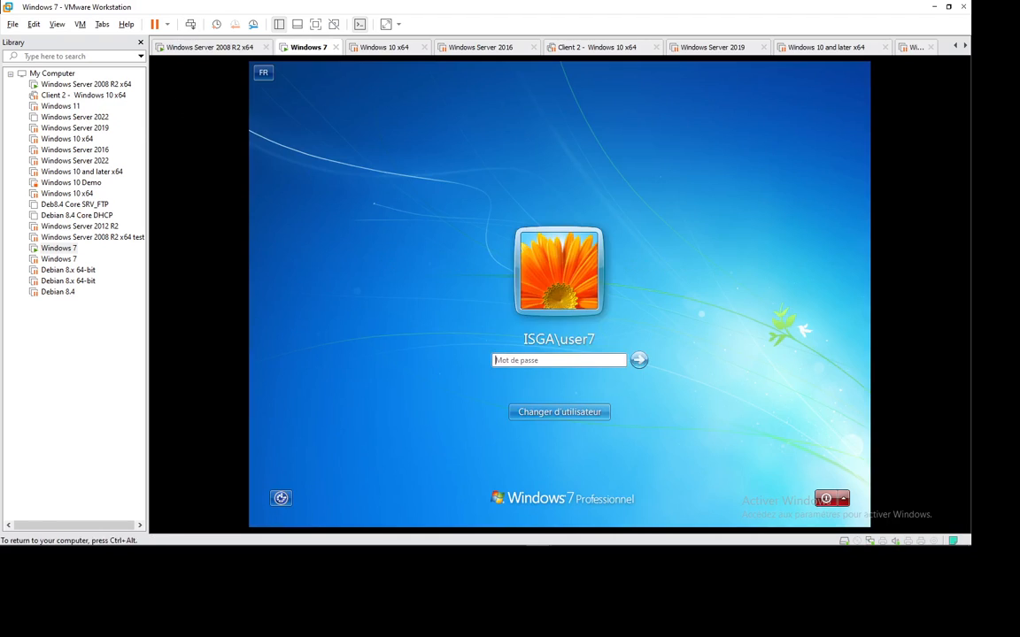
{"action": "left_click", "coordinate": [544, 360]}
{"action": "key", "text": "Return"}
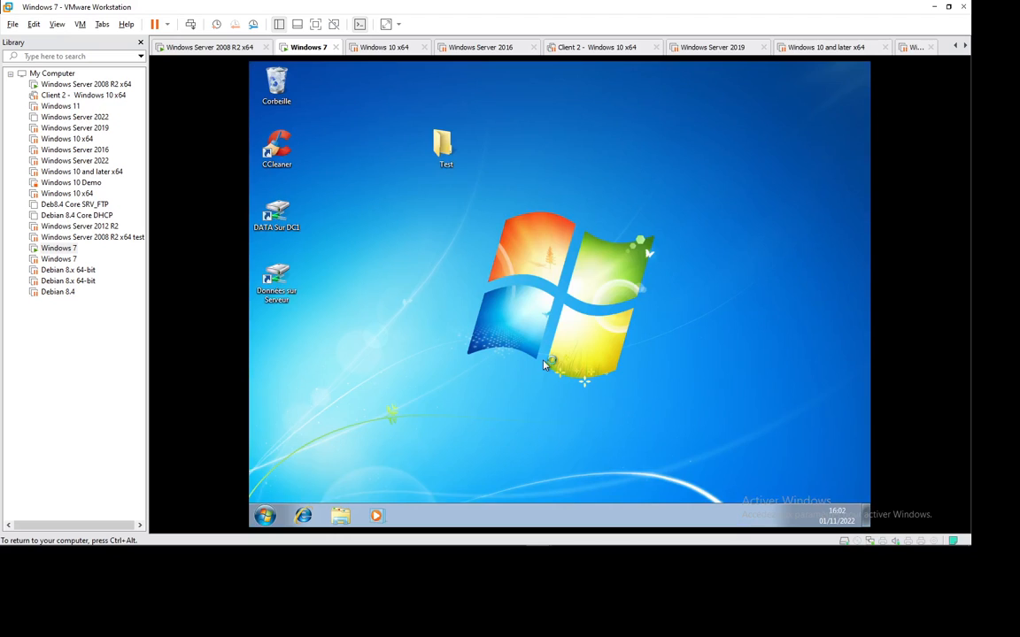
Delete the Test folder from the desktop.
{"action": "left_click_drag", "start_coordinate": [412, 118], "coordinate": [476, 177]}
{"action": "key", "text": "Delete"}
{"action": "left_click", "coordinate": [624, 341]}
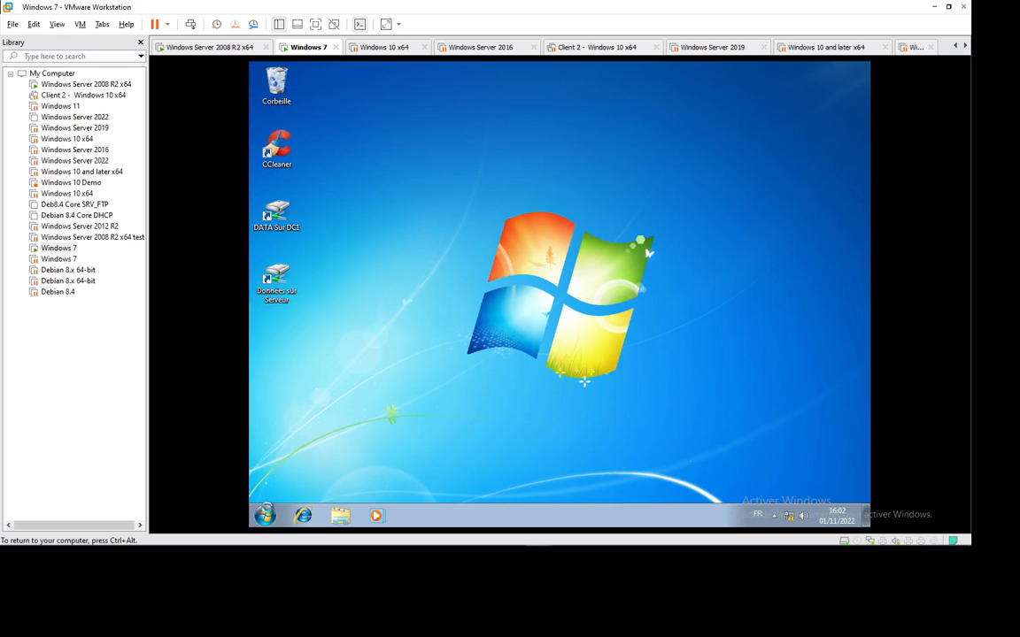
Lock the Windows session and log back on with the password.
{"action": "key", "text": "super"}
{"action": "mouse_move", "coordinate": [482, 485]}
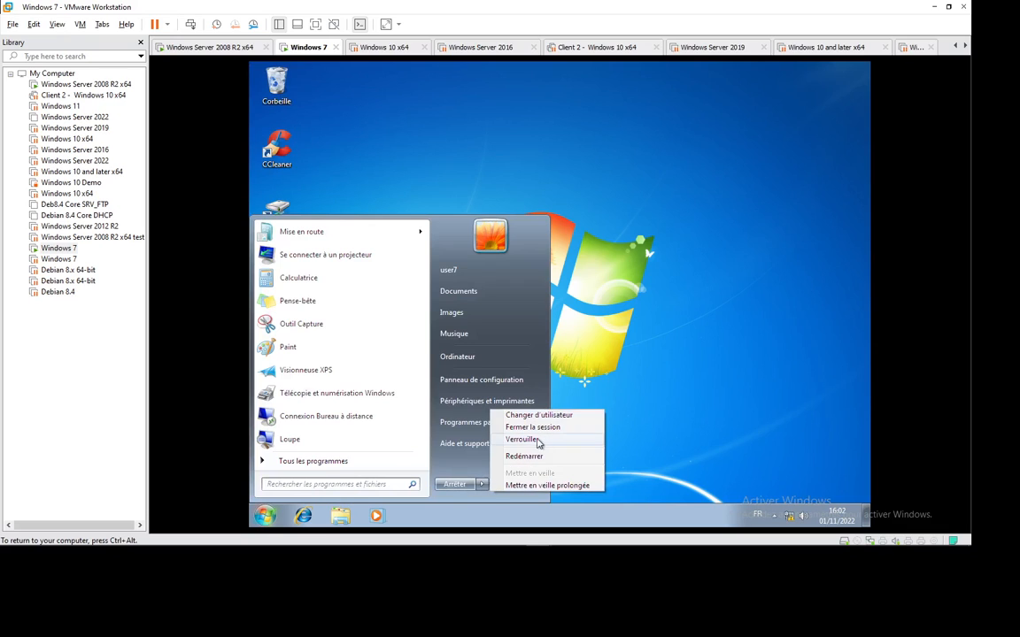
{"action": "left_click", "coordinate": [509, 440]}
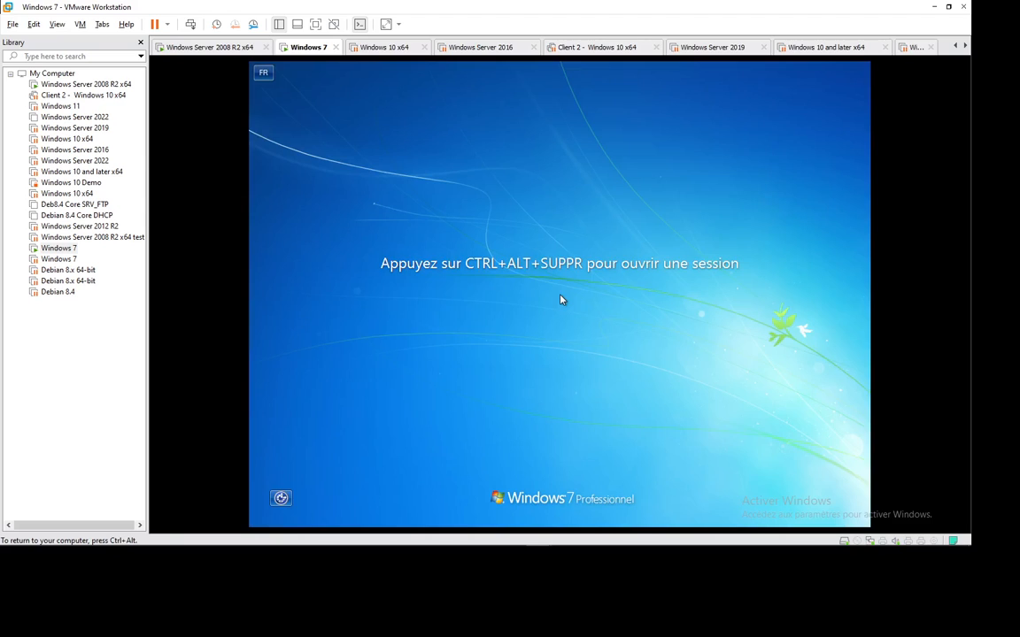
{"action": "key", "text": "ctrl+alt+Insert"}
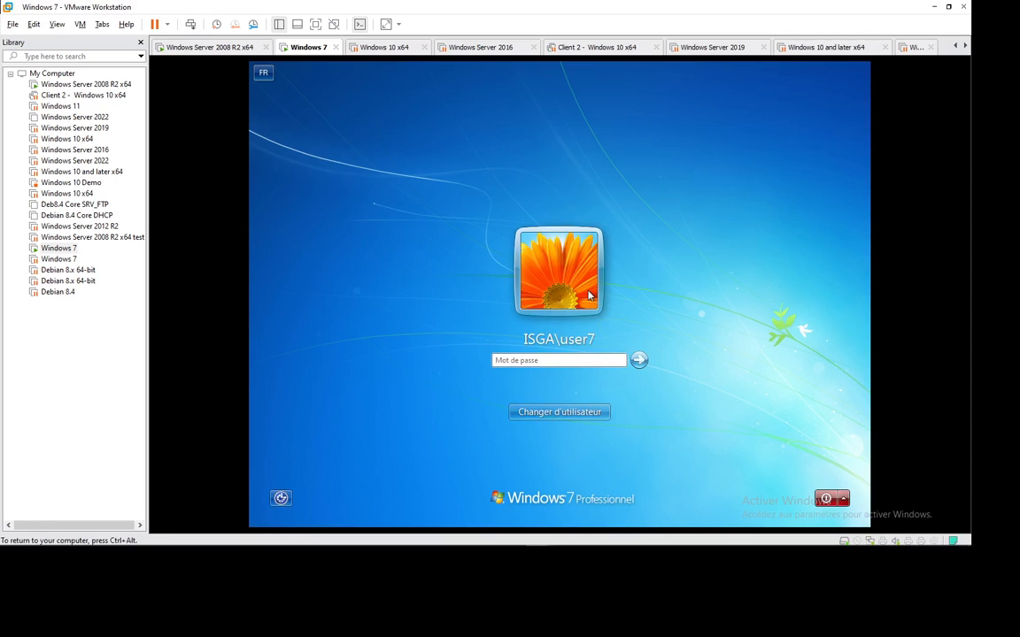
{"action": "type", "text": "•••"}
{"action": "key", "text": "Return"}
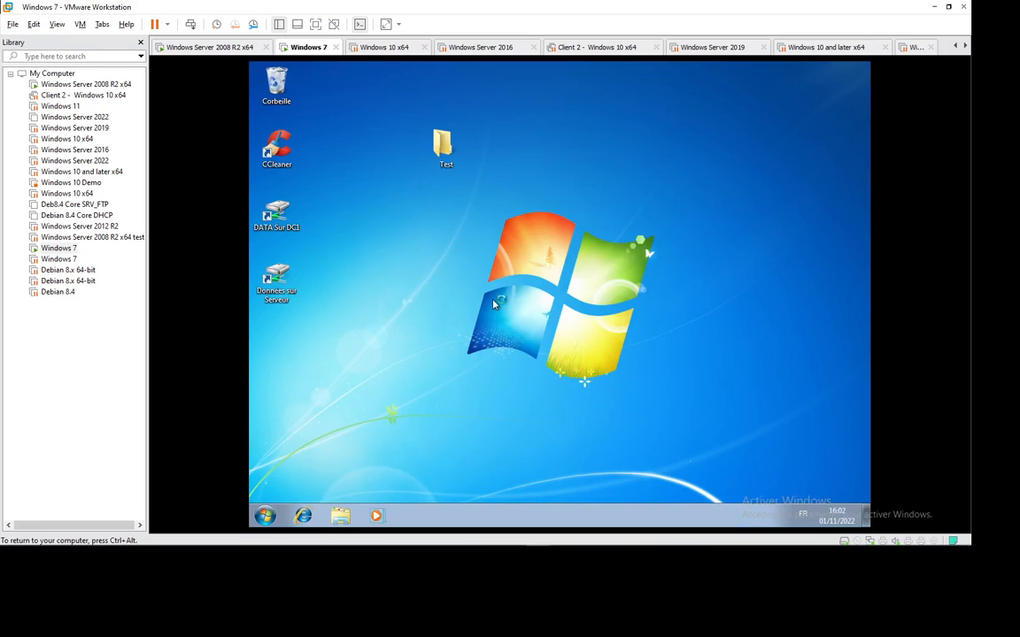
Create a text document named test in the Test folder, view it in Notepad, then close both windows.
{"action": "double_click", "coordinate": [446, 150]}
{"action": "right_click", "coordinate": [473, 224]}
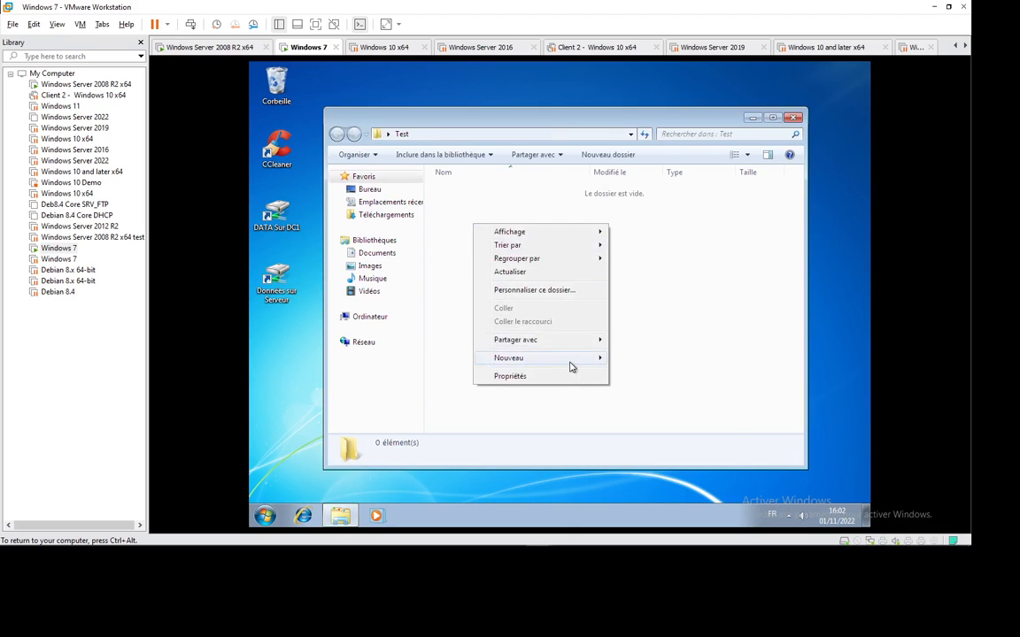
{"action": "mouse_move", "coordinate": [572, 366]}
{"action": "left_click", "coordinate": [651, 442]}
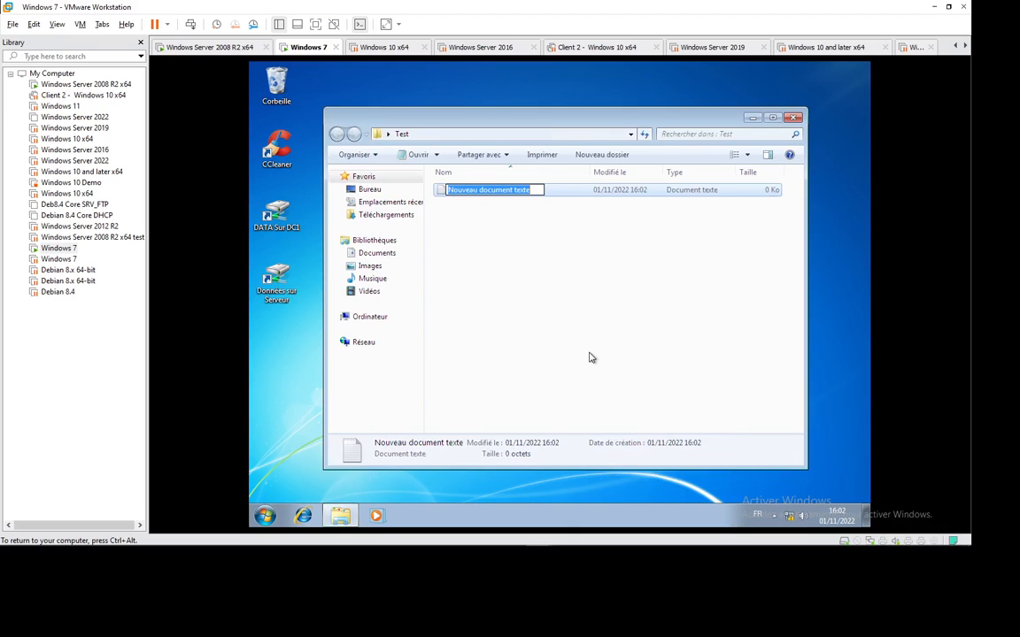
{"action": "type", "text": "test"}
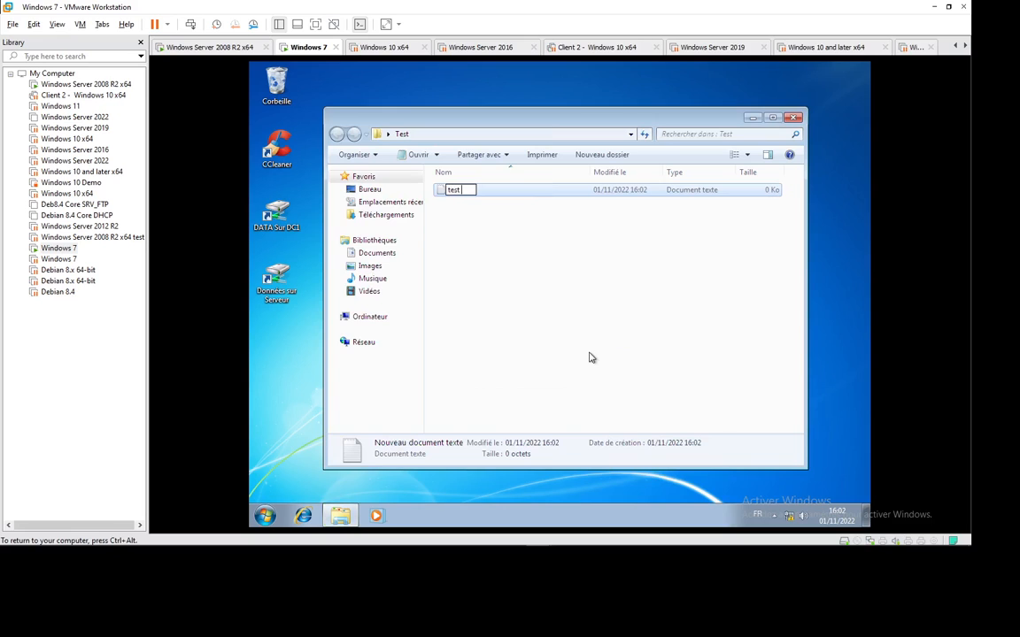
{"action": "key", "text": "Return"}
{"action": "key", "text": "Return"}
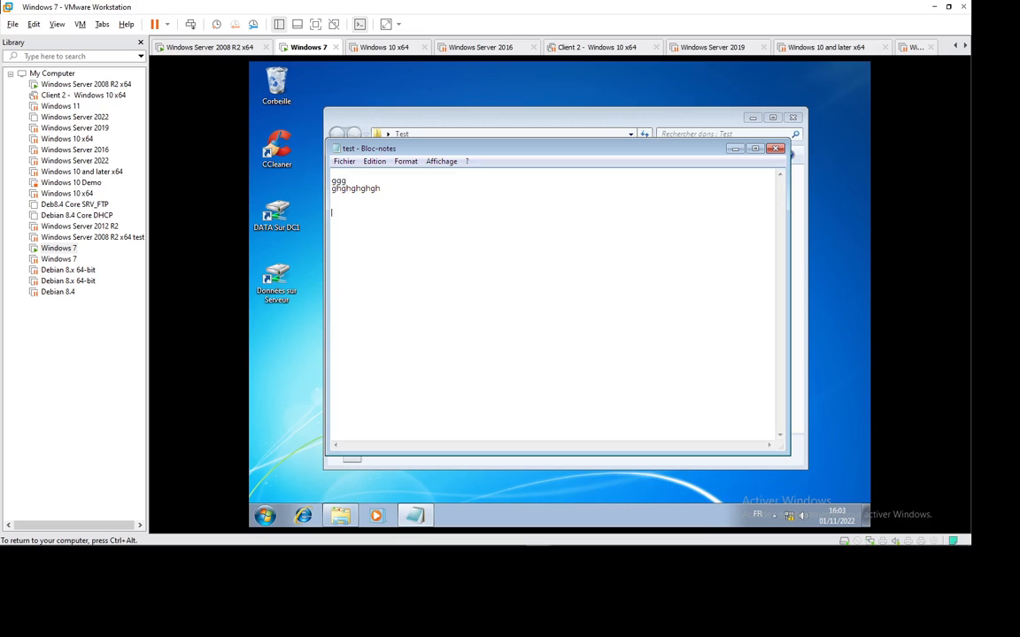
{"action": "left_click", "coordinate": [776, 148]}
{"action": "left_click", "coordinate": [792, 118]}
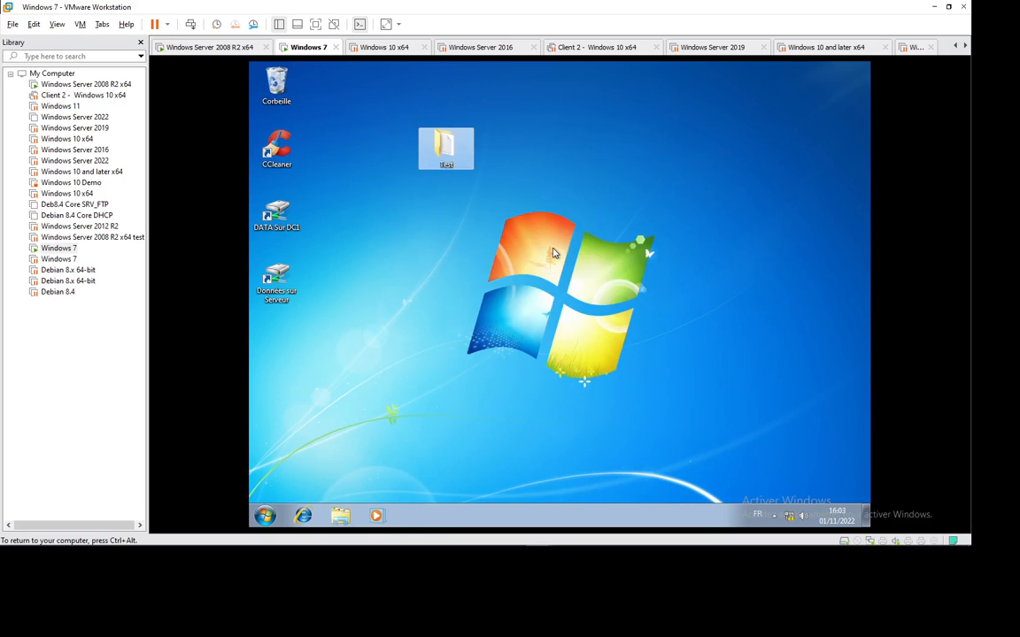
Log the current user off the Windows 7 guest.
{"action": "left_click", "coordinate": [264, 515]}
{"action": "mouse_move", "coordinate": [483, 484]}
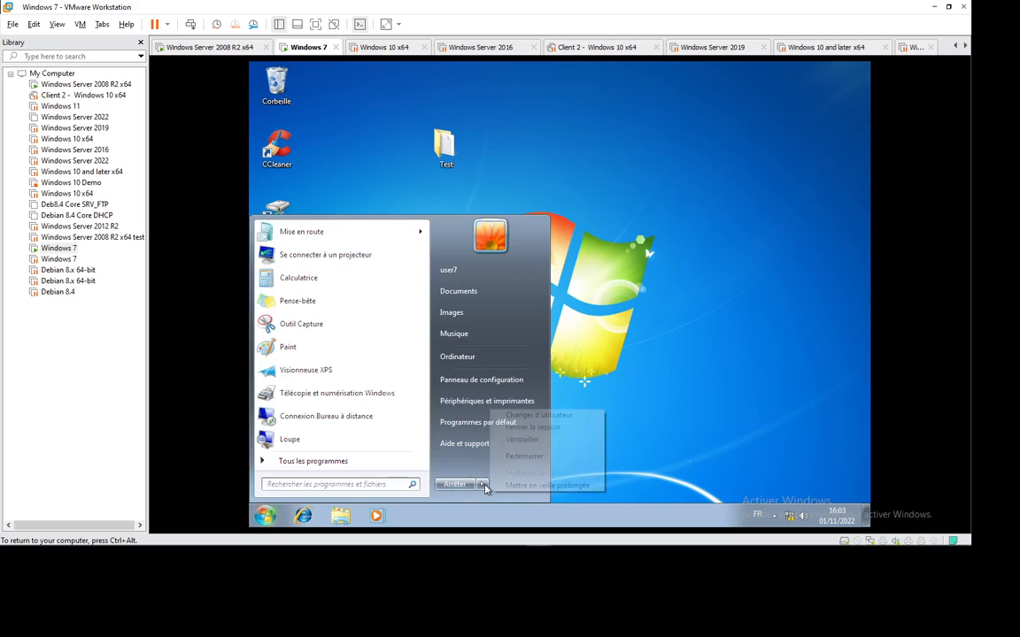
{"action": "left_click", "coordinate": [532, 428]}
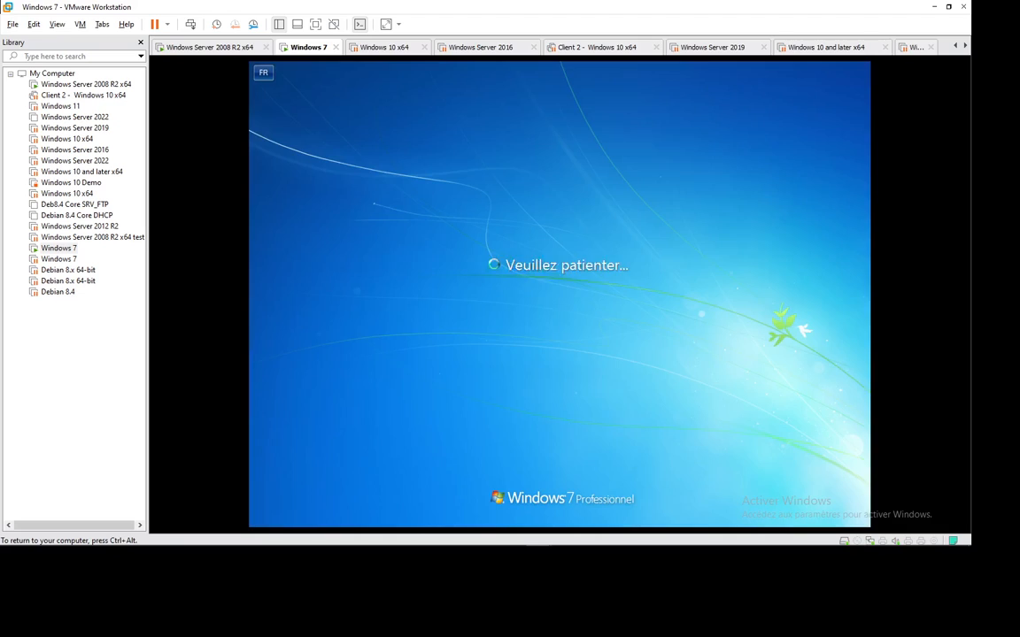
Sign back in with the password and refresh the desktop.
{"action": "left_click", "coordinate": [191, 23]}
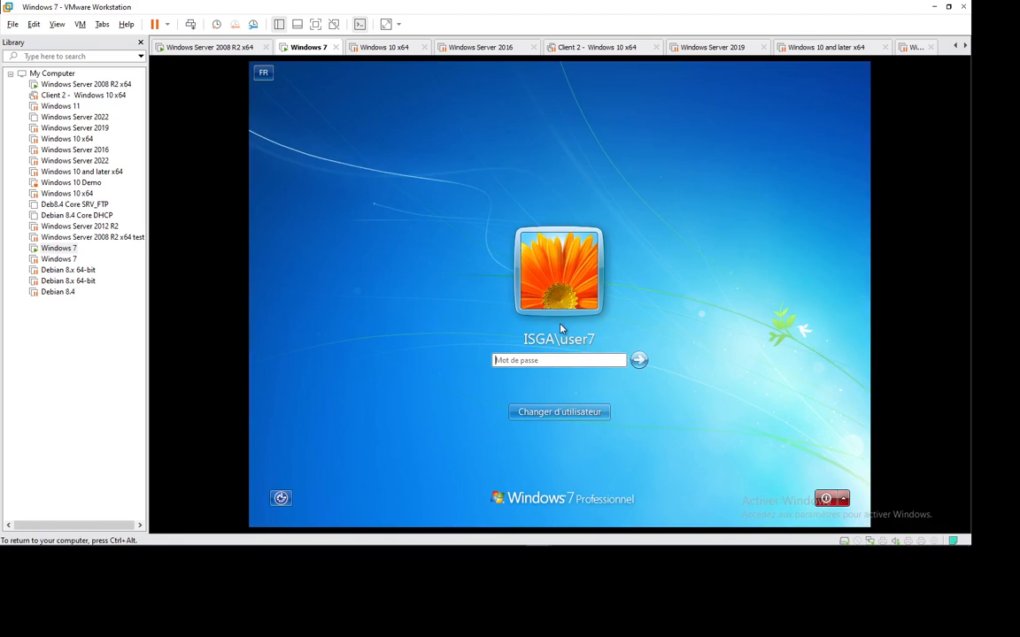
{"action": "type", "text": "•••"}
{"action": "key", "text": "Return"}
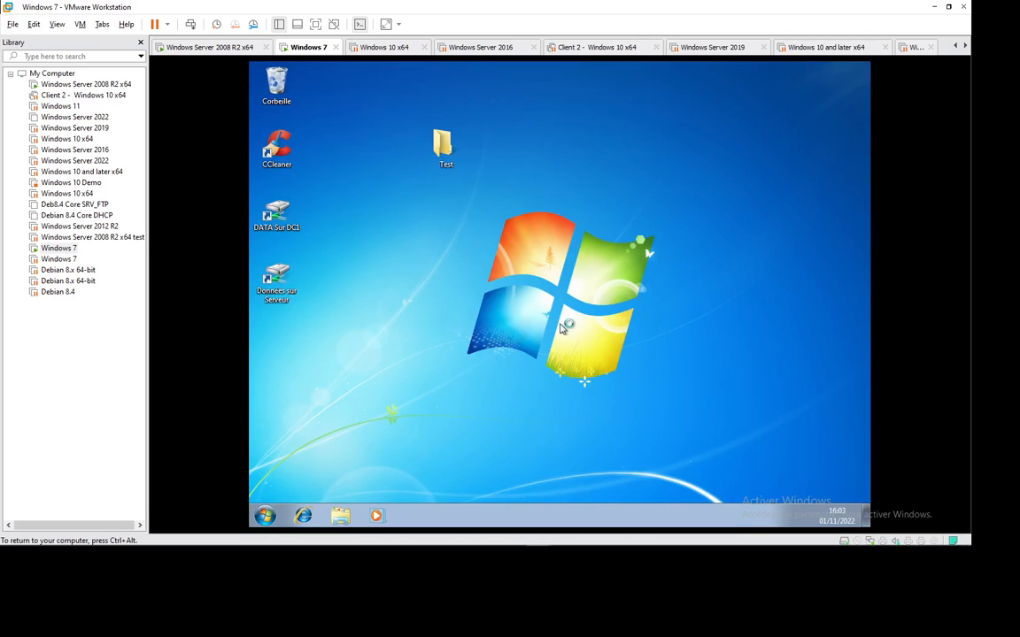
{"action": "right_click", "coordinate": [521, 208]}
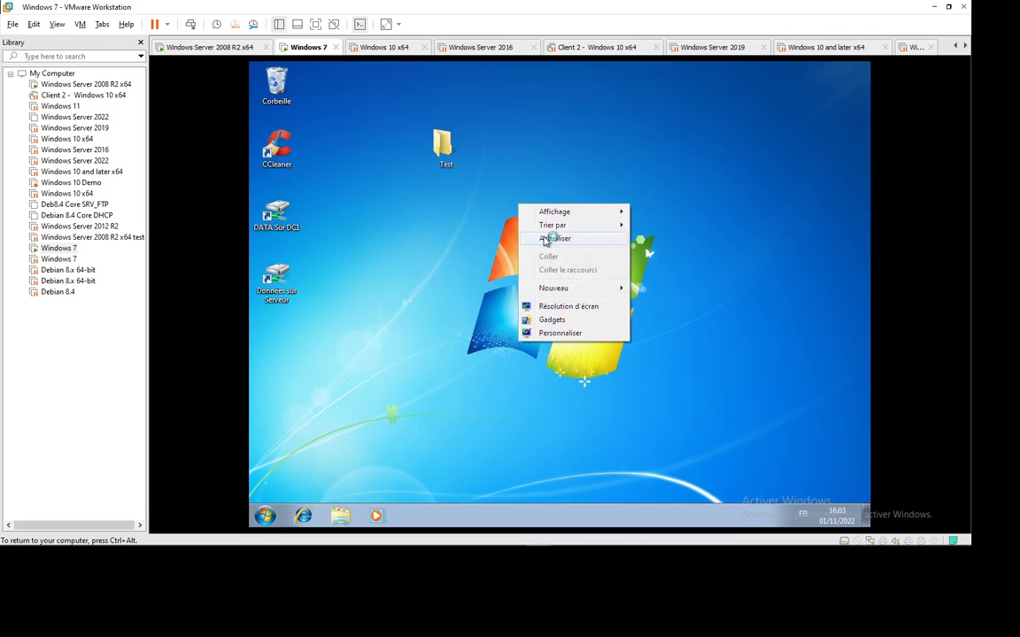
{"action": "left_click", "coordinate": [553, 234]}
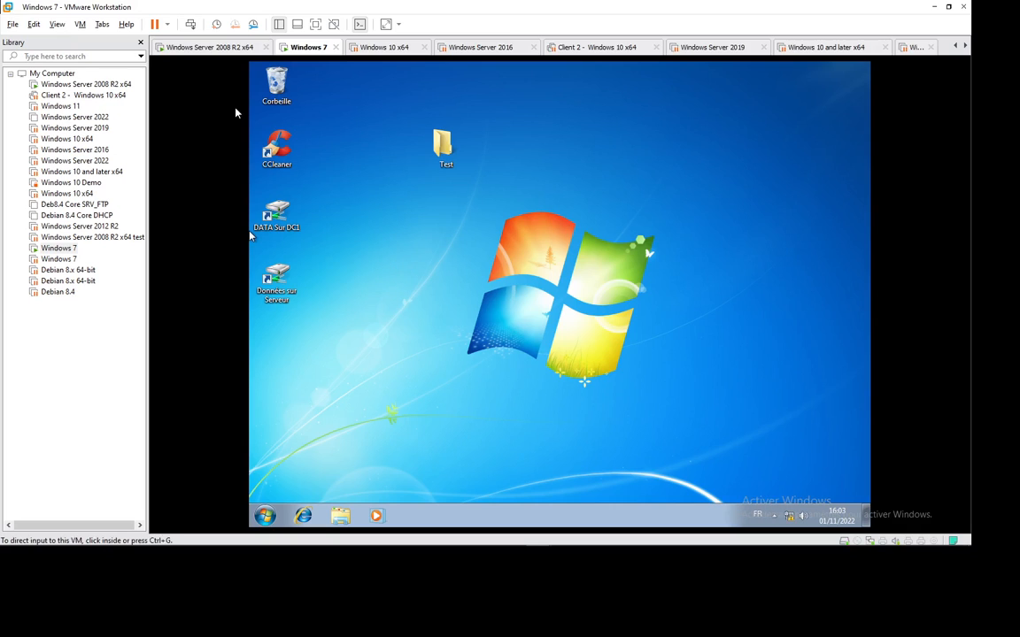
Check that the Test folder and Documents library are empty, then close the window.
{"action": "double_click", "coordinate": [442, 148]}
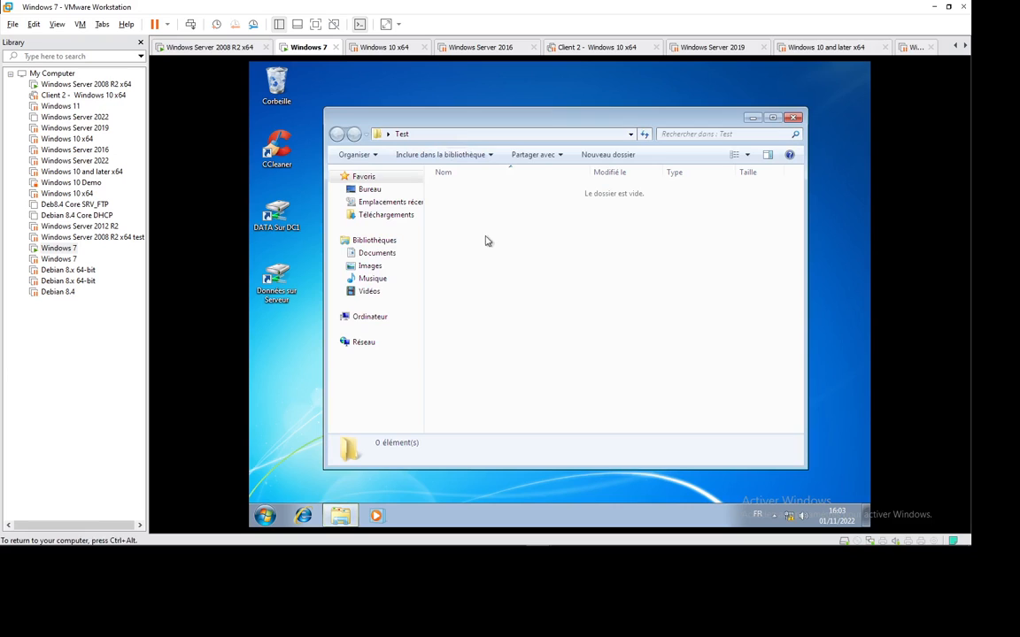
{"action": "left_click", "coordinate": [380, 254]}
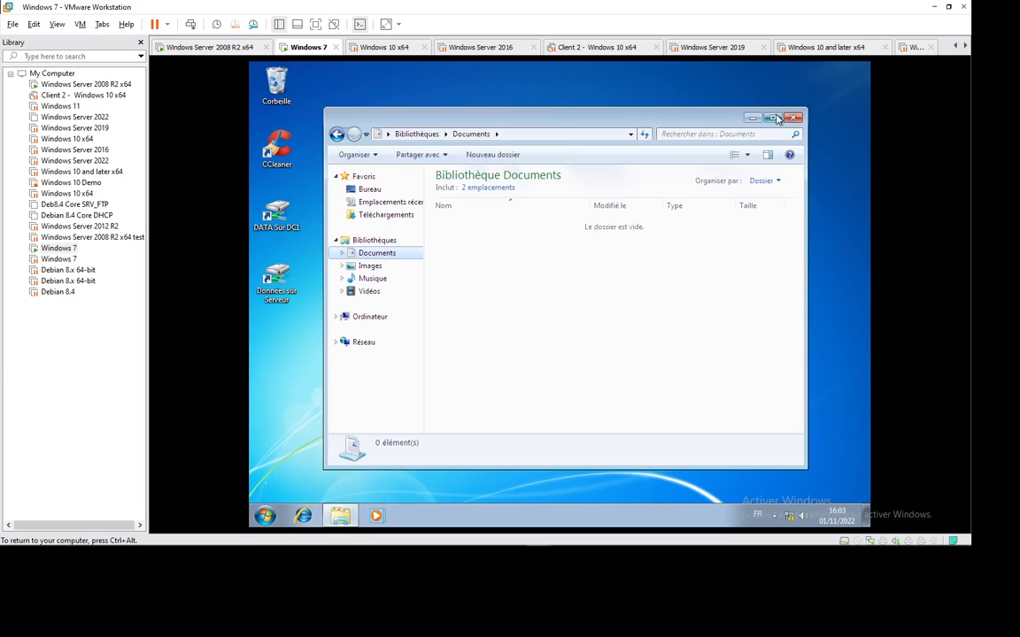
{"action": "key", "text": "alt+F4"}
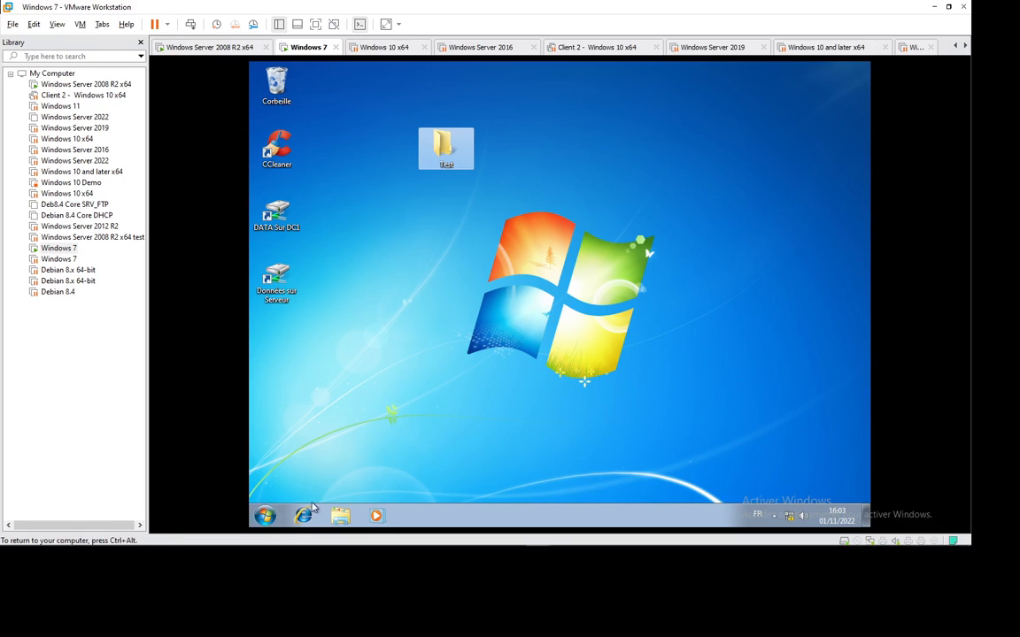
Try creating a new folder on OS (C:) and decline the administrator prompt.
{"action": "left_click", "coordinate": [340, 515]}
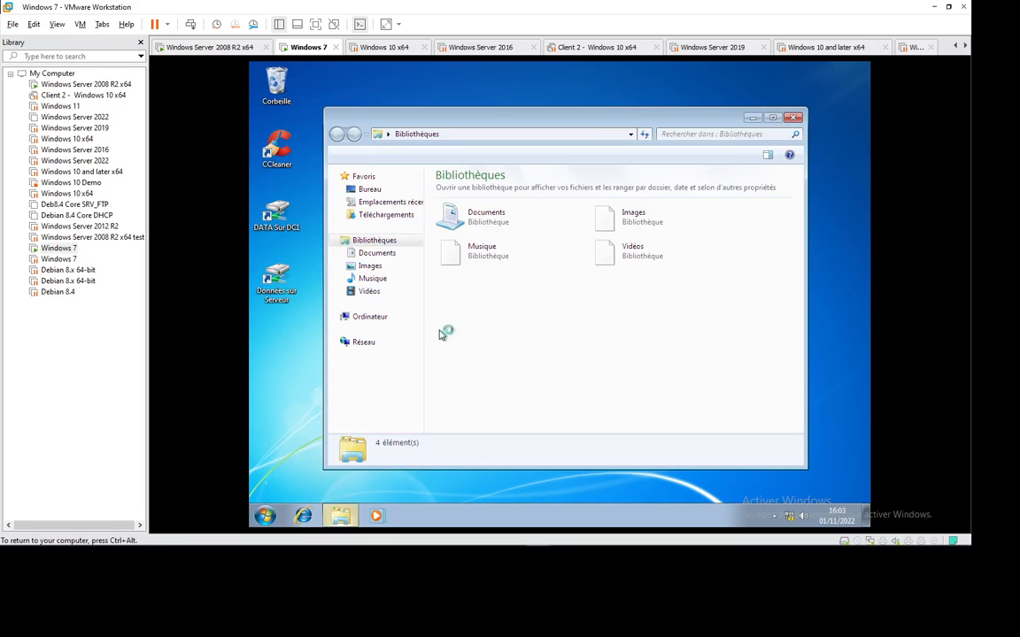
{"action": "left_click", "coordinate": [374, 324]}
{"action": "double_click", "coordinate": [478, 196]}
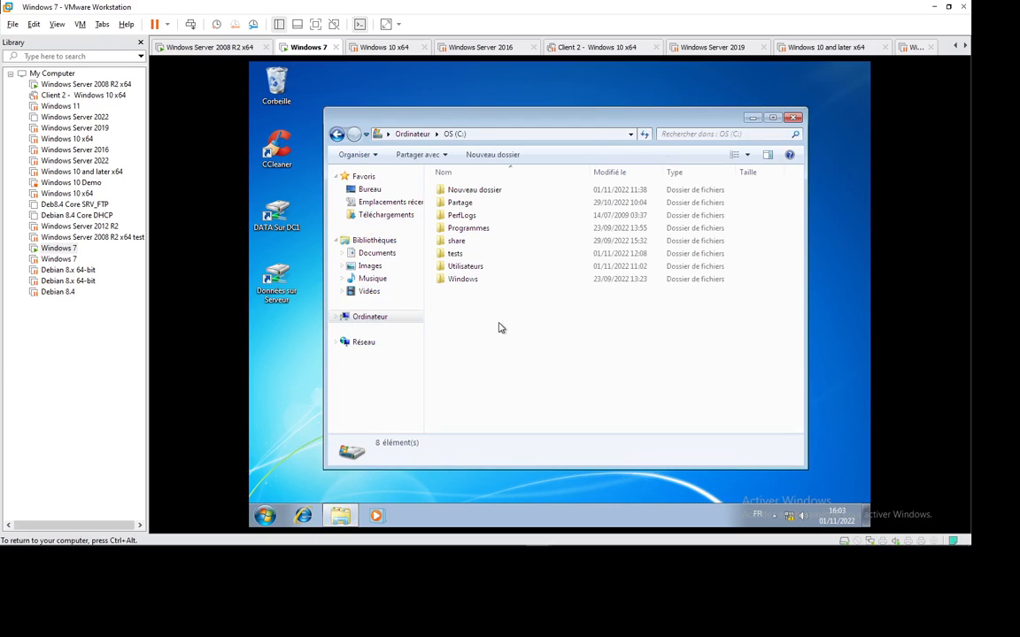
{"action": "right_click", "coordinate": [490, 326]}
{"action": "mouse_move", "coordinate": [567, 443]}
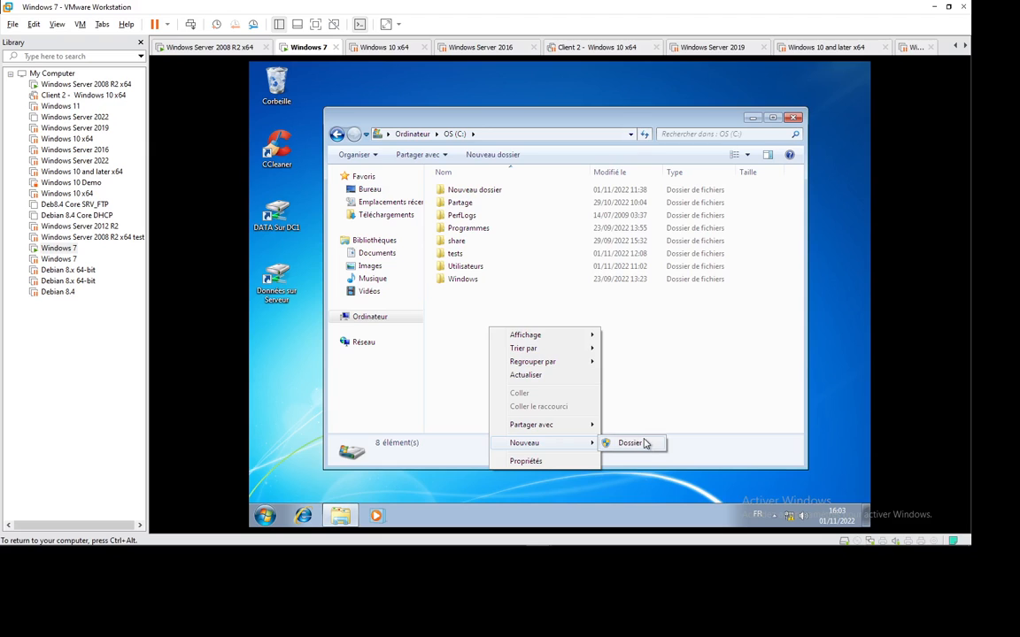
{"action": "left_click", "coordinate": [646, 444]}
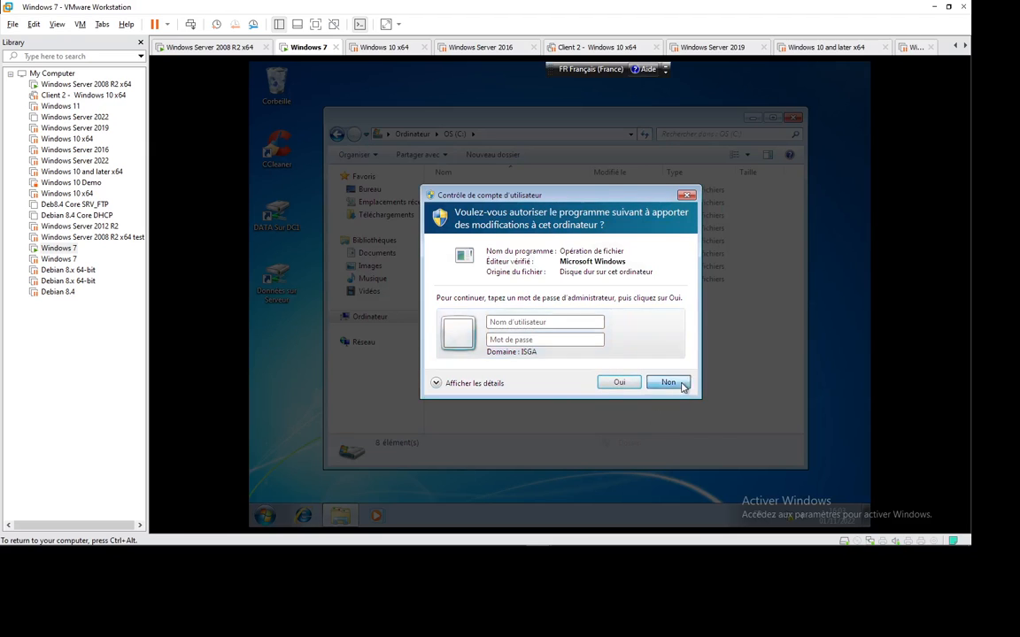
{"action": "left_click", "coordinate": [682, 385]}
{"action": "key", "text": "super+r"}
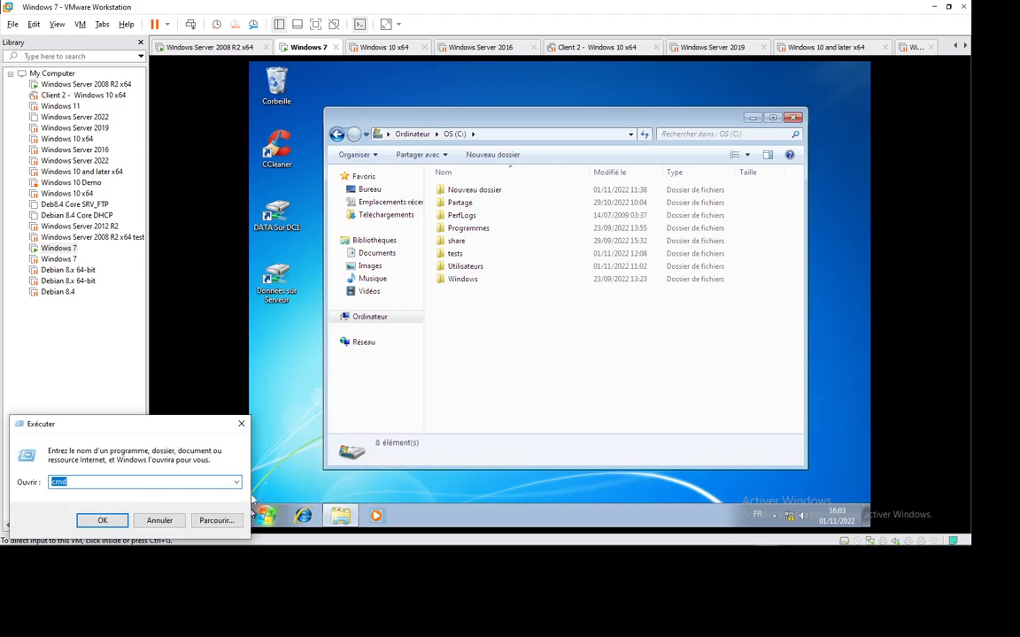
Open the \\dc1 server's shares from the guest's Run box.
{"action": "key", "text": "Escape"}
{"action": "left_click", "coordinate": [364, 419]}
{"action": "key", "text": "super+r"}
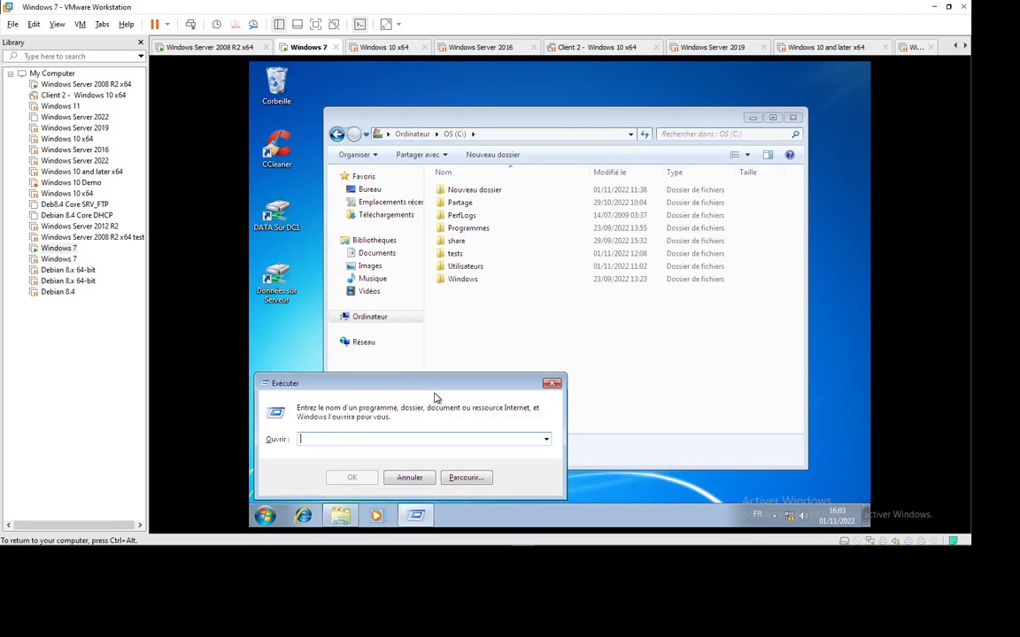
{"action": "type", "text": "\\\\dc1"}
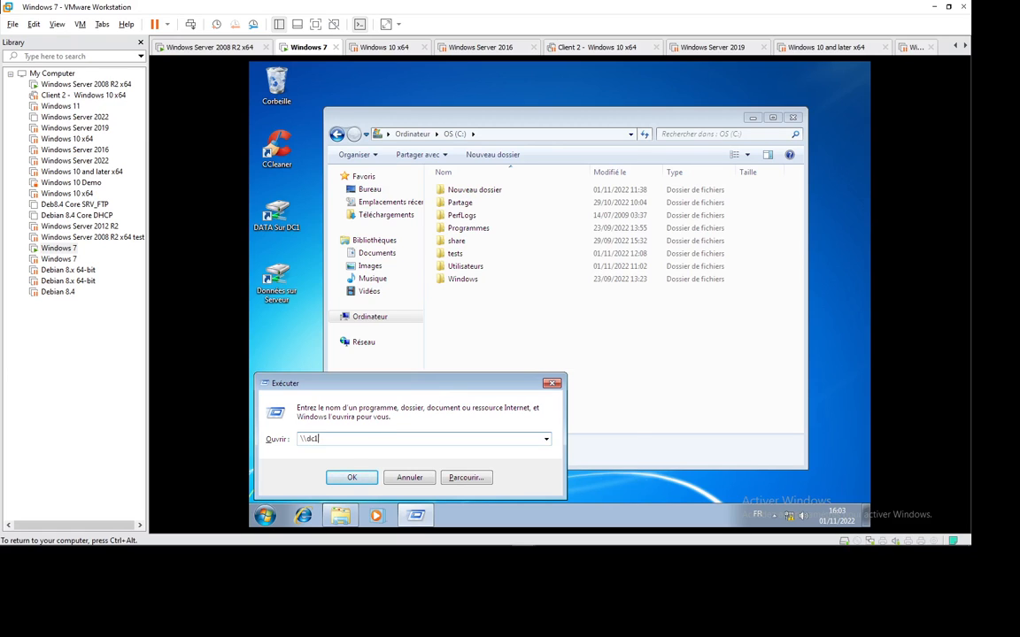
{"action": "key", "text": "Return"}
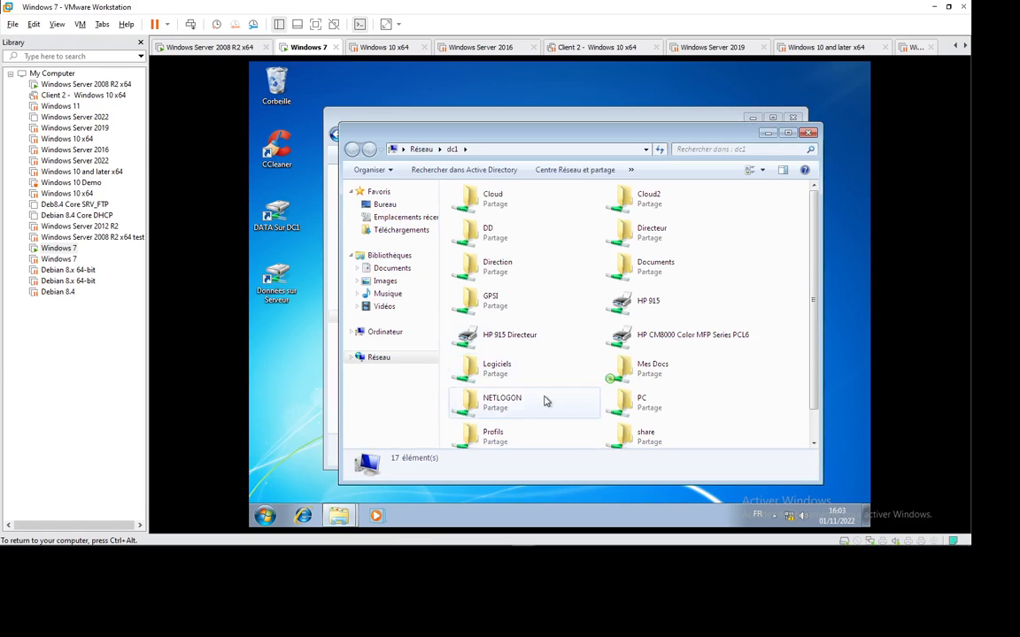
Try the inaccessible Cloud share, open Mes Docs, then close the shares window.
{"action": "double_click", "coordinate": [496, 199]}
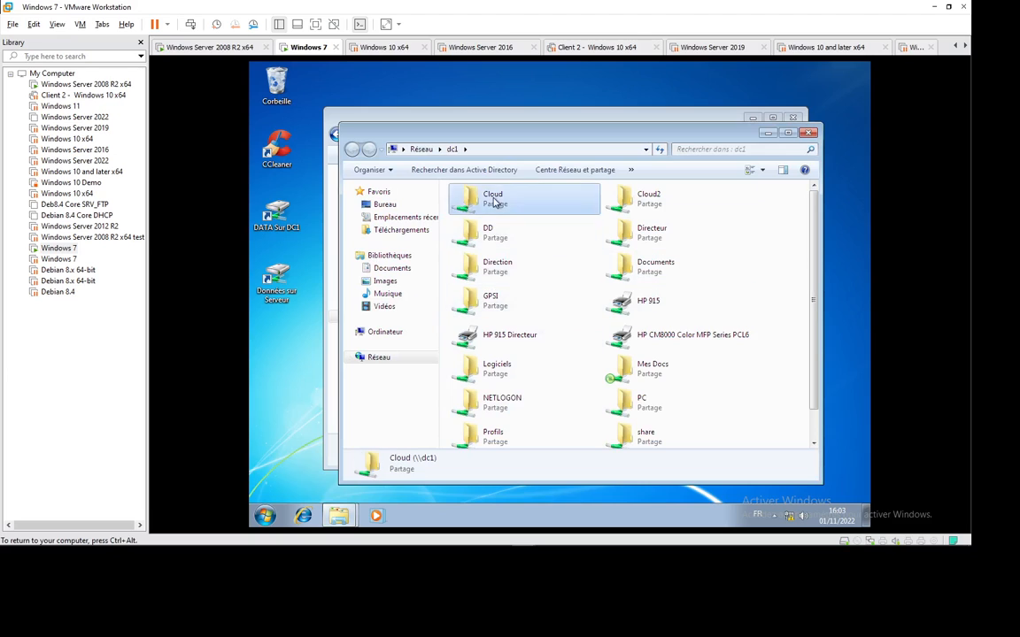
{"action": "left_click", "coordinate": [682, 305]}
{"action": "double_click", "coordinate": [645, 365]}
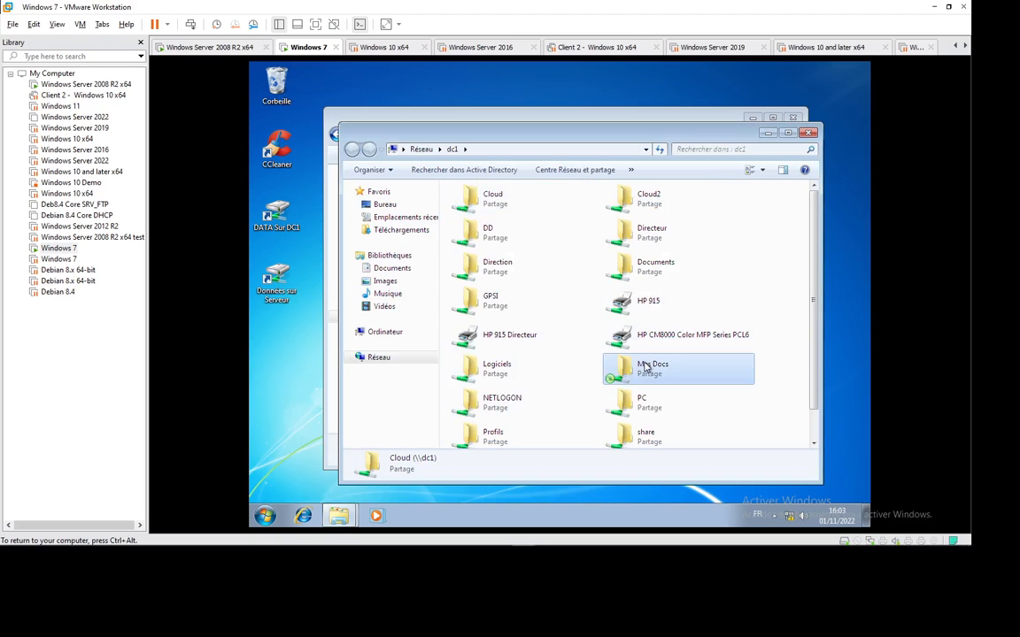
{"action": "left_click", "coordinate": [456, 150]}
{"action": "key", "text": "alt+F4"}
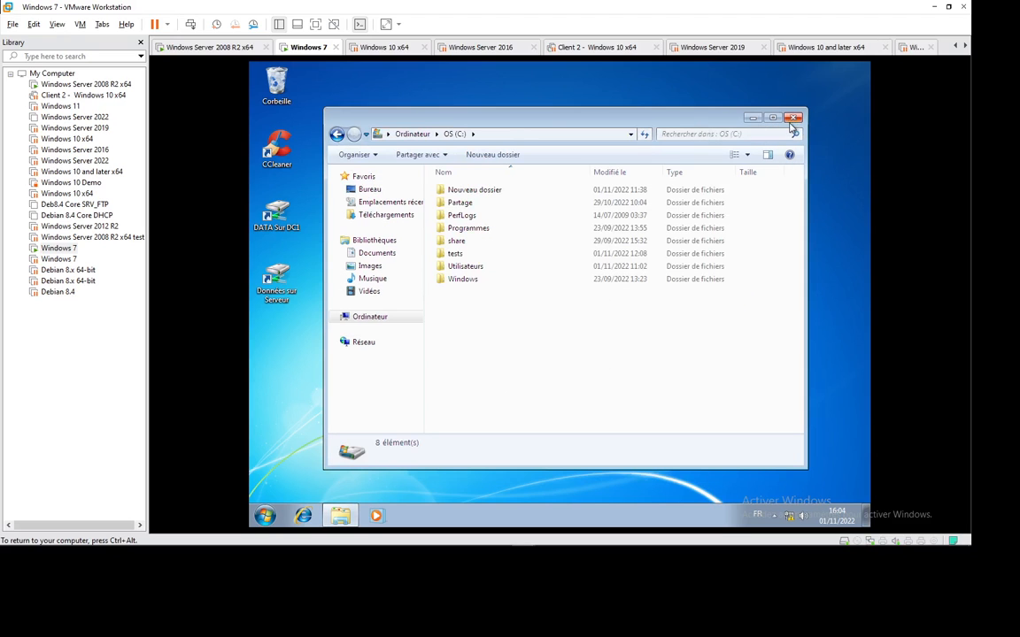
Close the OS (C:) window, then reveal the host's hidden tray icons.
{"action": "key", "text": "alt+F4"}
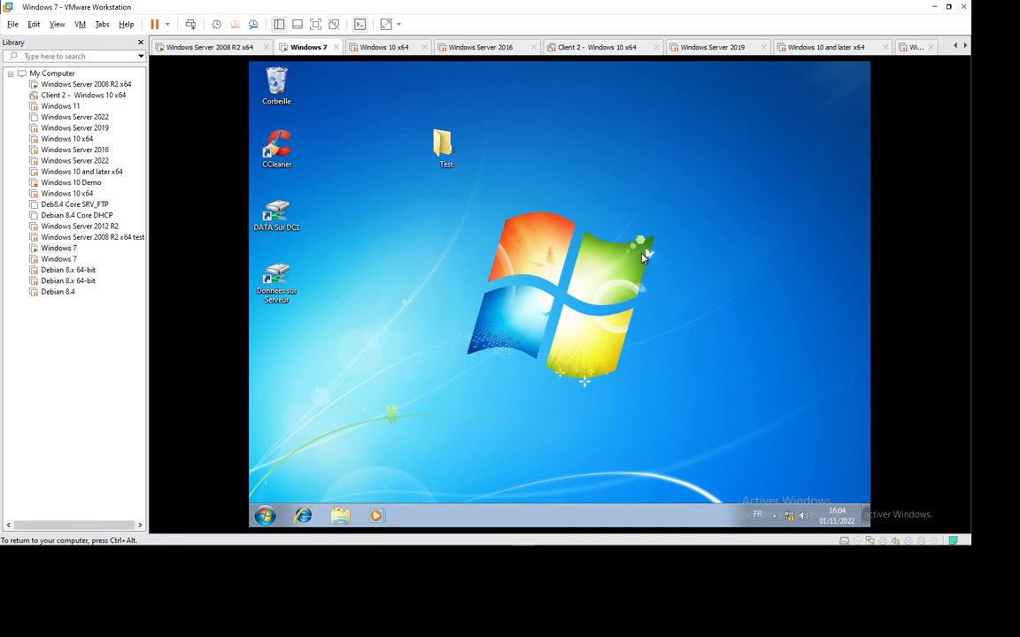
{"action": "mouse_move", "coordinate": [869, 545]}
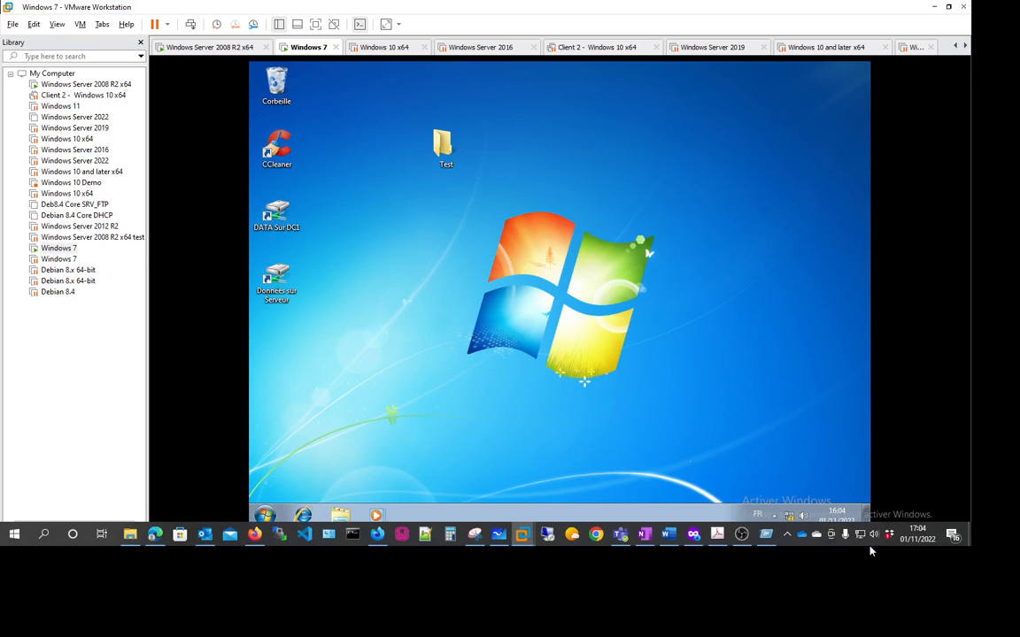
{"action": "left_click", "coordinate": [787, 535]}
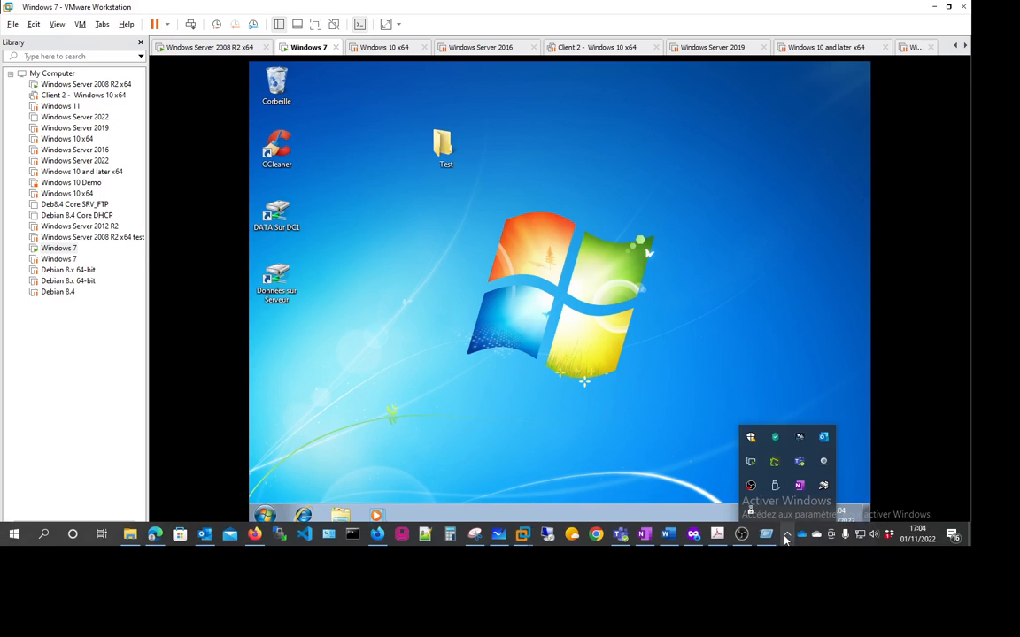